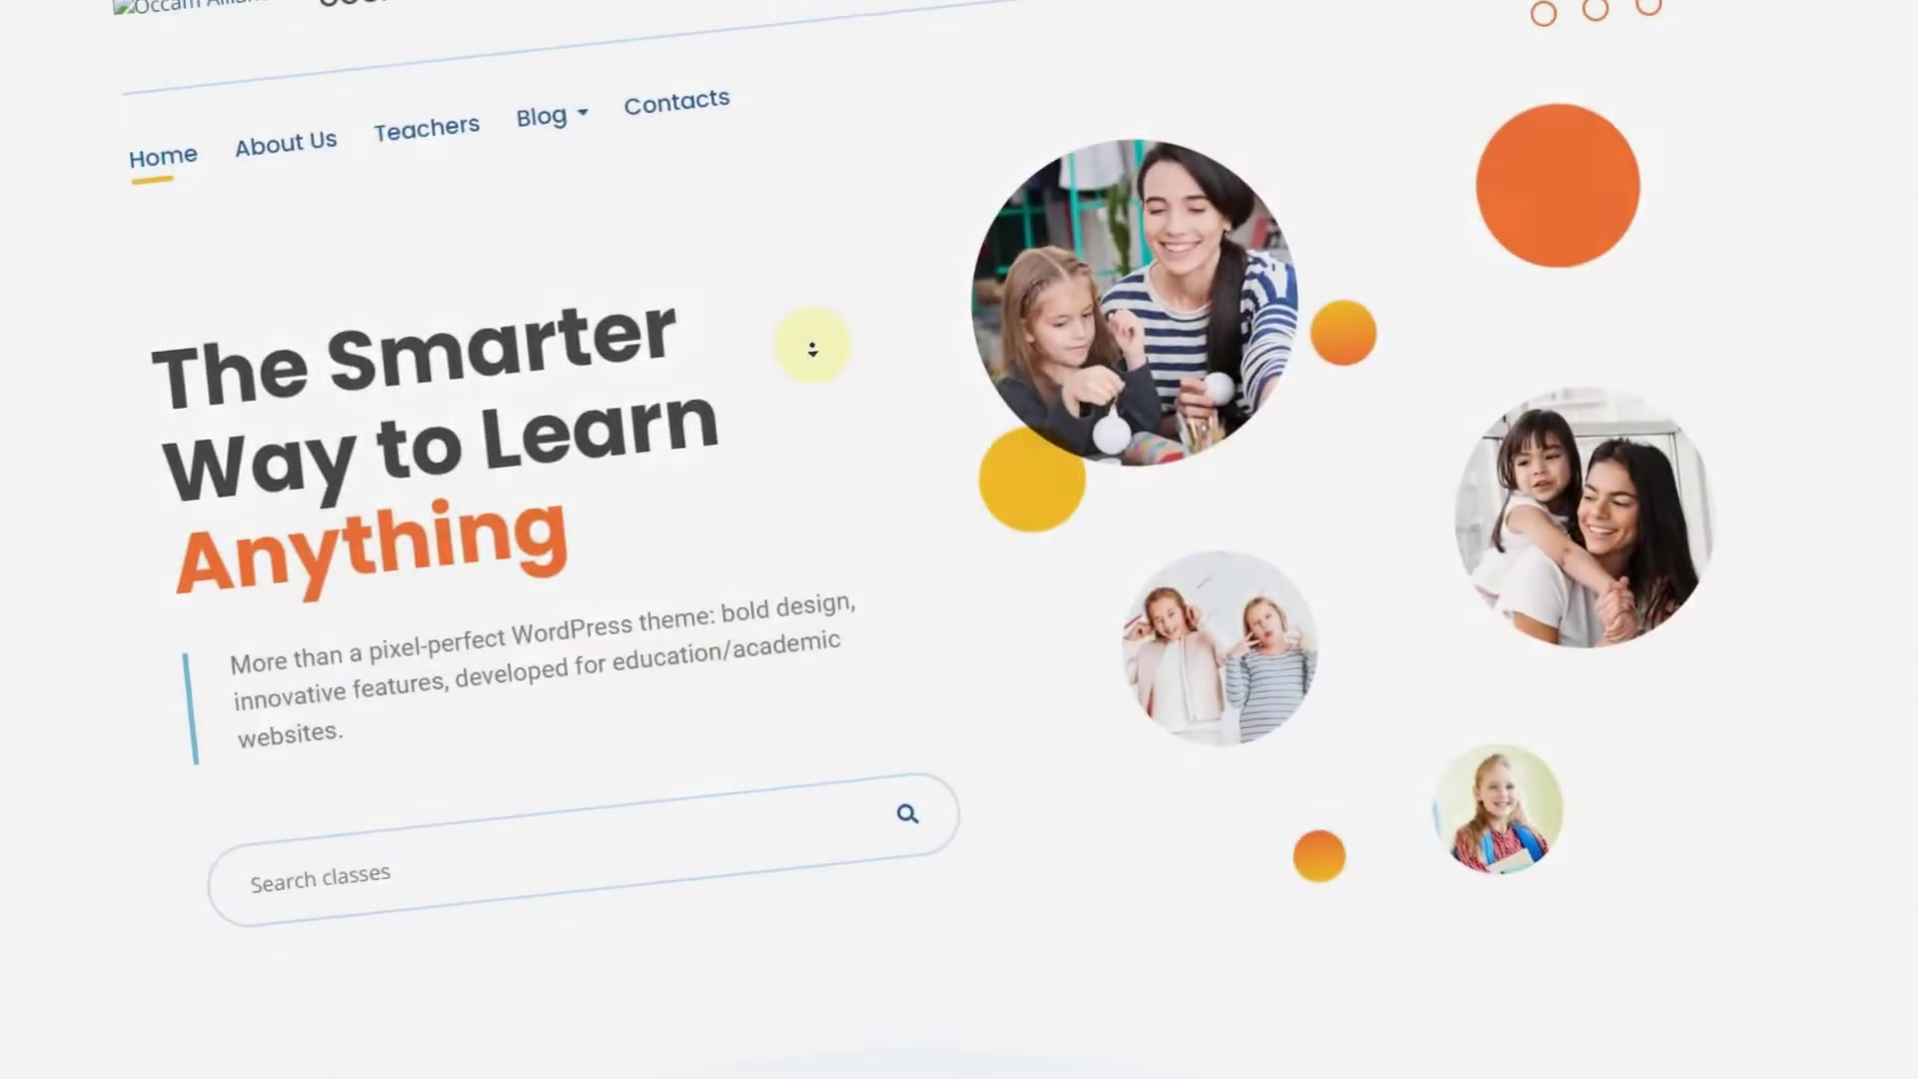
# - Search Envato Elements for 'theme' within WordPress items, listing 5,818 results
pyautogui.scroll(-4, 805, 343)
pyautogui.scroll(-6, 829, 375)
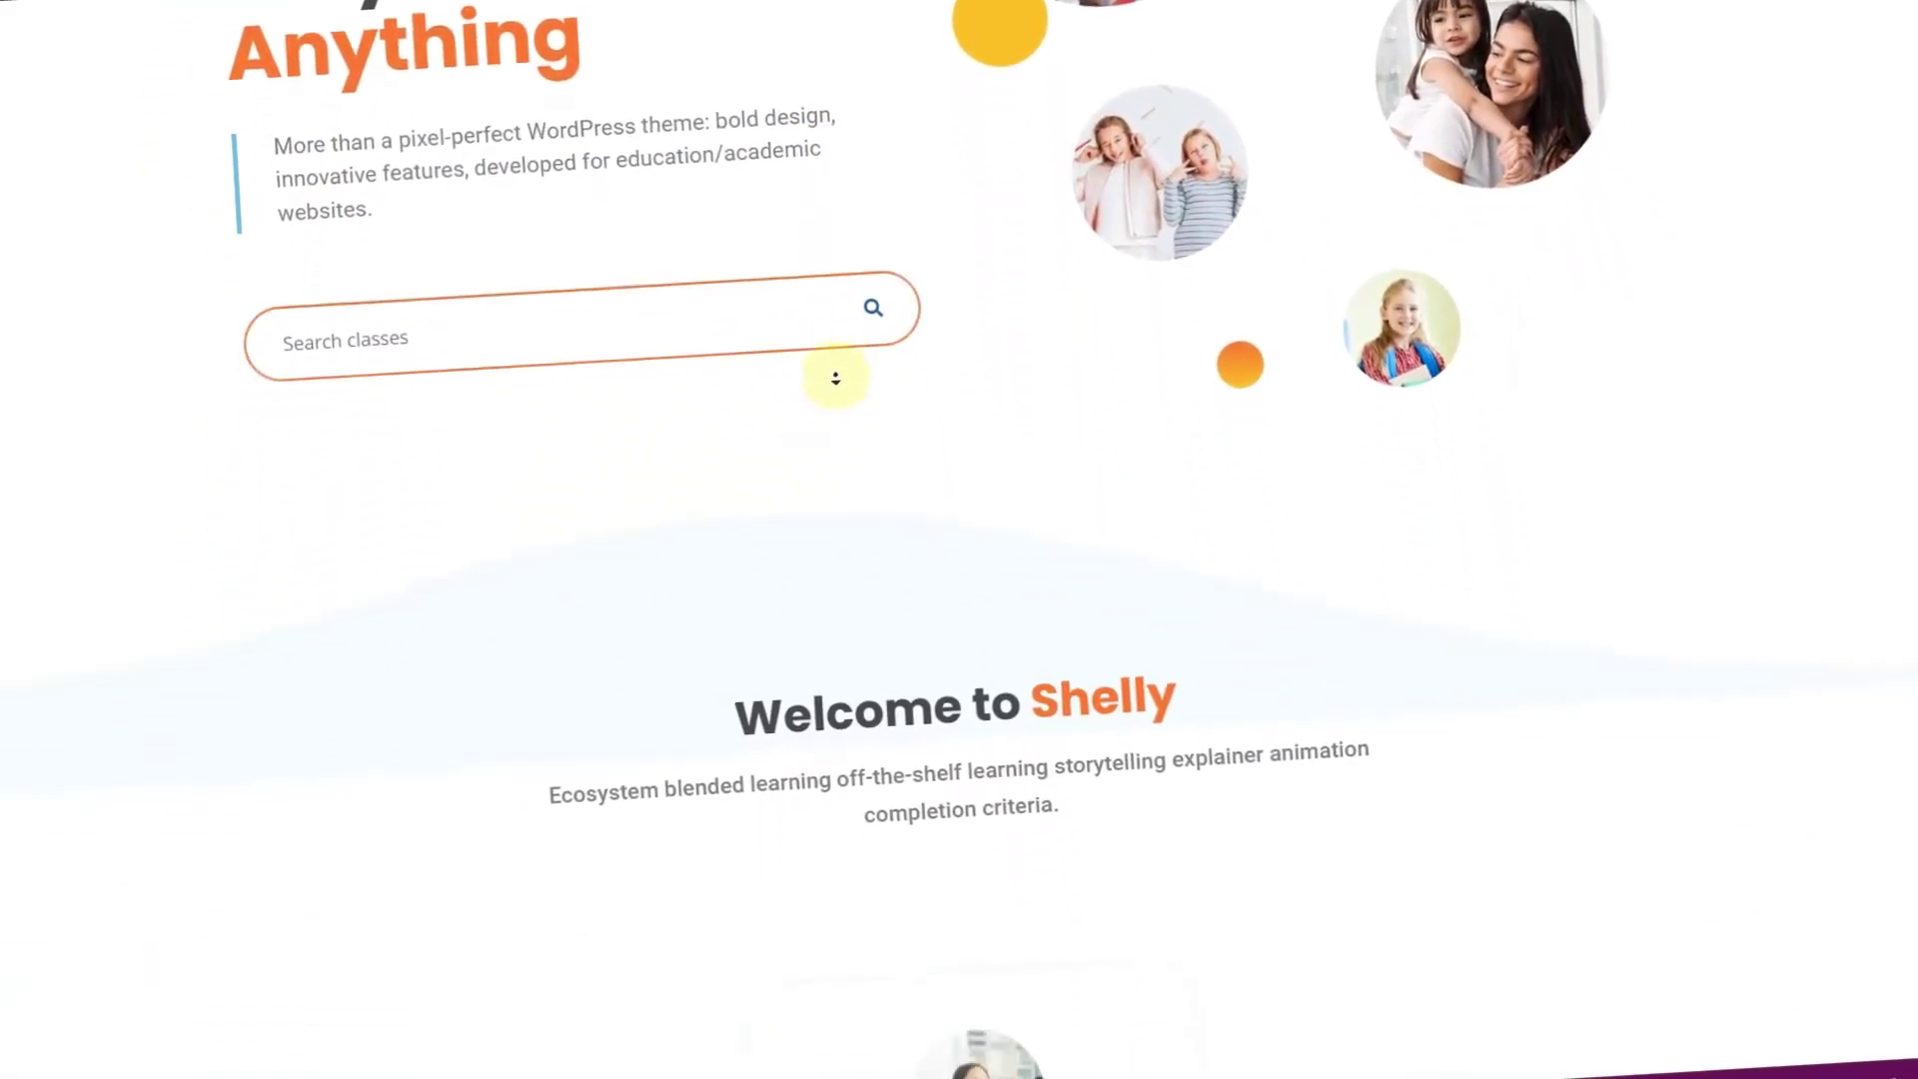
pyautogui.scroll(-5, 861, 396)
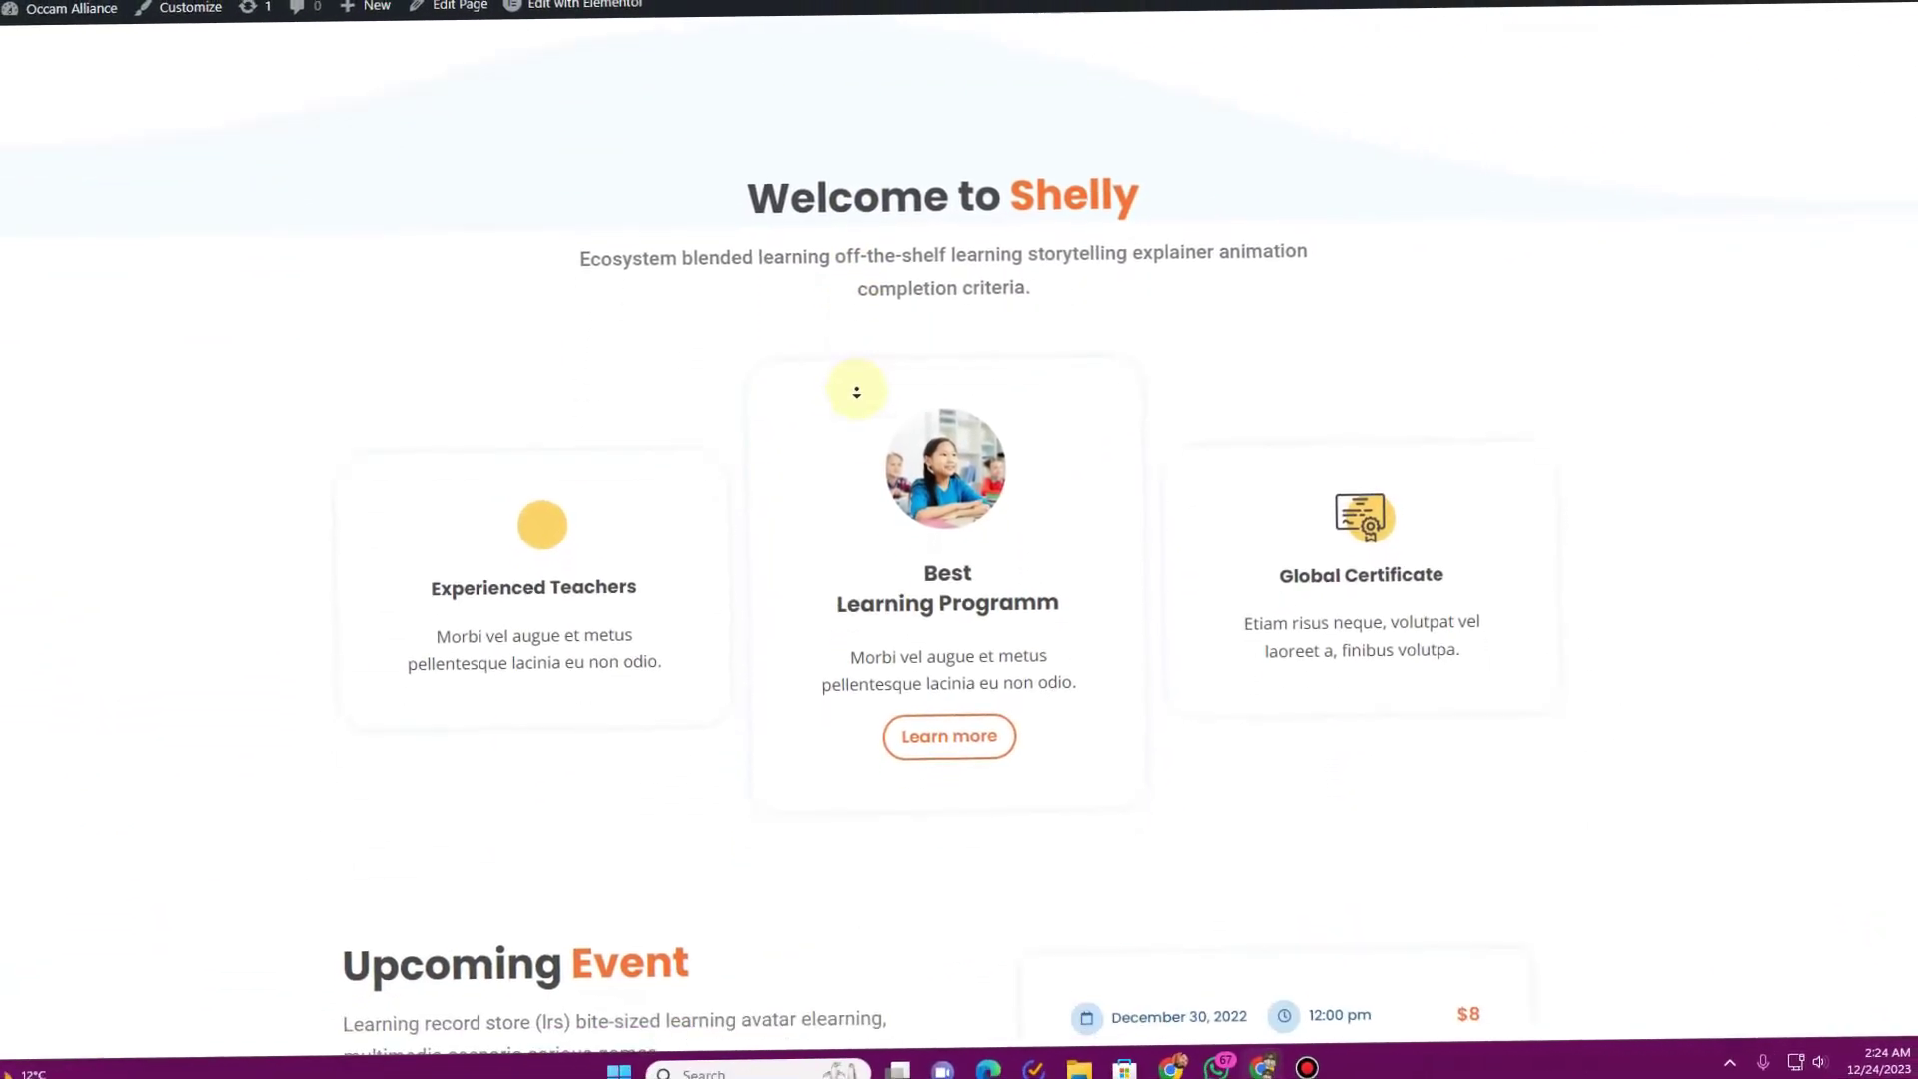
pyautogui.scroll(-5, 861, 397)
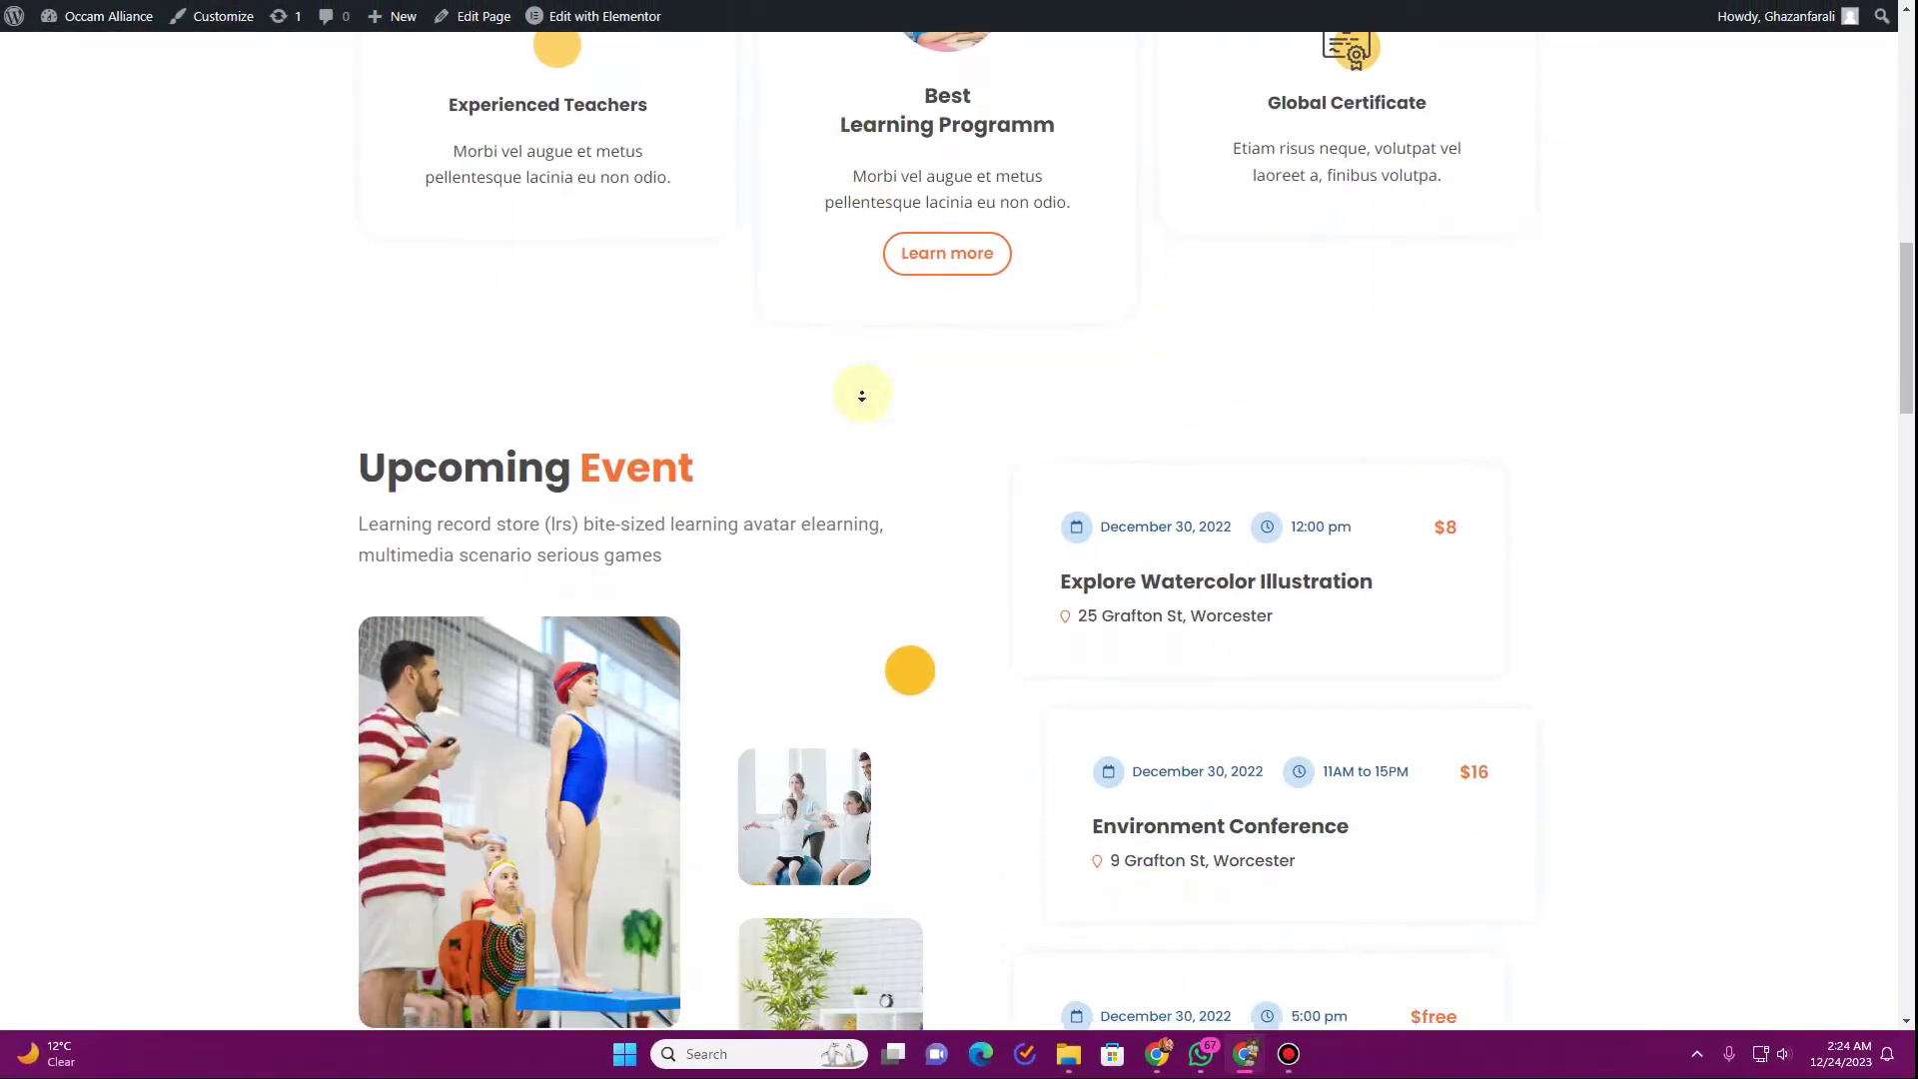
pyautogui.scroll(-1, 860, 397)
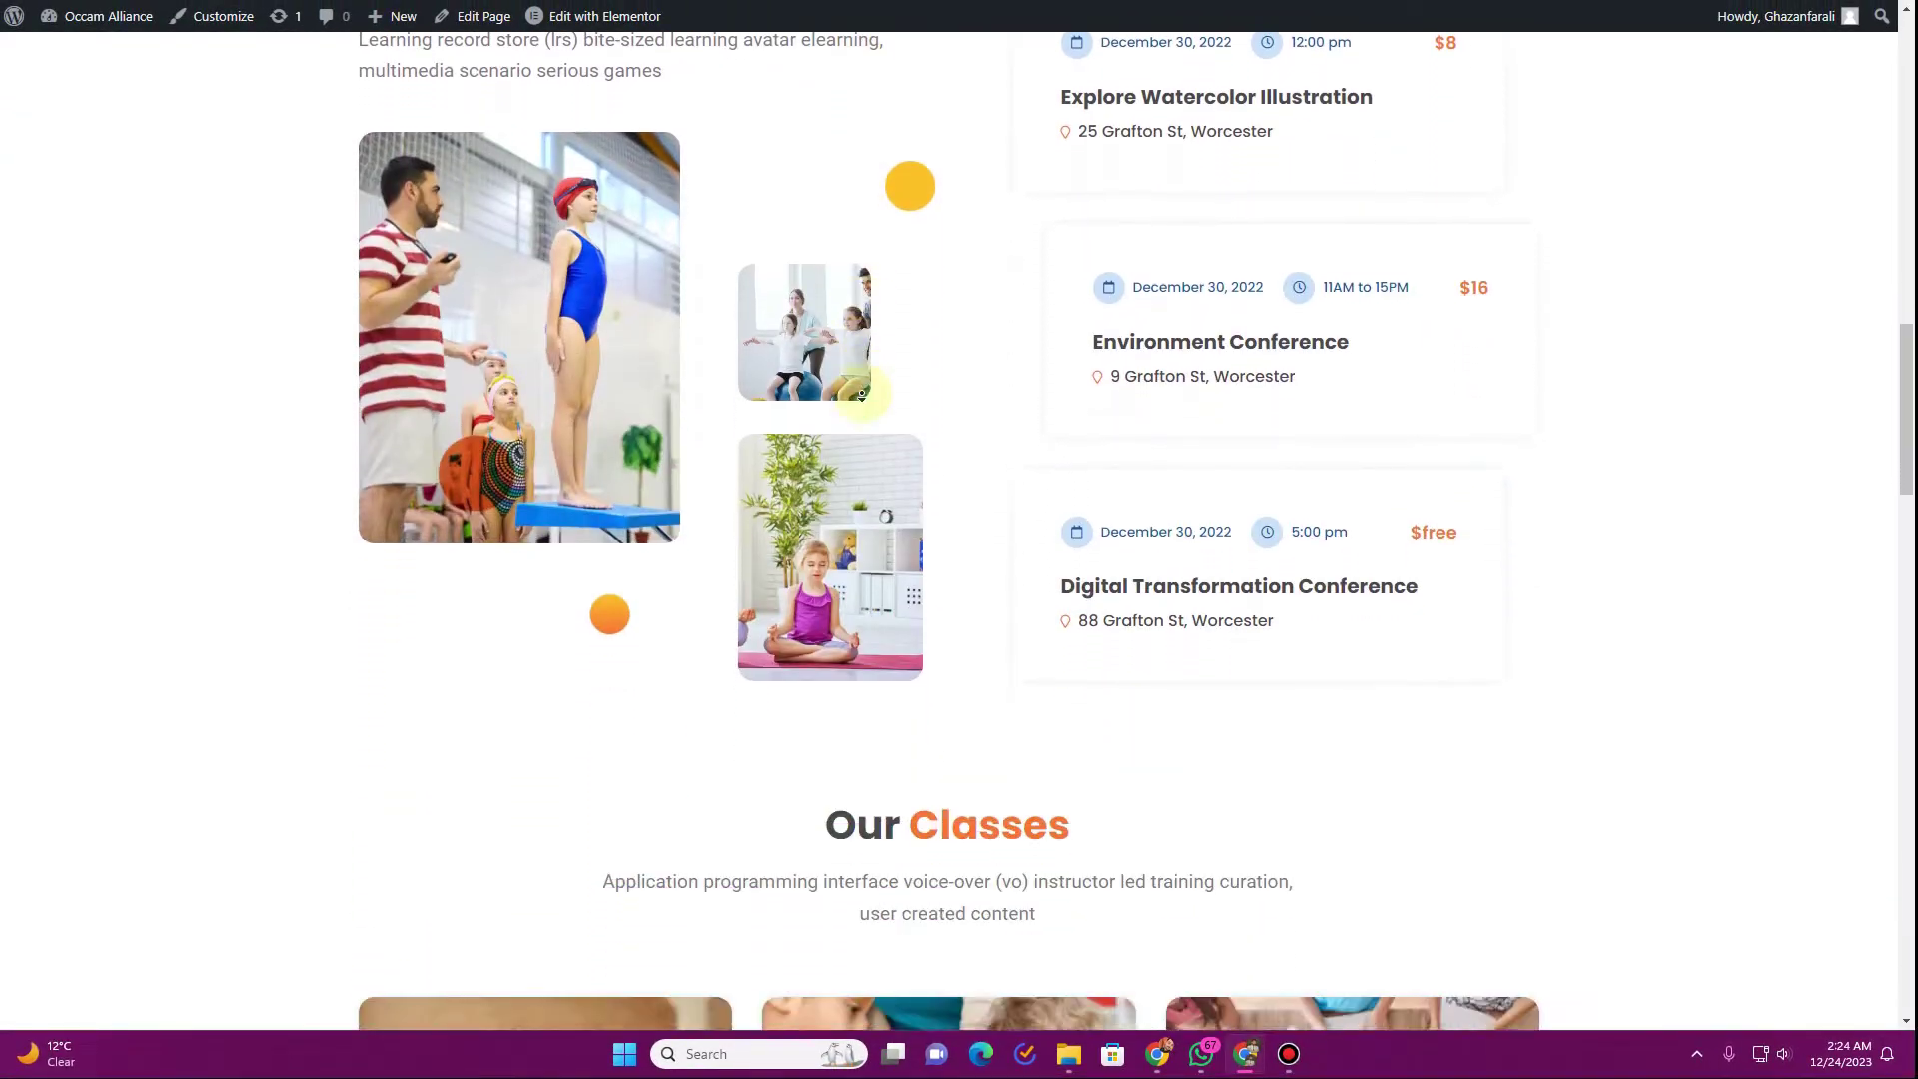
pyautogui.scroll(-5, 861, 396)
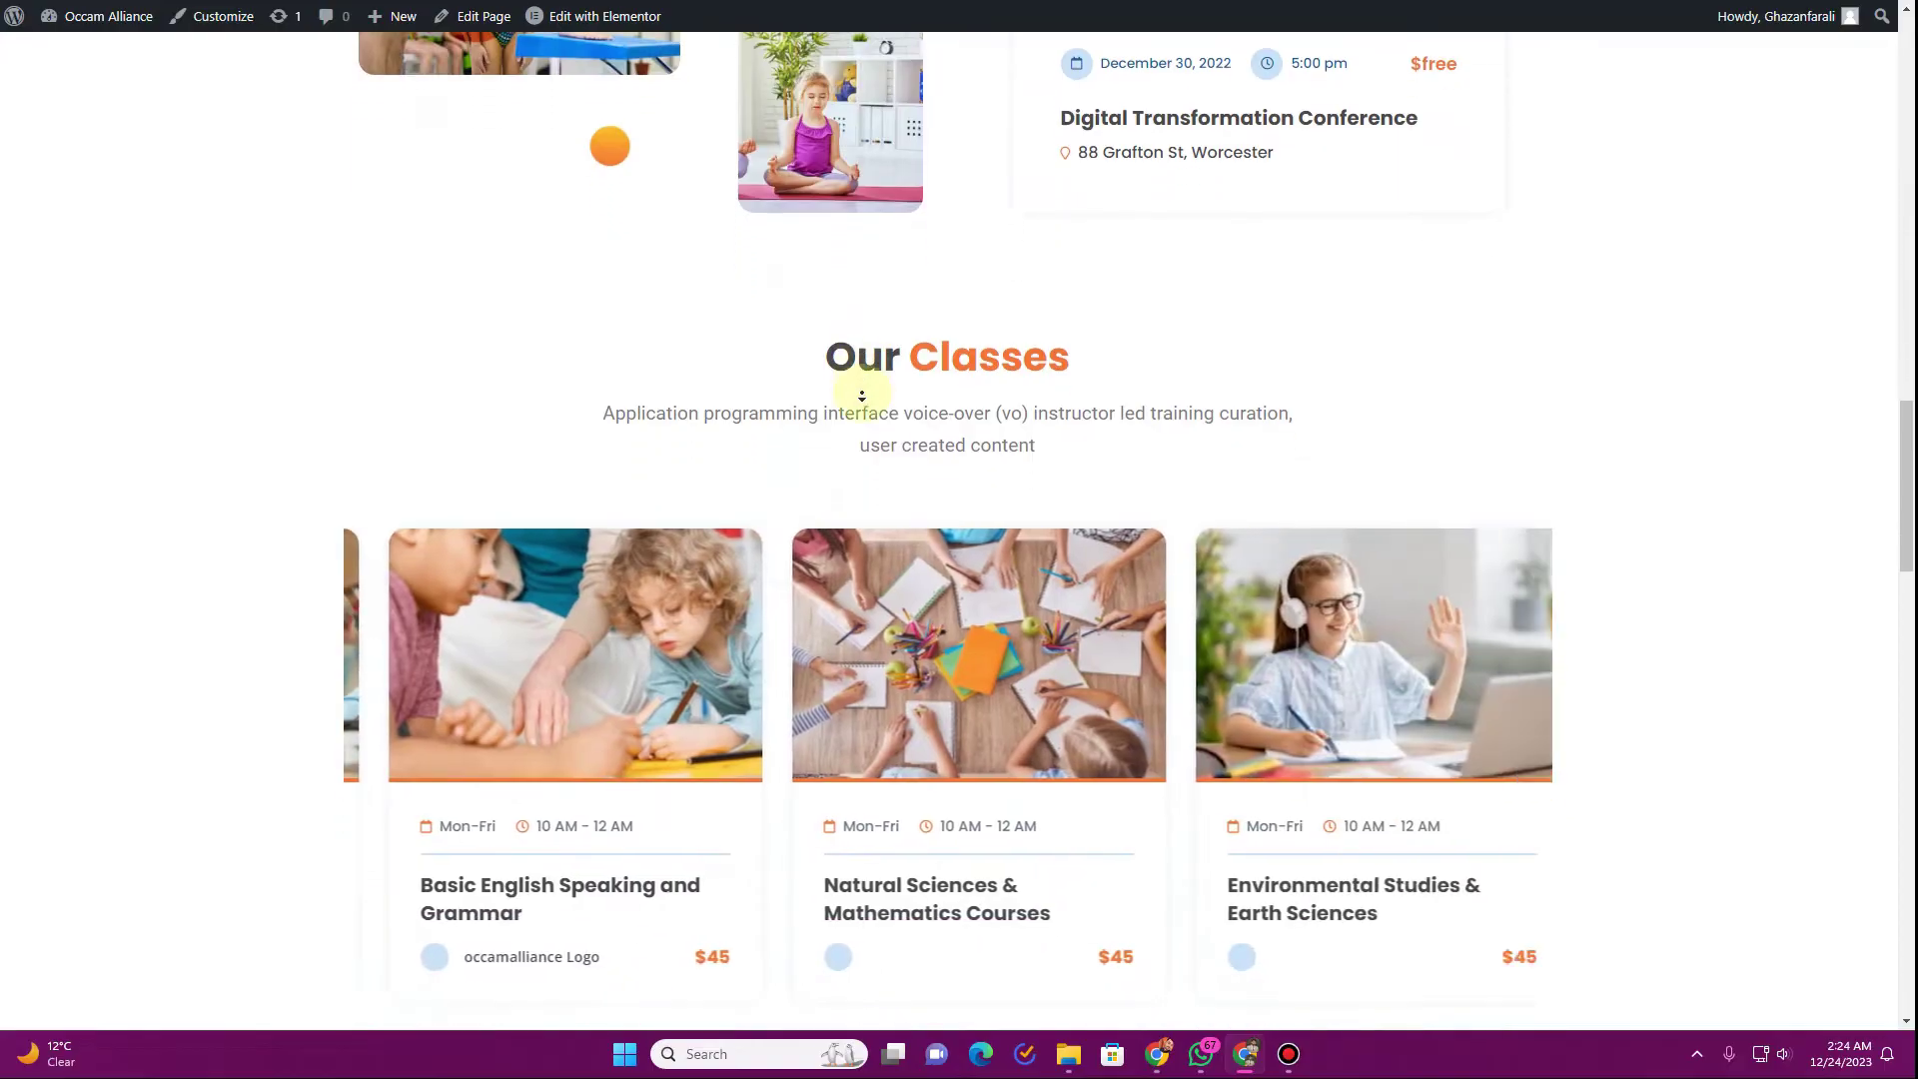
pyautogui.scroll(-5, 861, 396)
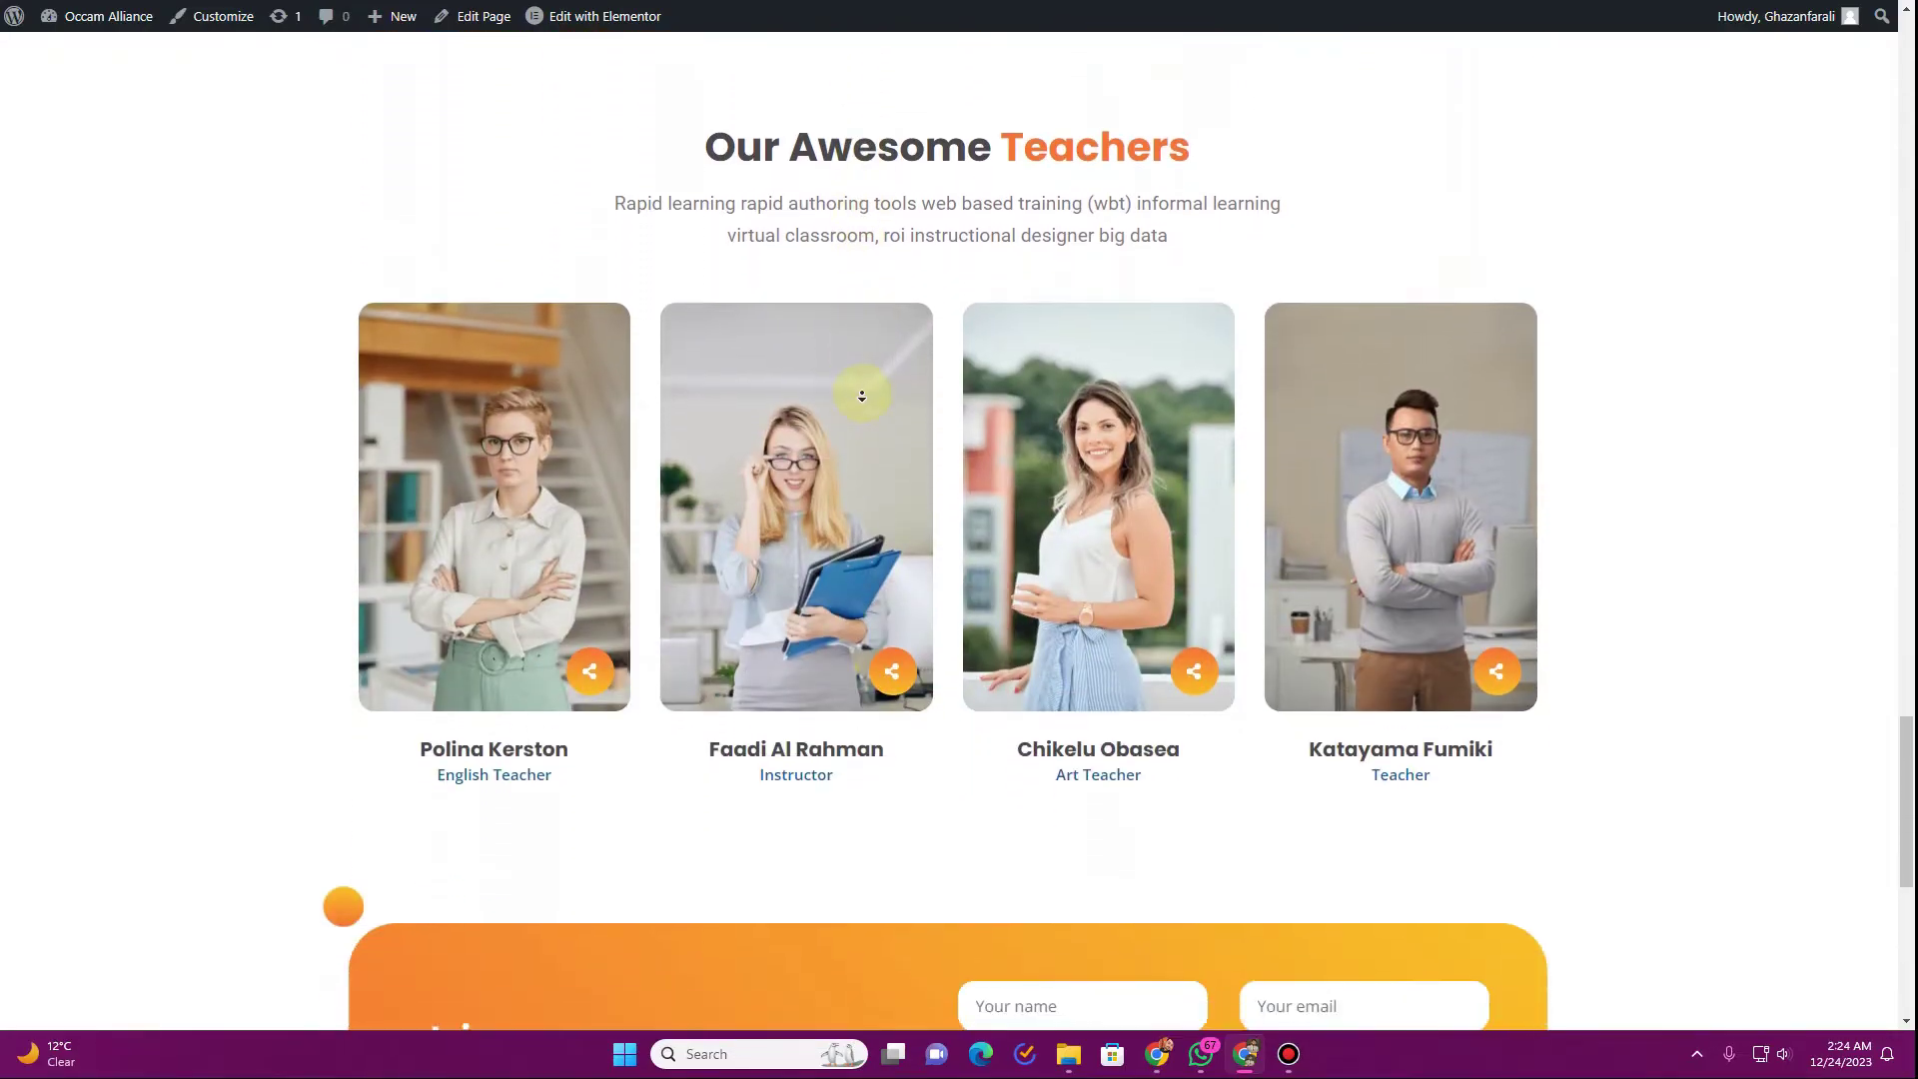
pyautogui.scroll(-5, 861, 397)
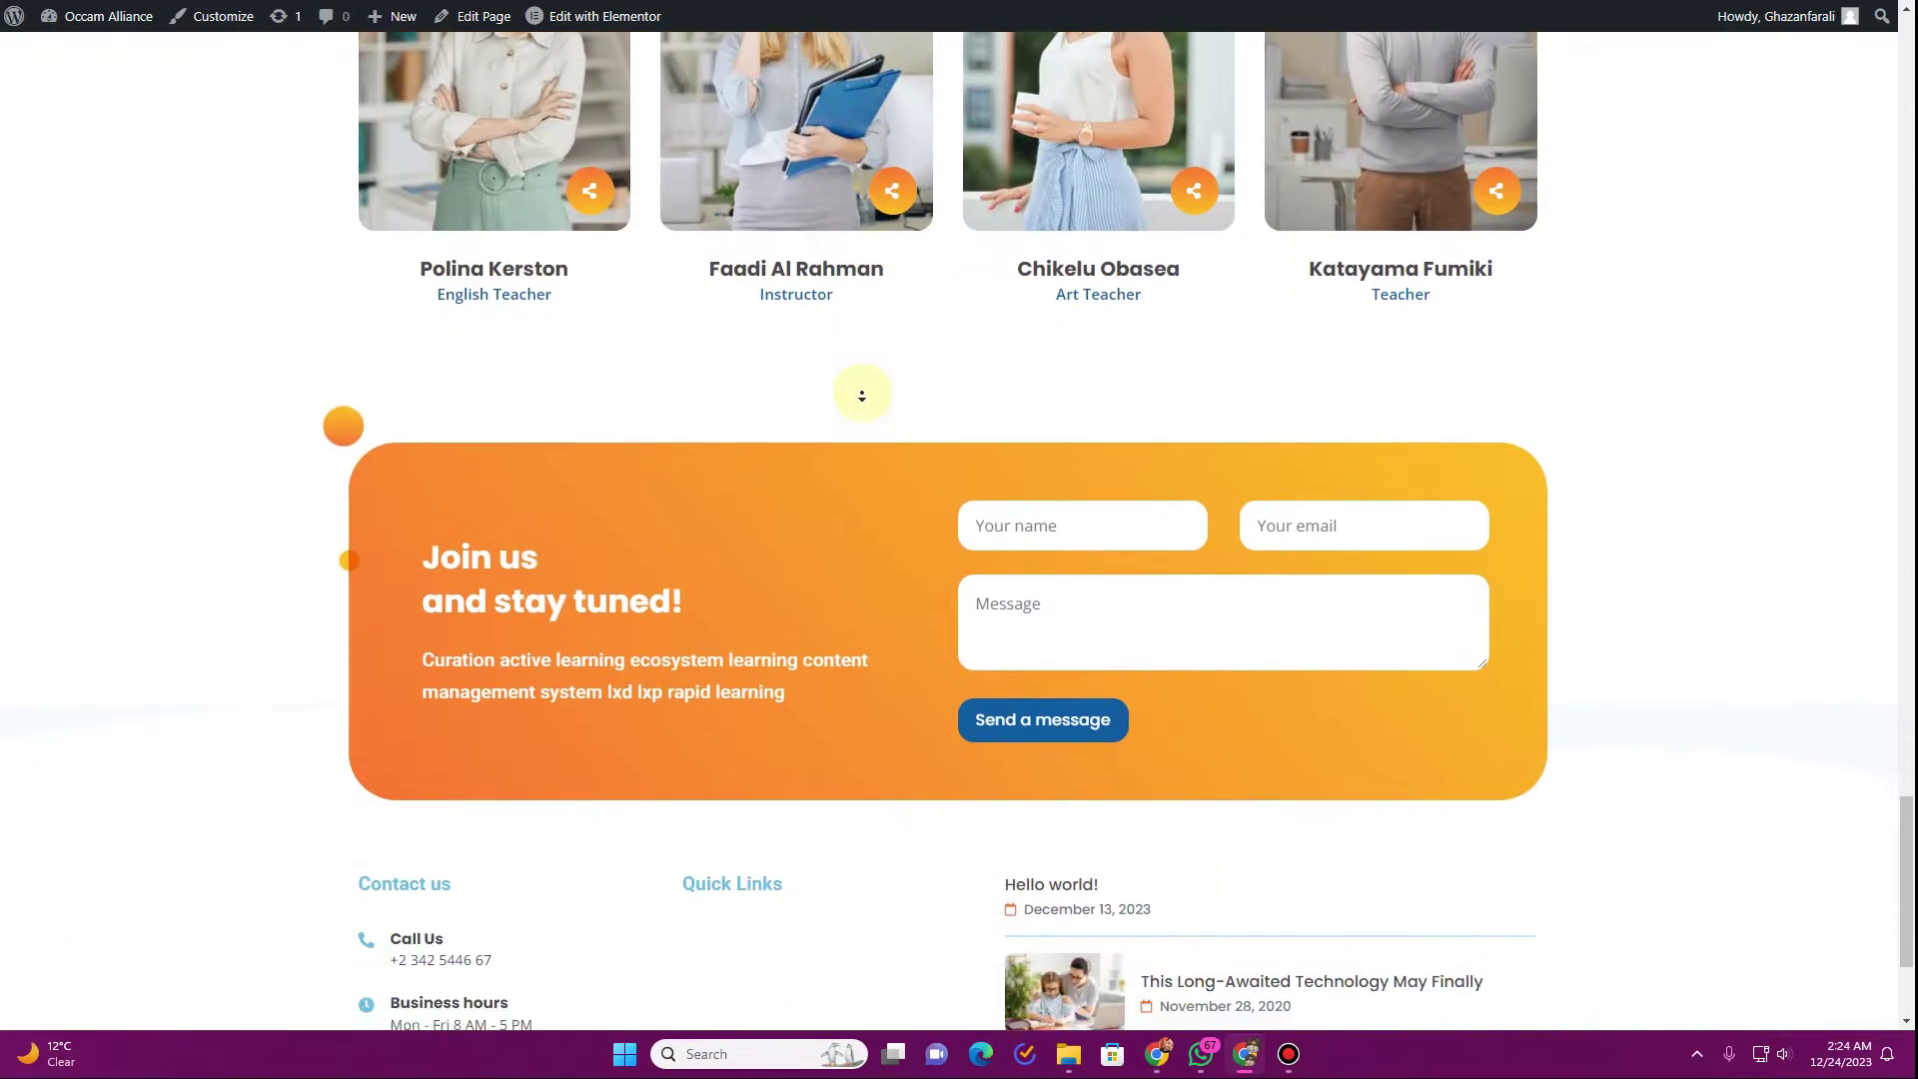
pyautogui.scroll(-2, 861, 396)
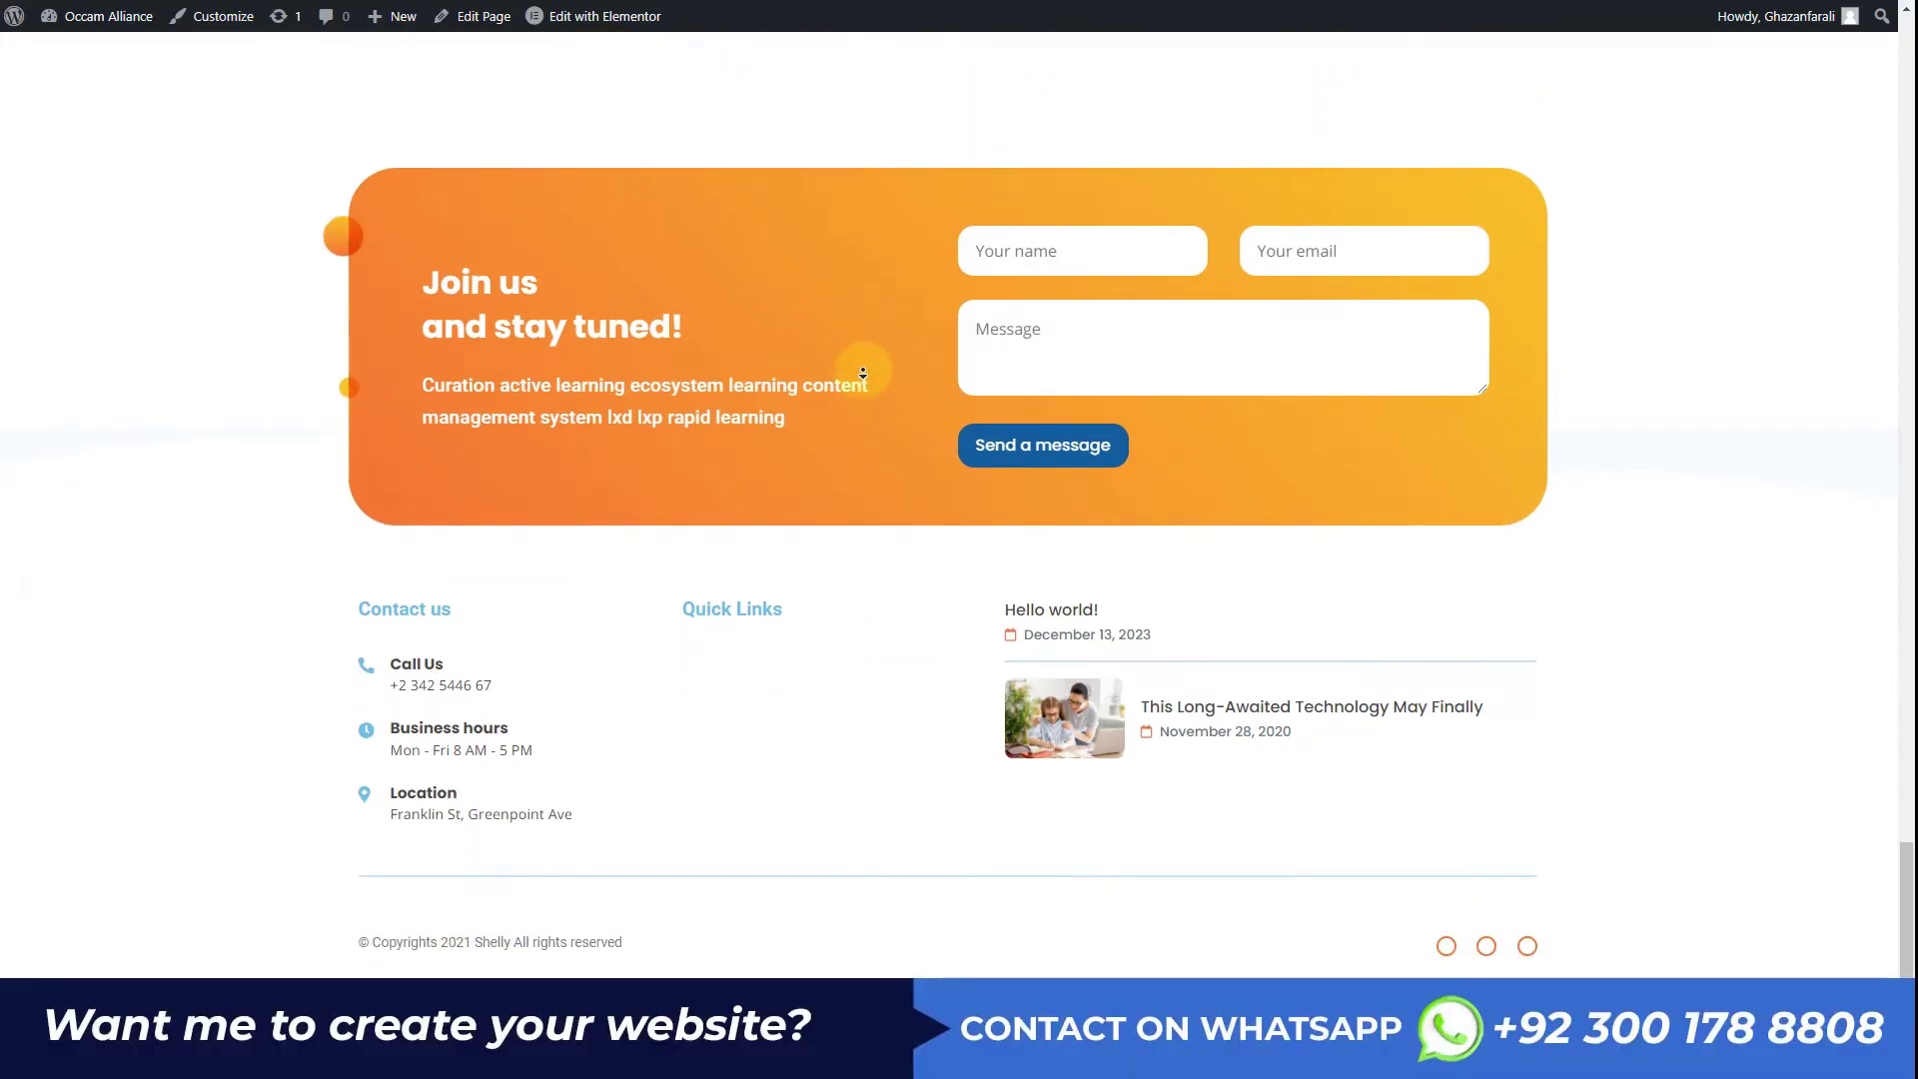
pyautogui.scroll(7, 857, 292)
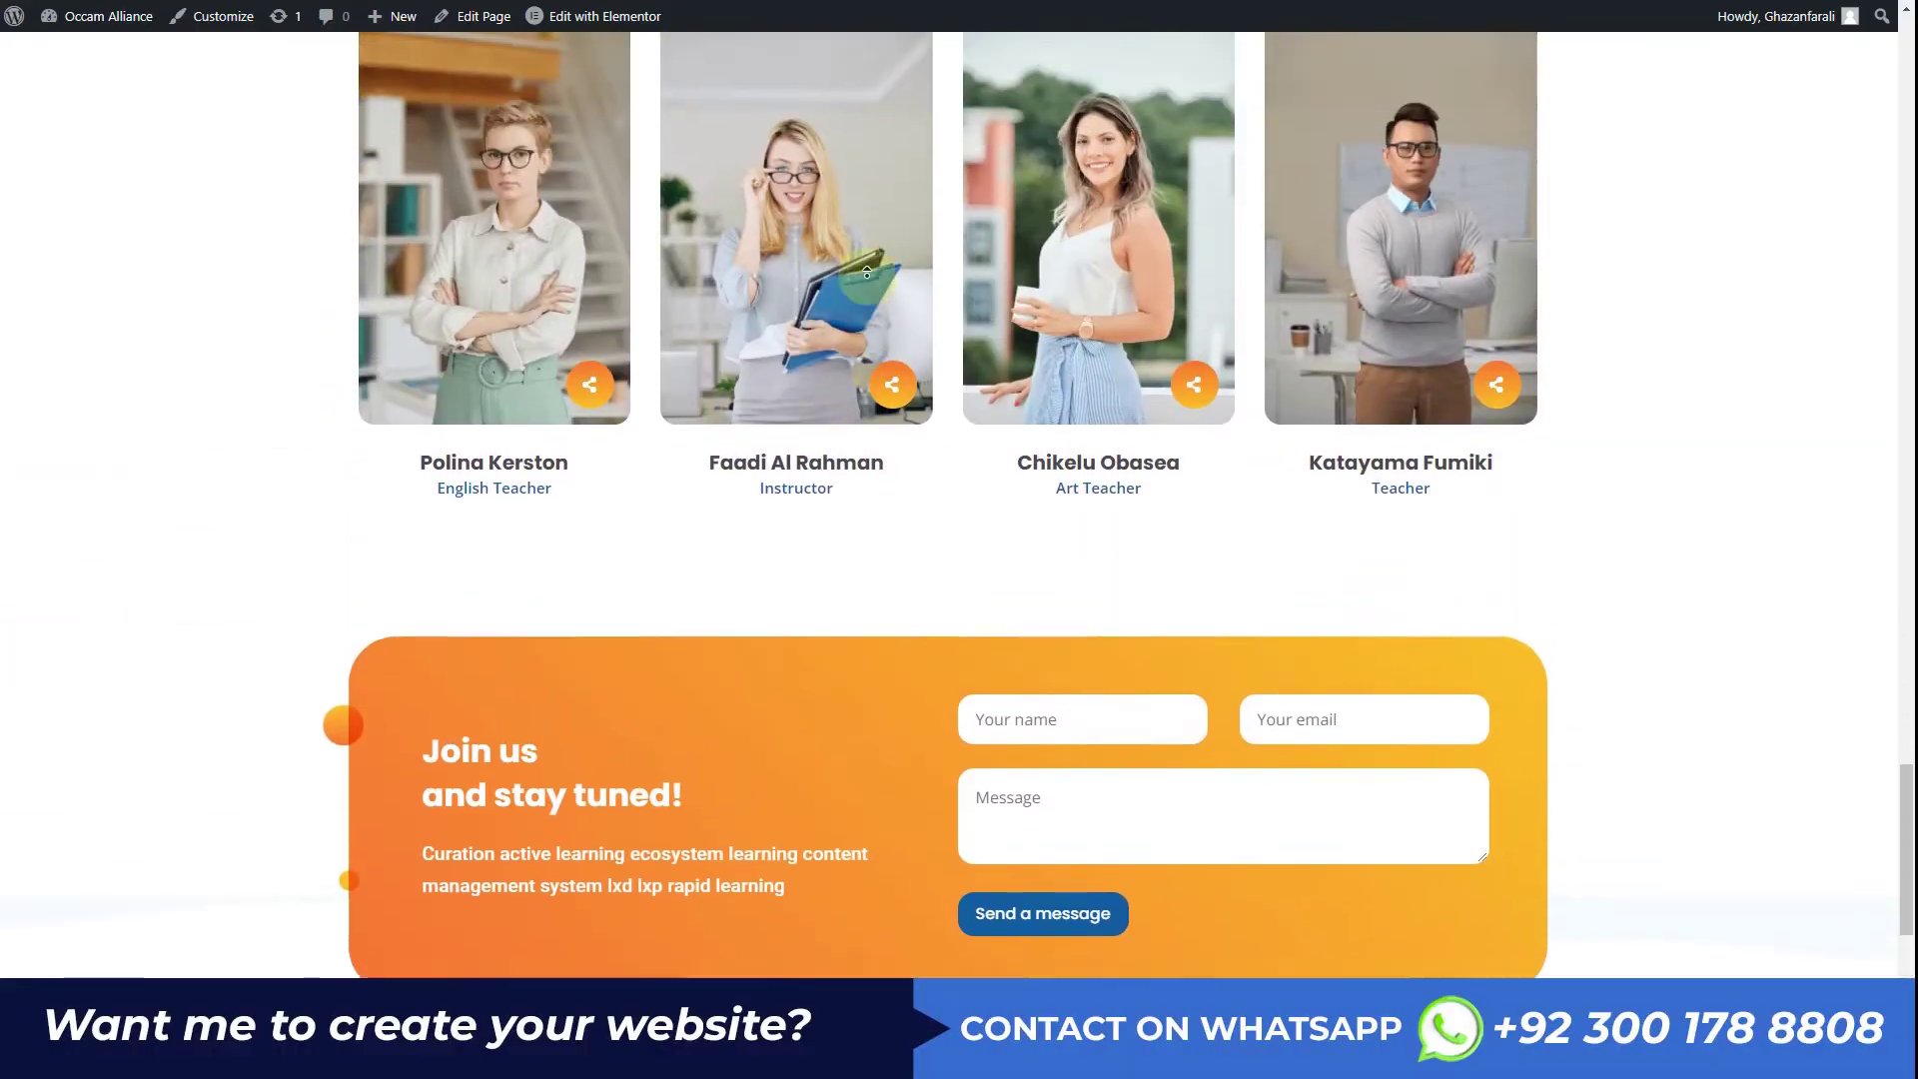
pyautogui.scroll(11, 879, 266)
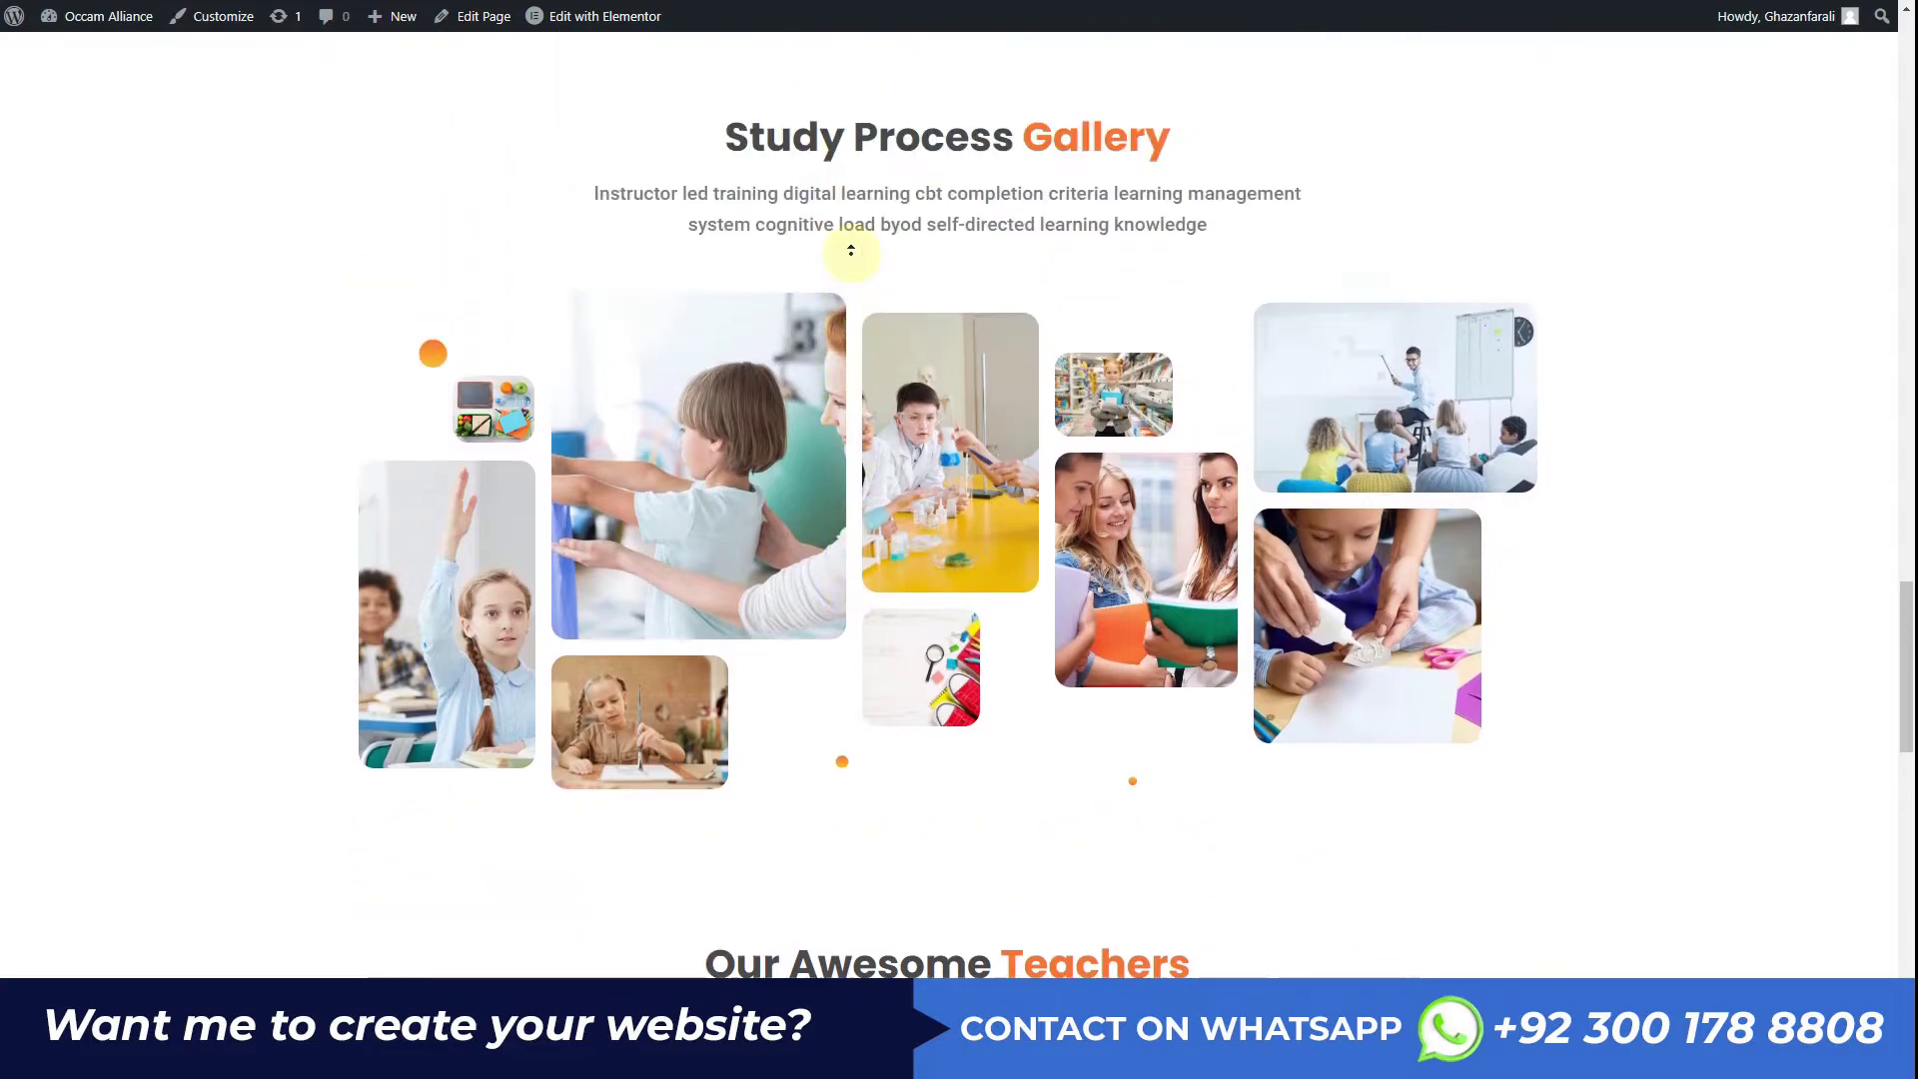
pyautogui.scroll(13, 849, 262)
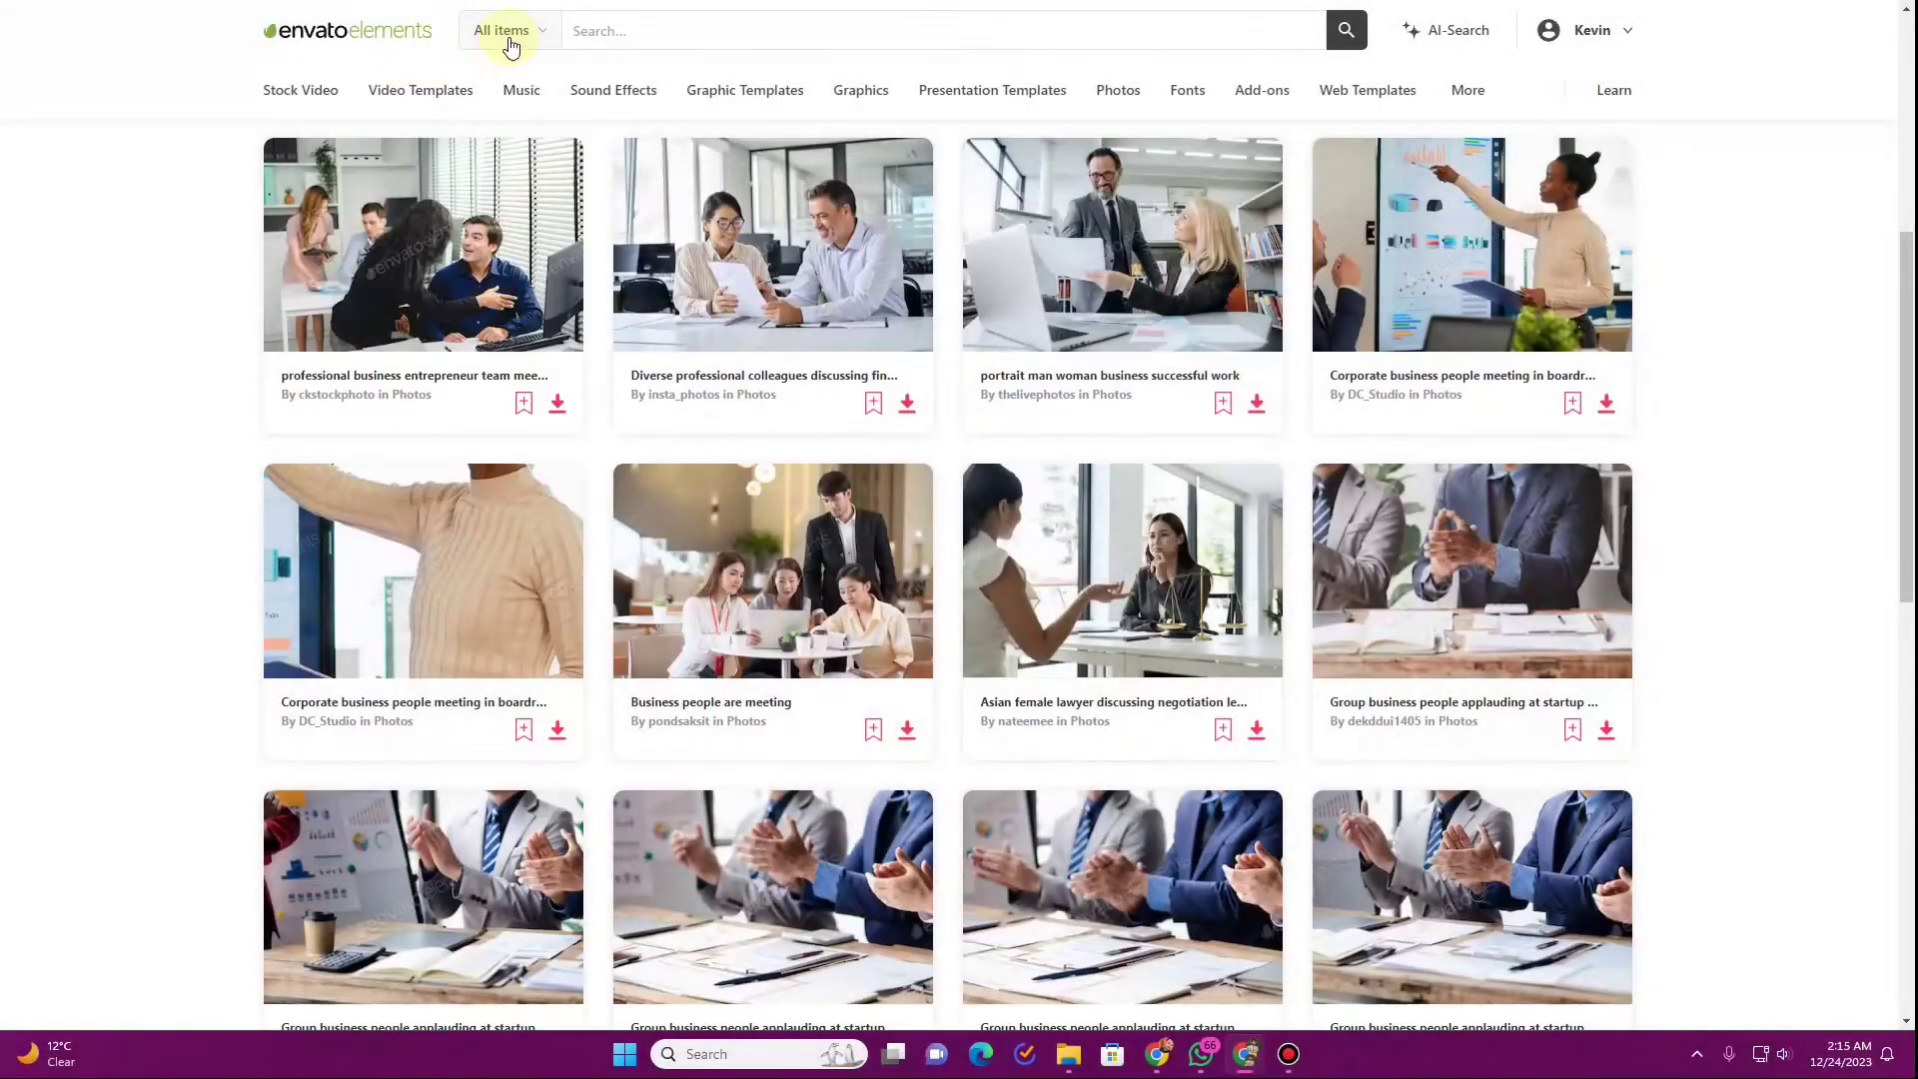
pyautogui.scroll(6, 190, 264)
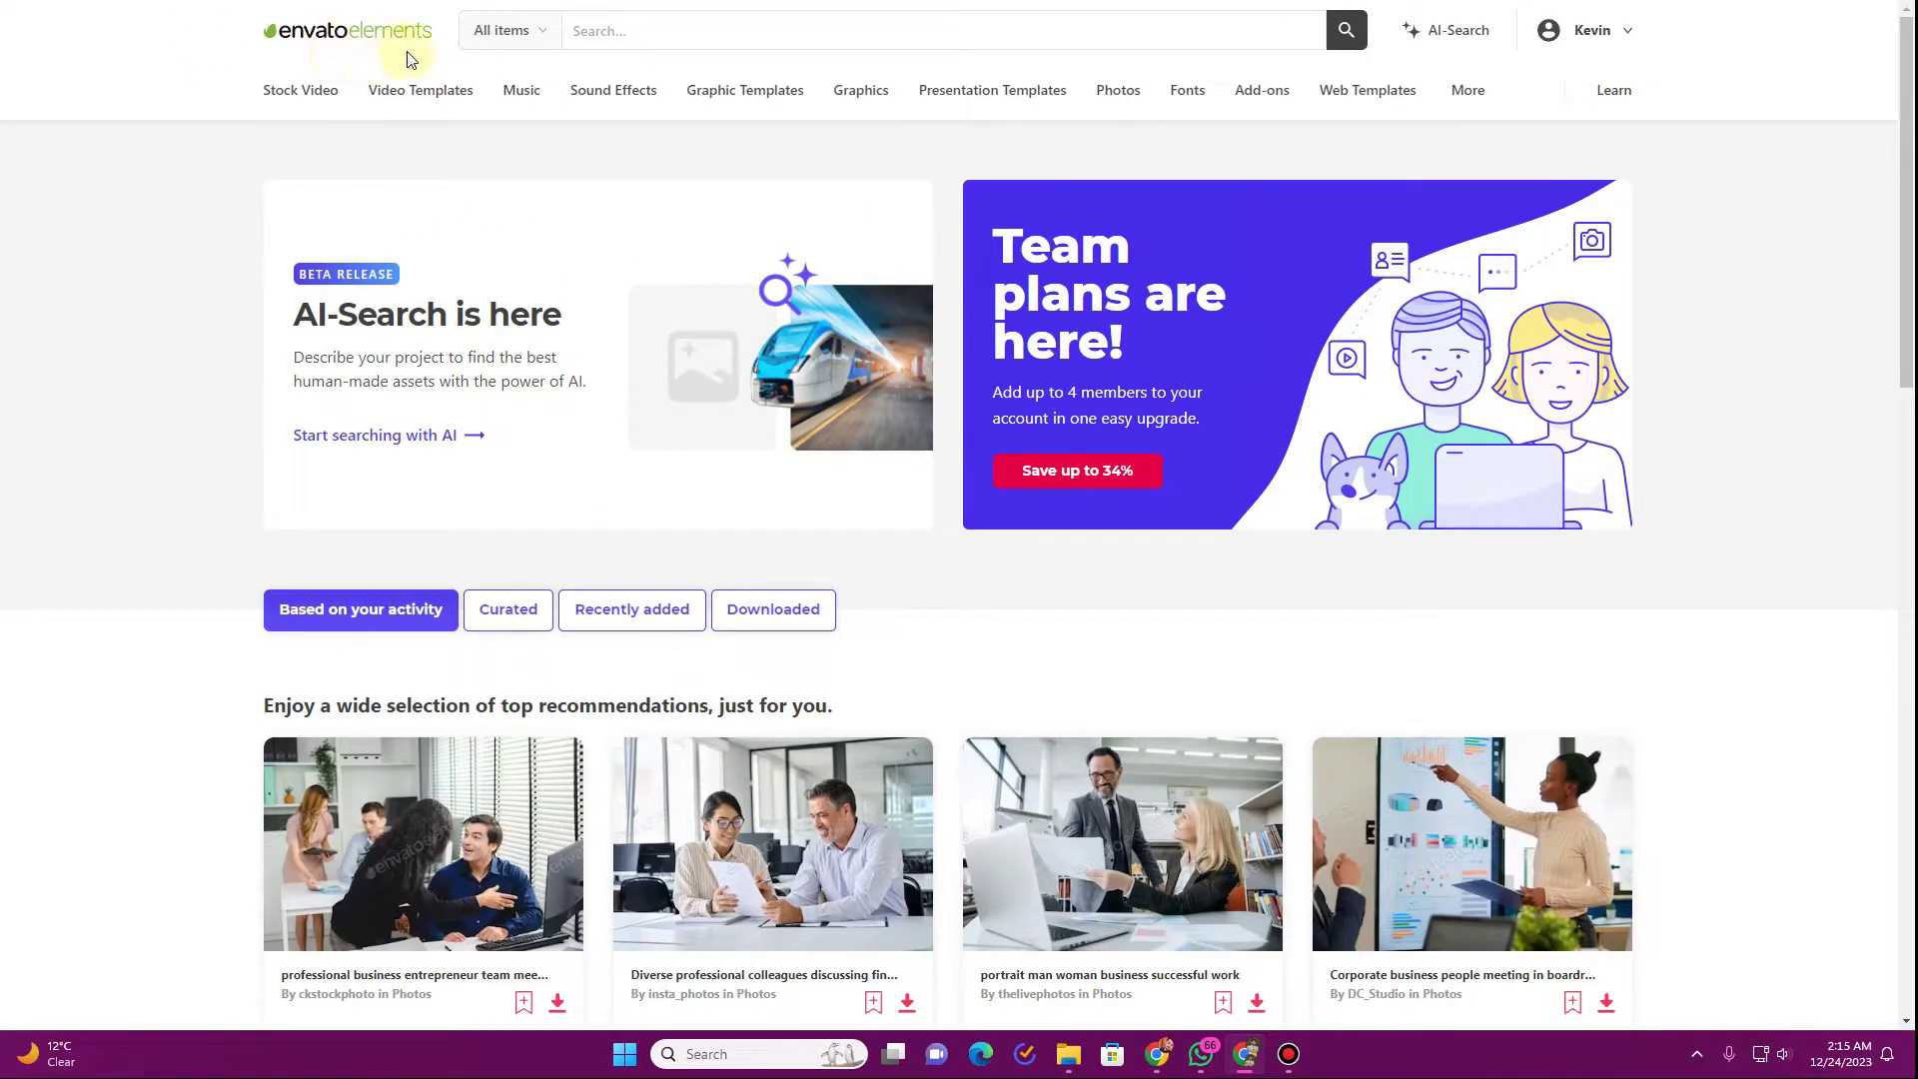
pyautogui.click(558, 38)
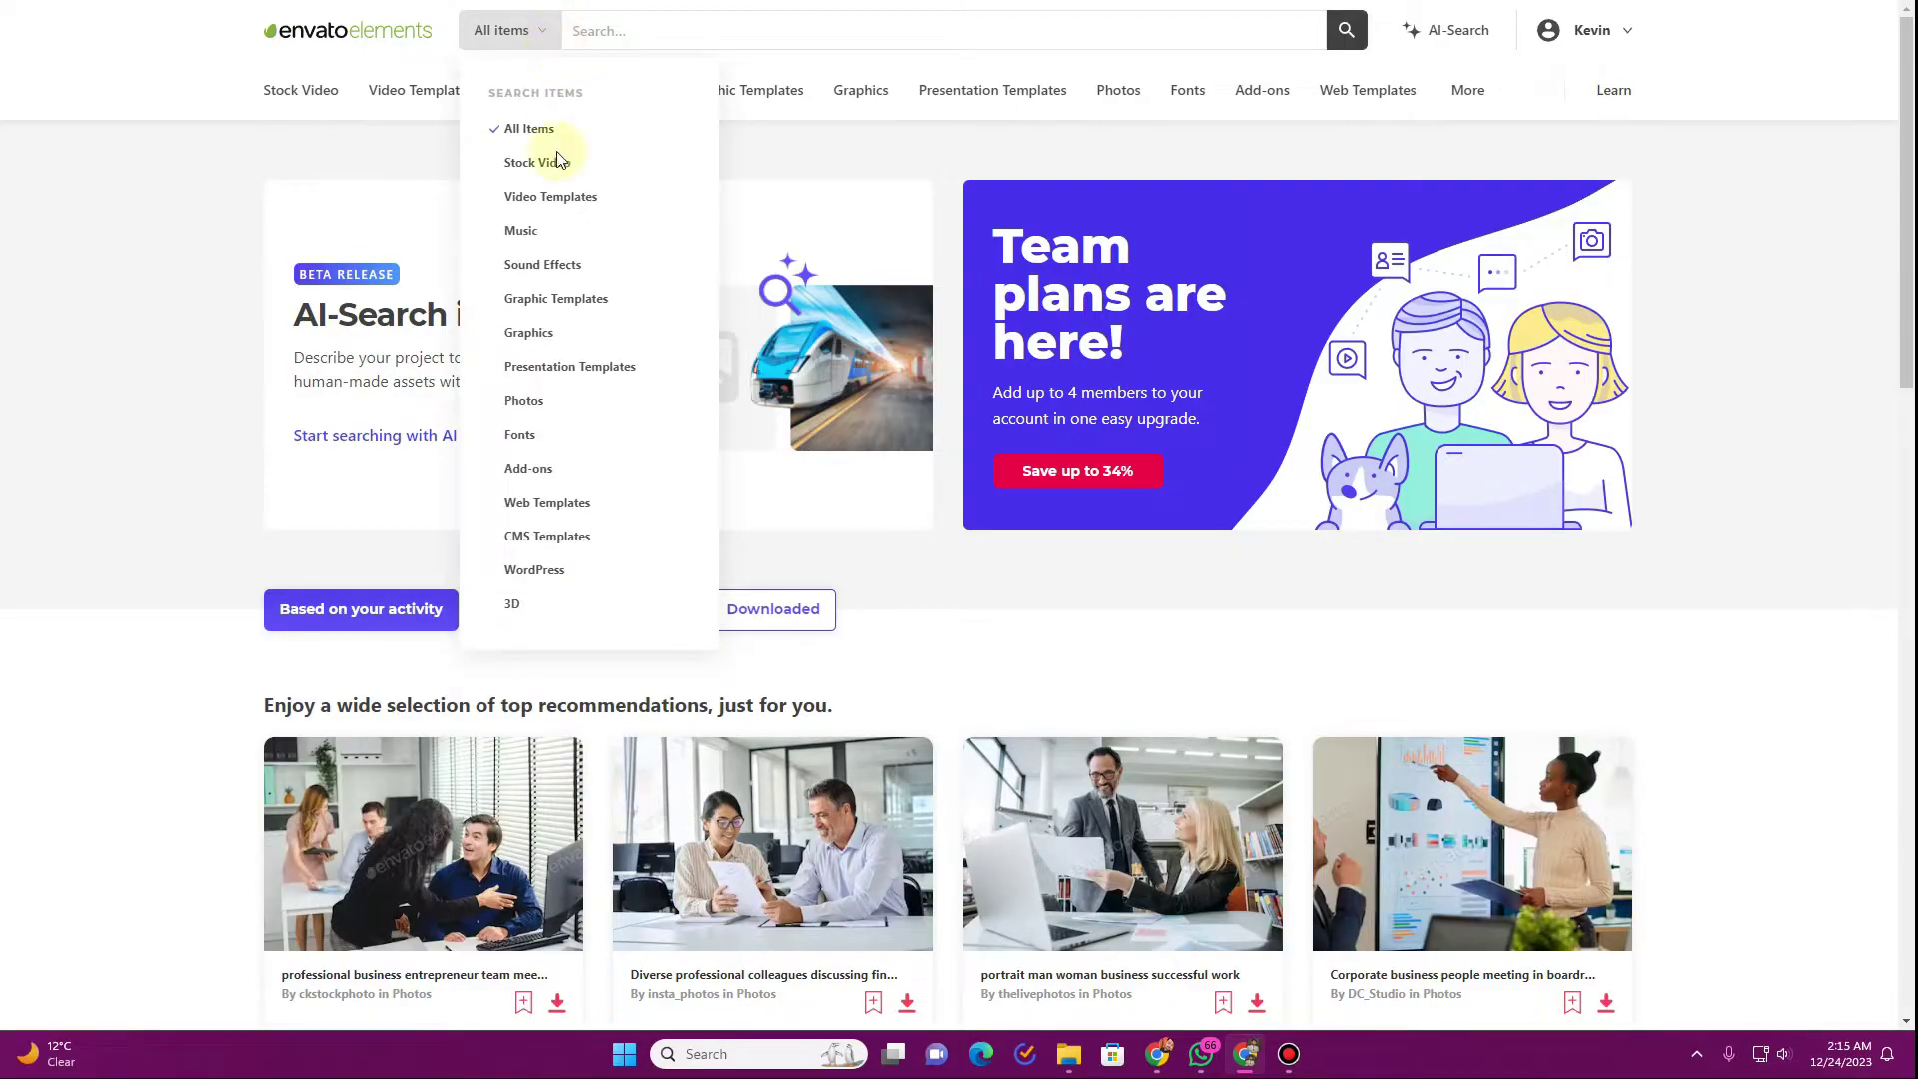
pyautogui.click(539, 572)
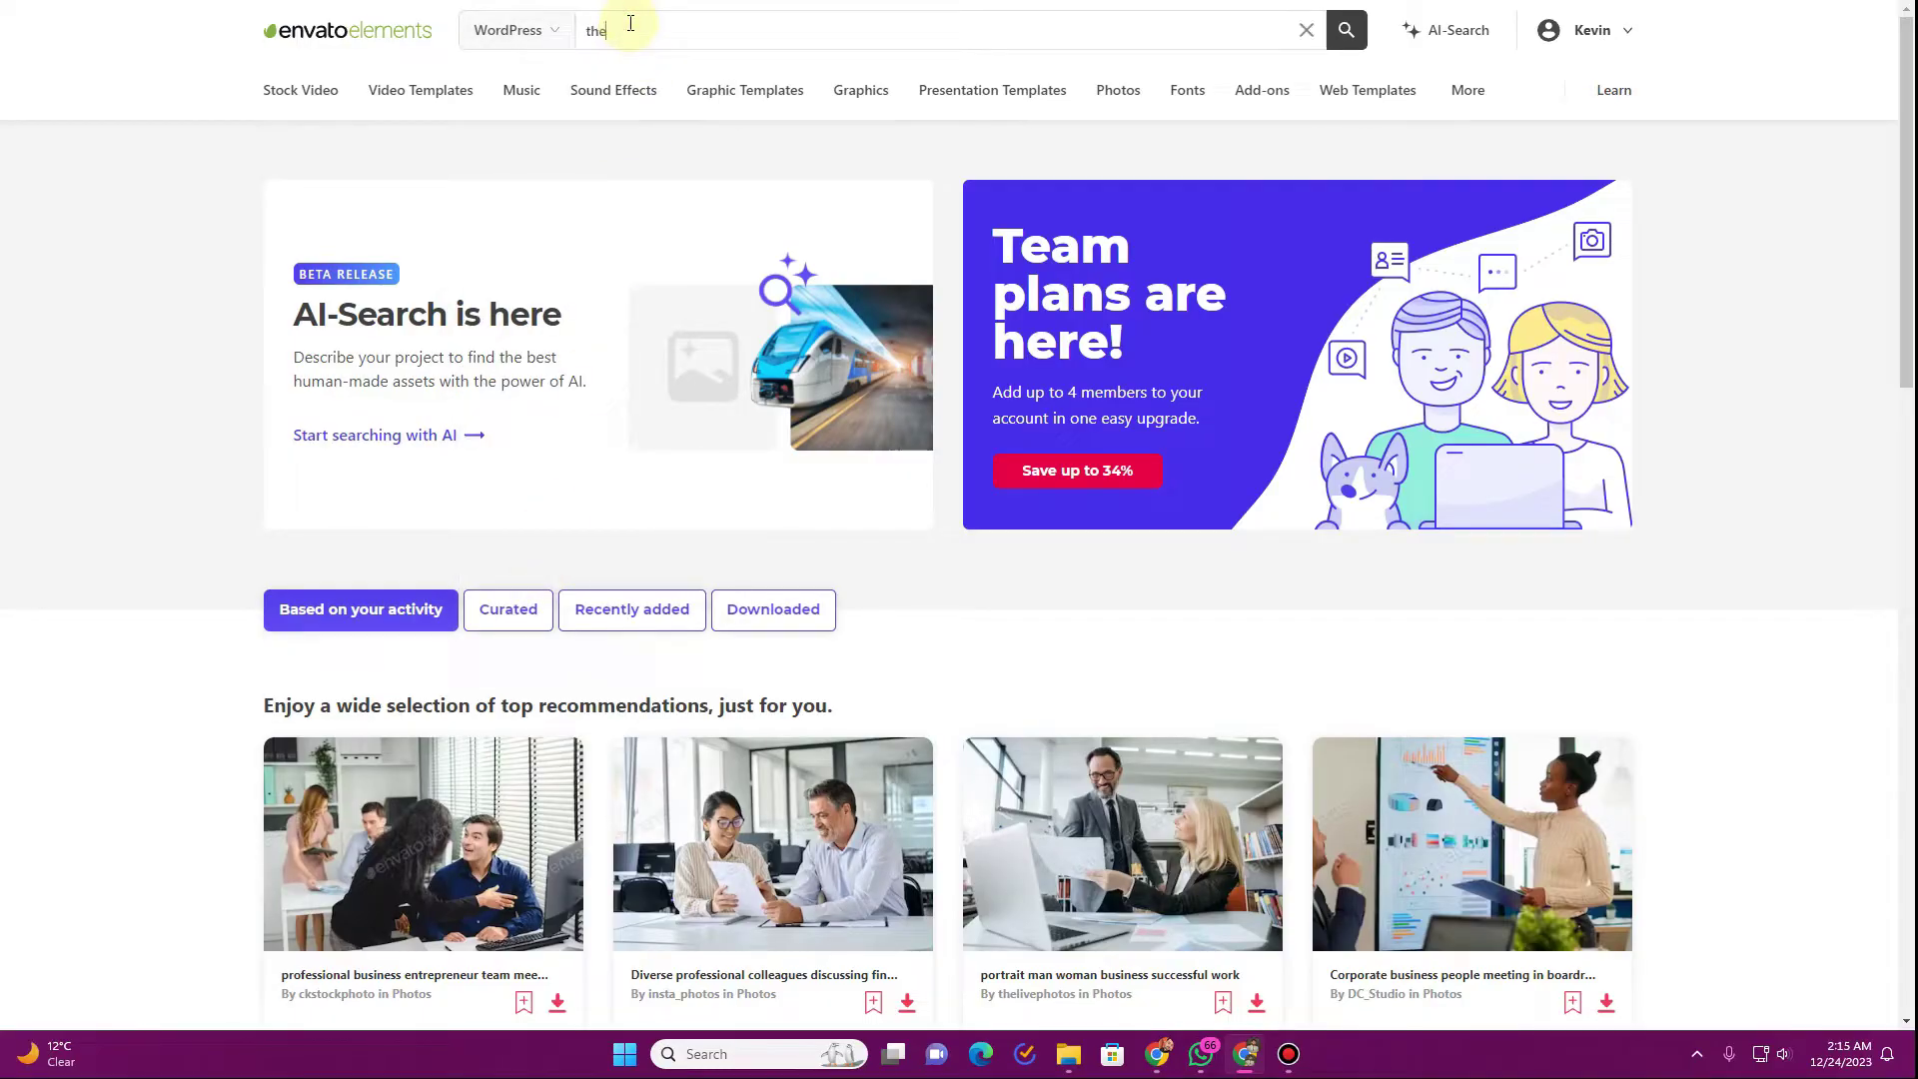
pyautogui.press('Return')
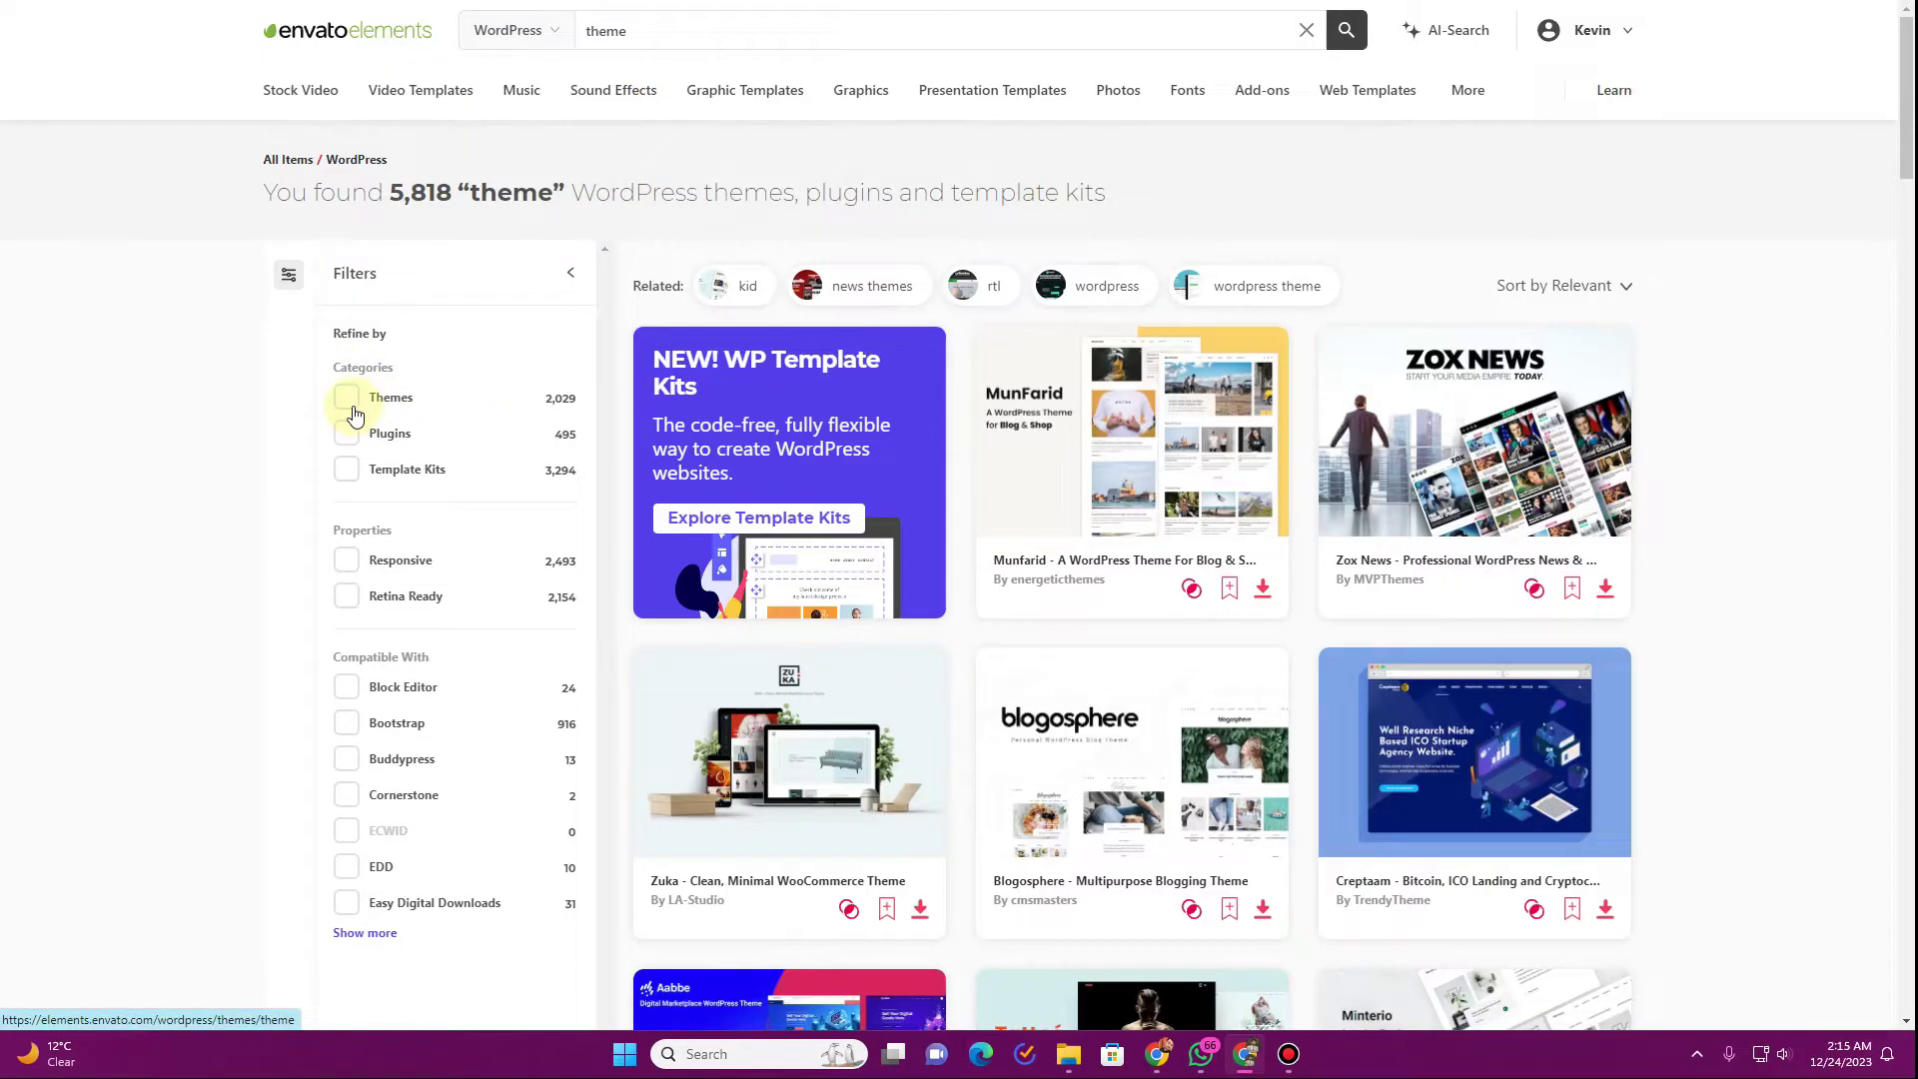
# - Filter the results to the 2,029 Themes and scroll down to the School WordPress Theme card
pyautogui.click(350, 401)
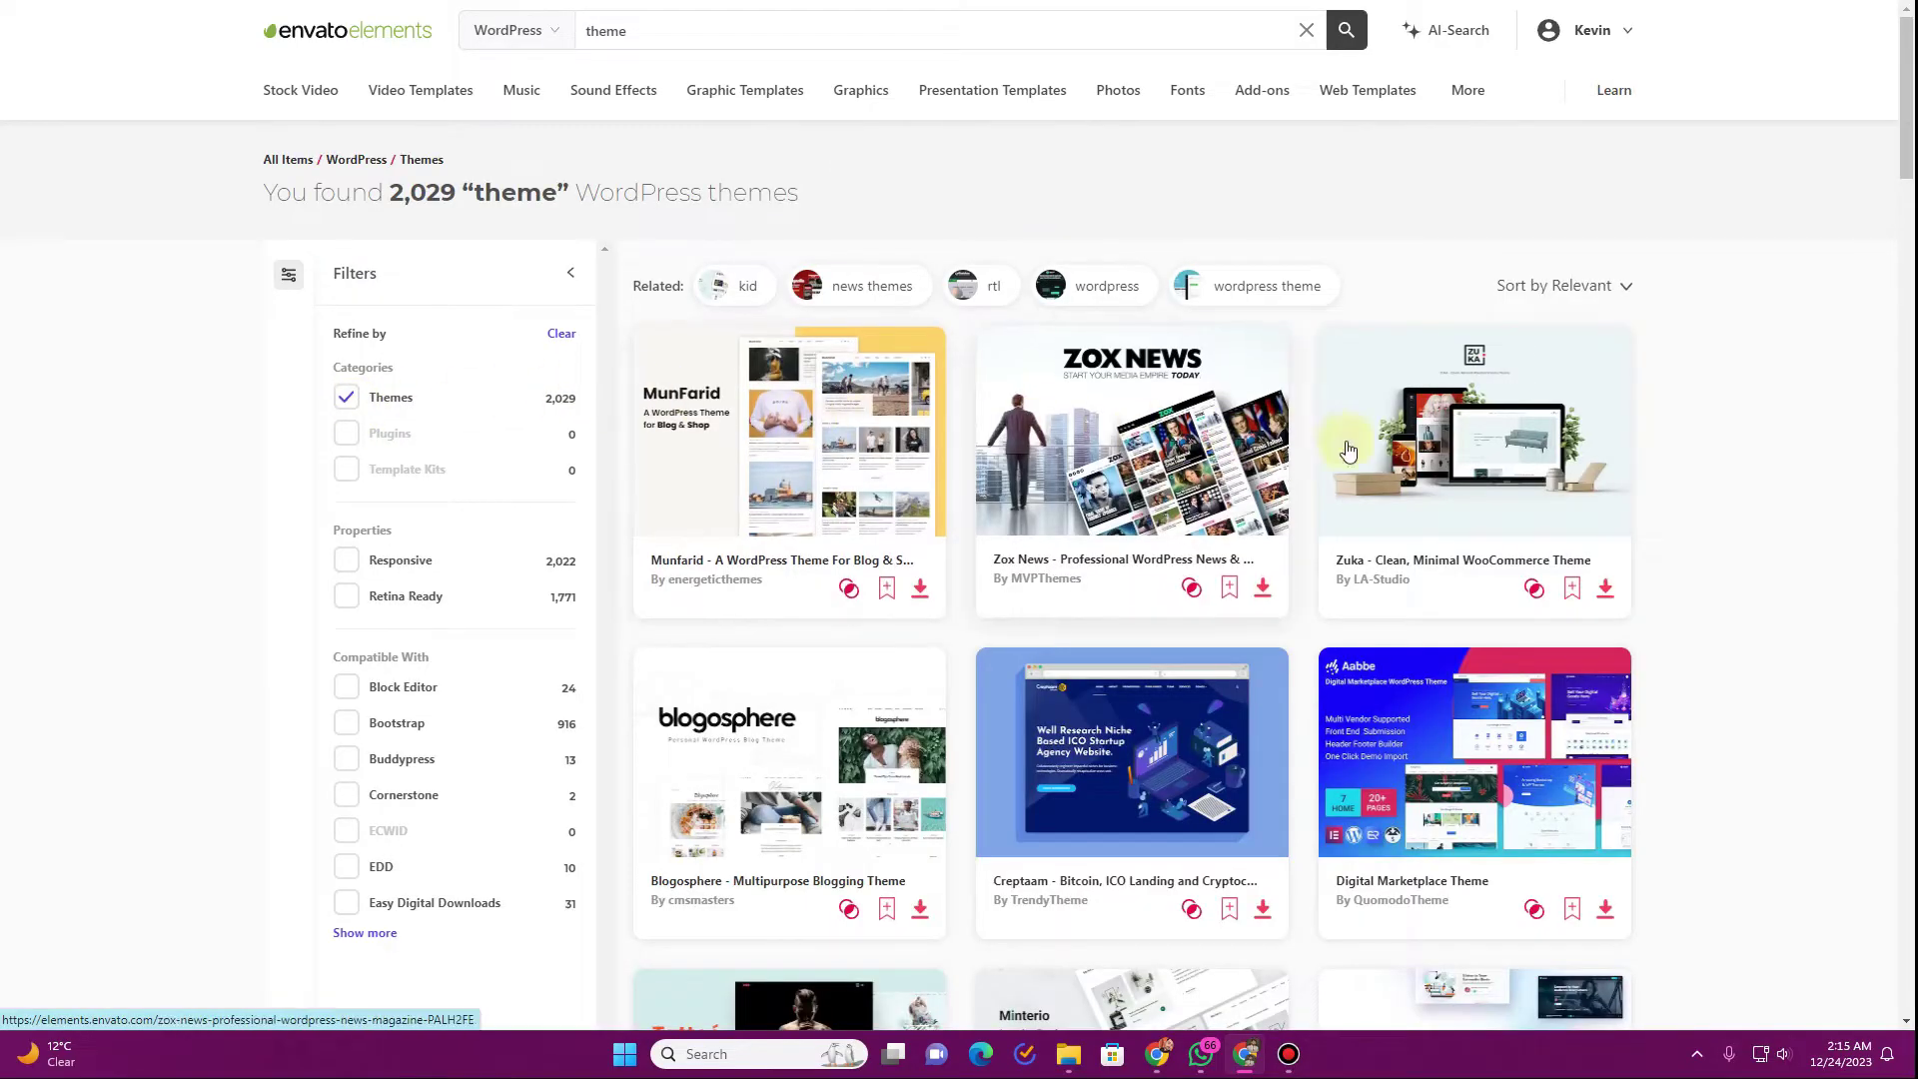
pyautogui.scroll(-3, 1391, 451)
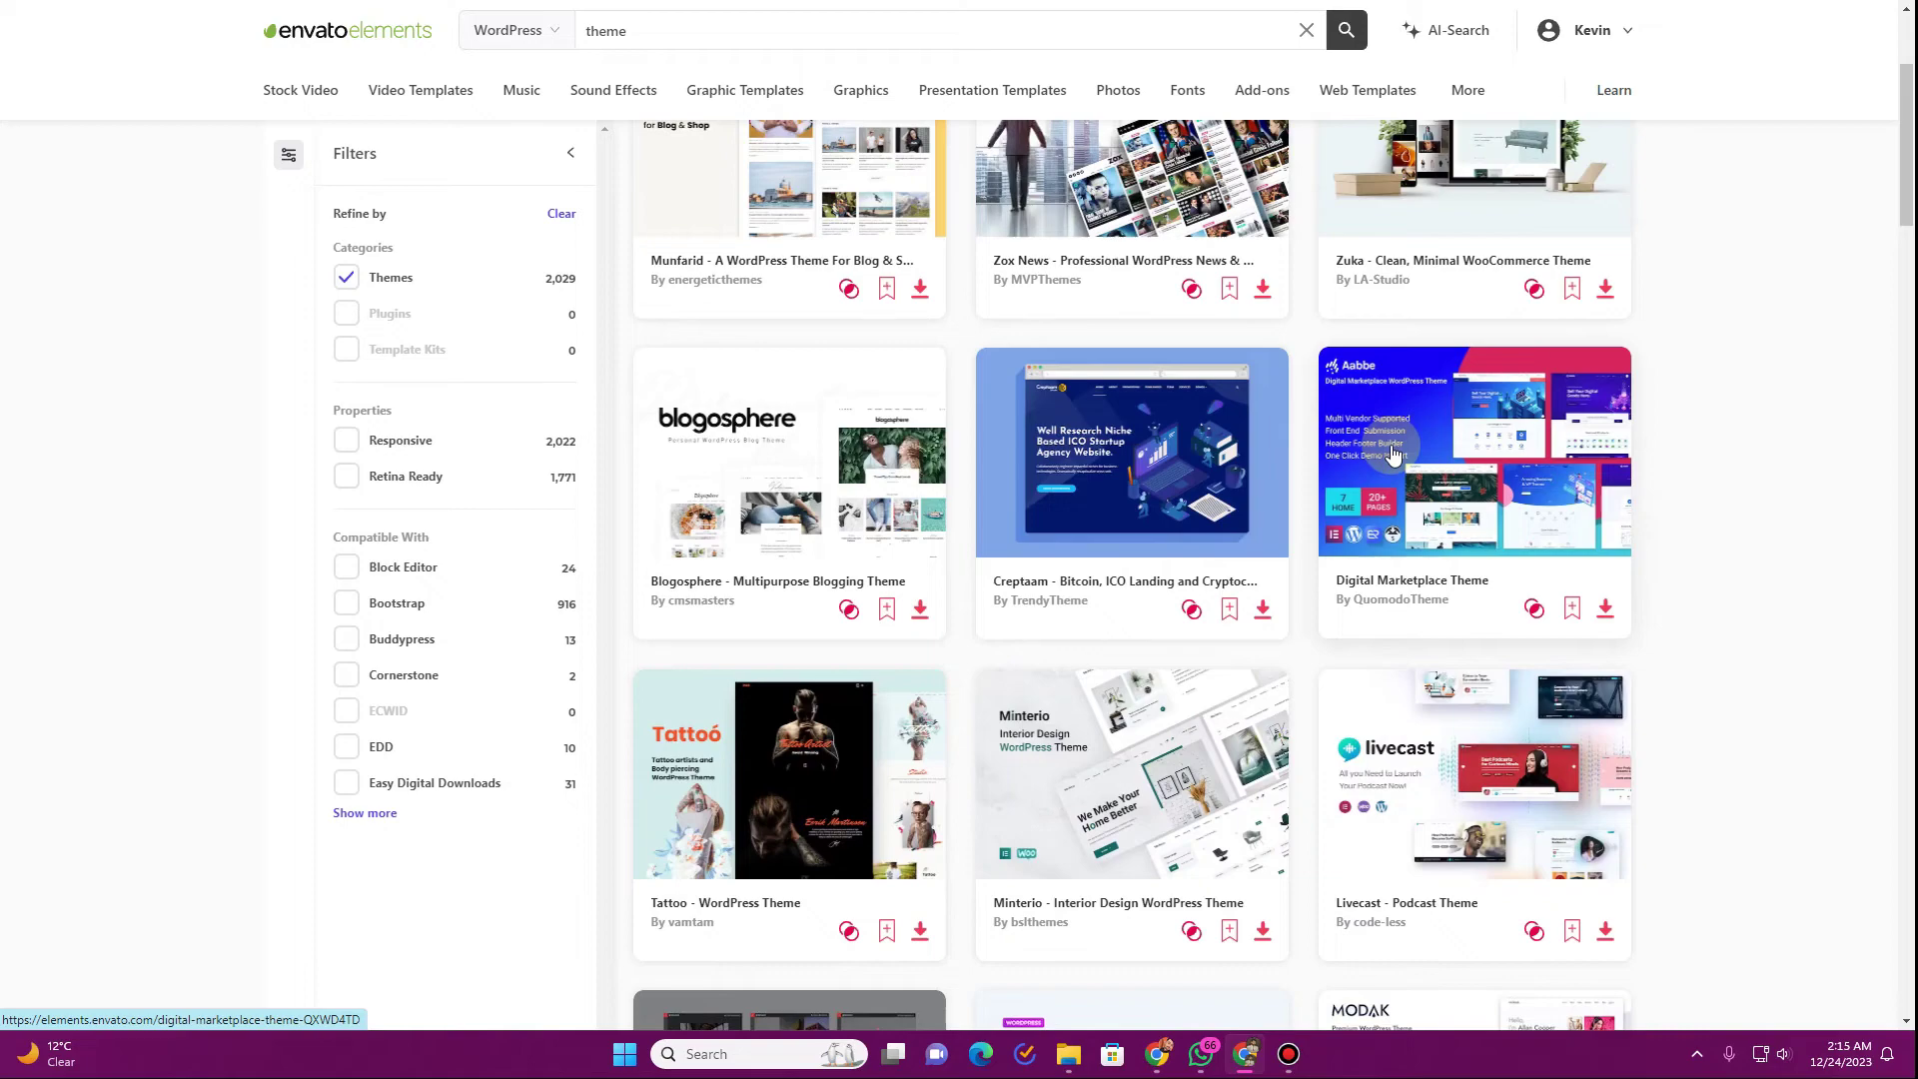
pyautogui.scroll(3, 1392, 451)
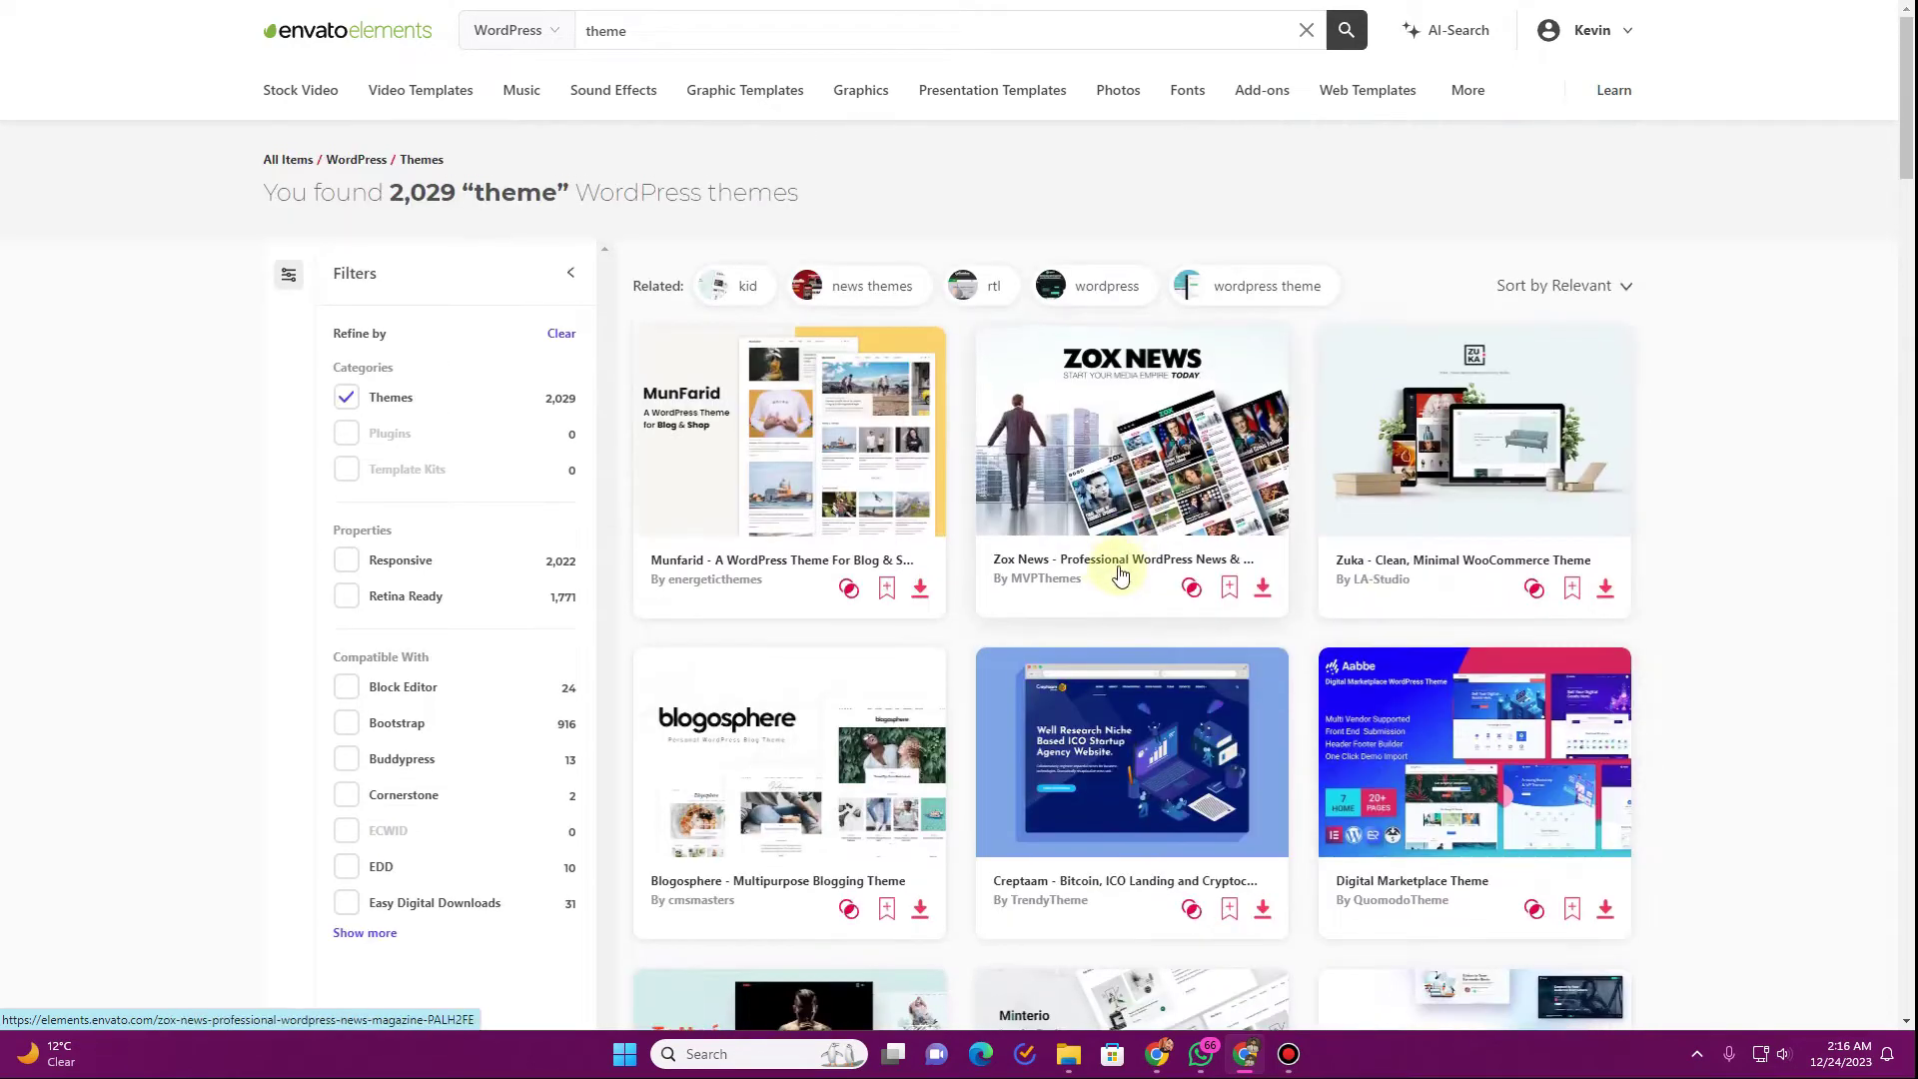
pyautogui.scroll(-3, 1118, 574)
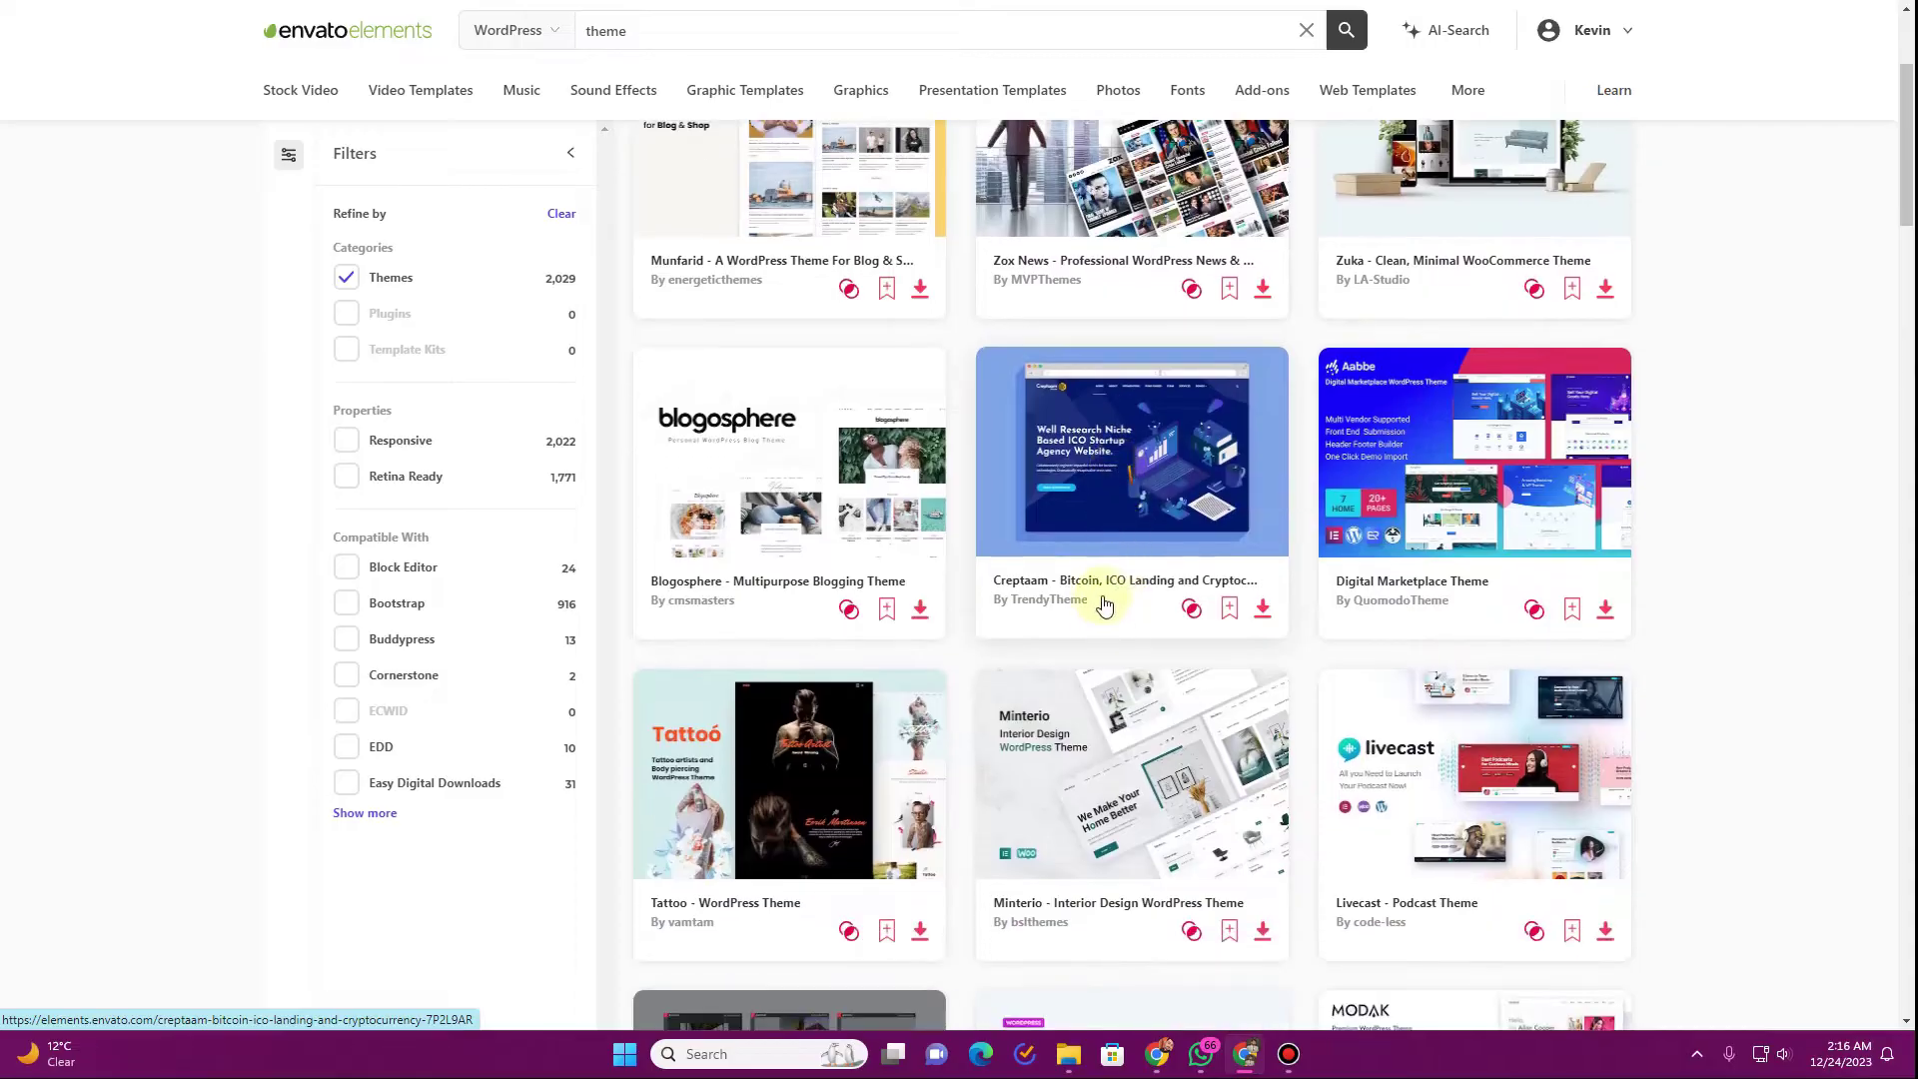
pyautogui.scroll(-2, 1108, 600)
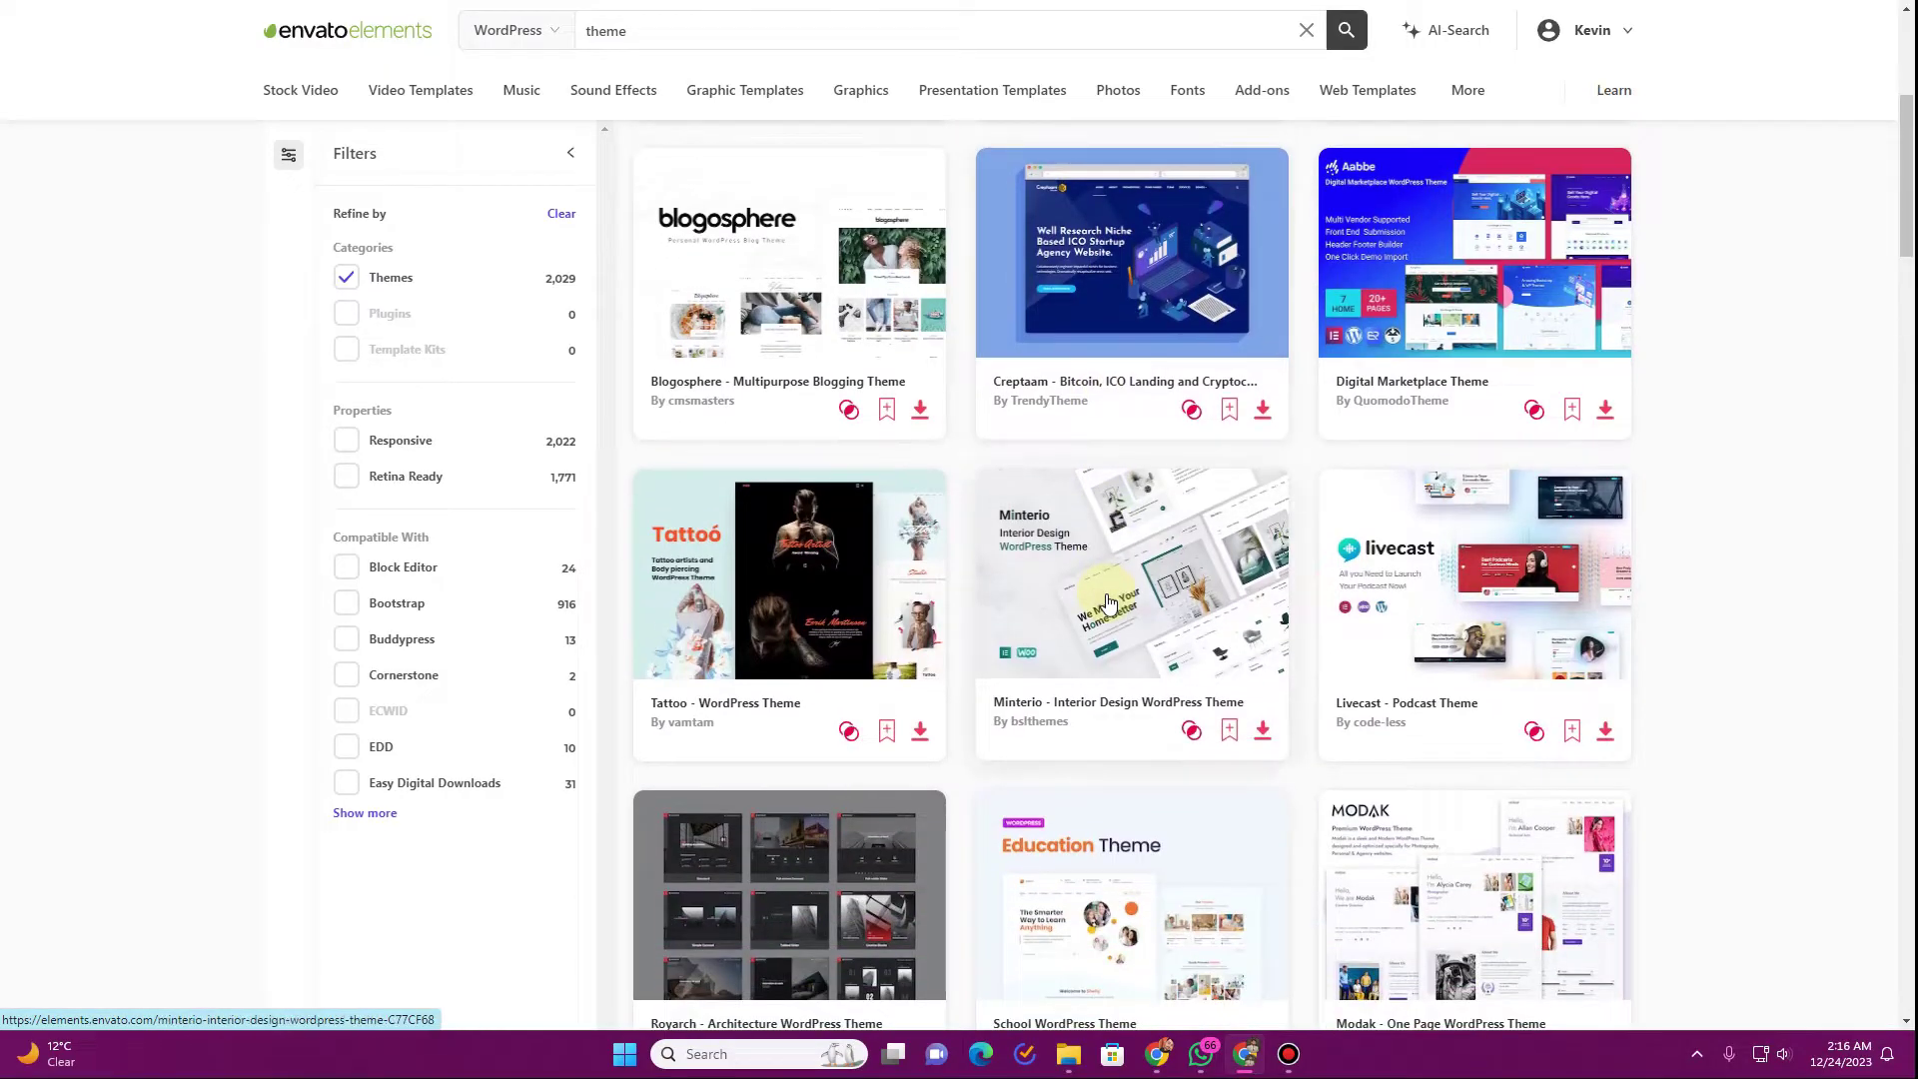
pyautogui.scroll(-2, 1108, 600)
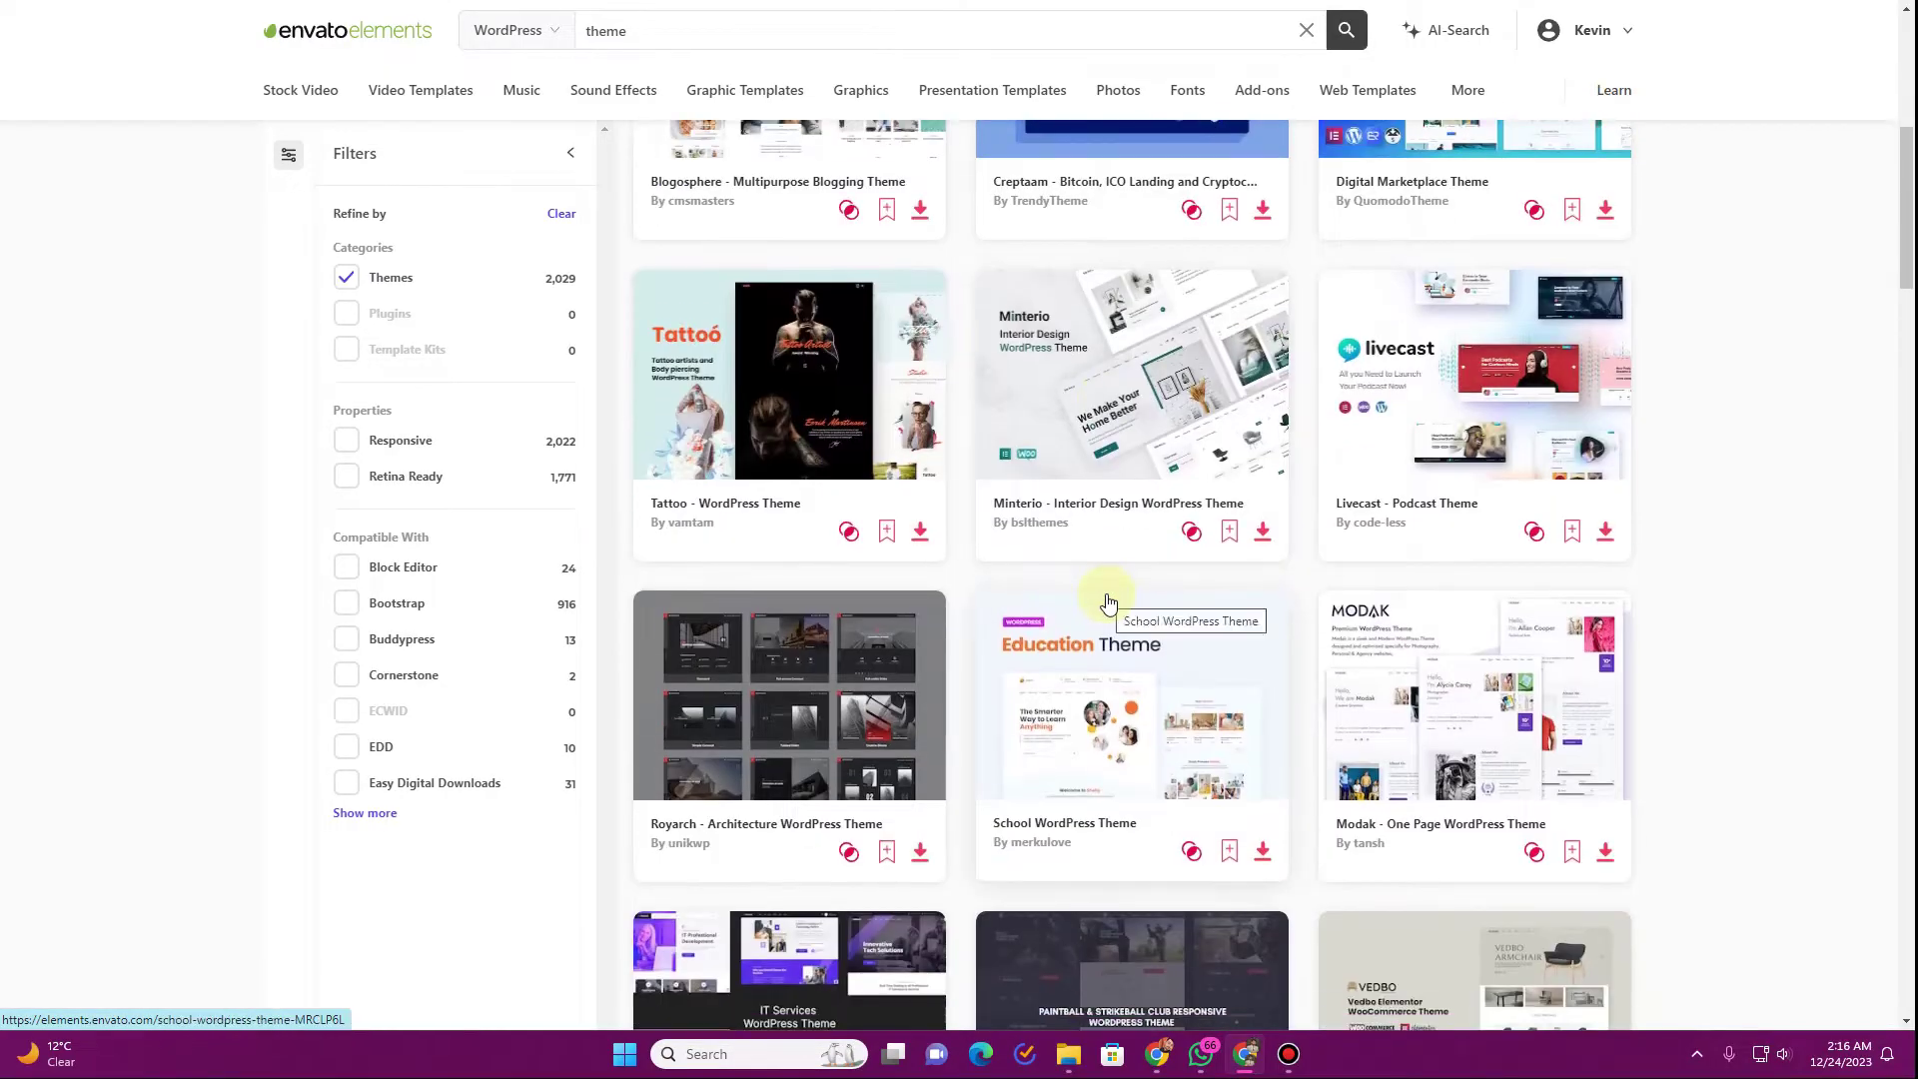
pyautogui.scroll(-2, 1109, 600)
pyautogui.scroll(-1, 1108, 601)
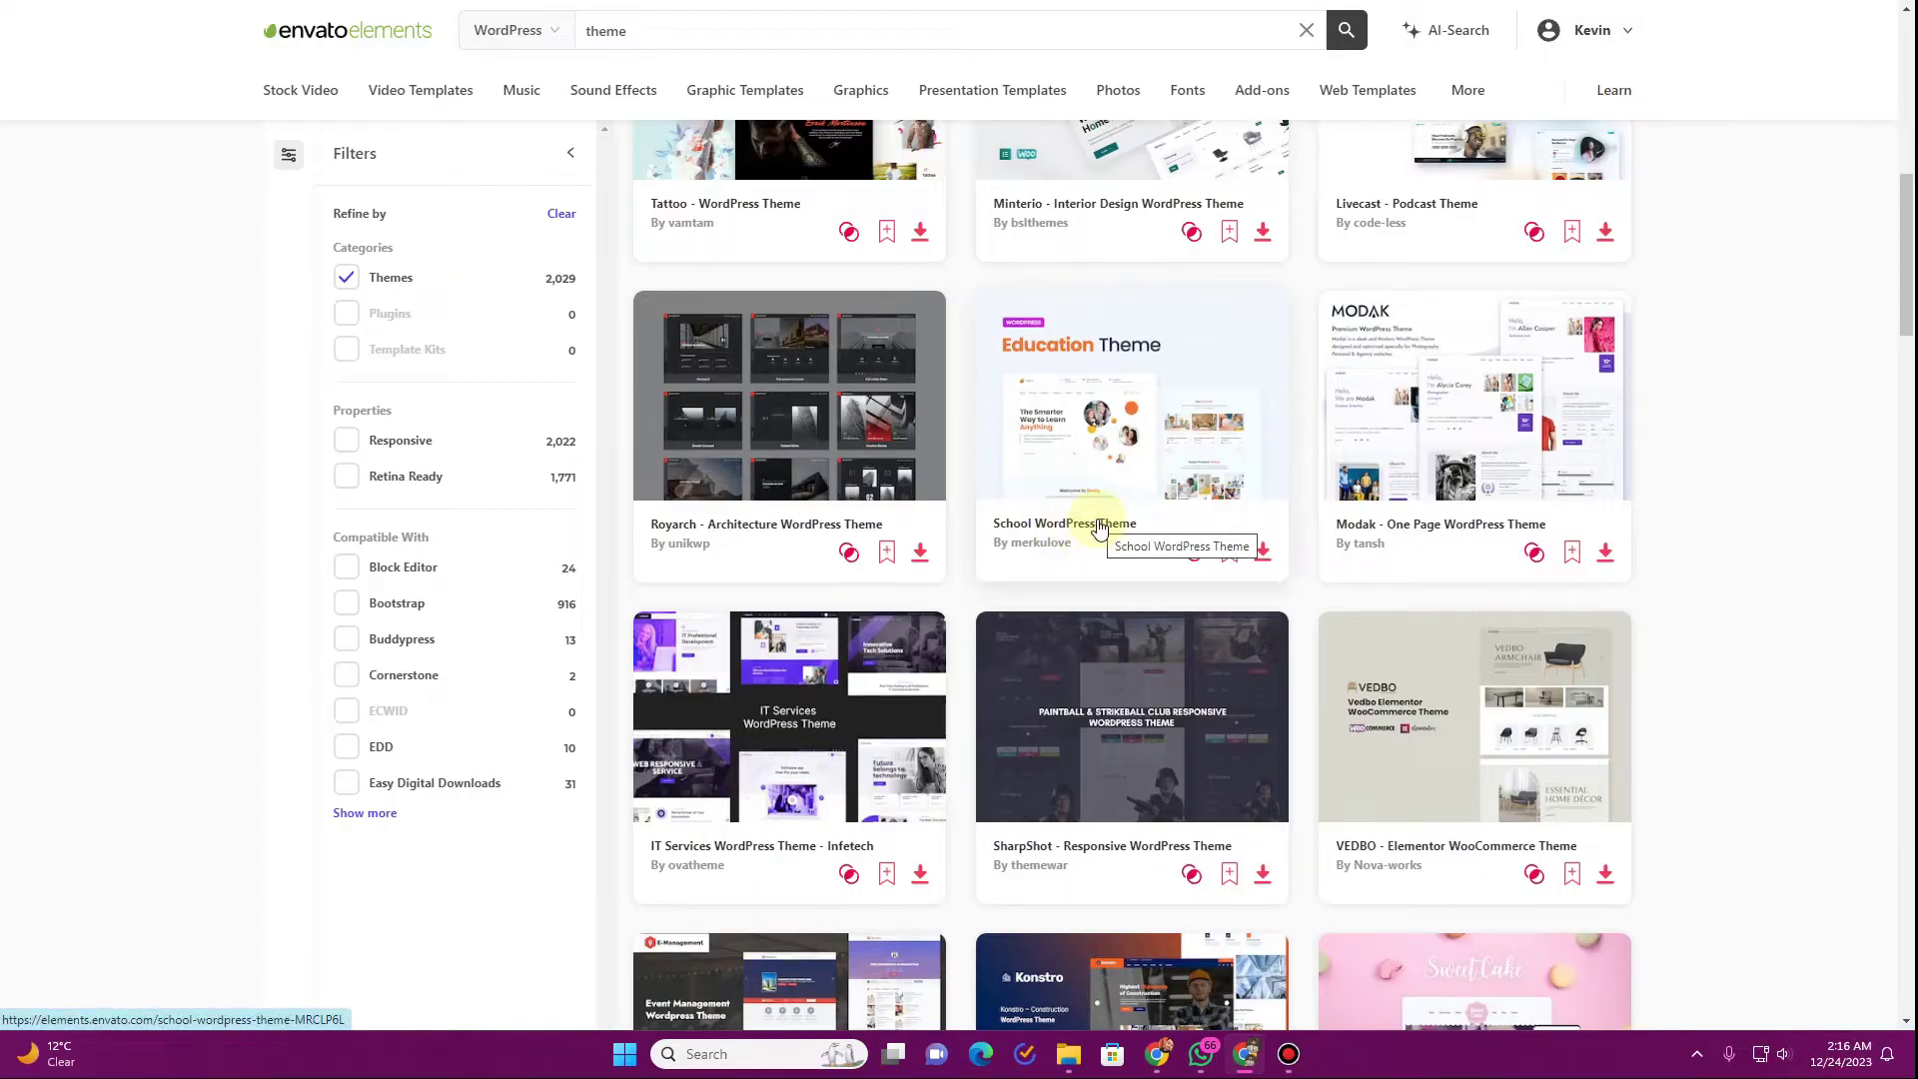
pyautogui.scroll(-2, 1099, 527)
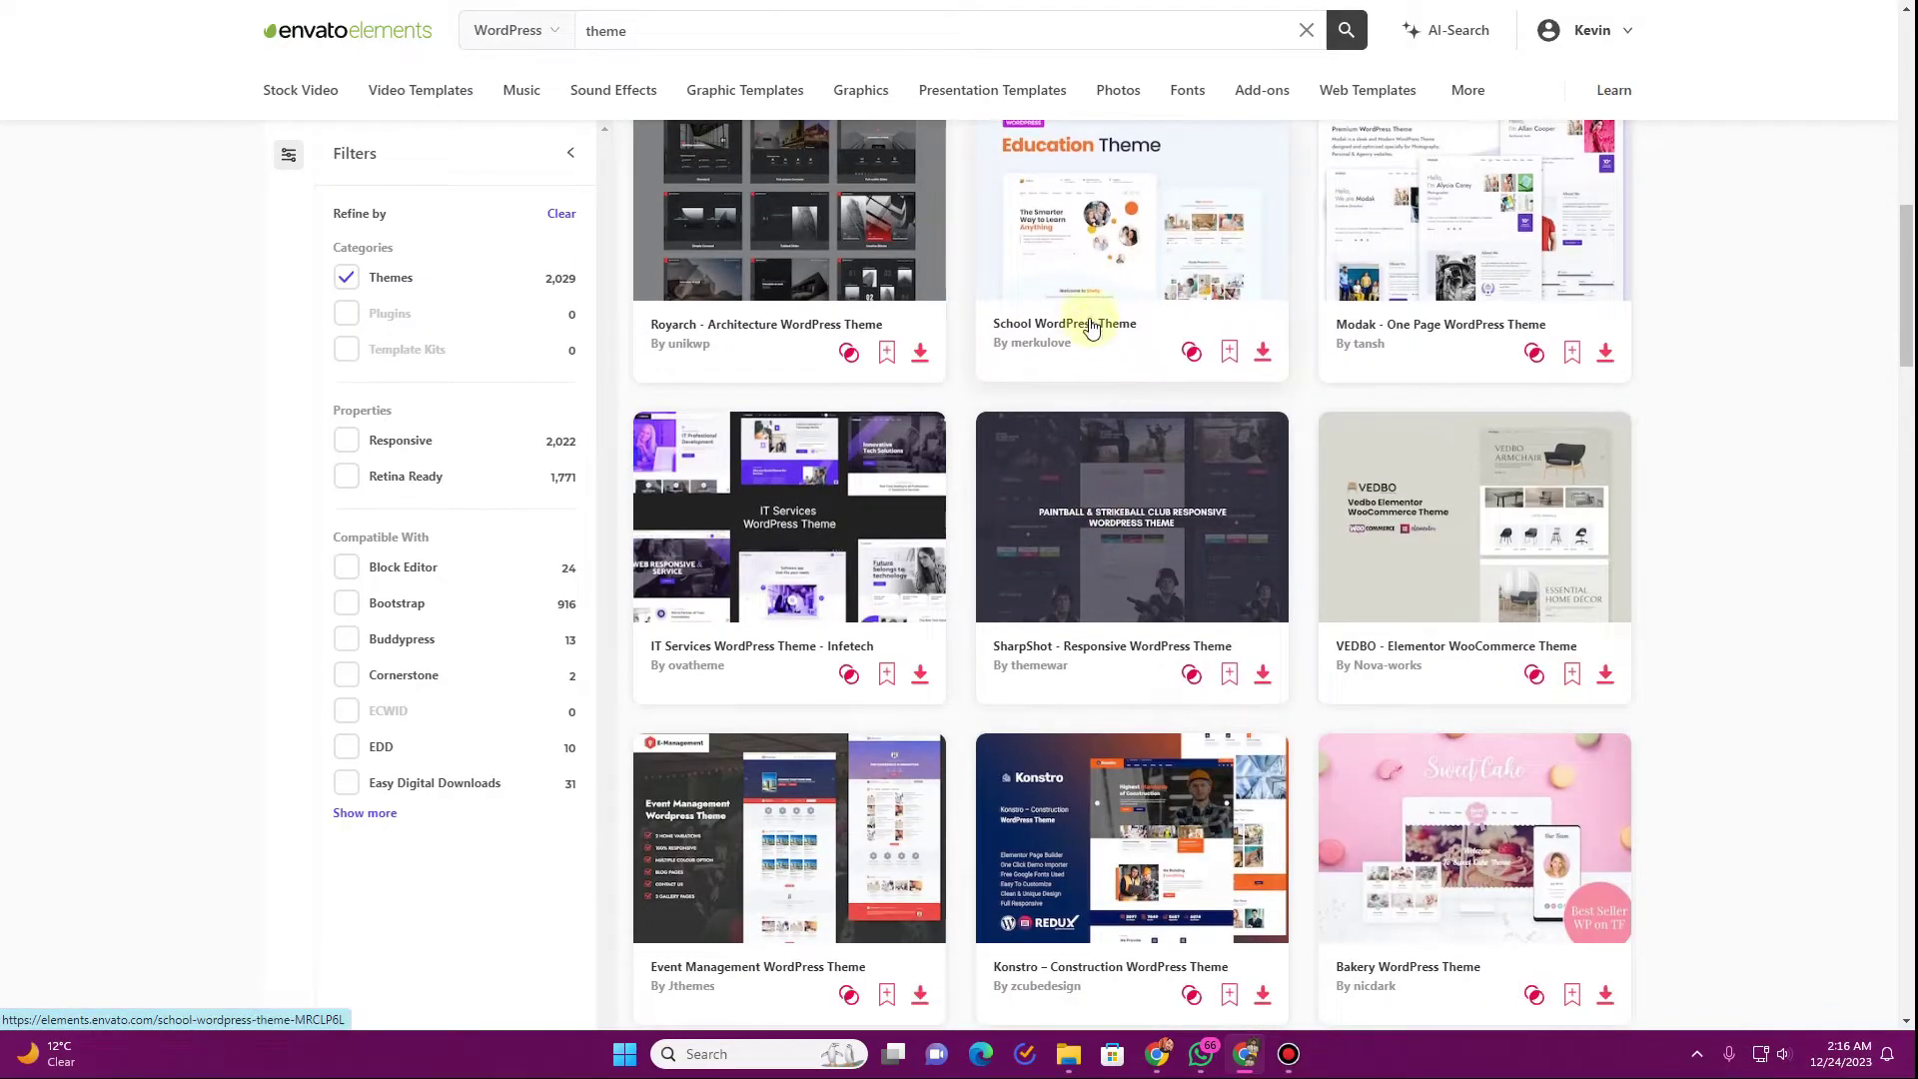
# - Open the School WordPress Theme item page by merkulove
pyautogui.rightClick(1116, 342)
pyautogui.press('Escape')
pyautogui.click(1115, 347)
pyautogui.scroll(-3, 932, 397)
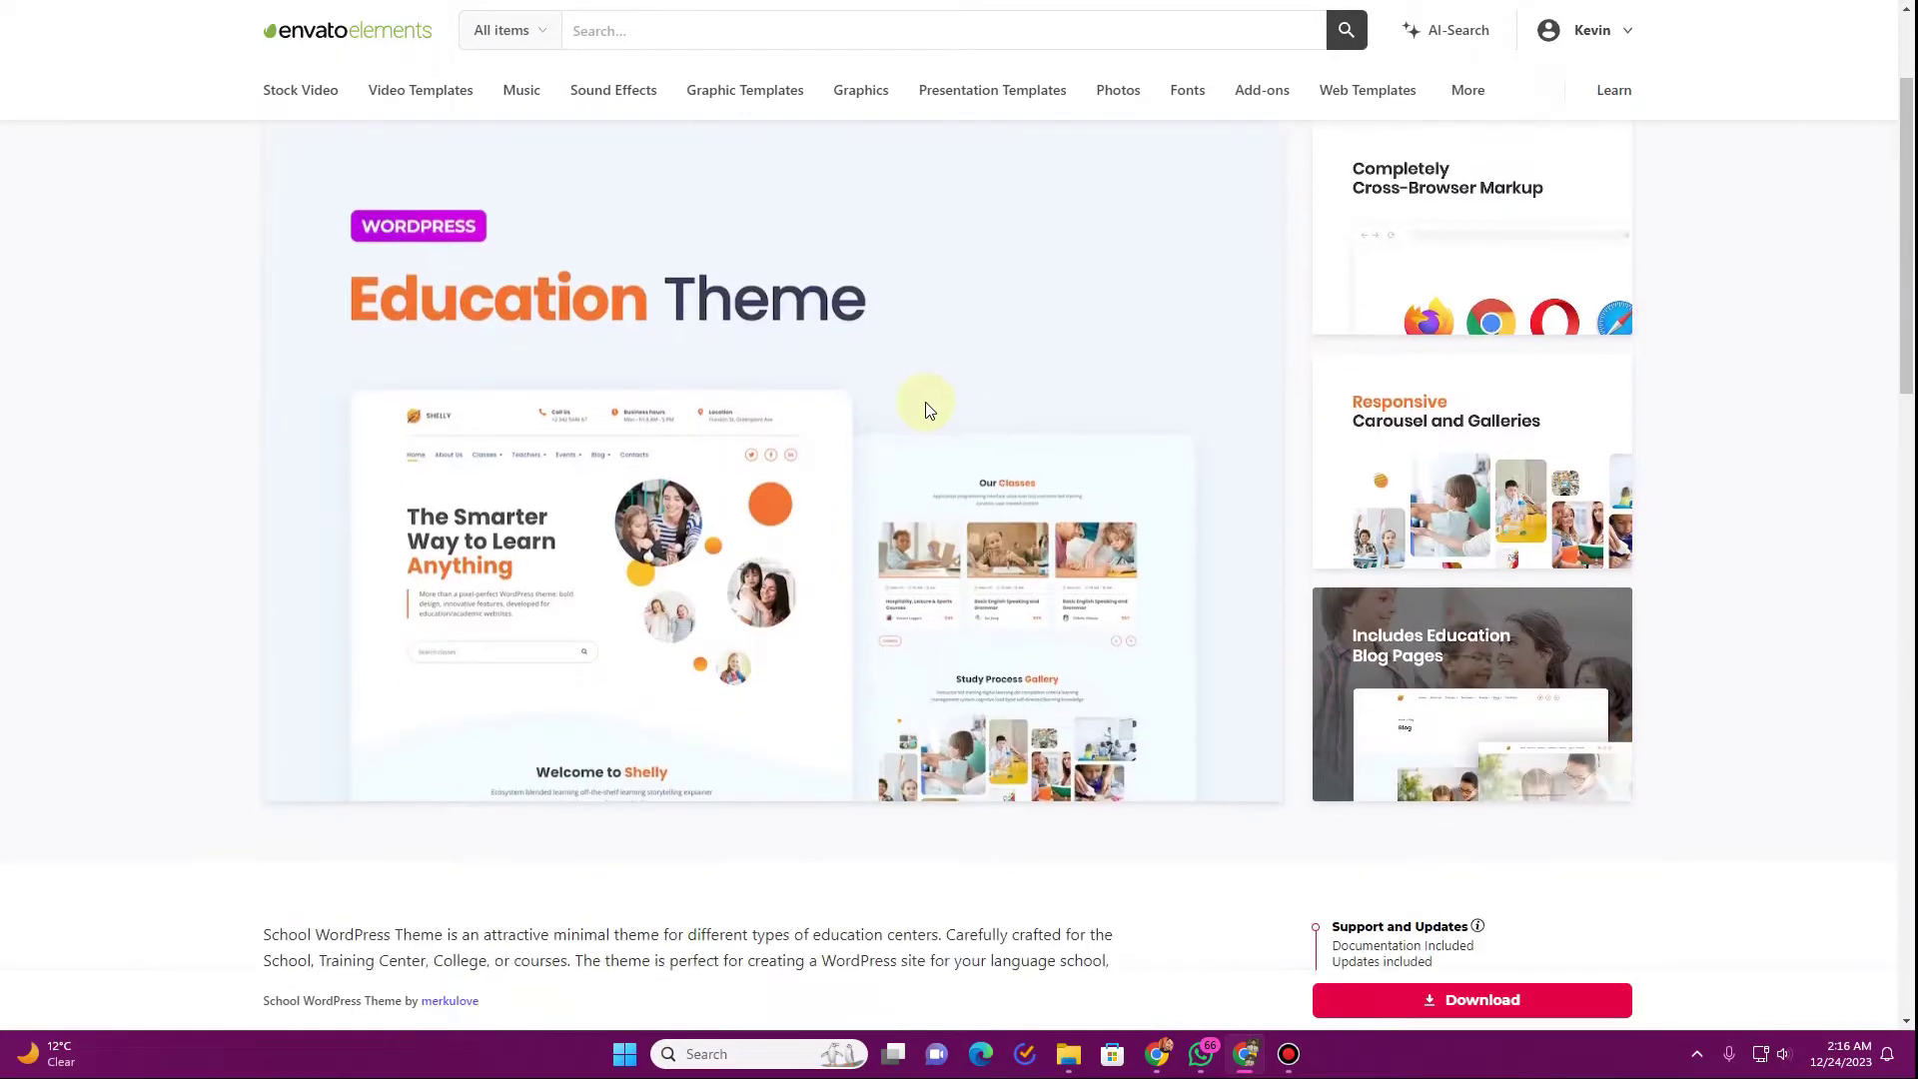
pyautogui.scroll(3, 734, 360)
pyautogui.scroll(-5, 614, 375)
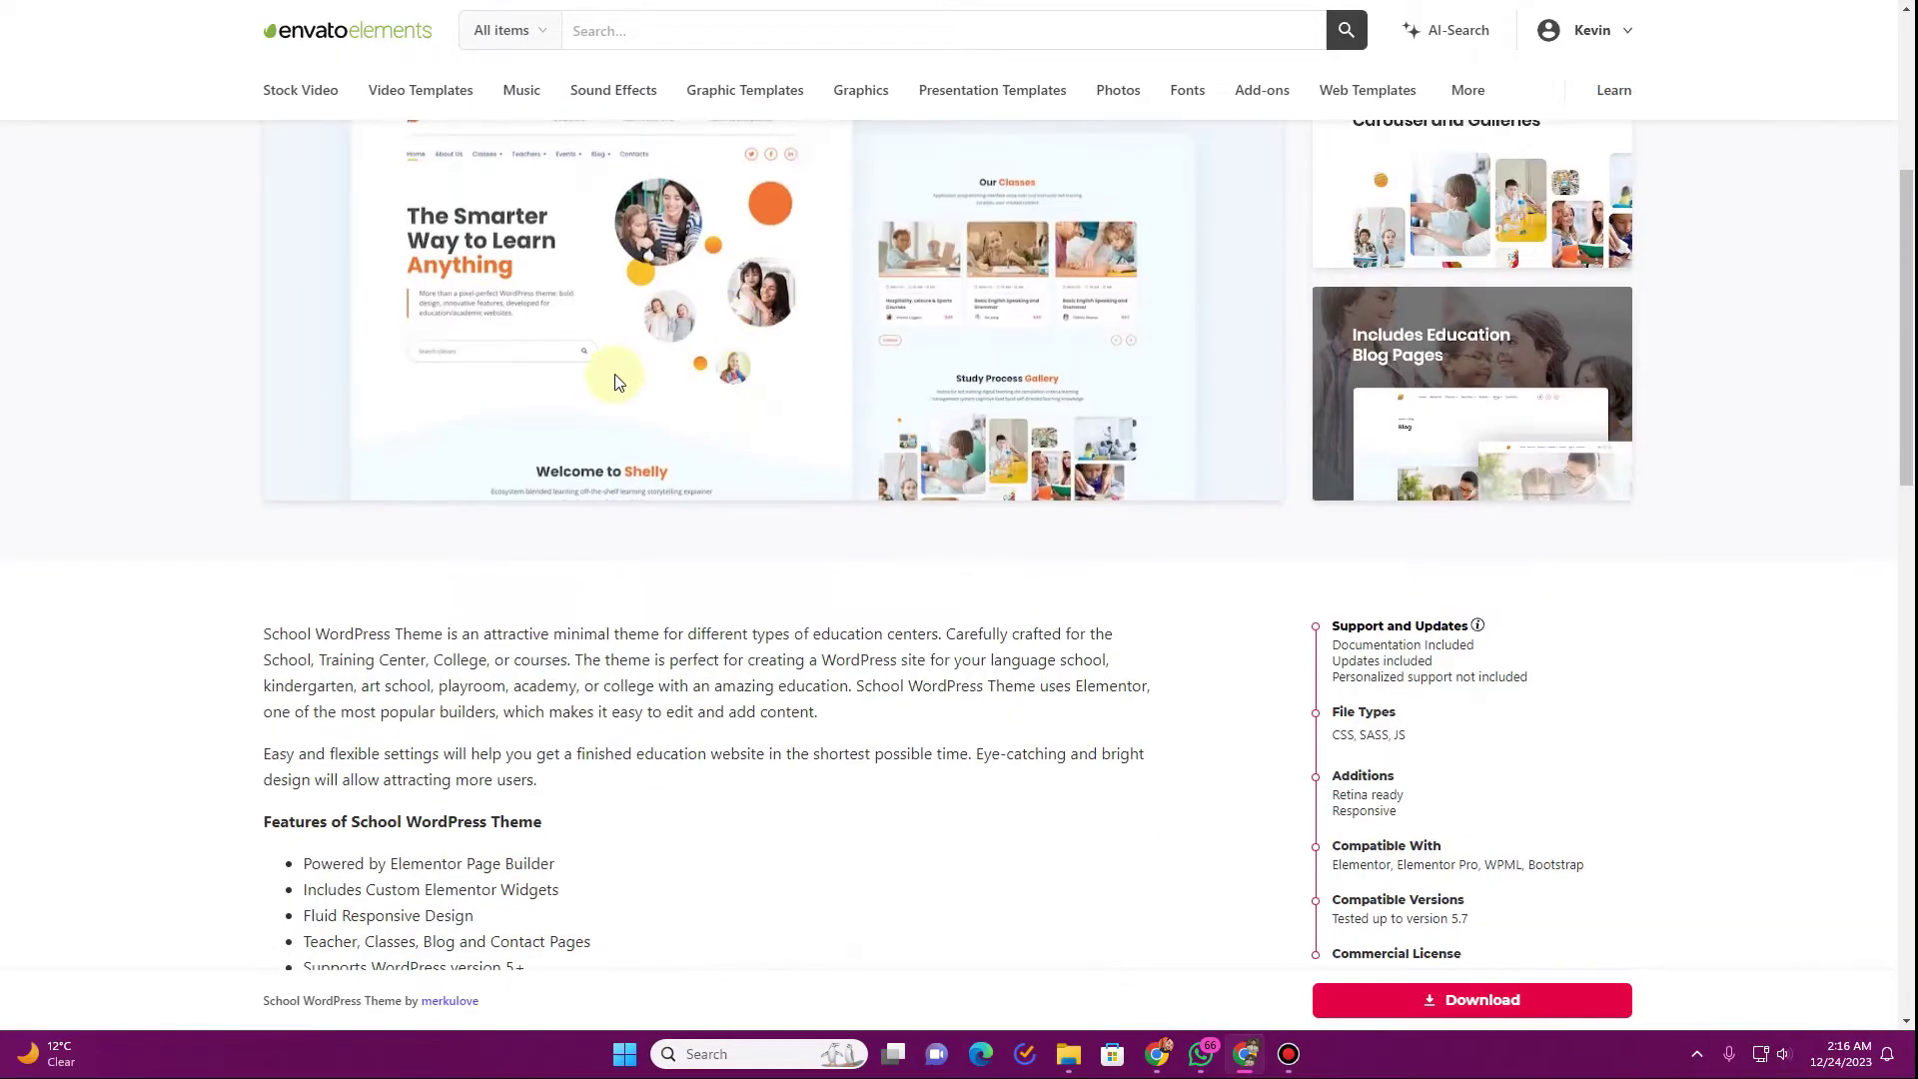
pyautogui.scroll(-4, 520, 390)
pyautogui.moveTo(261, 286); pyautogui.dragTo(595, 354)
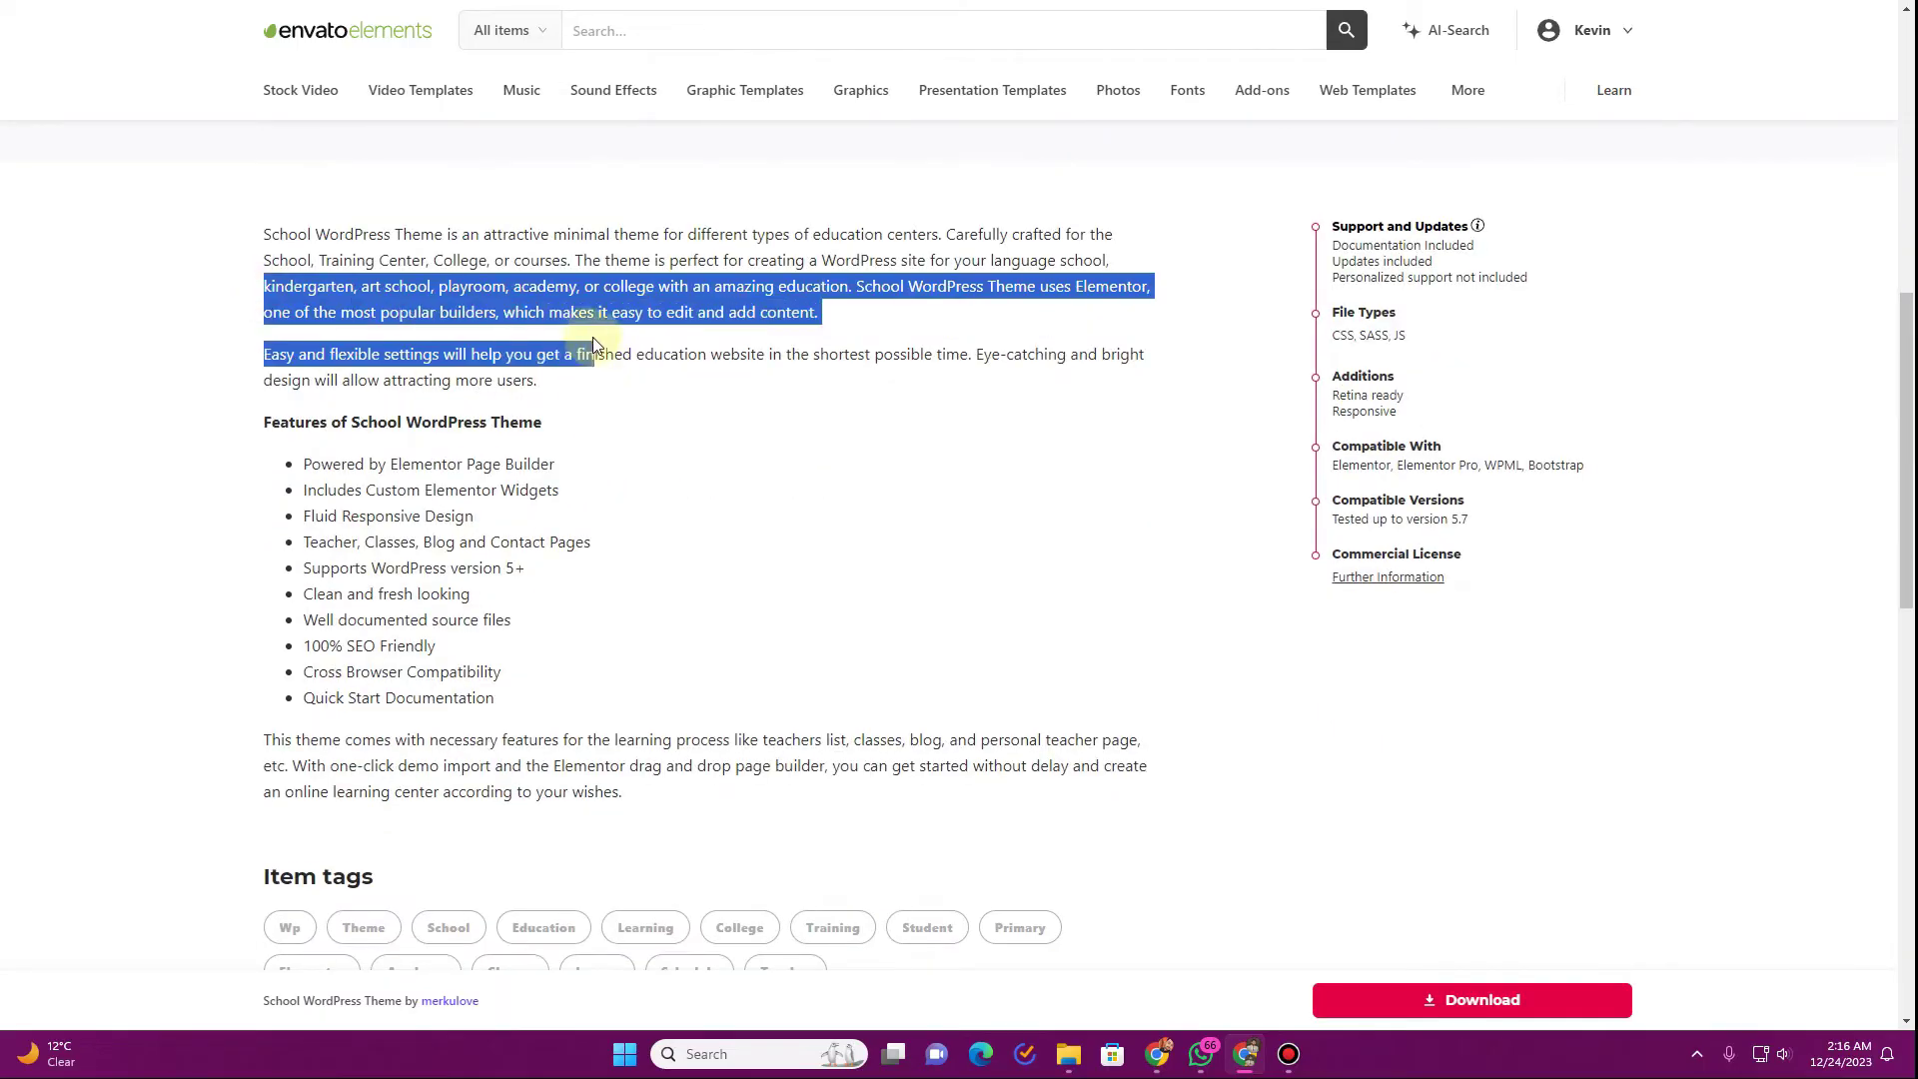
pyautogui.moveTo(367, 456); pyautogui.dragTo(553, 465)
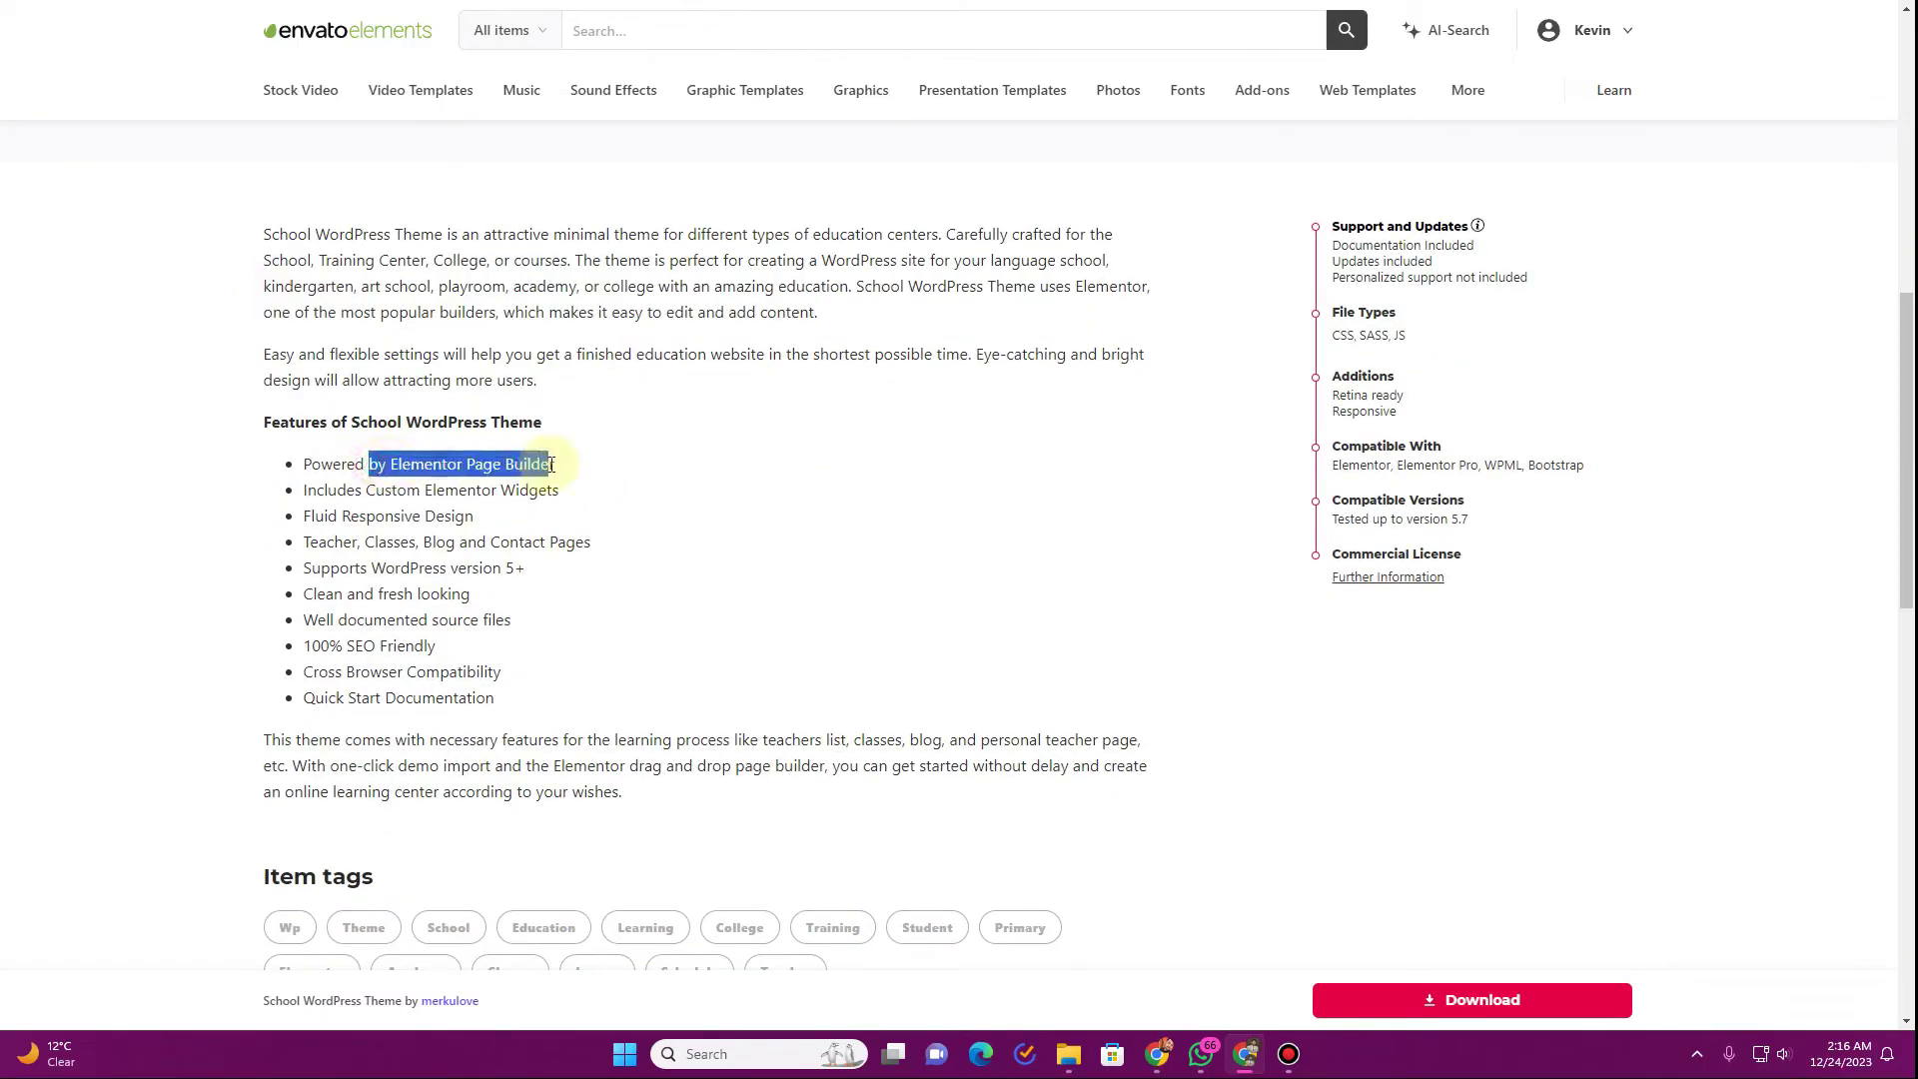
pyautogui.moveTo(337, 489); pyautogui.dragTo(545, 491)
pyautogui.moveTo(315, 515); pyautogui.dragTo(450, 518)
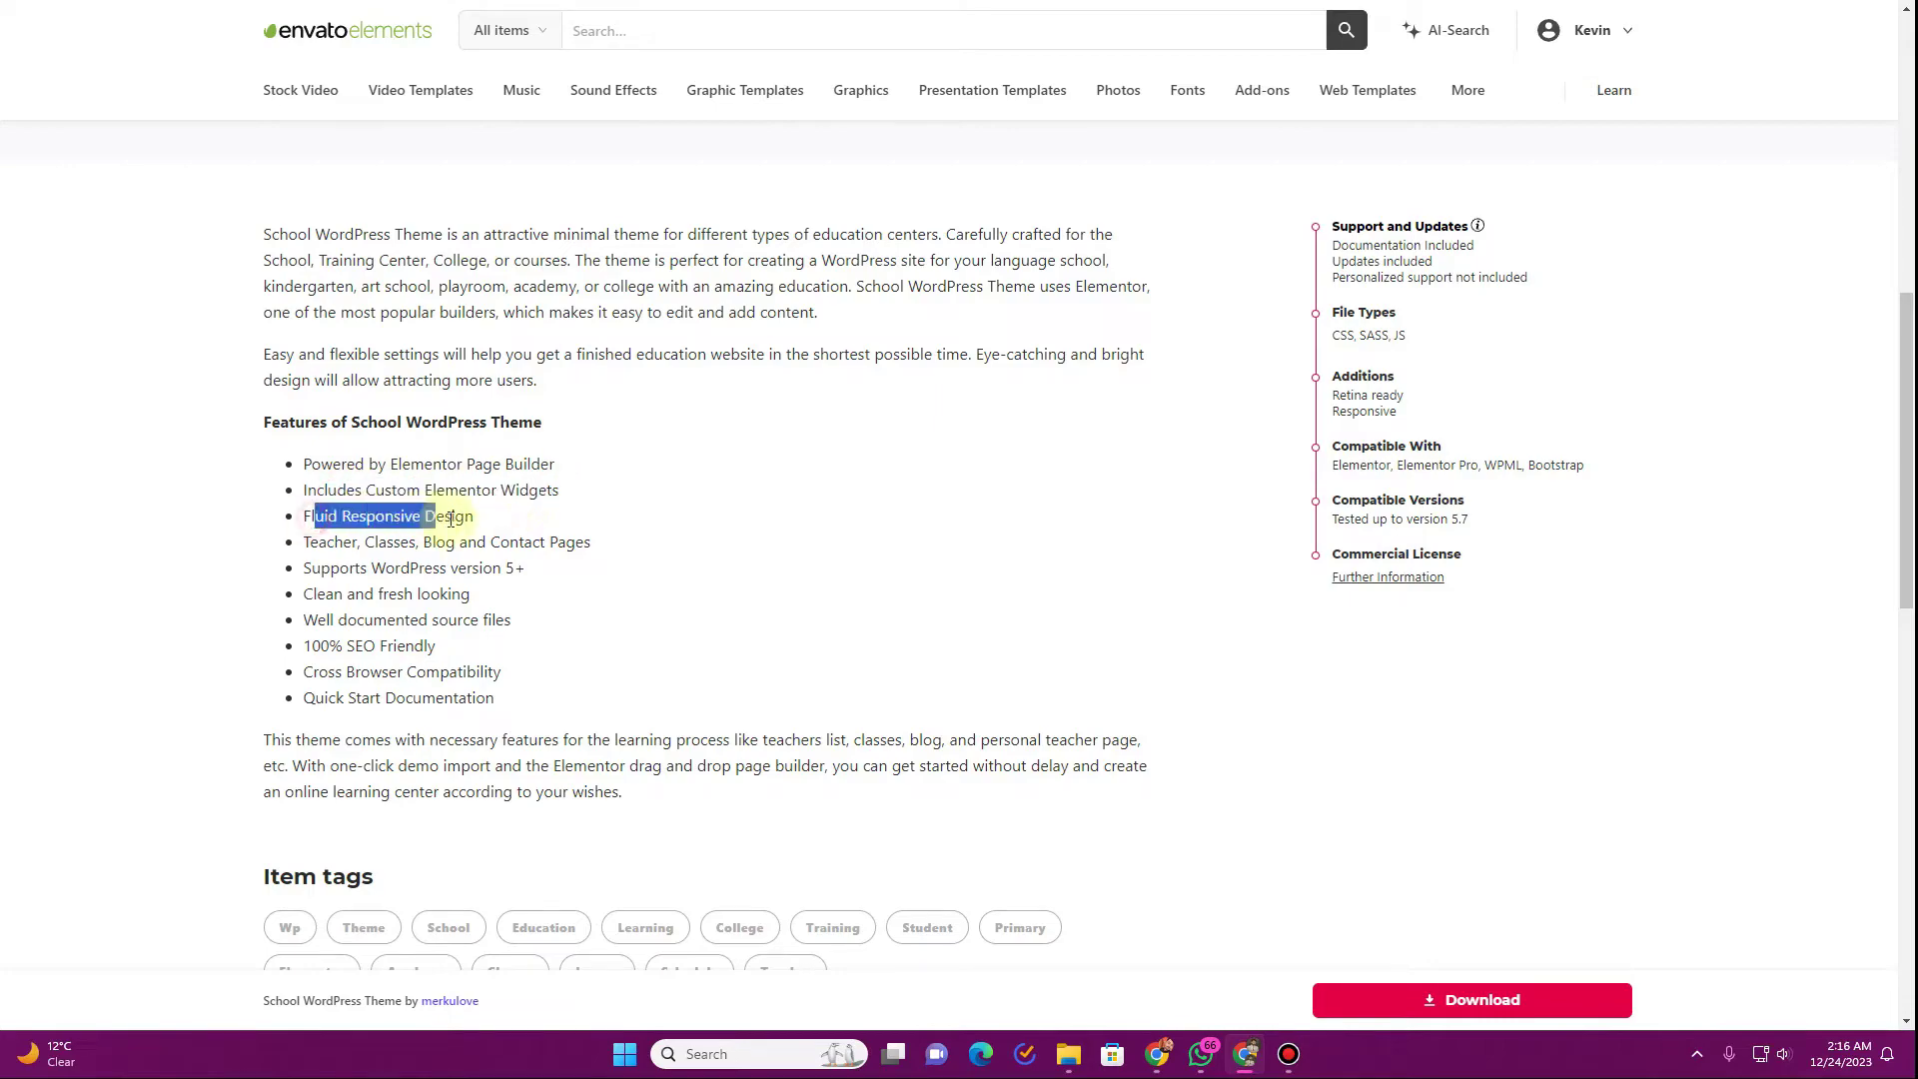
pyautogui.moveTo(334, 541); pyautogui.dragTo(529, 542)
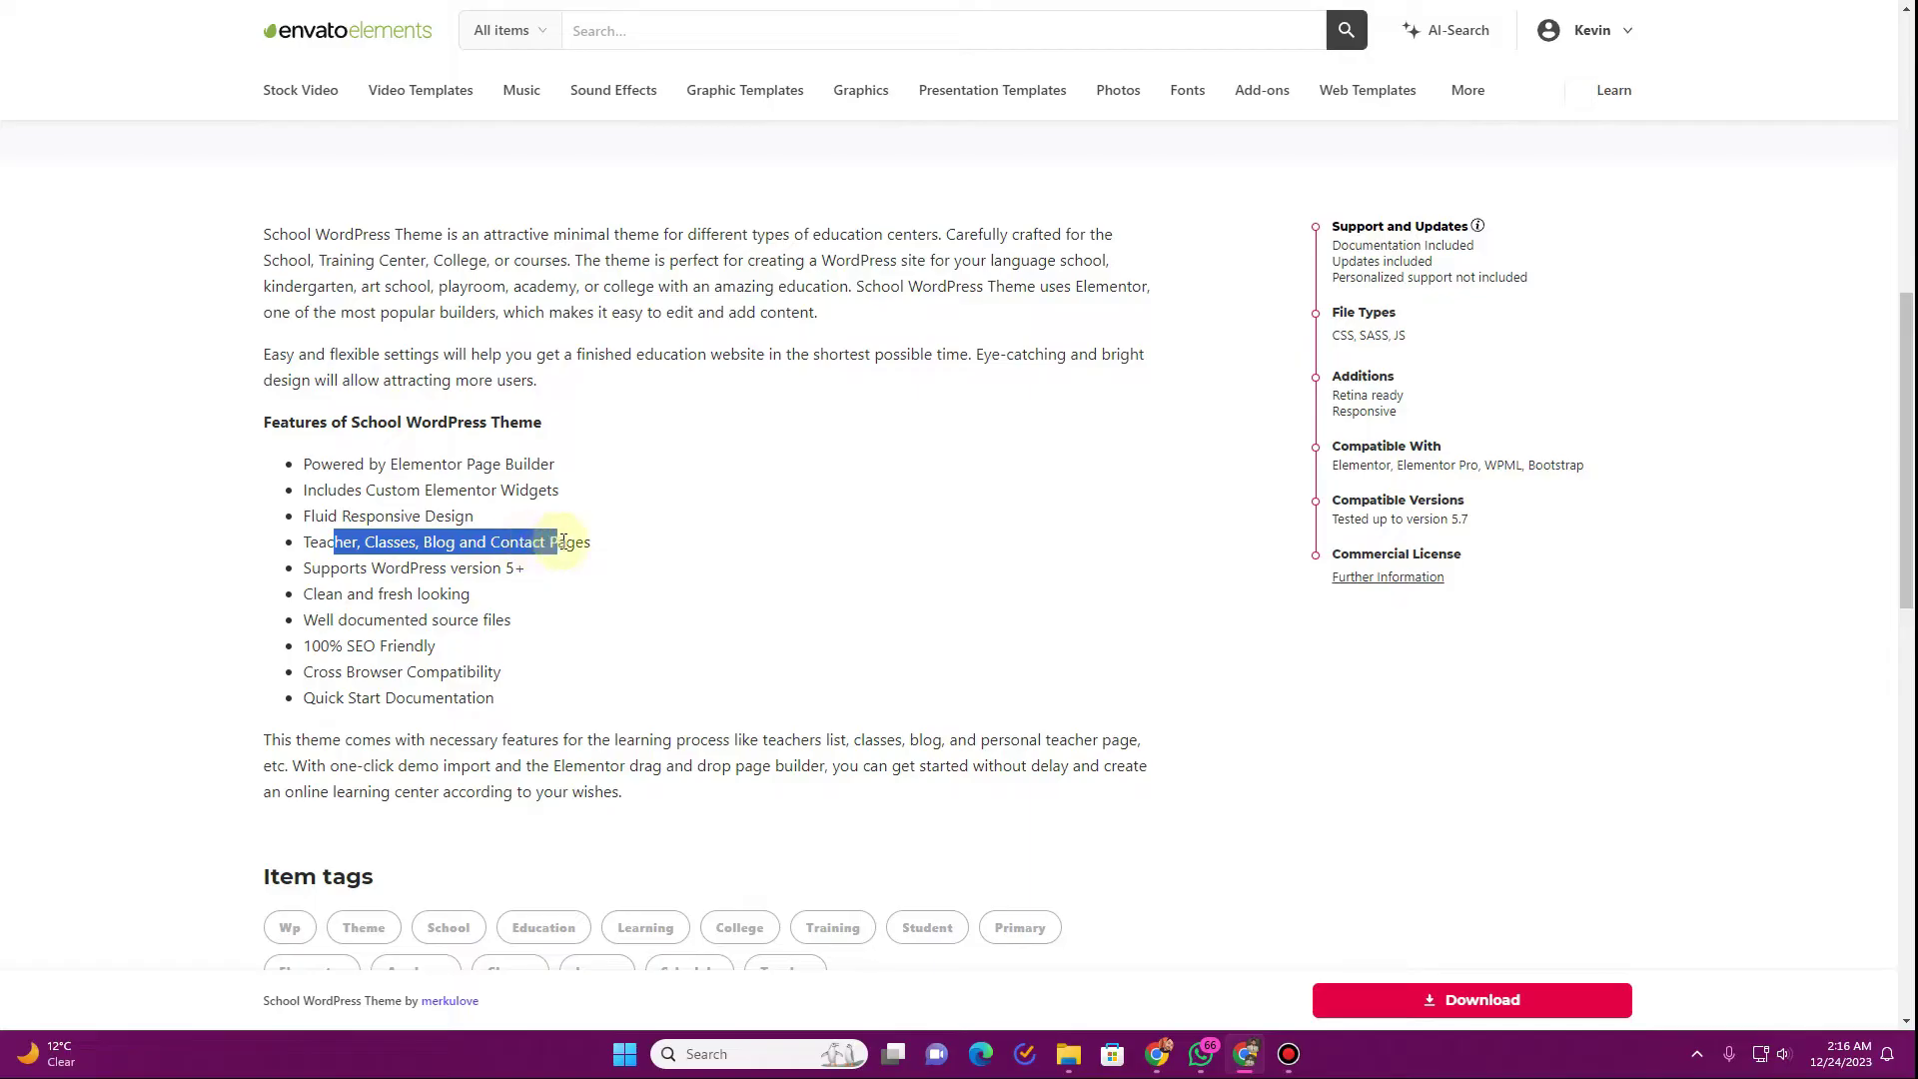
pyautogui.moveTo(527, 569); pyautogui.dragTo(389, 571)
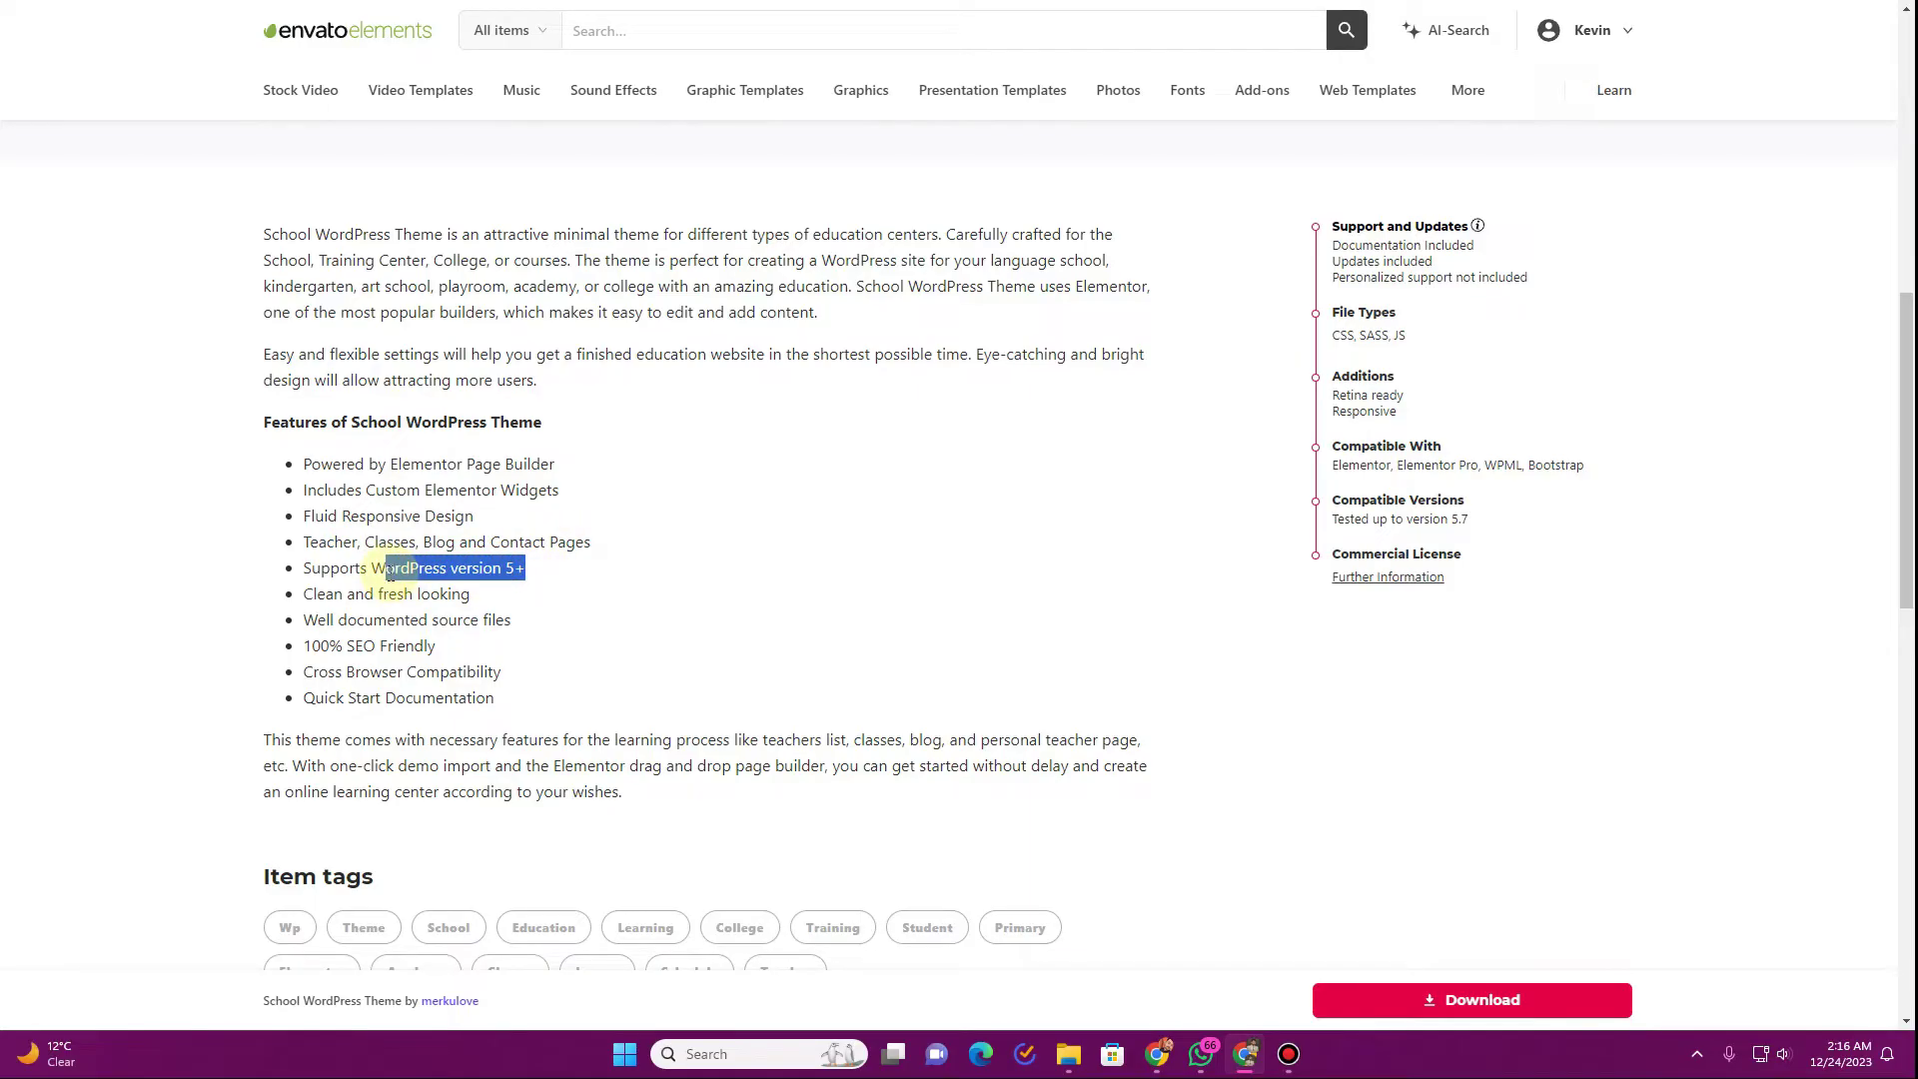
pyautogui.moveTo(346, 620); pyautogui.dragTo(482, 621)
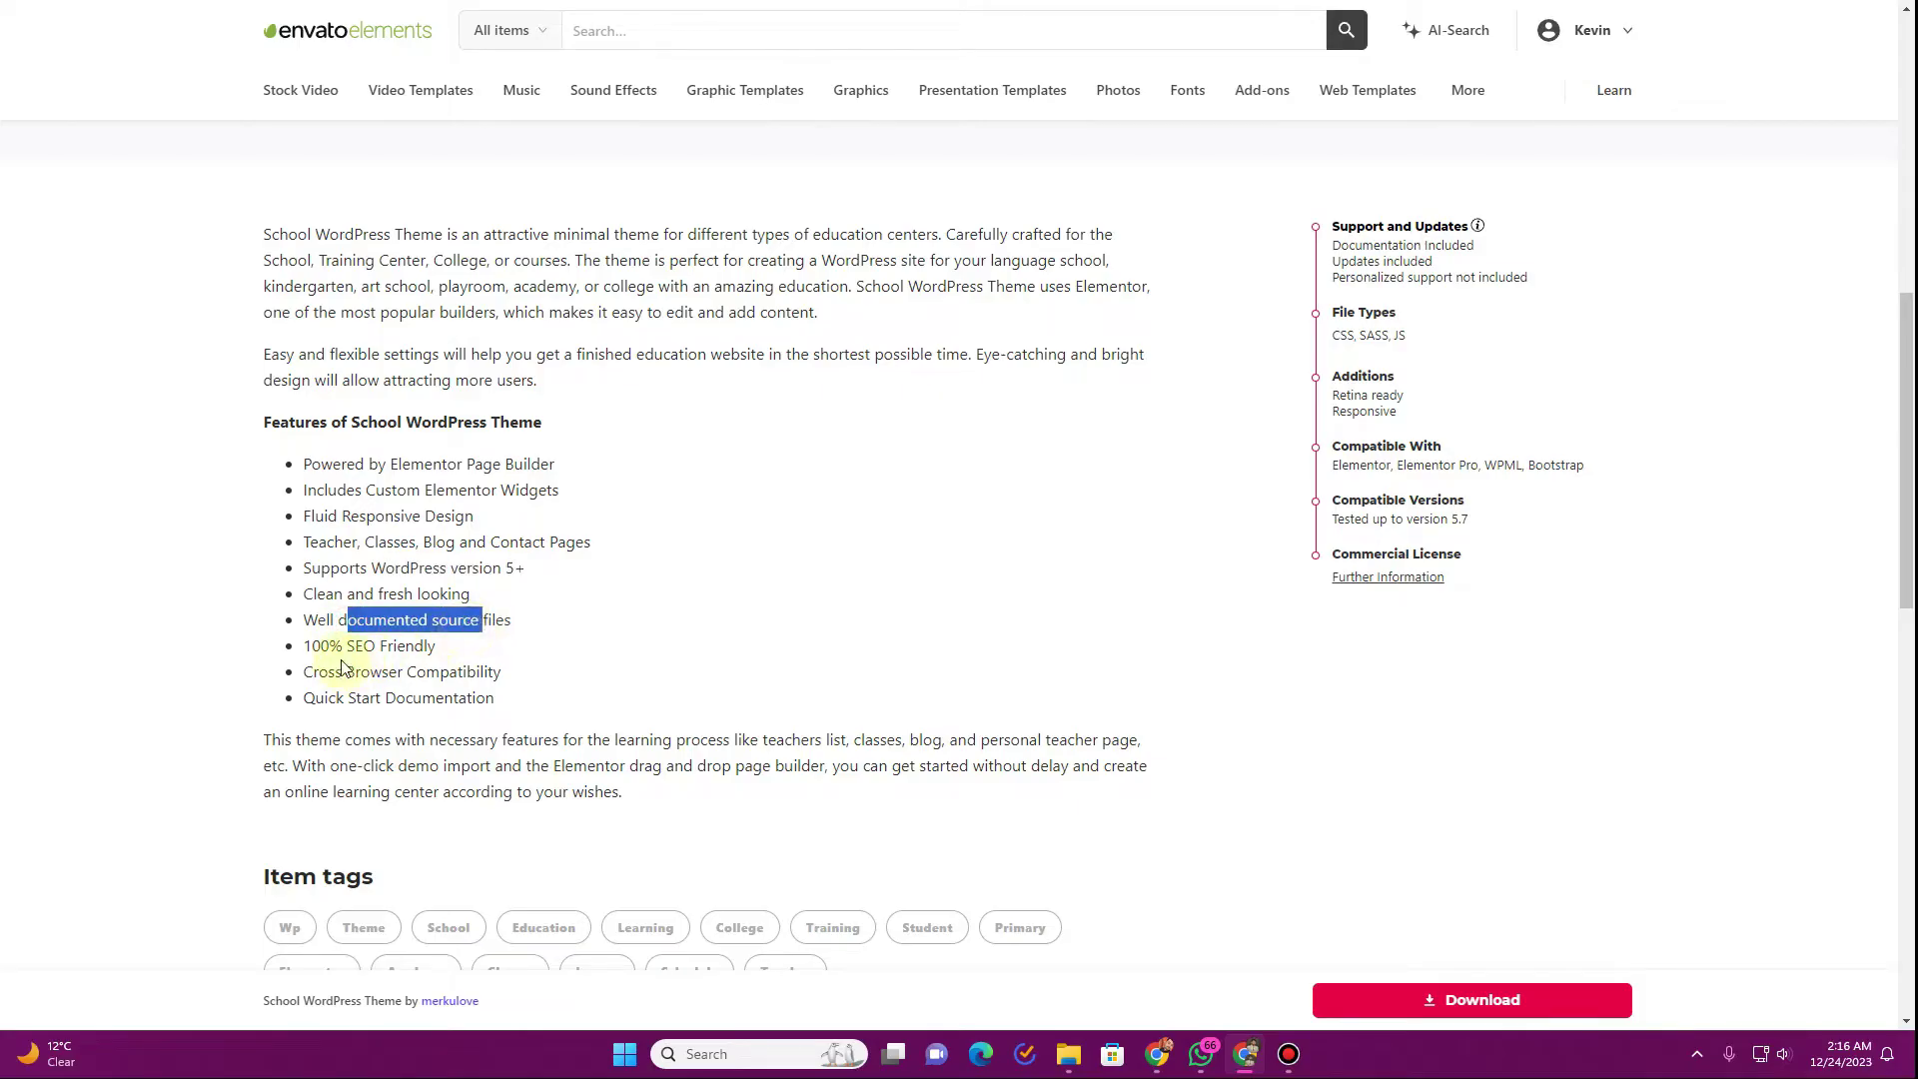
pyautogui.moveTo(320, 646); pyautogui.dragTo(463, 675)
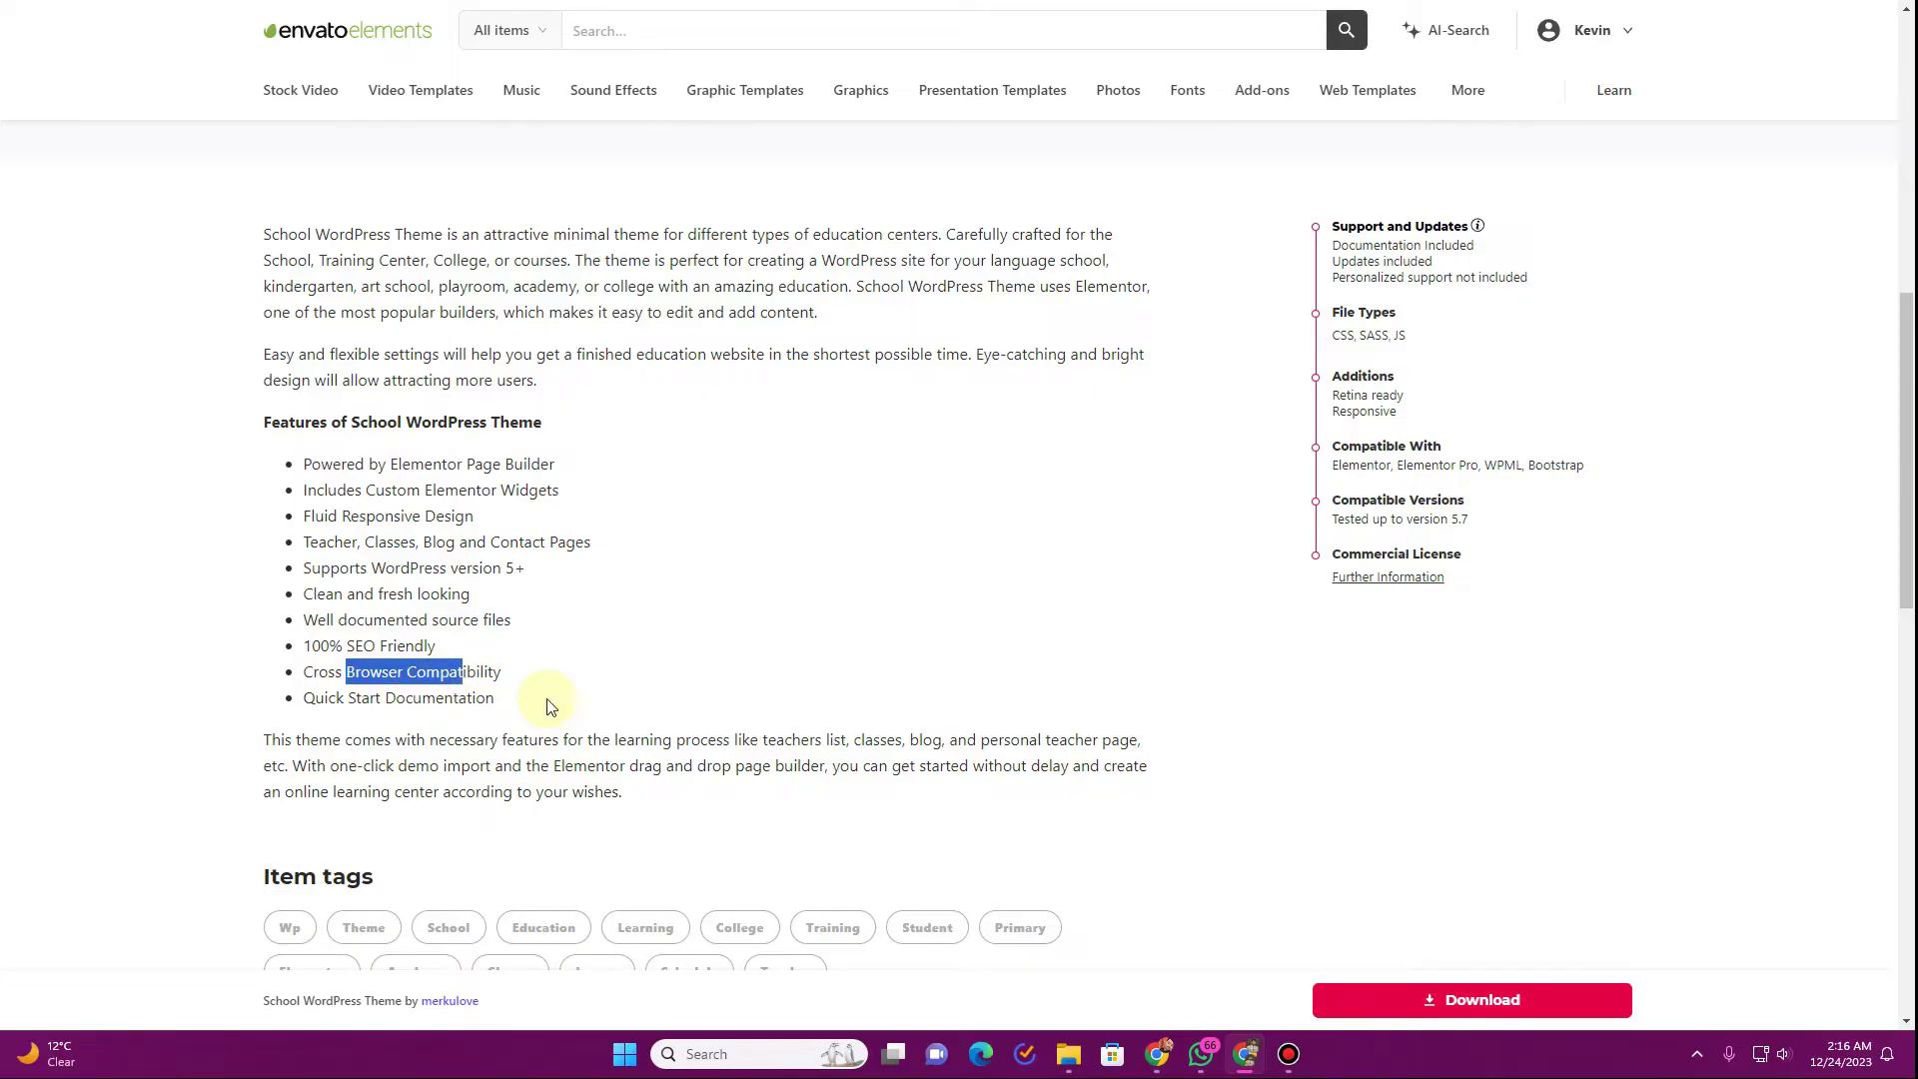
pyautogui.scroll(-2, 547, 707)
pyautogui.scroll(5, 813, 620)
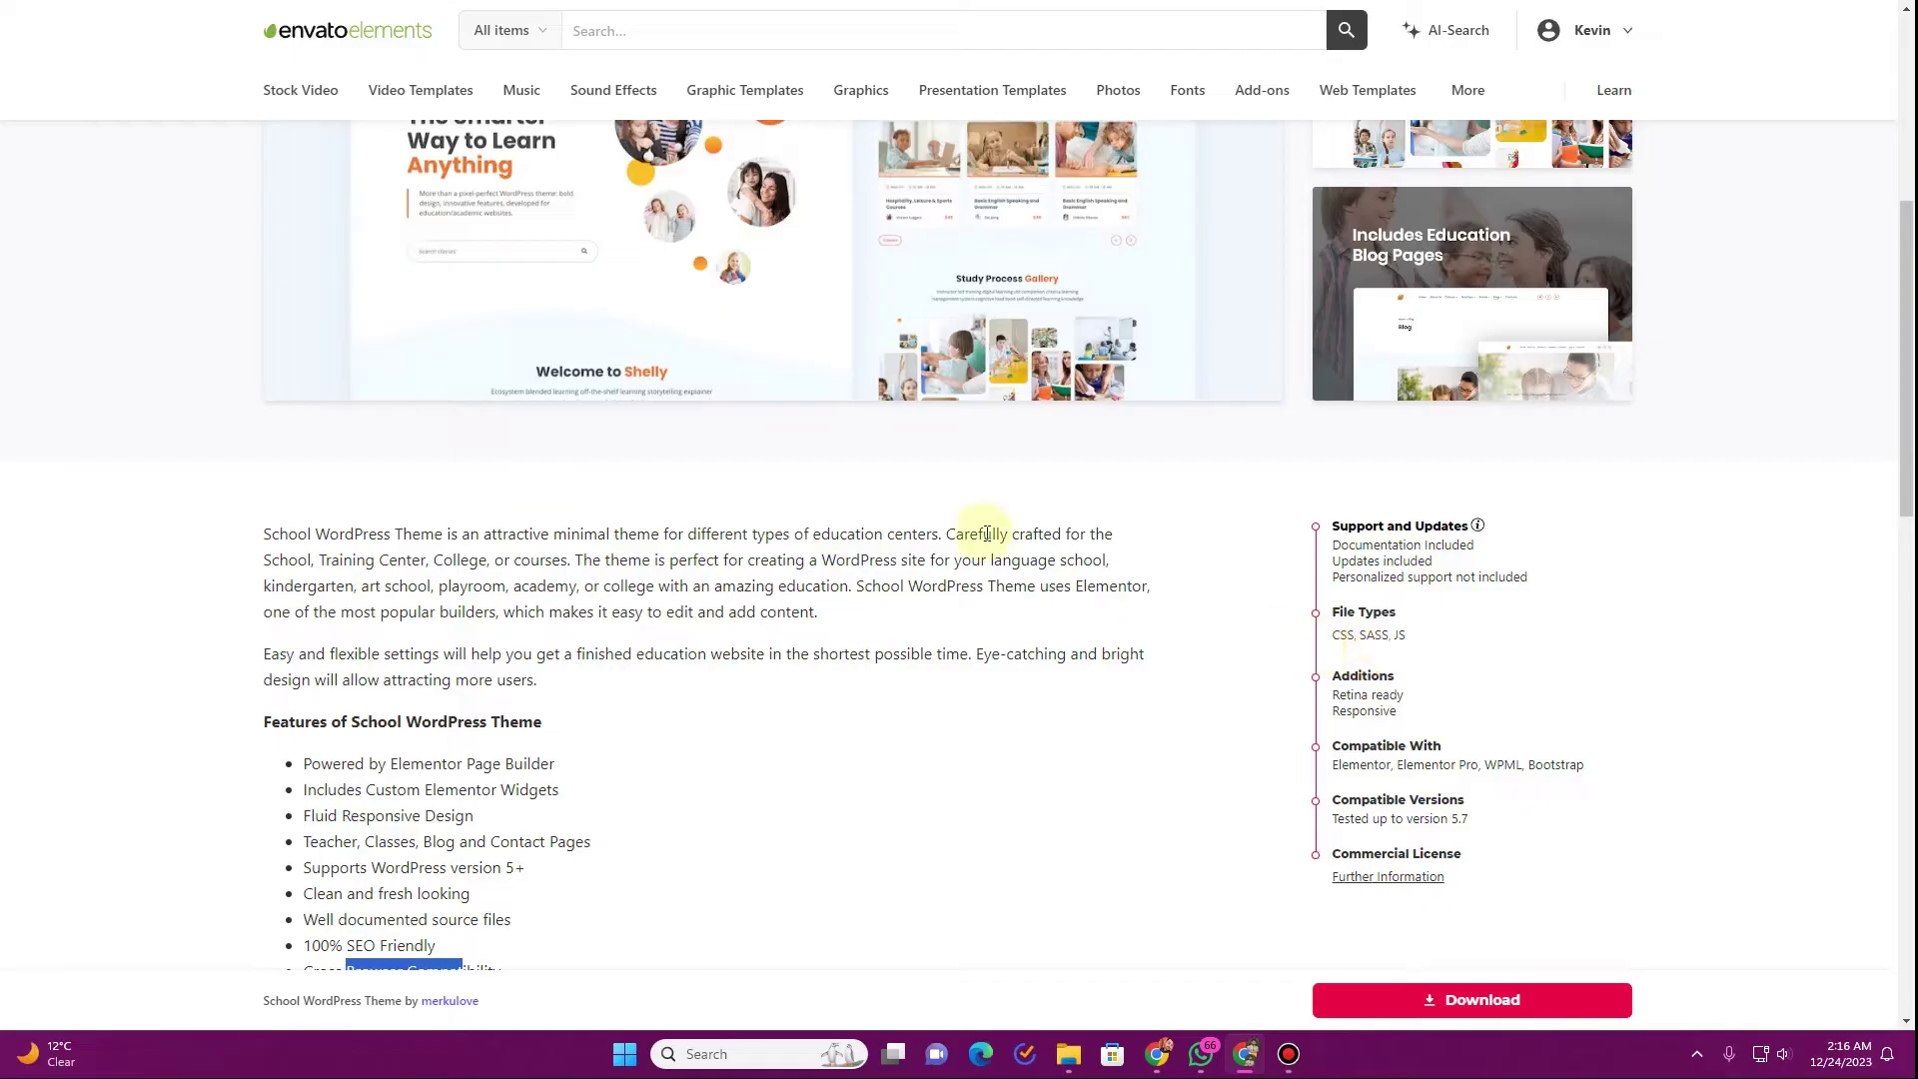
pyautogui.scroll(-2, 988, 561)
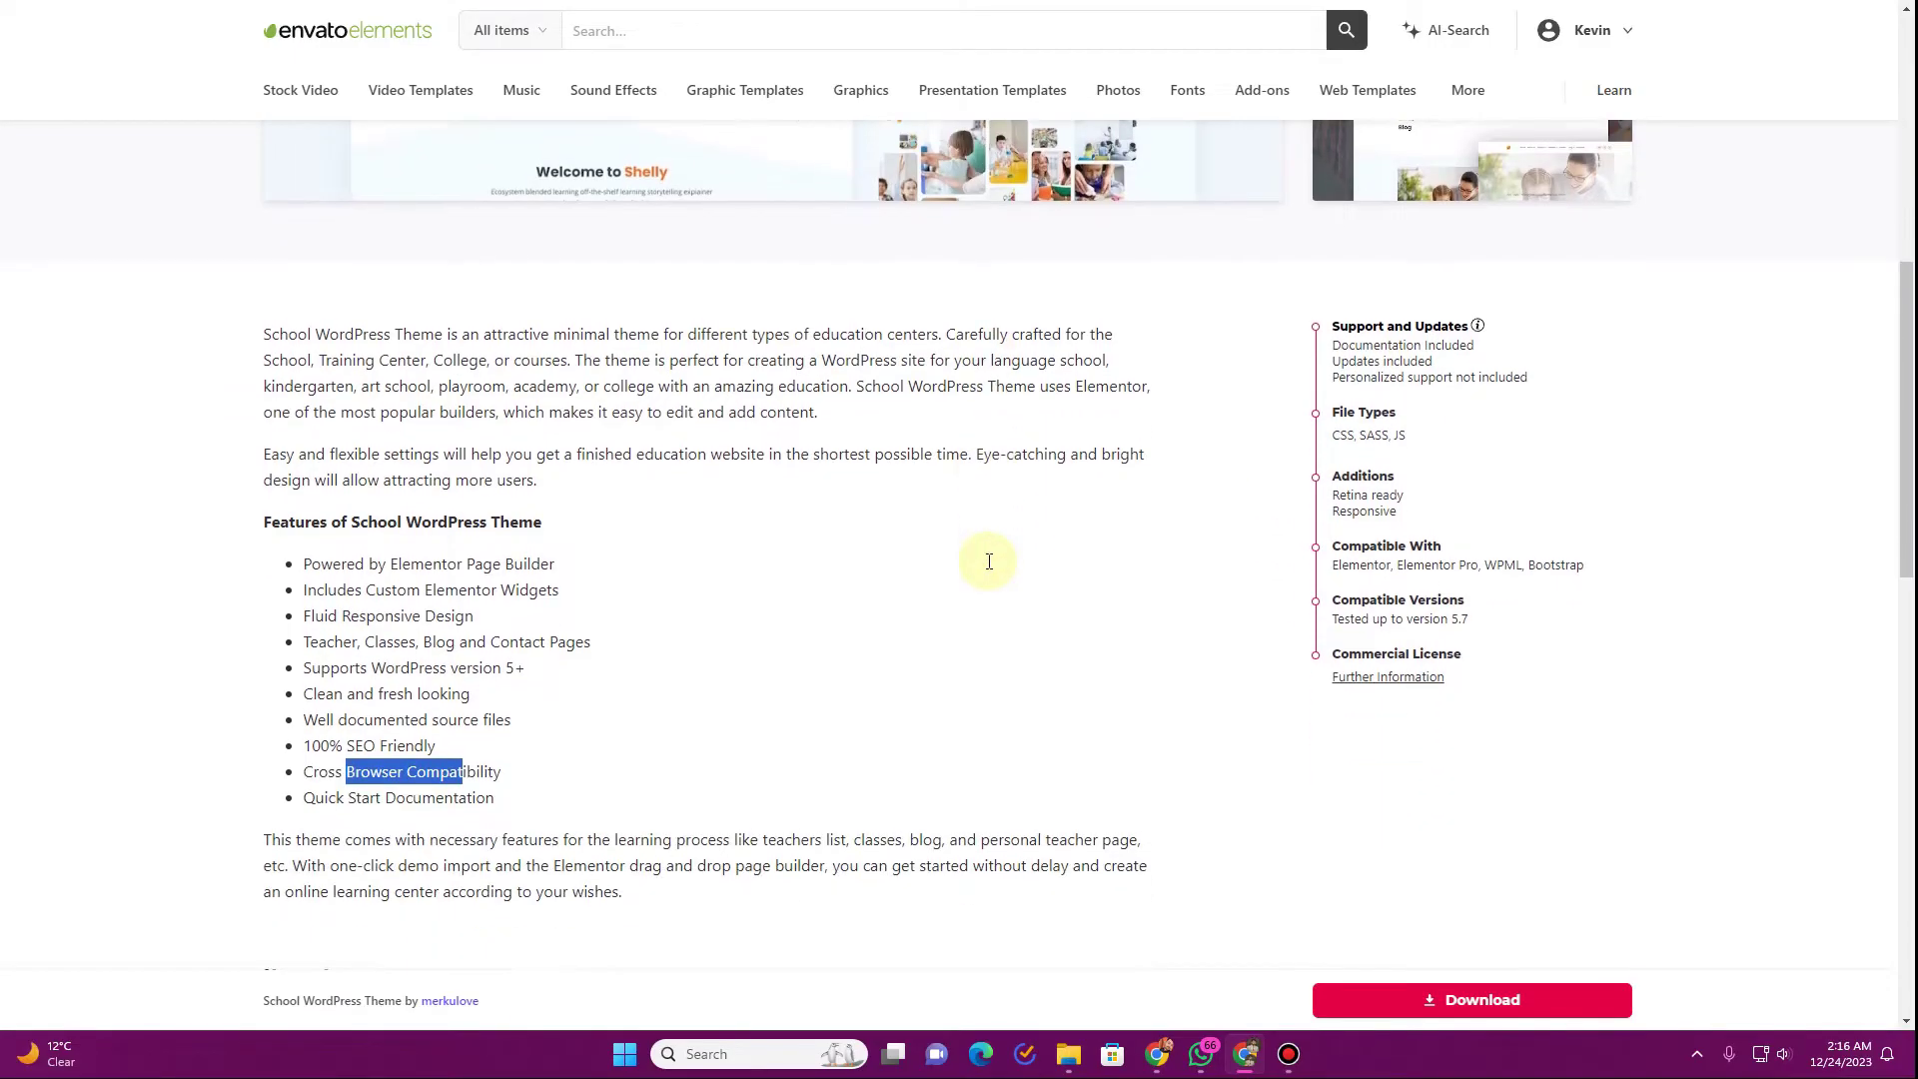
pyautogui.scroll(5, 989, 567)
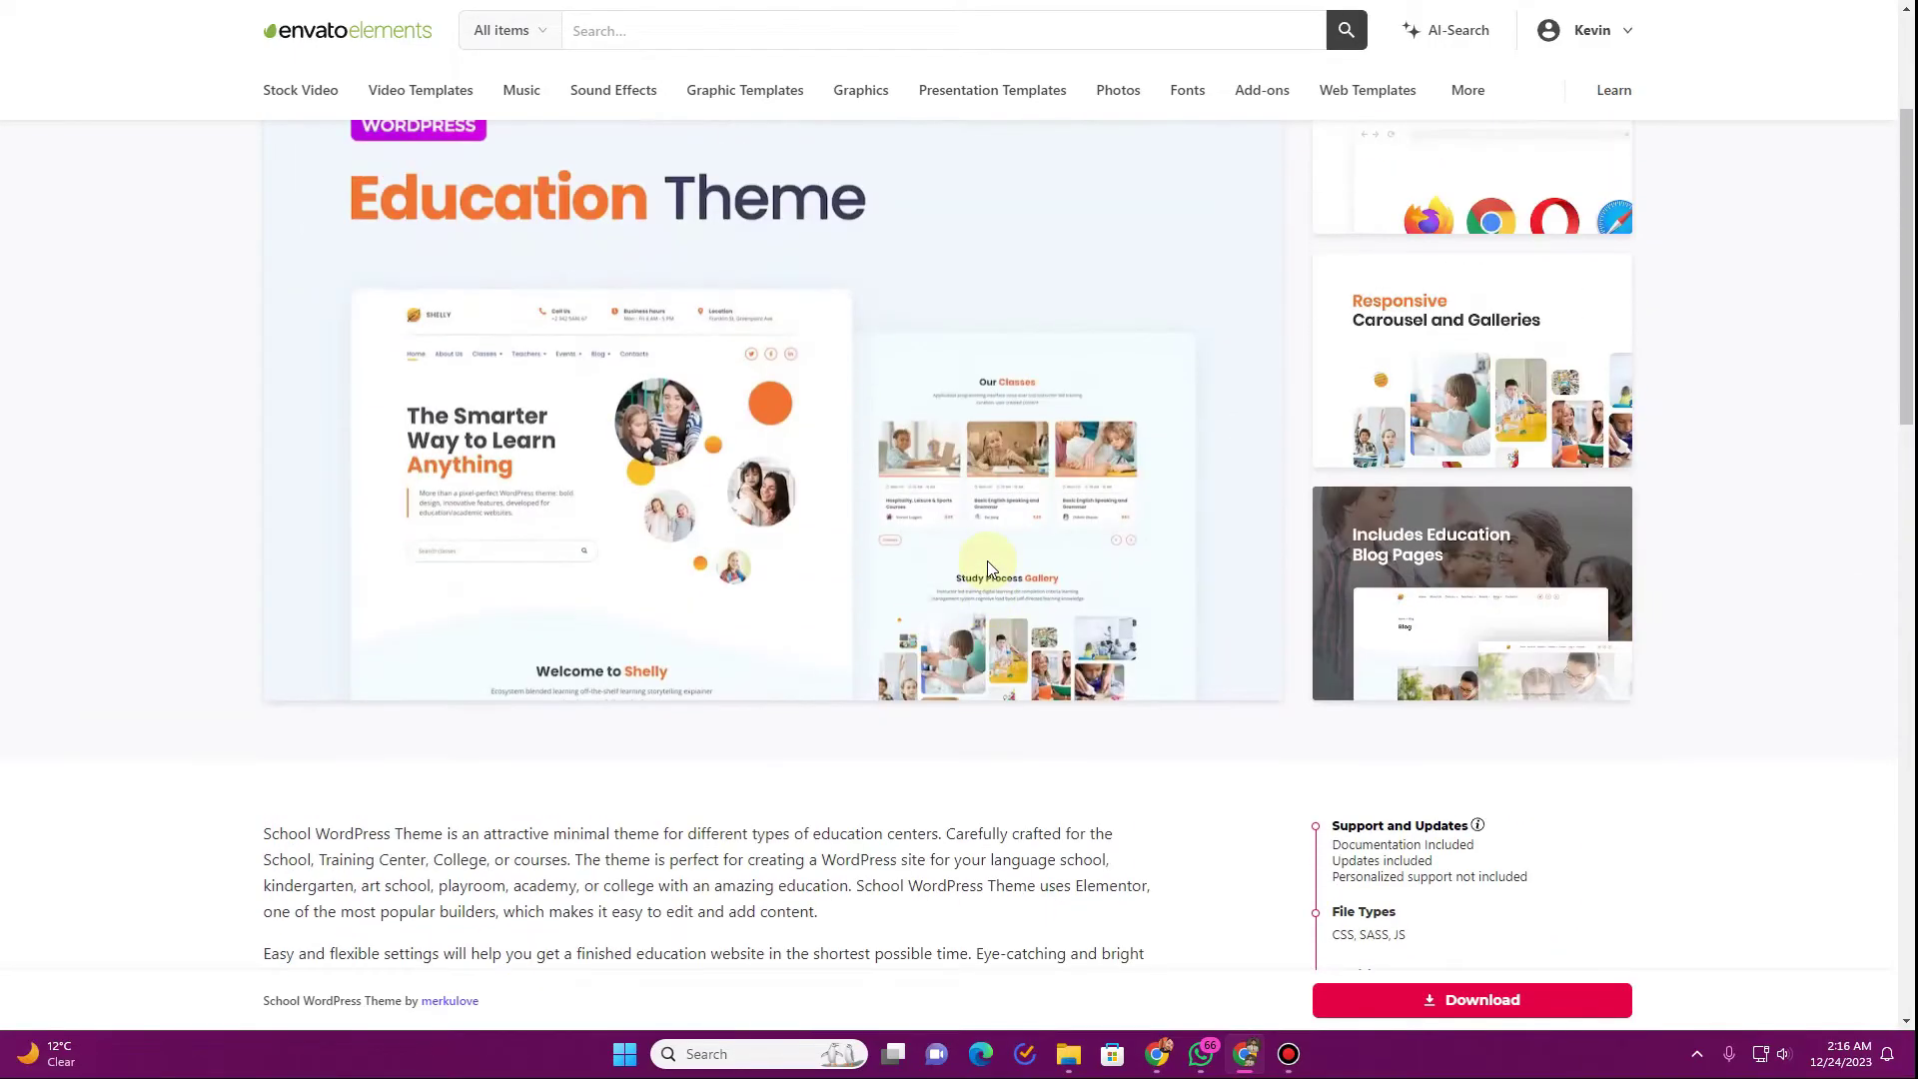
pyautogui.scroll(3, 987, 560)
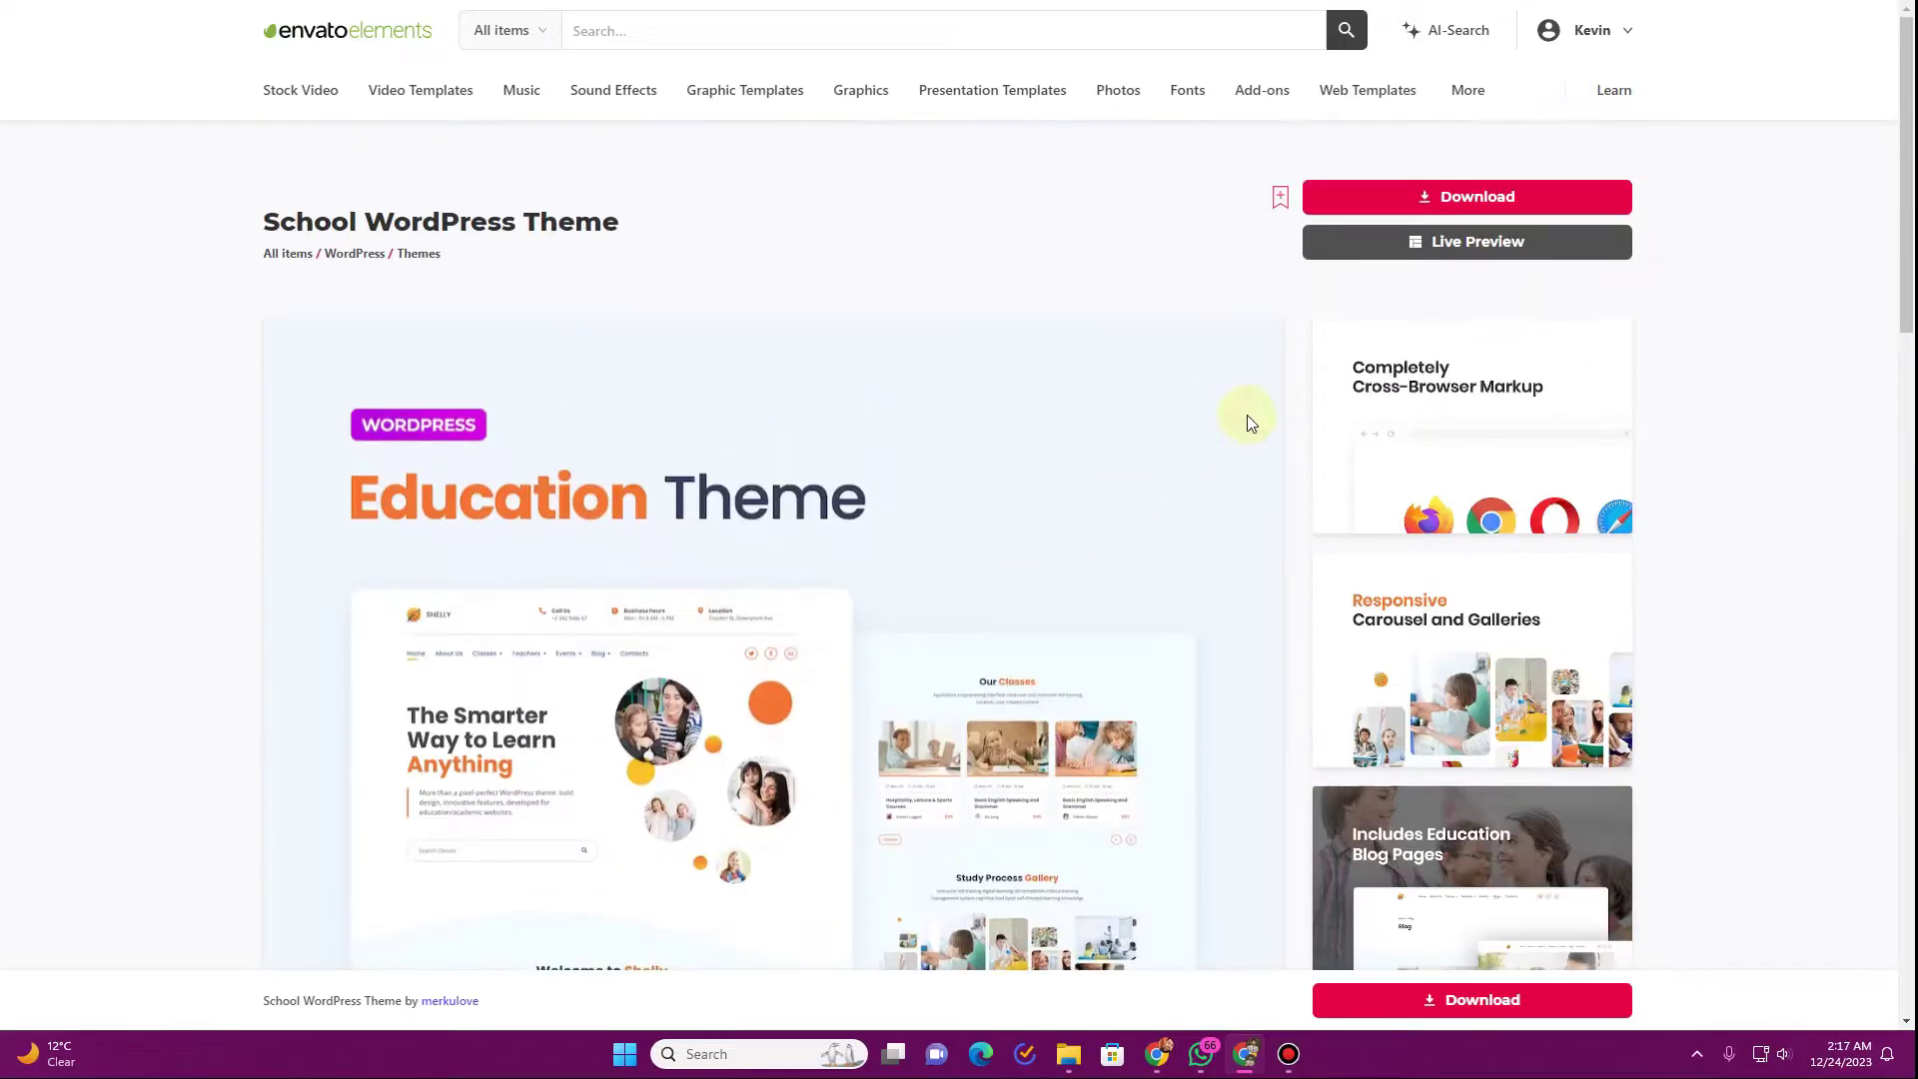
# - Download the 9.72 MB School WordPress Theme zip without a license and open it
pyautogui.click(1466, 192)
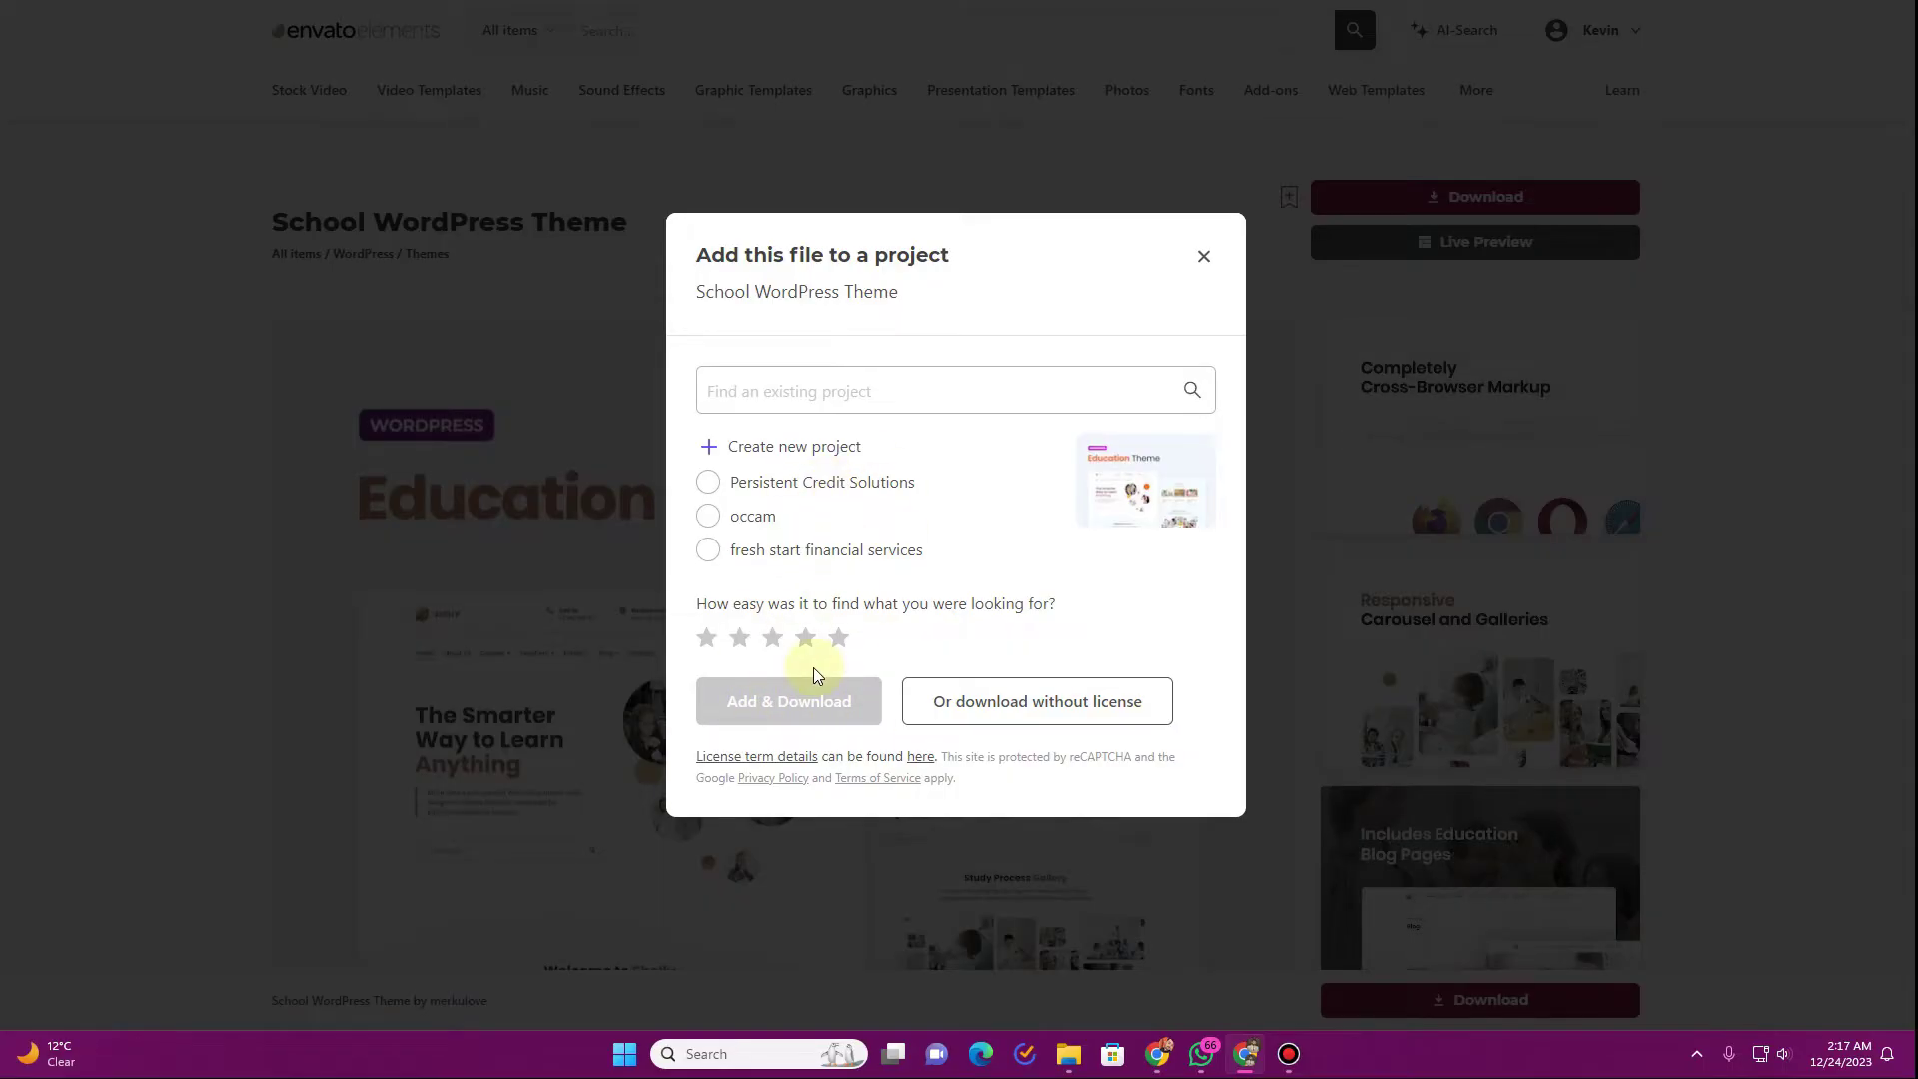
pyautogui.click(1051, 715)
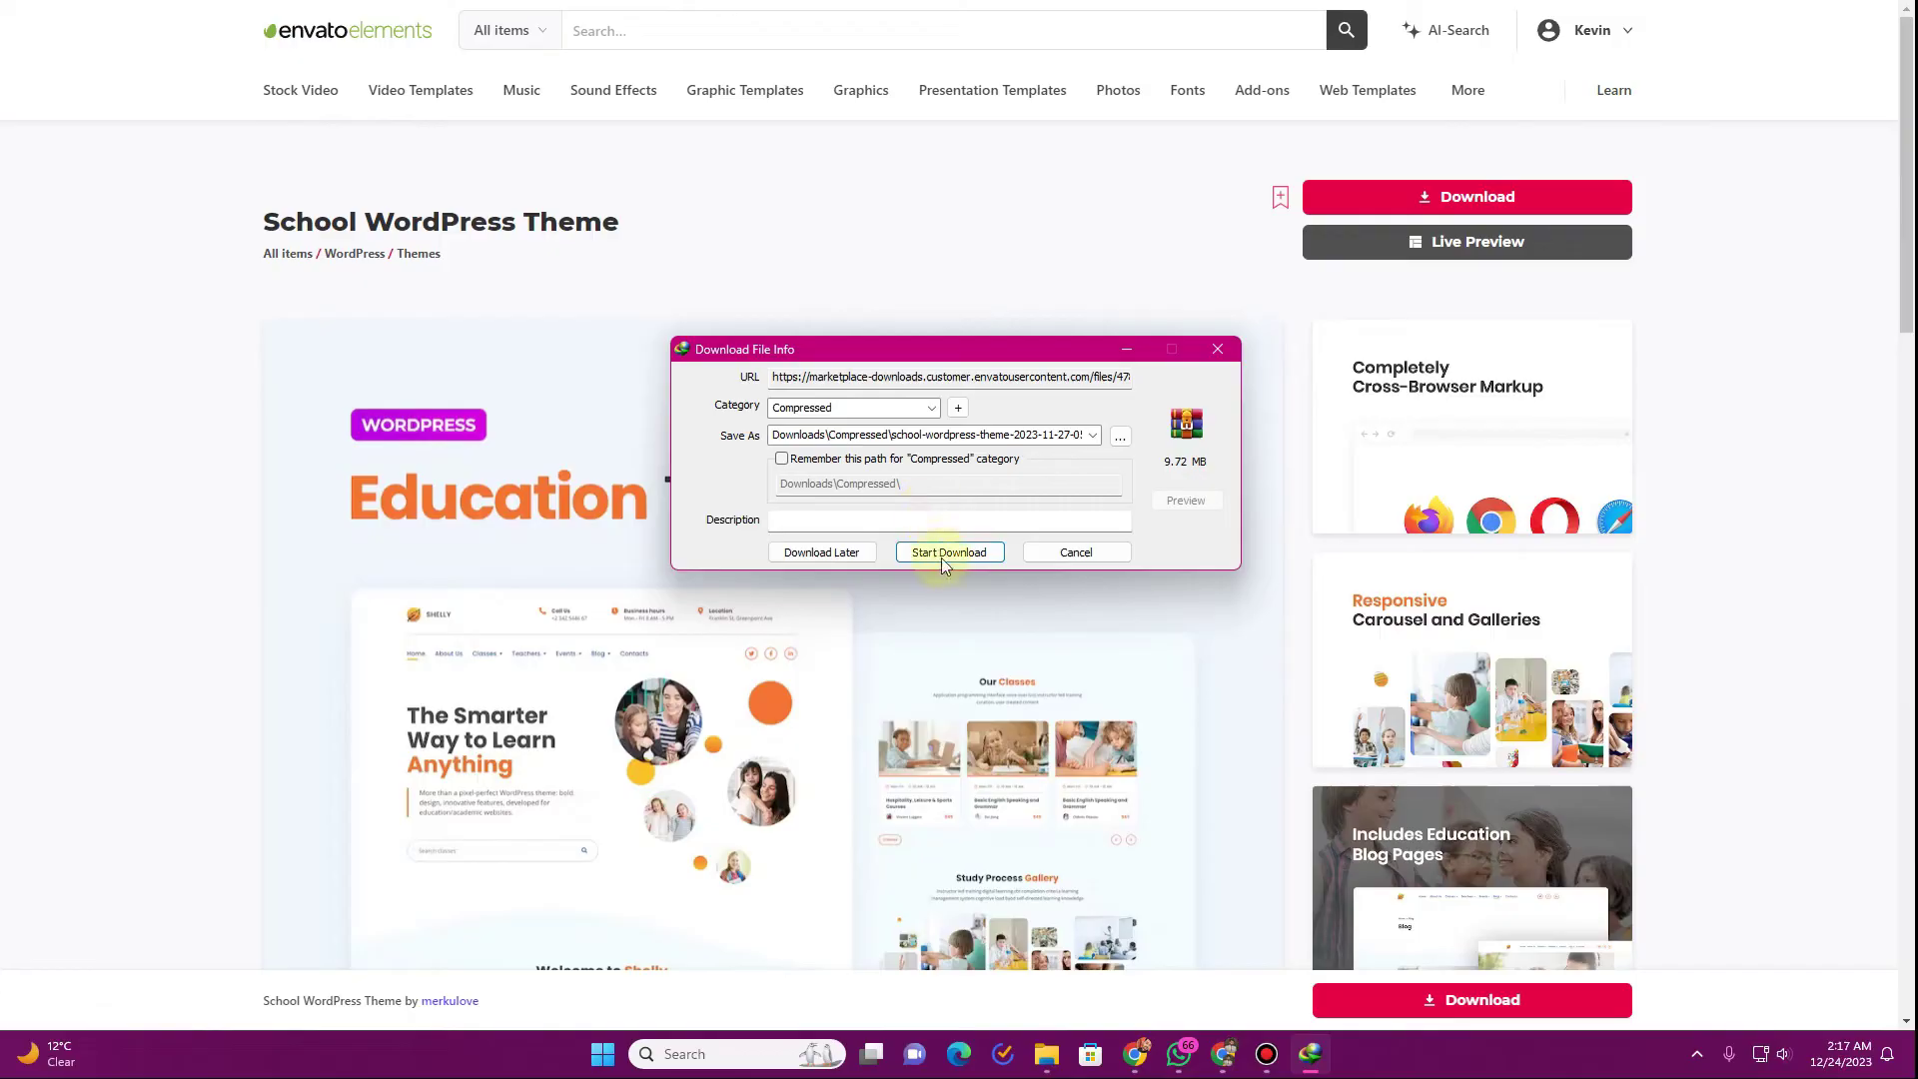
pyautogui.click(954, 550)
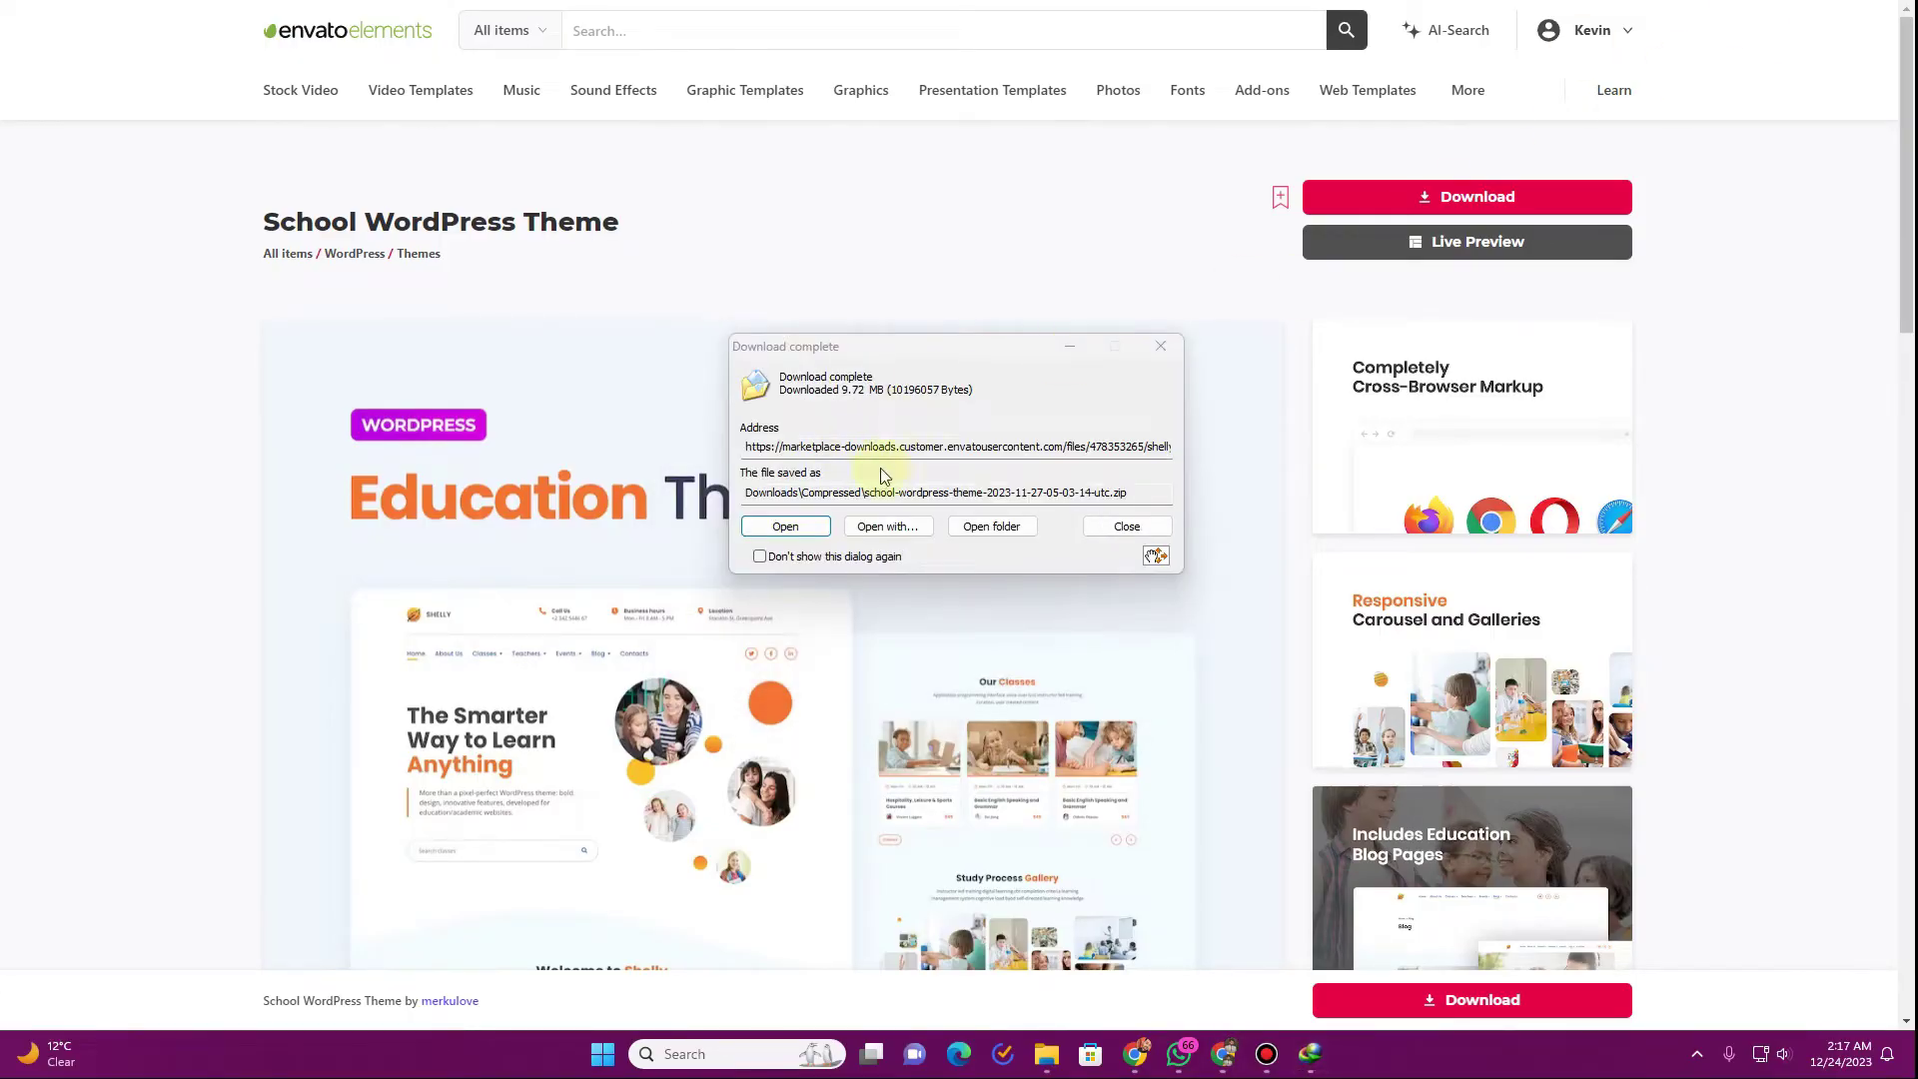
pyautogui.click(785, 527)
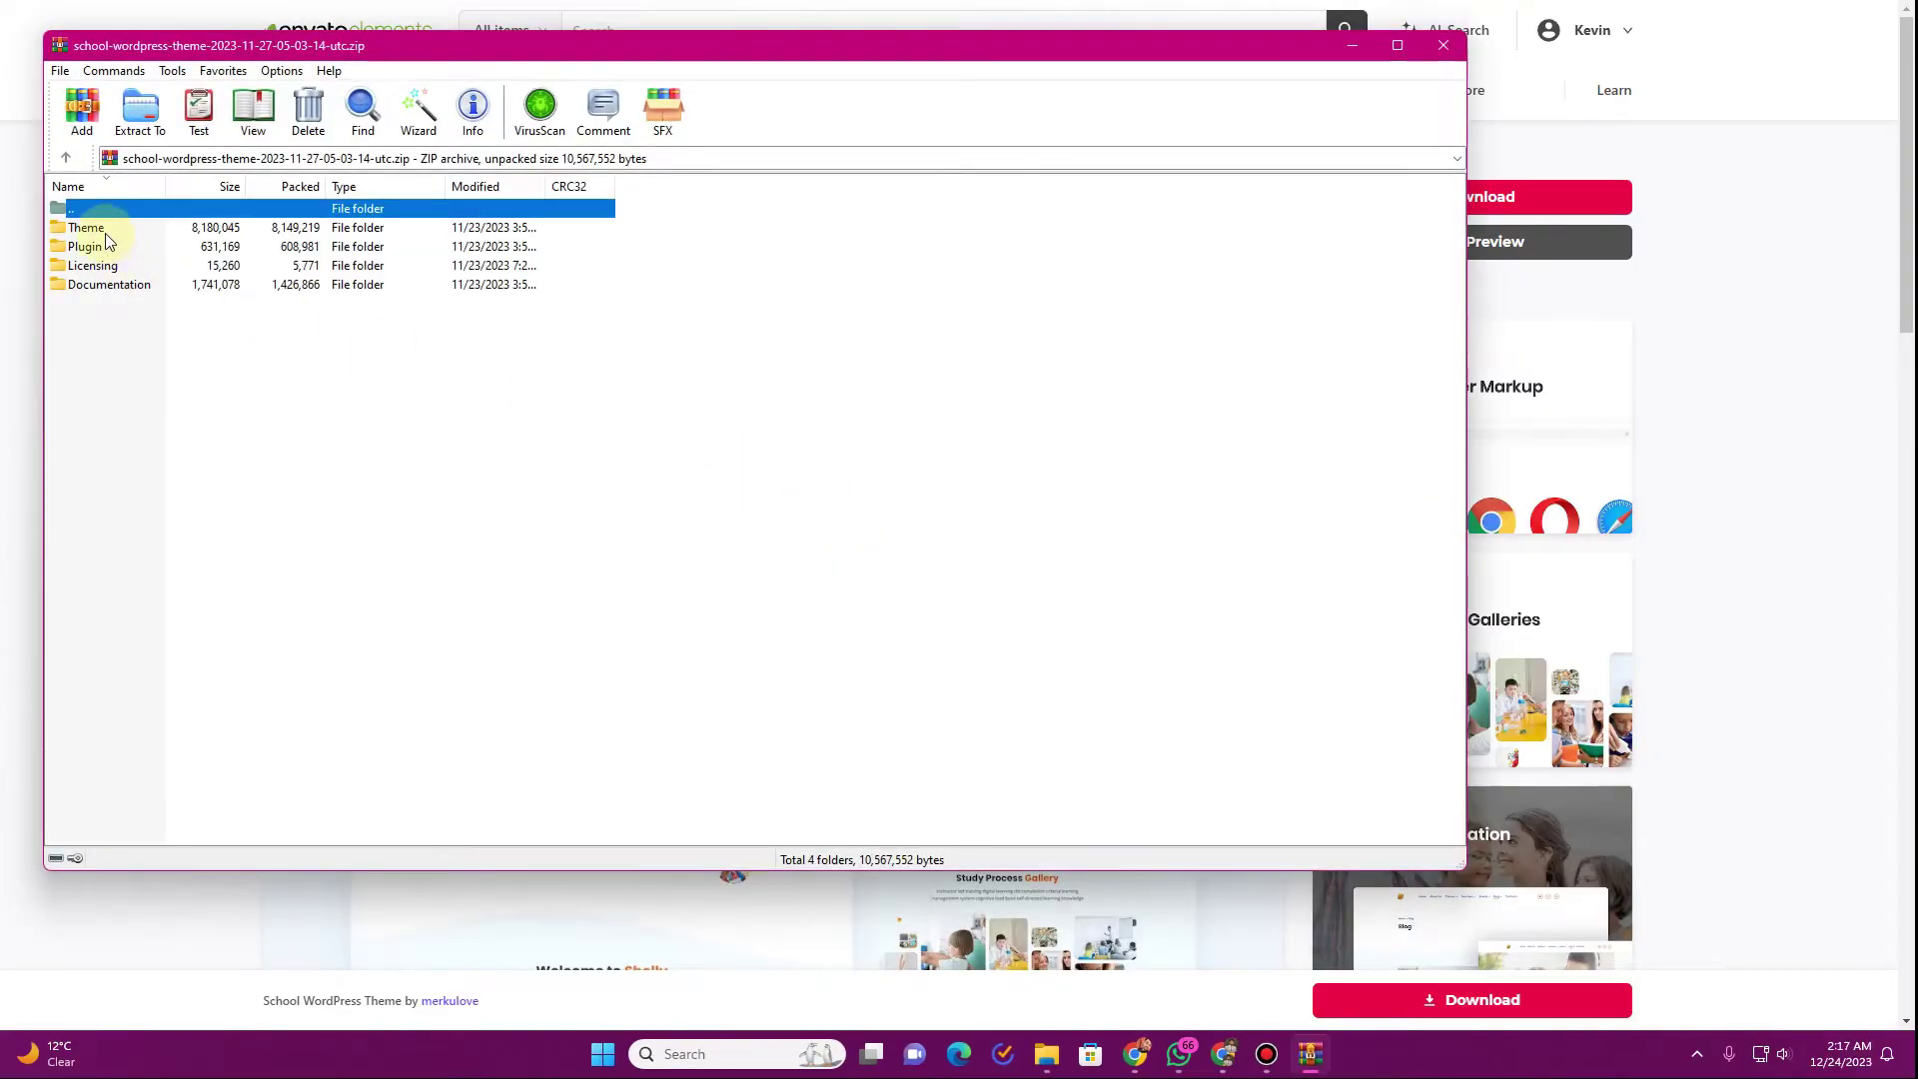
# - Inspect the archive's Theme and Plugin folders, including the shelly-core-v.1.1.1.zip plugin archive
pyautogui.doubleClick(105, 233)
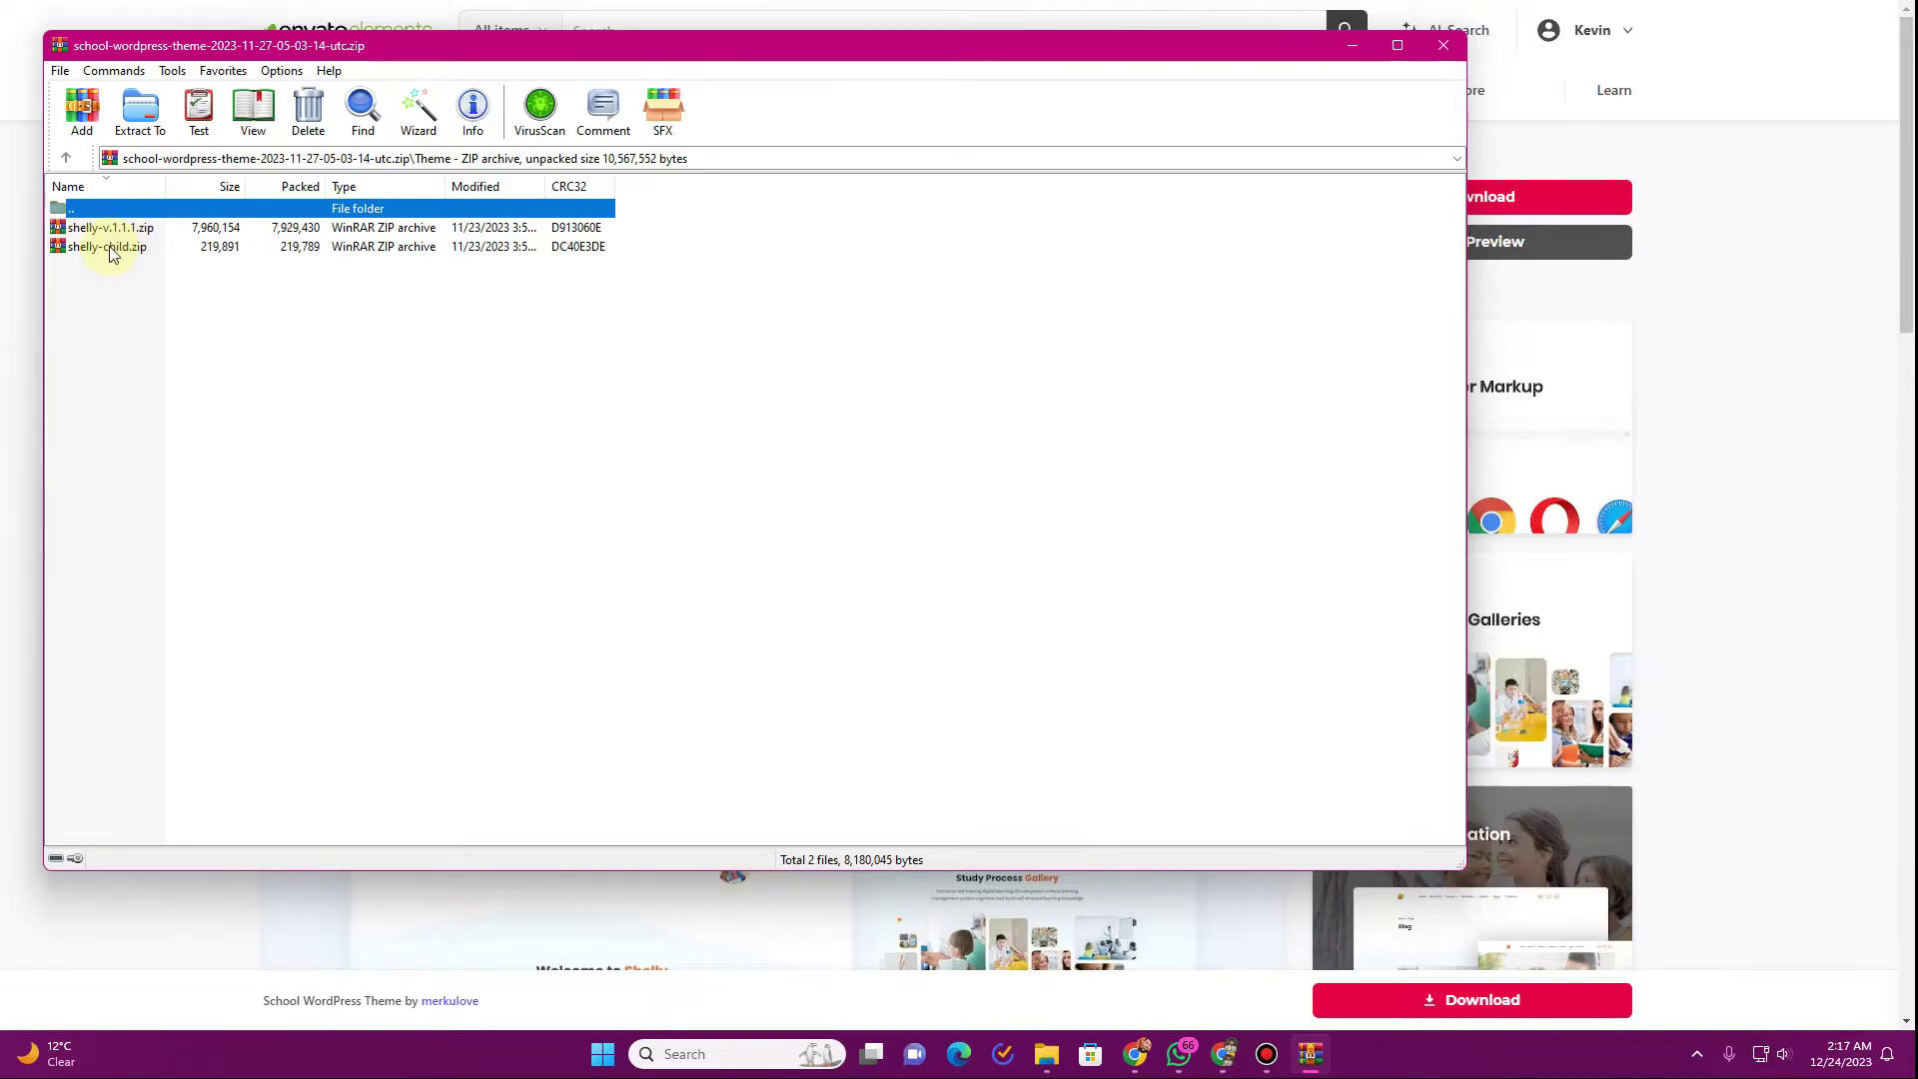
pyautogui.doubleClick(118, 212)
pyautogui.doubleClick(105, 247)
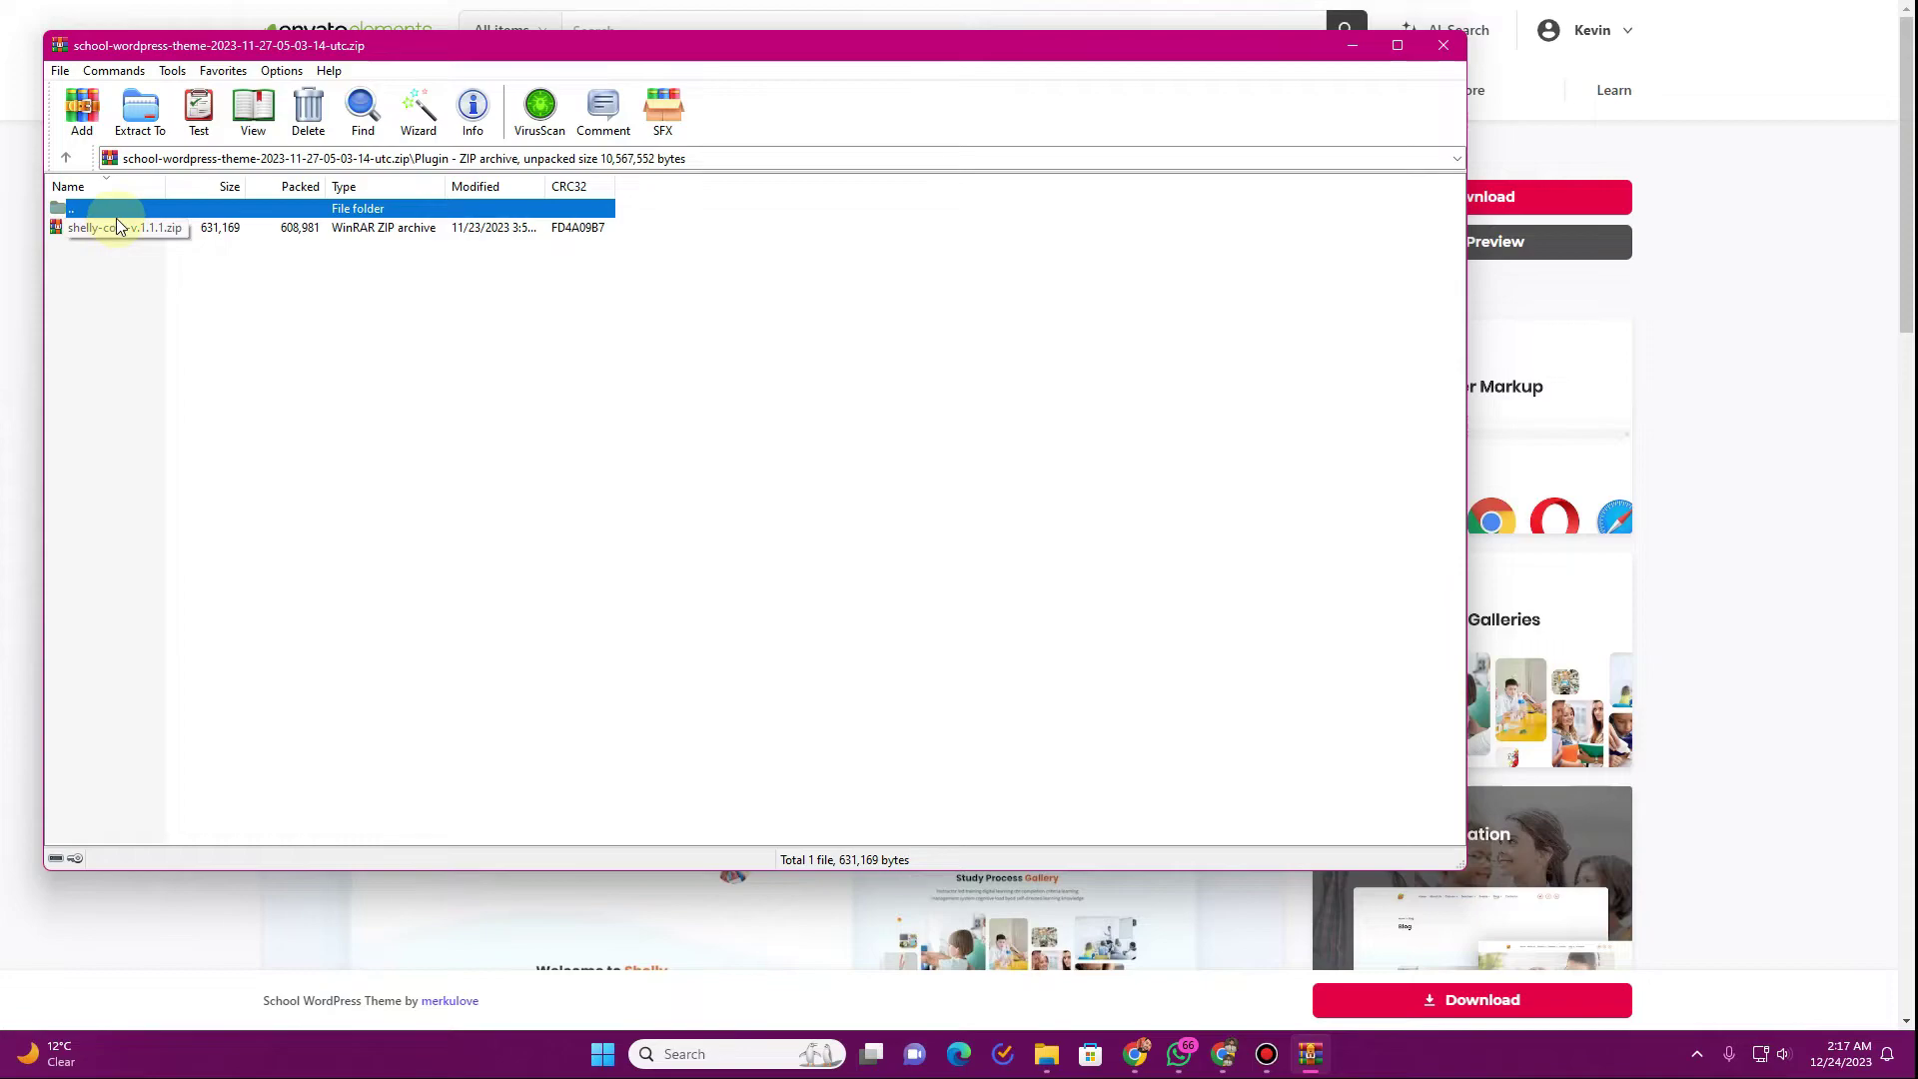
pyautogui.doubleClick(110, 228)
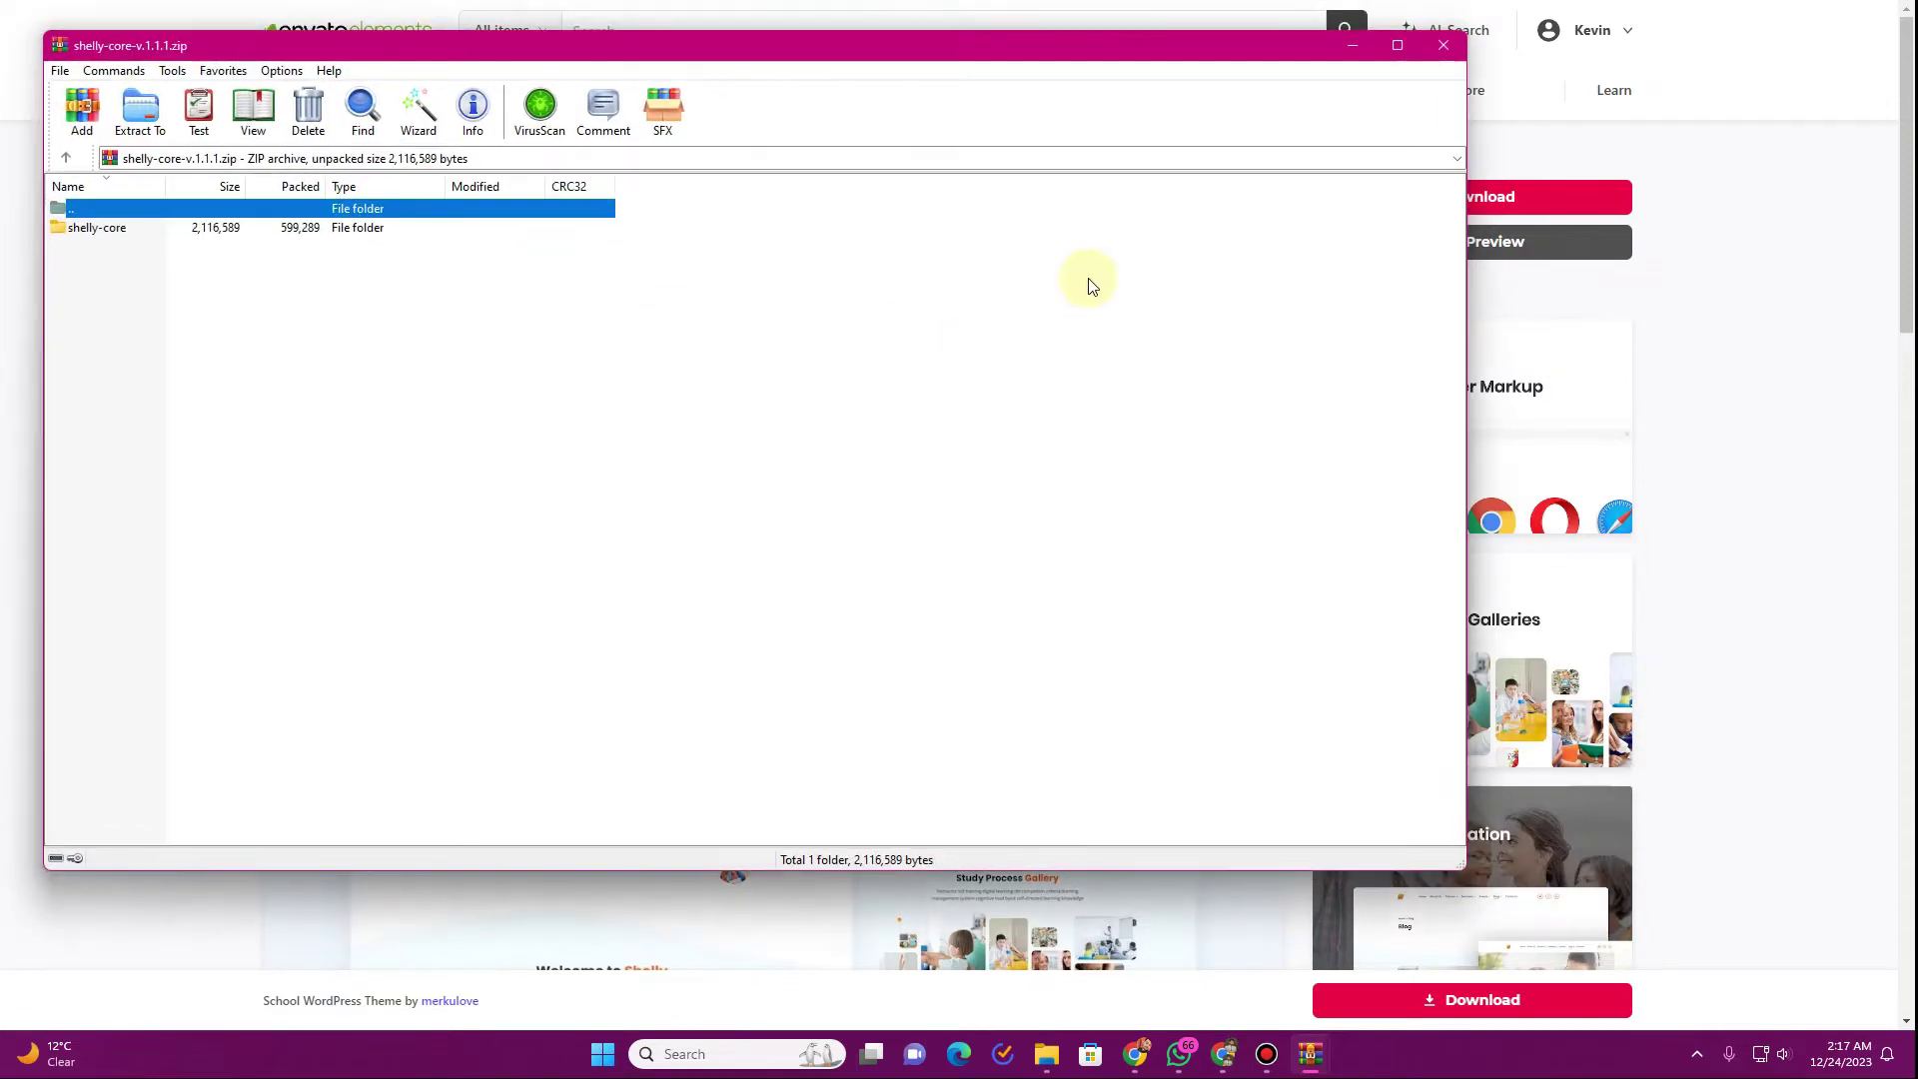
pyautogui.click(1443, 45)
pyautogui.doubleClick(94, 208)
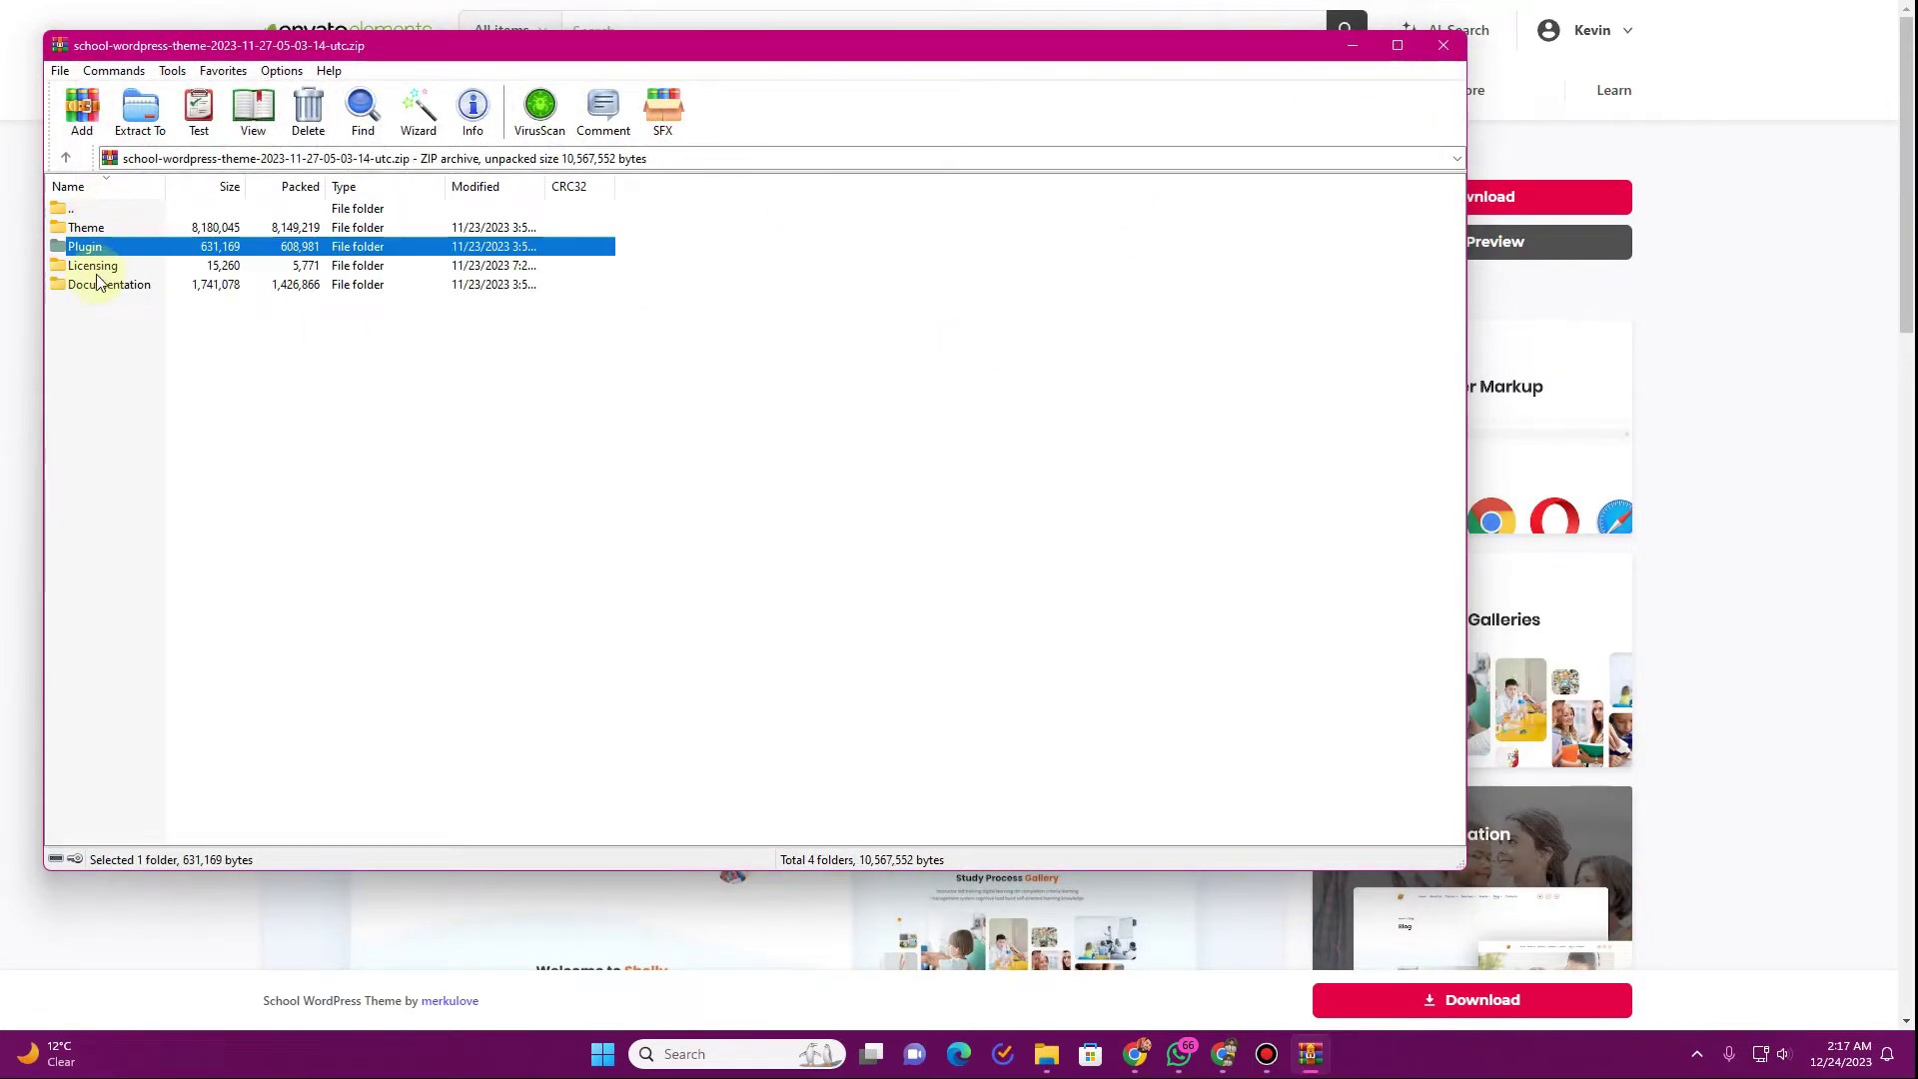
# - Extract the Plugin folder to a new archive-named folder on the Desktop and close WinRAR
pyautogui.click(140, 110)
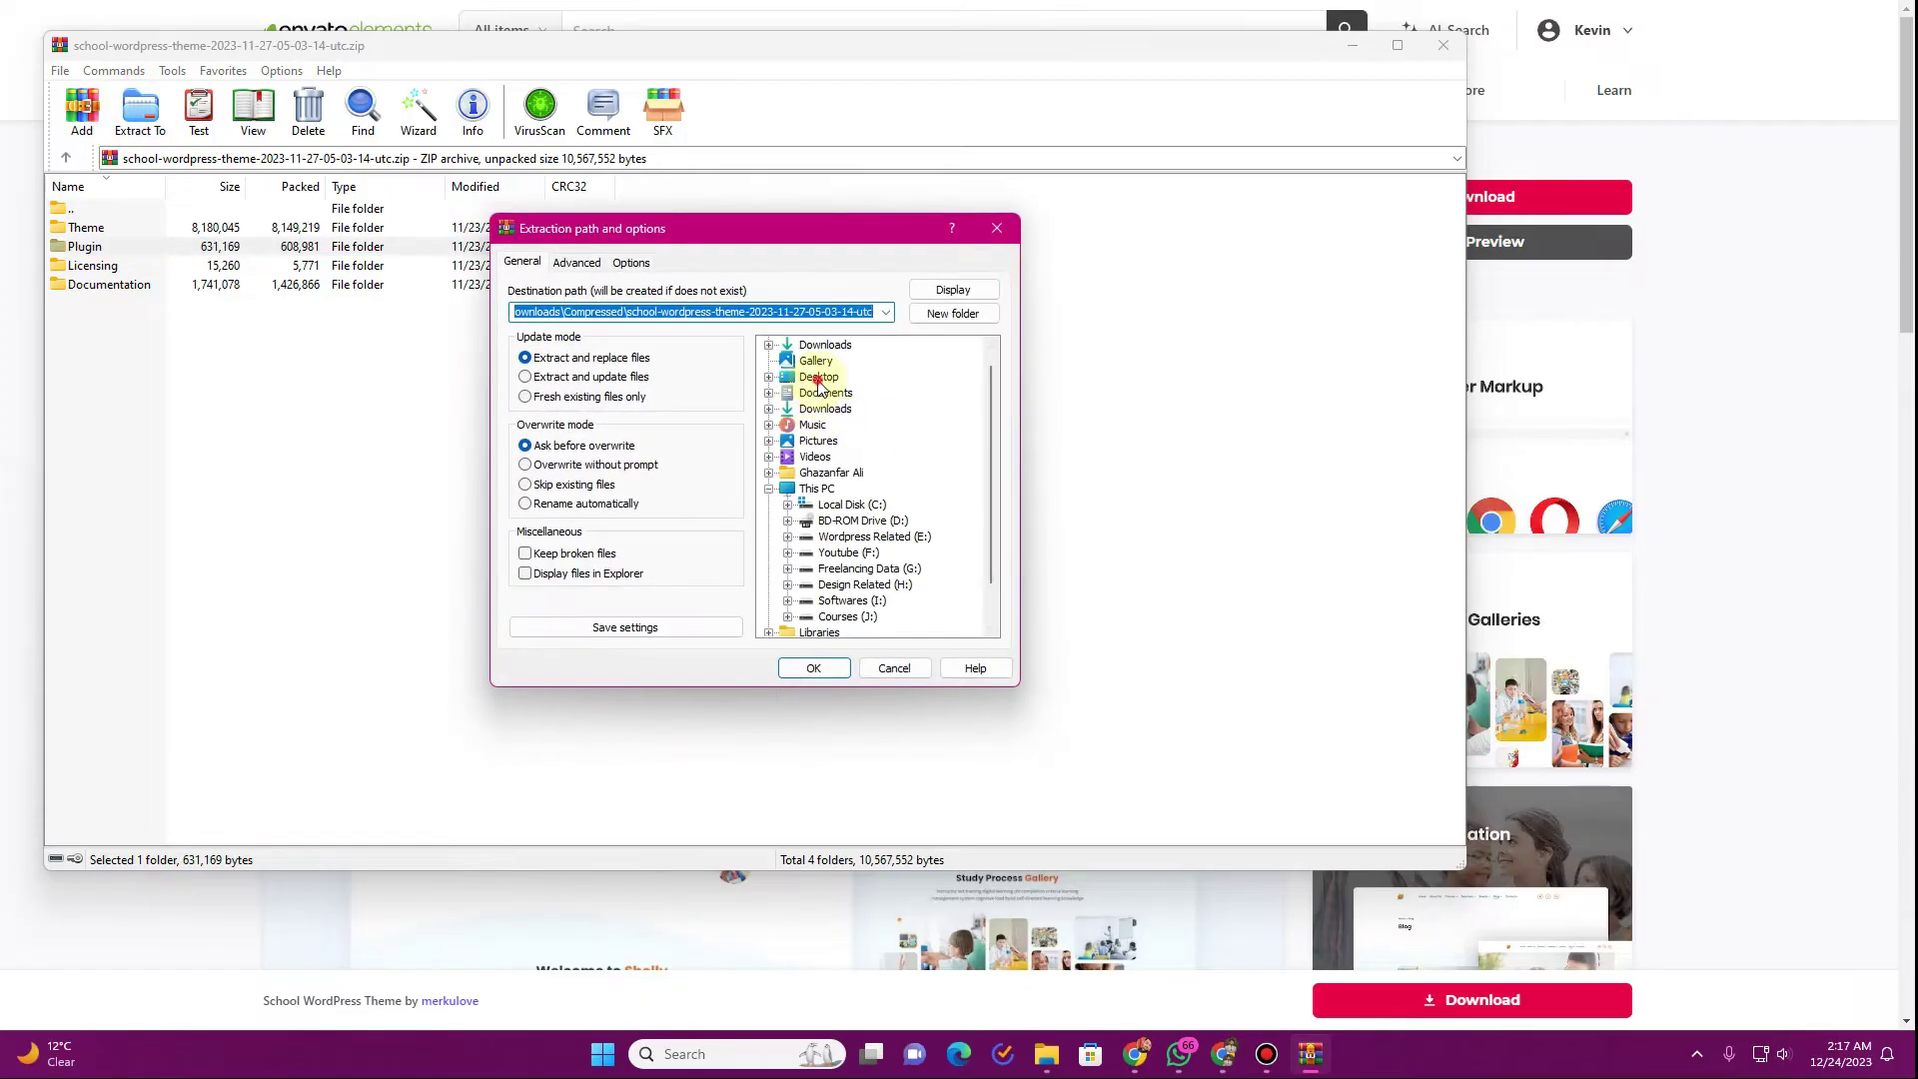
pyautogui.click(819, 377)
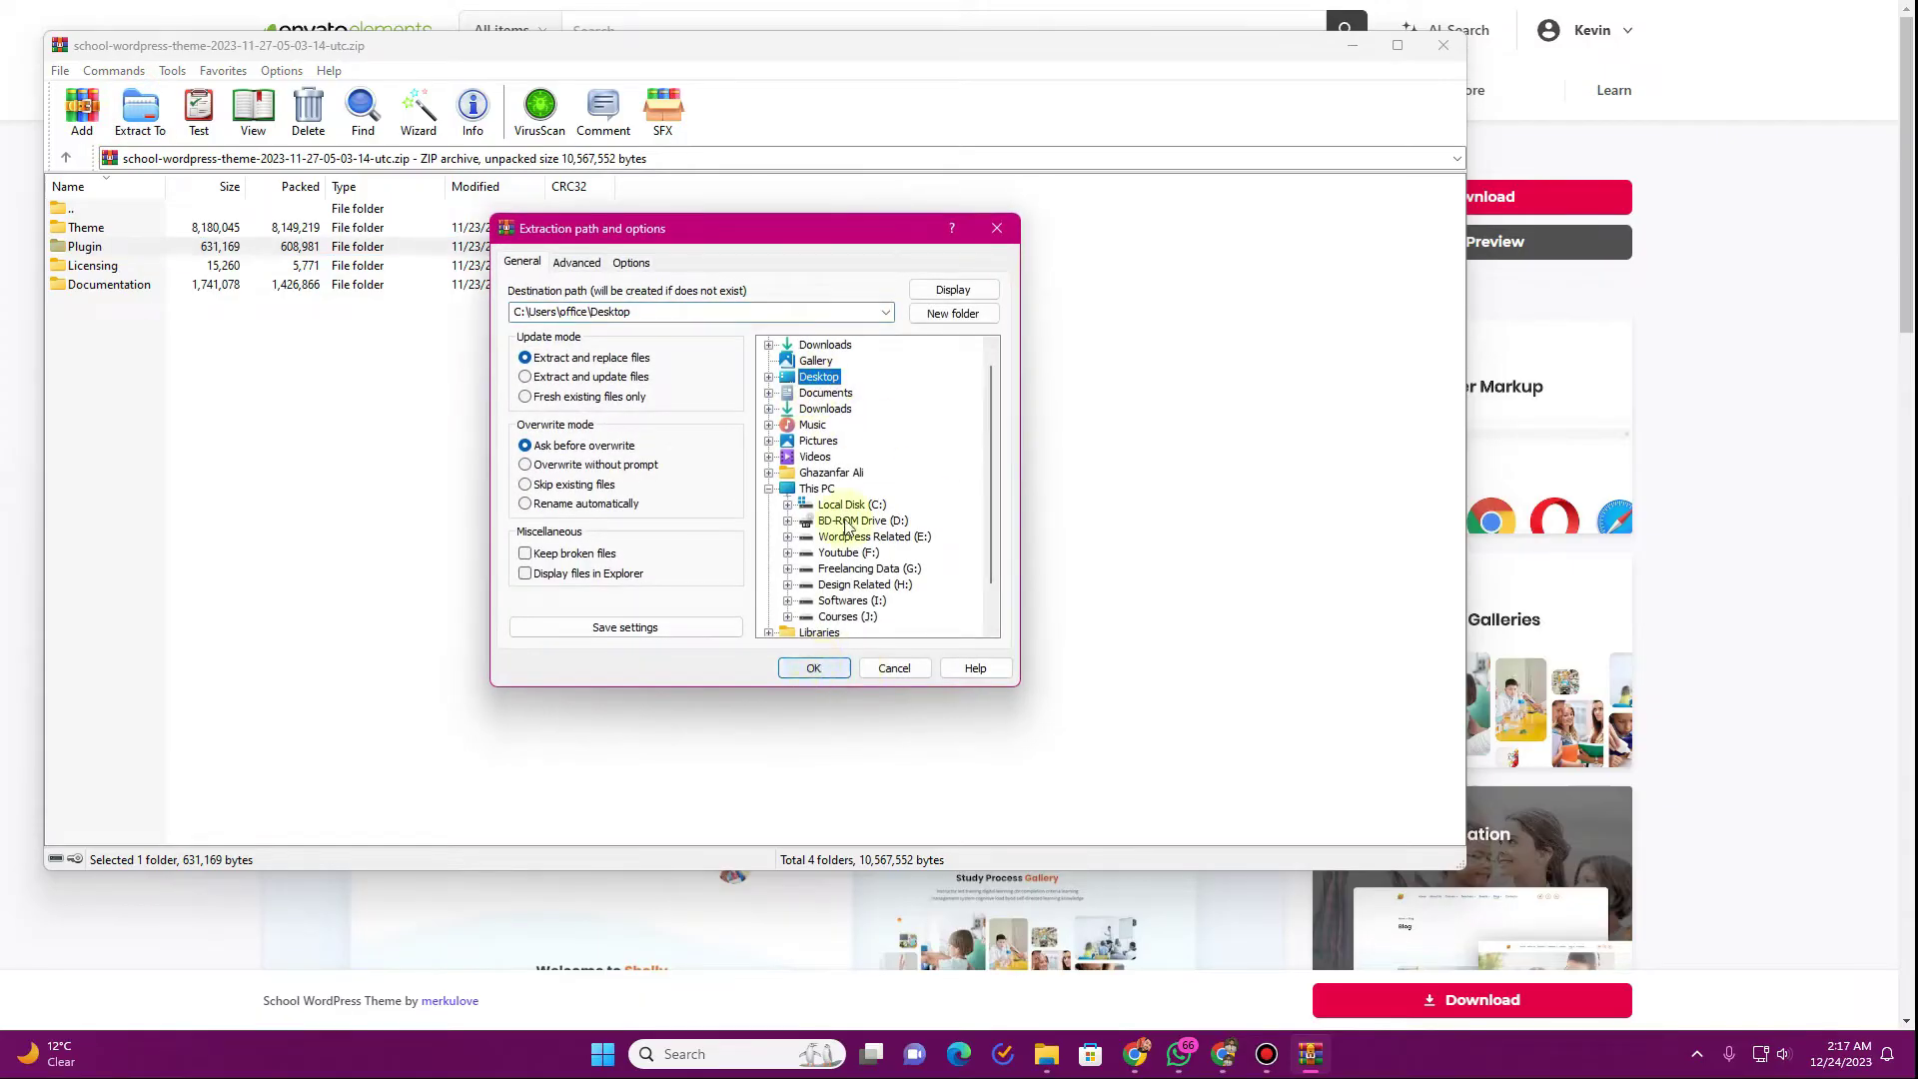
pyautogui.click(953, 313)
pyautogui.click(817, 665)
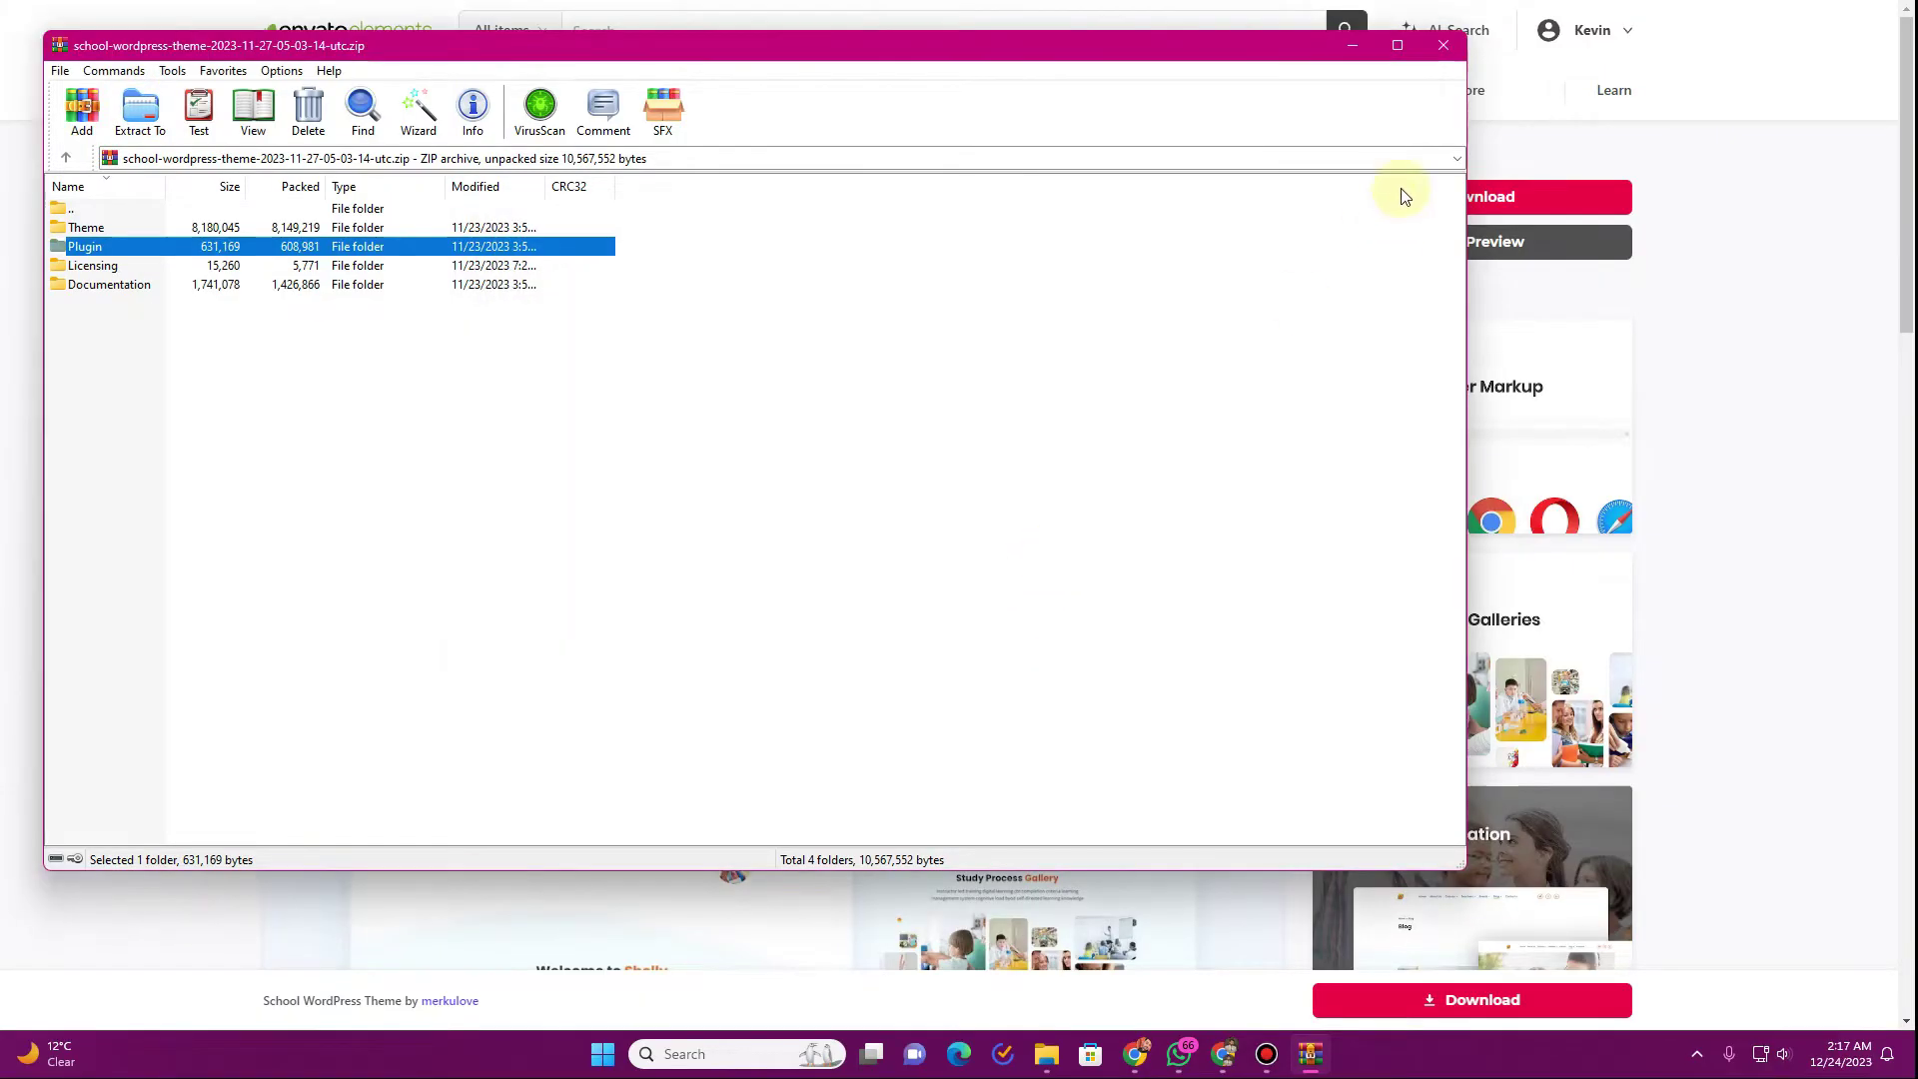
pyautogui.click(1442, 45)
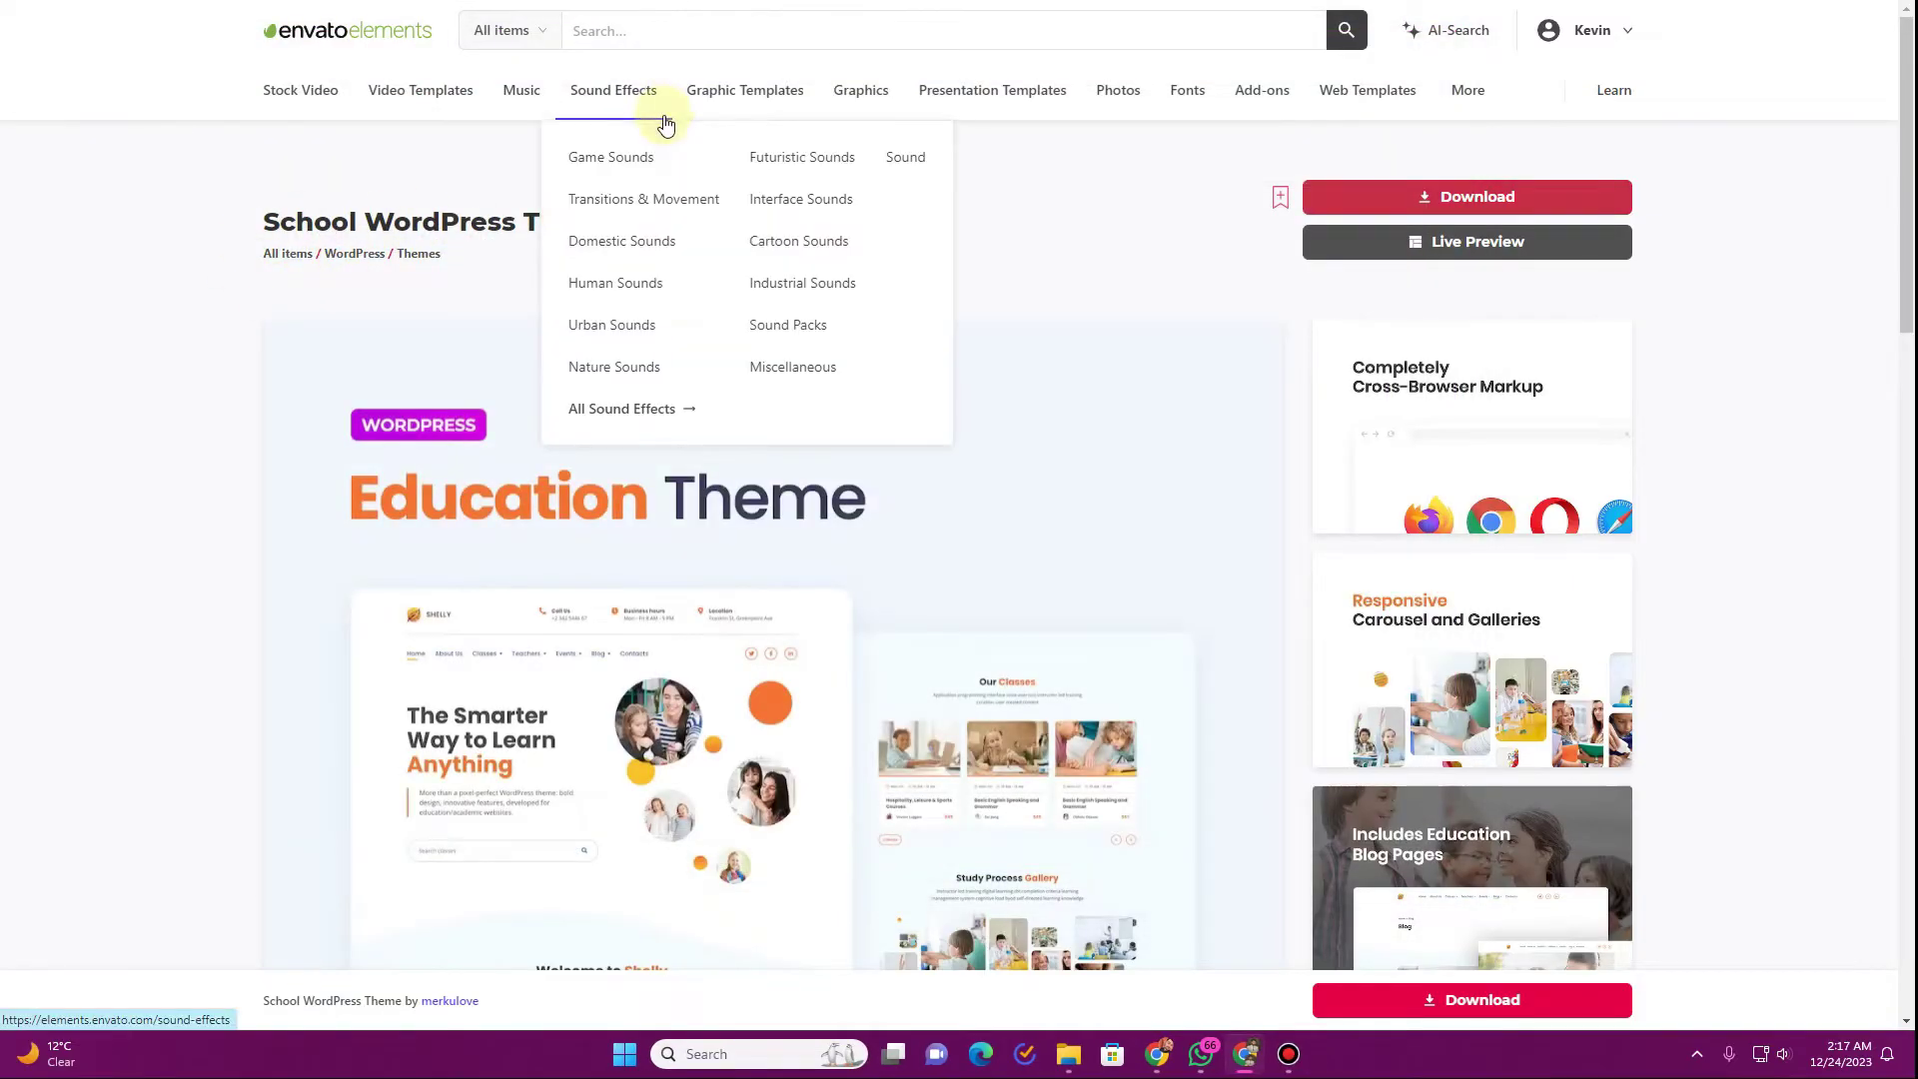
# - Dismiss the Elementor notice and show the Upload Theme panel on the Add Themes page
pyautogui.hotkey('ctrl', 'Tab')
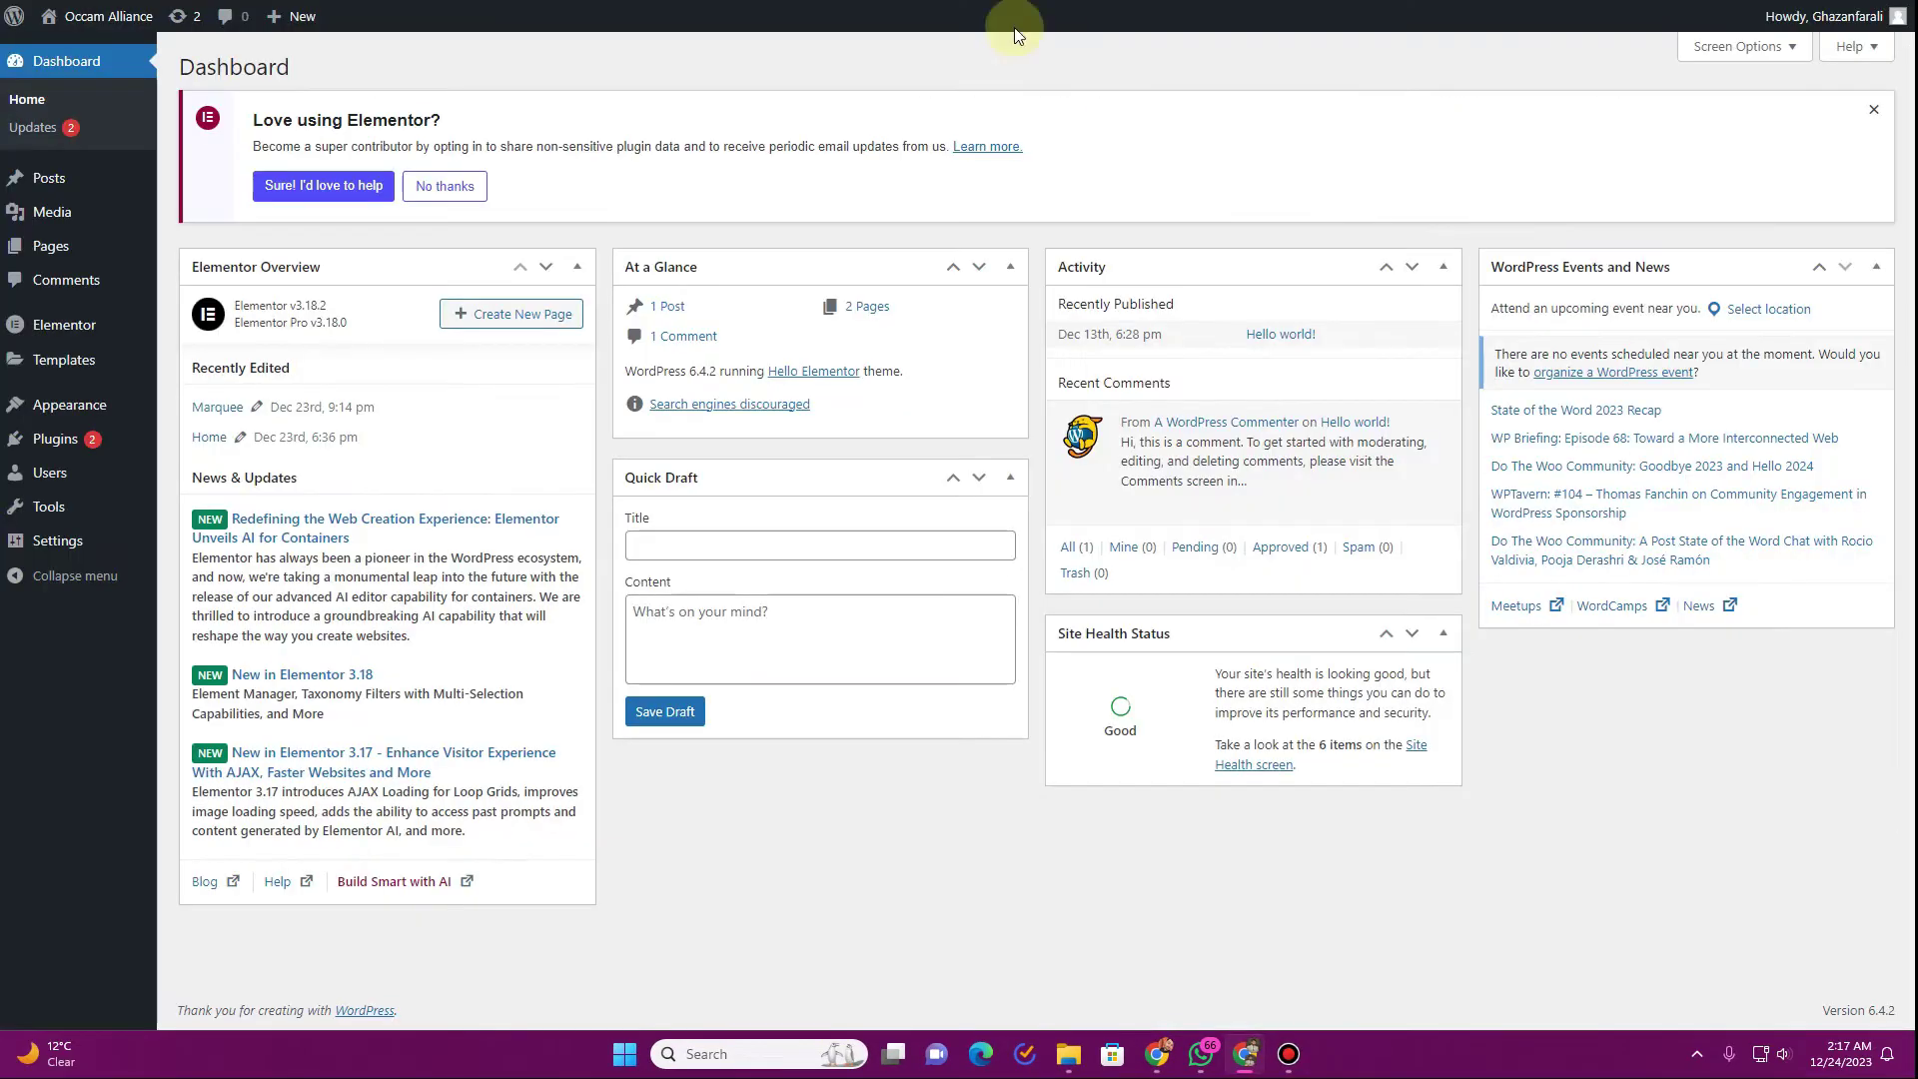
pyautogui.click(1870, 112)
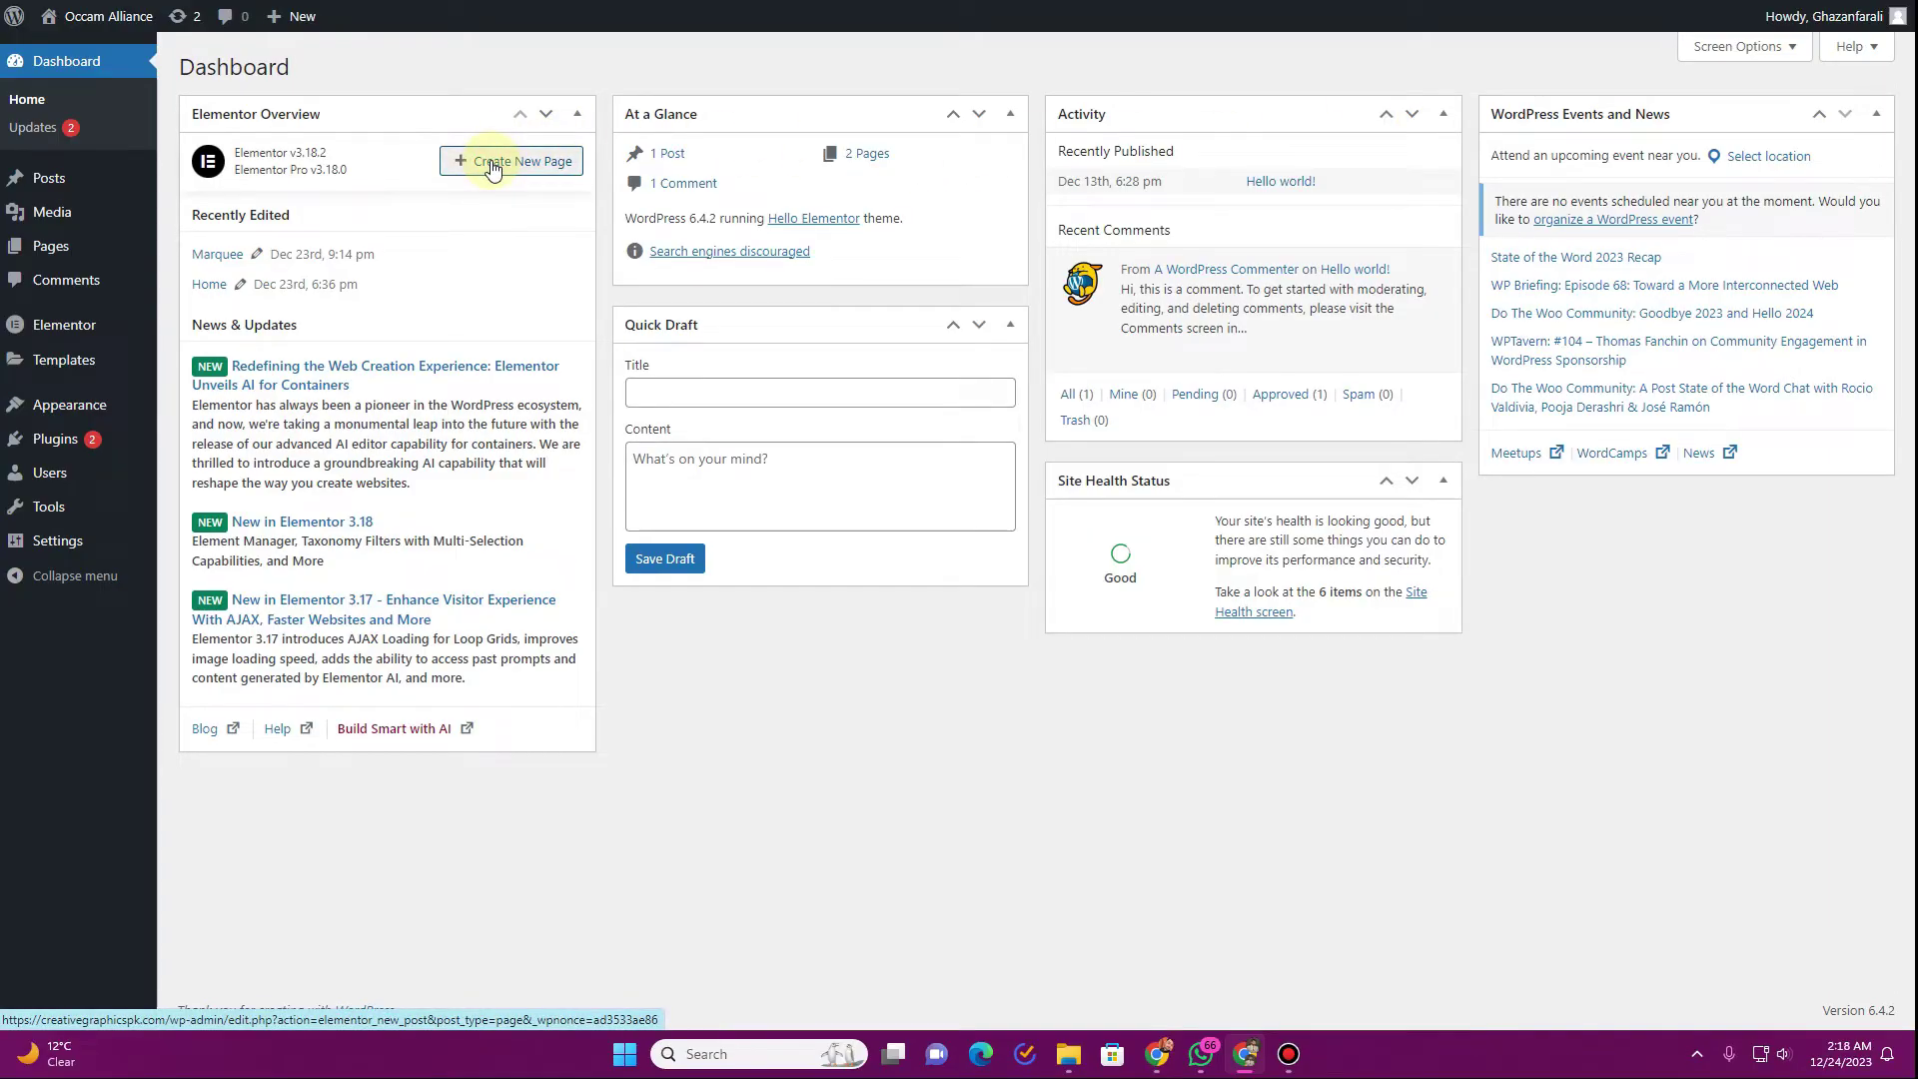
pyautogui.moveTo(71, 414)
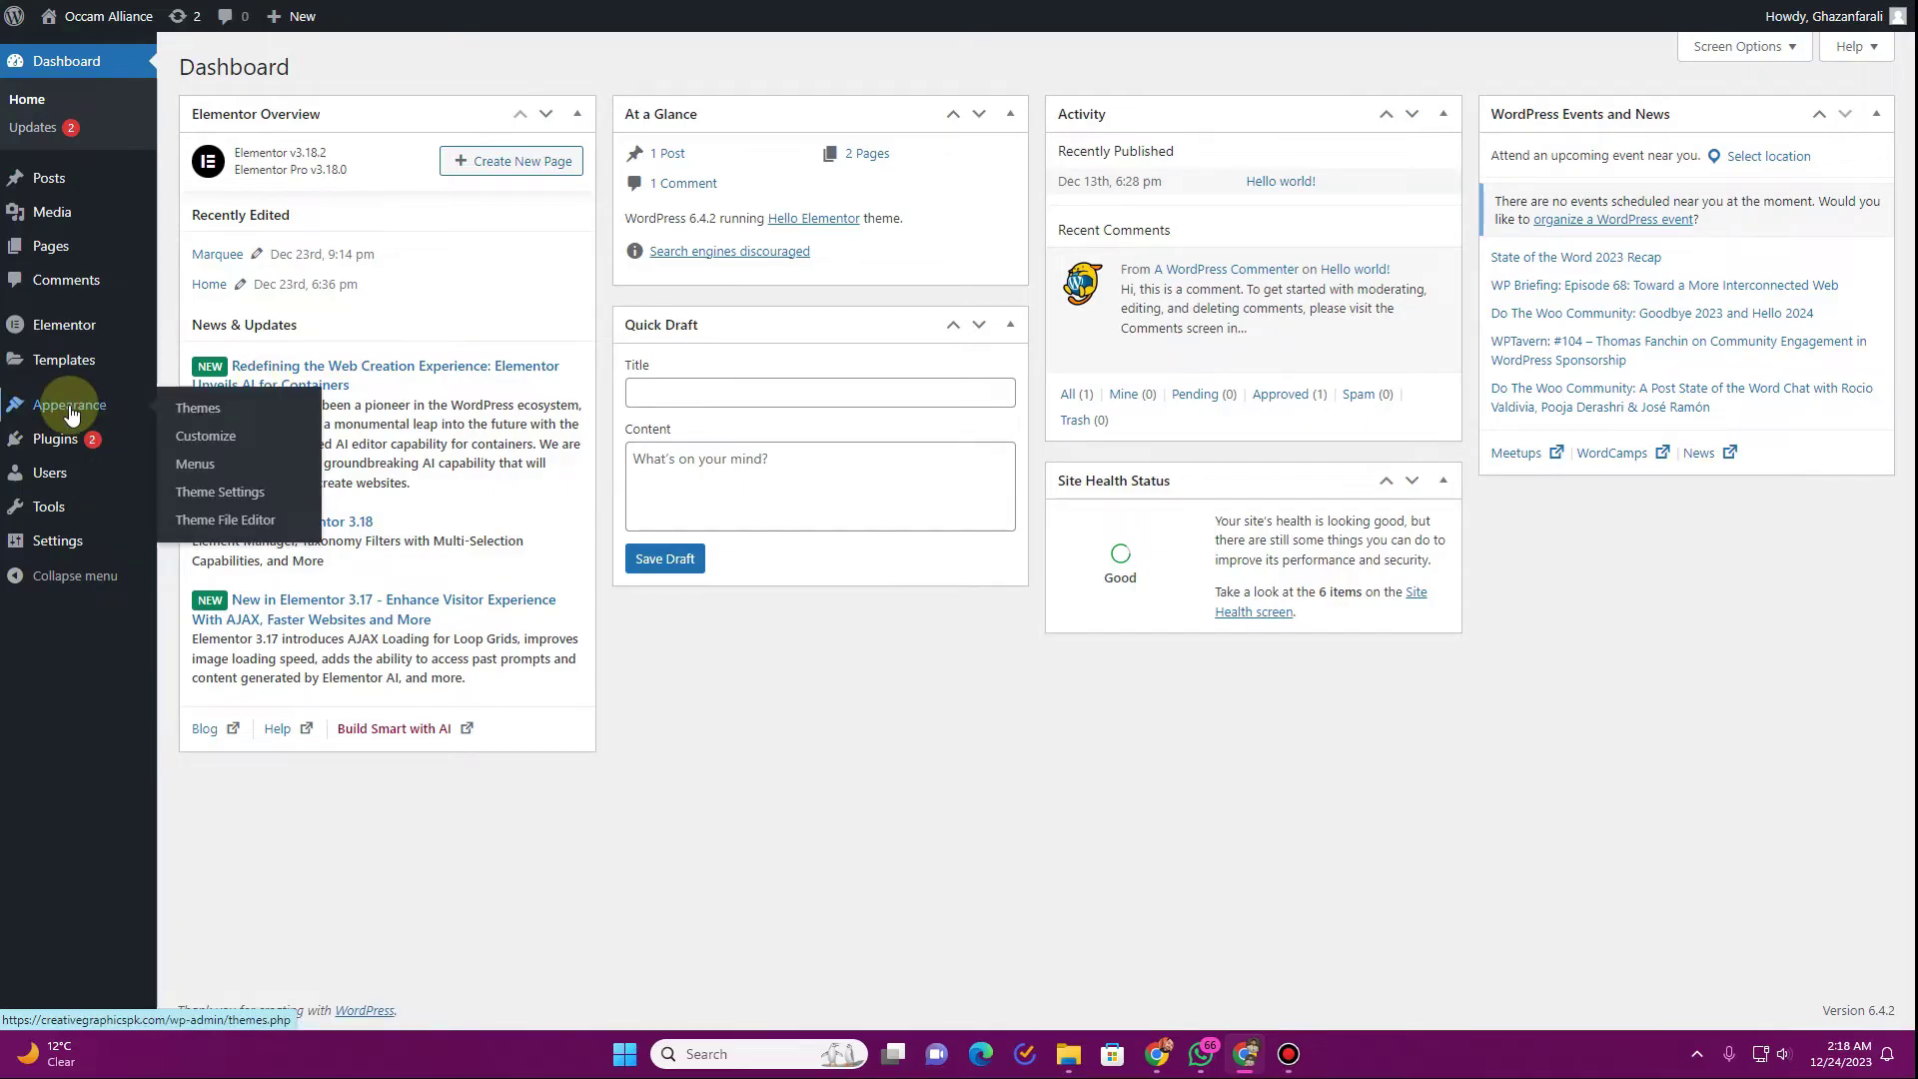
pyautogui.click(71, 413)
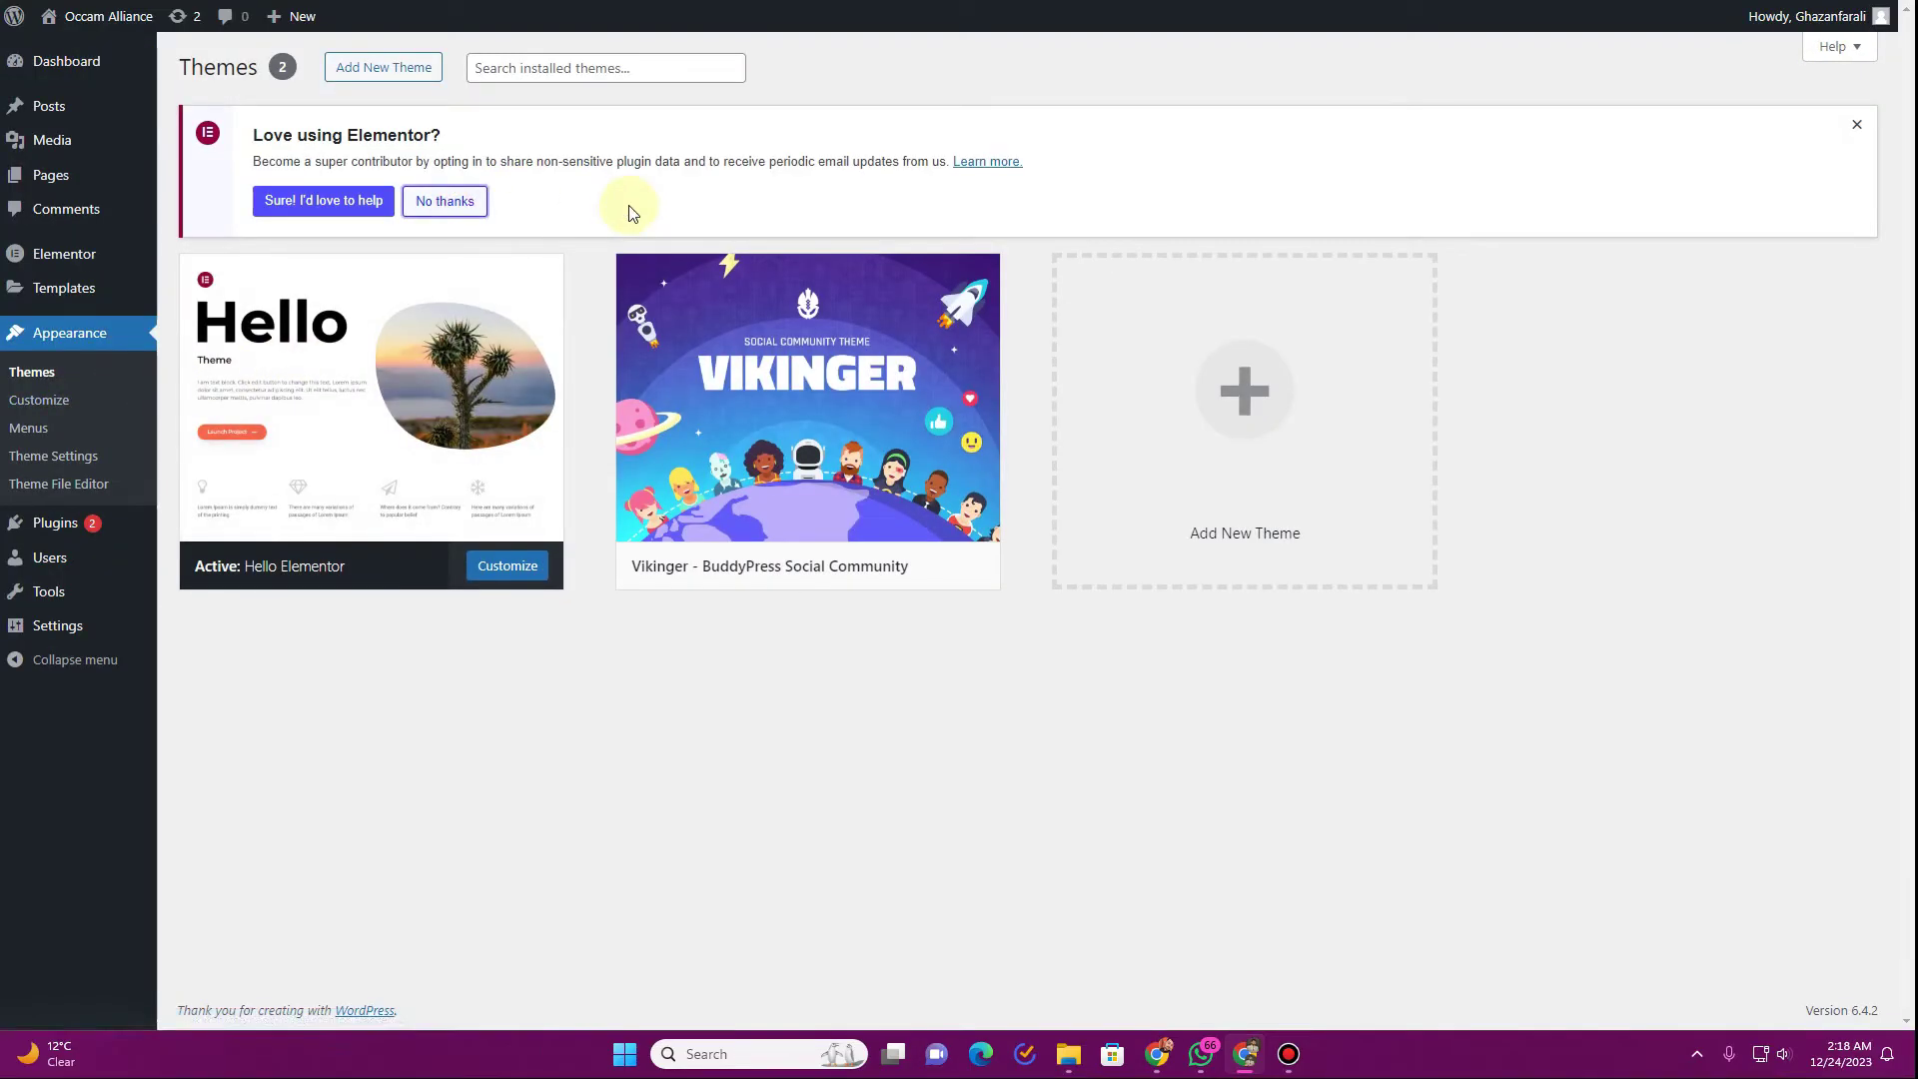
pyautogui.click(390, 69)
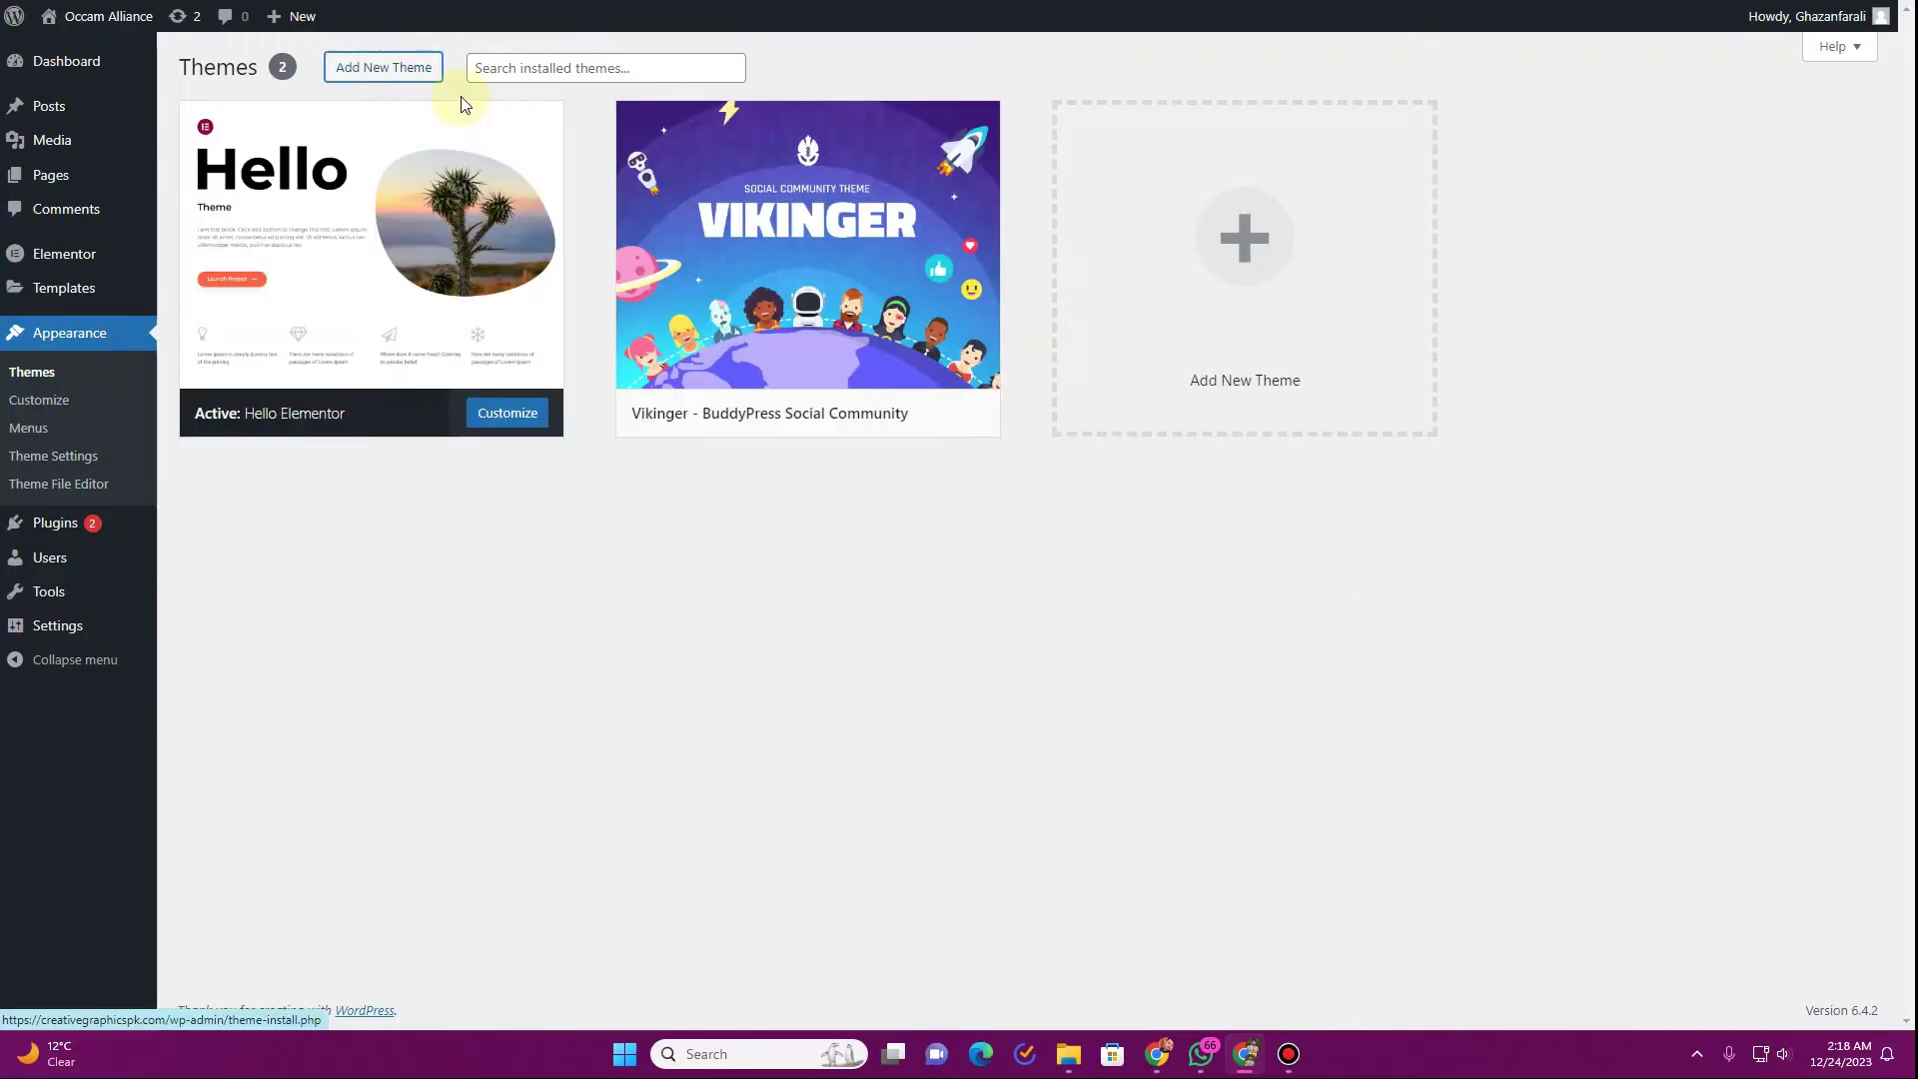
pyautogui.click(372, 70)
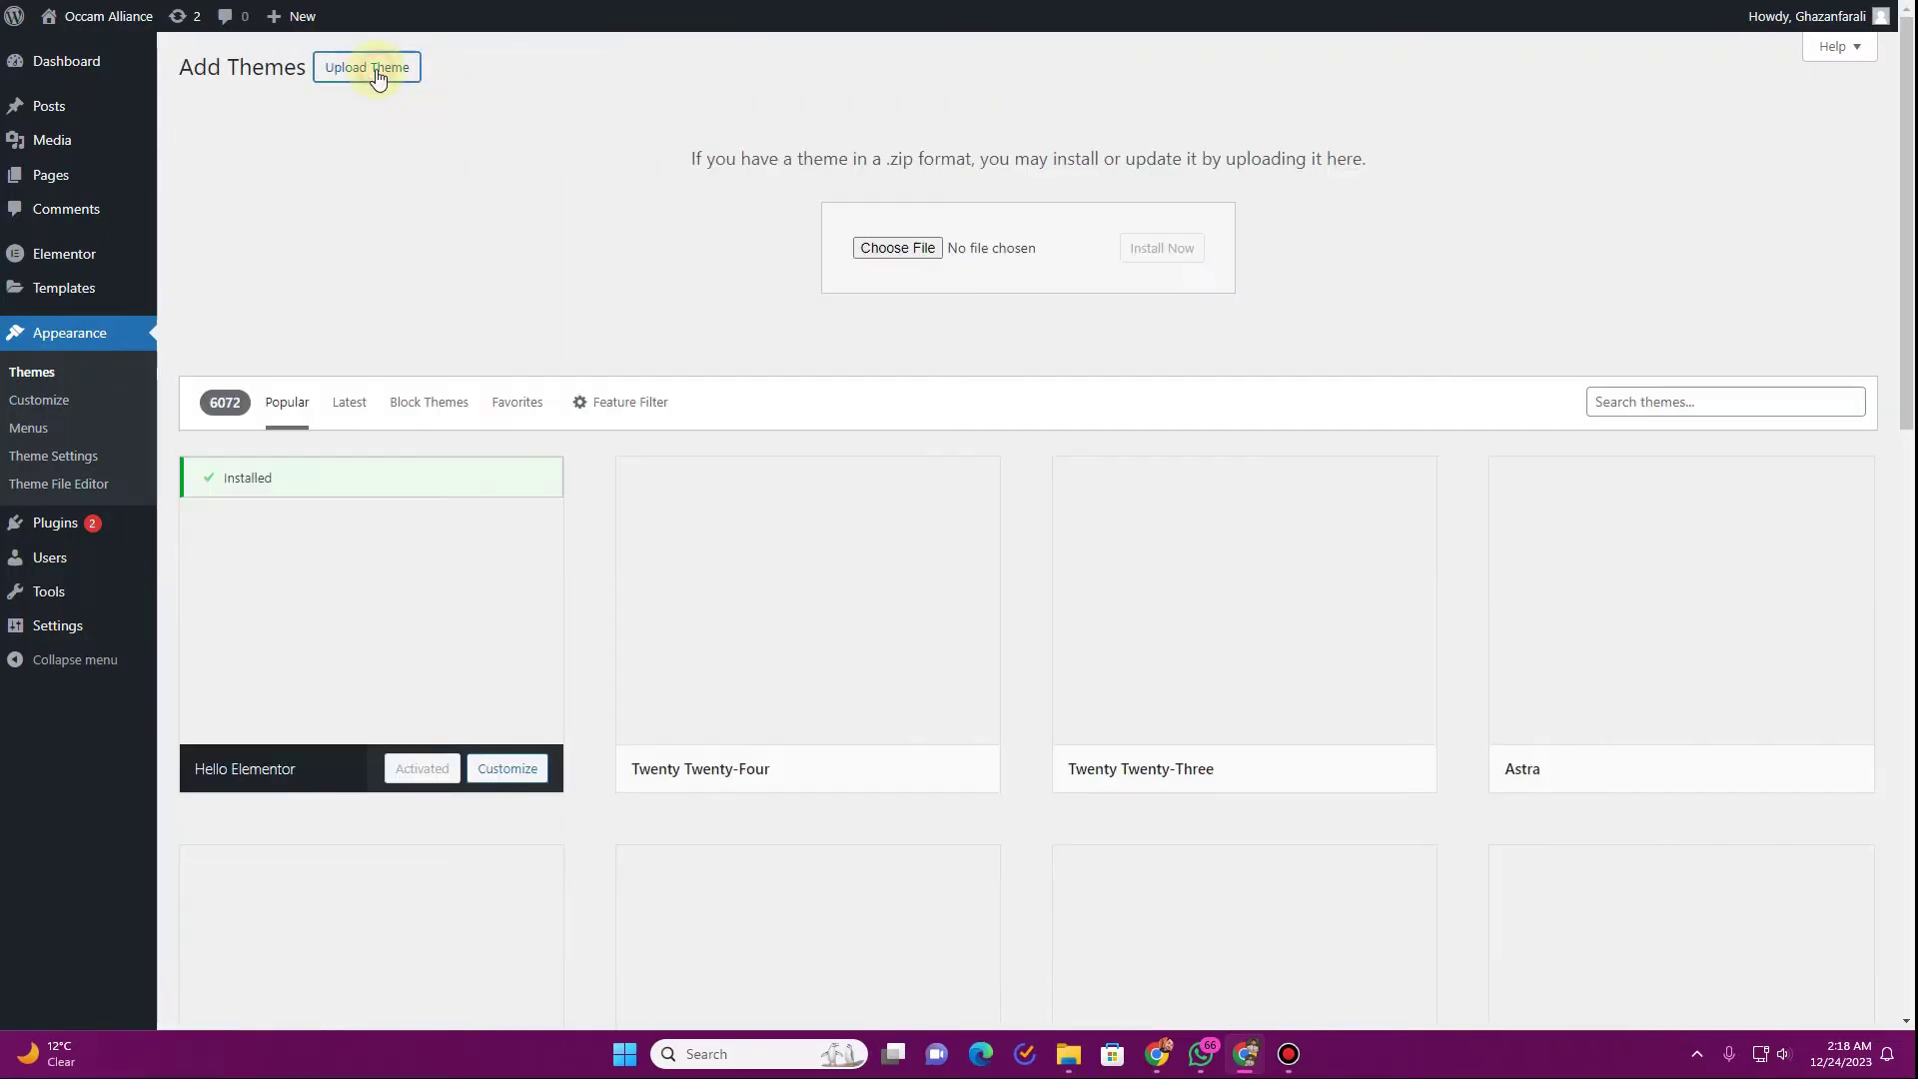
# - Browse the extracted school-wordpress-theme folder in the file picker, then cancel without choosing a file
pyautogui.click(884, 250)
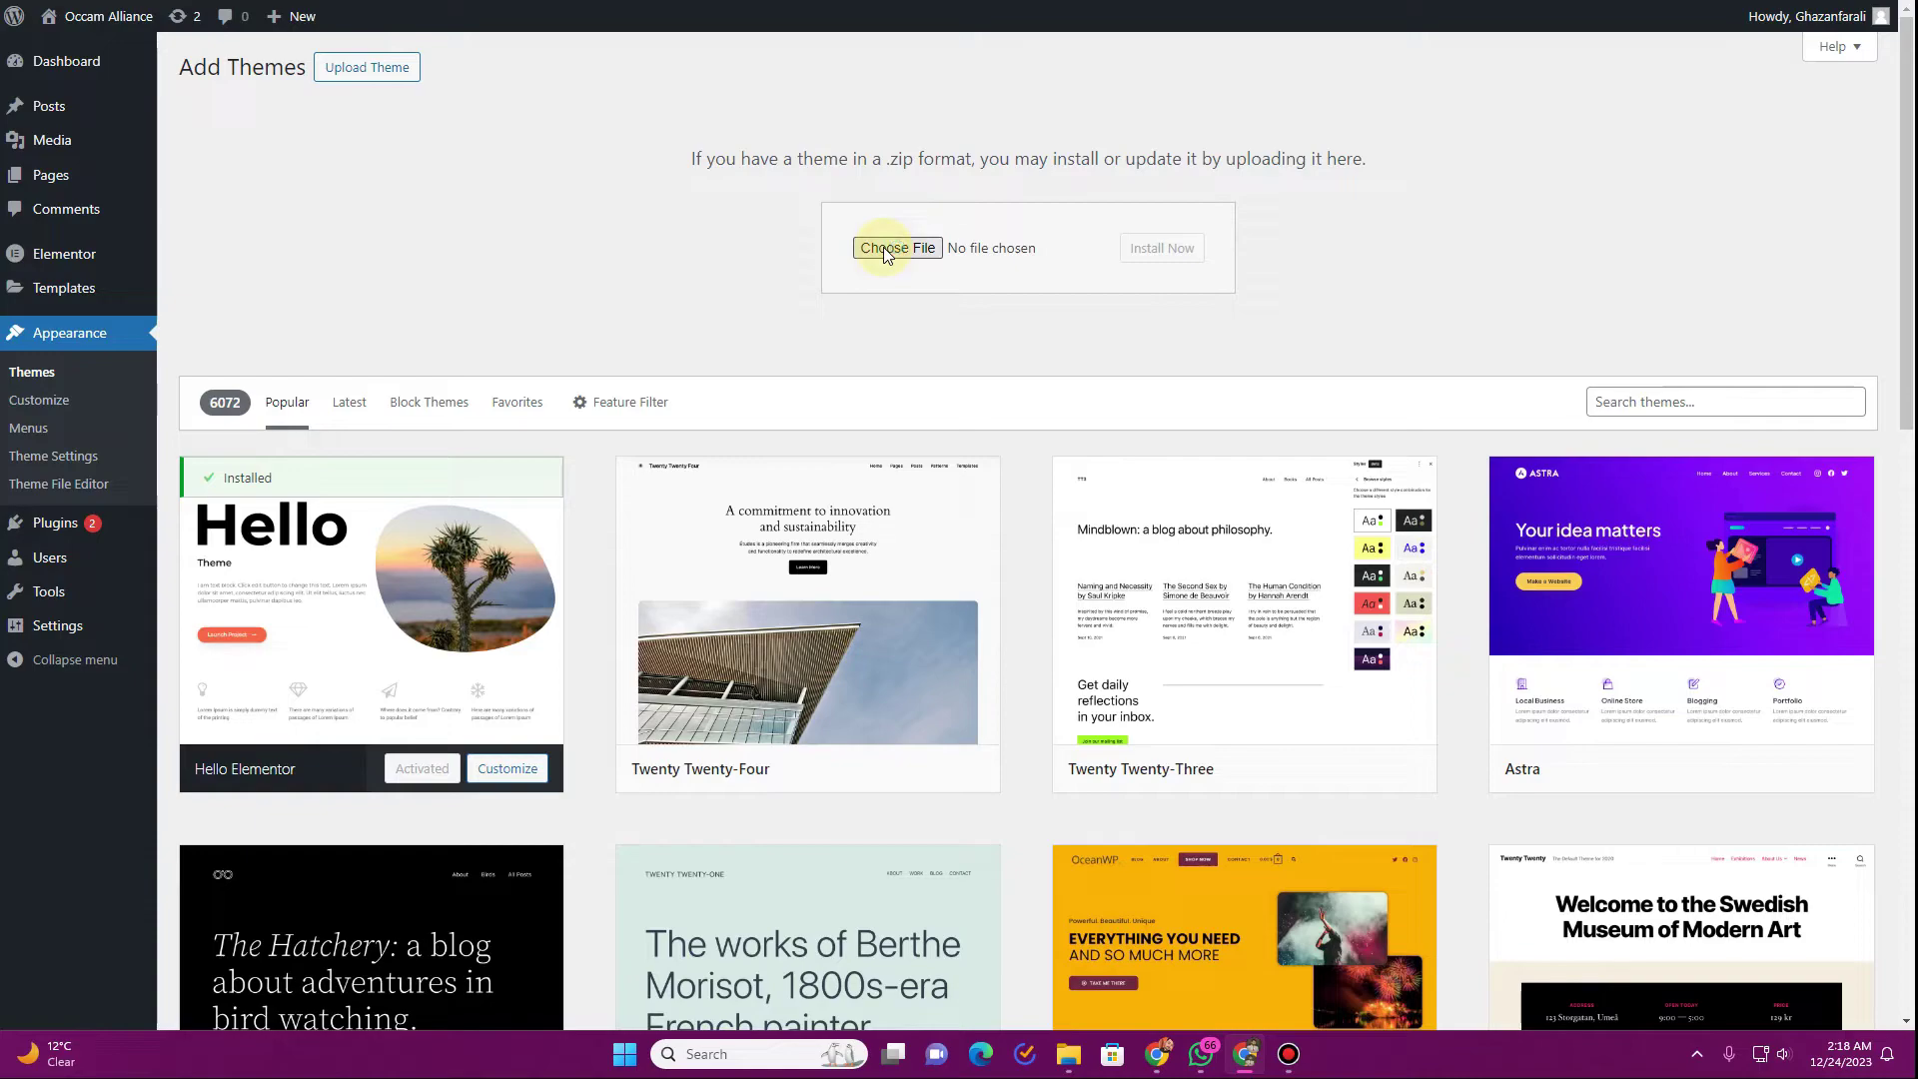
pyautogui.doubleClick(238, 72)
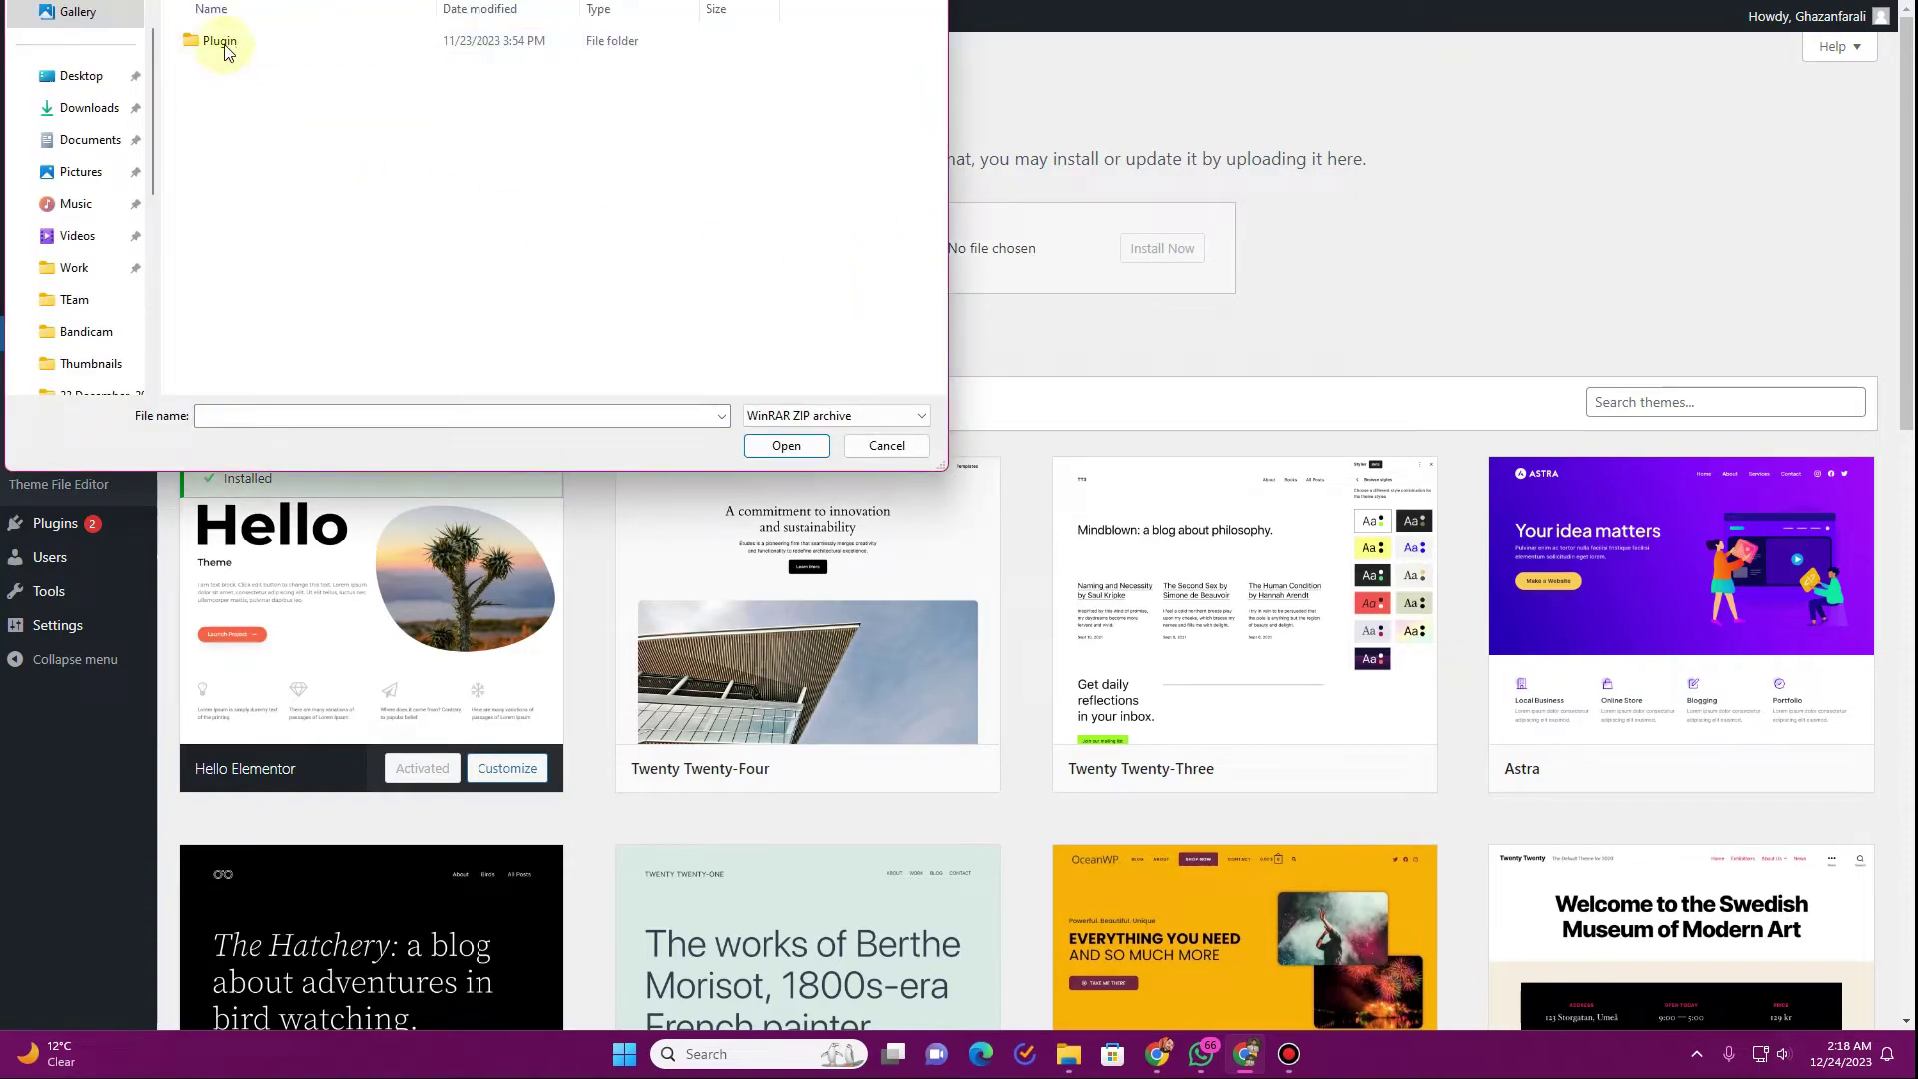
pyautogui.doubleClick(222, 42)
pyautogui.hotkey('alt', 'Left')
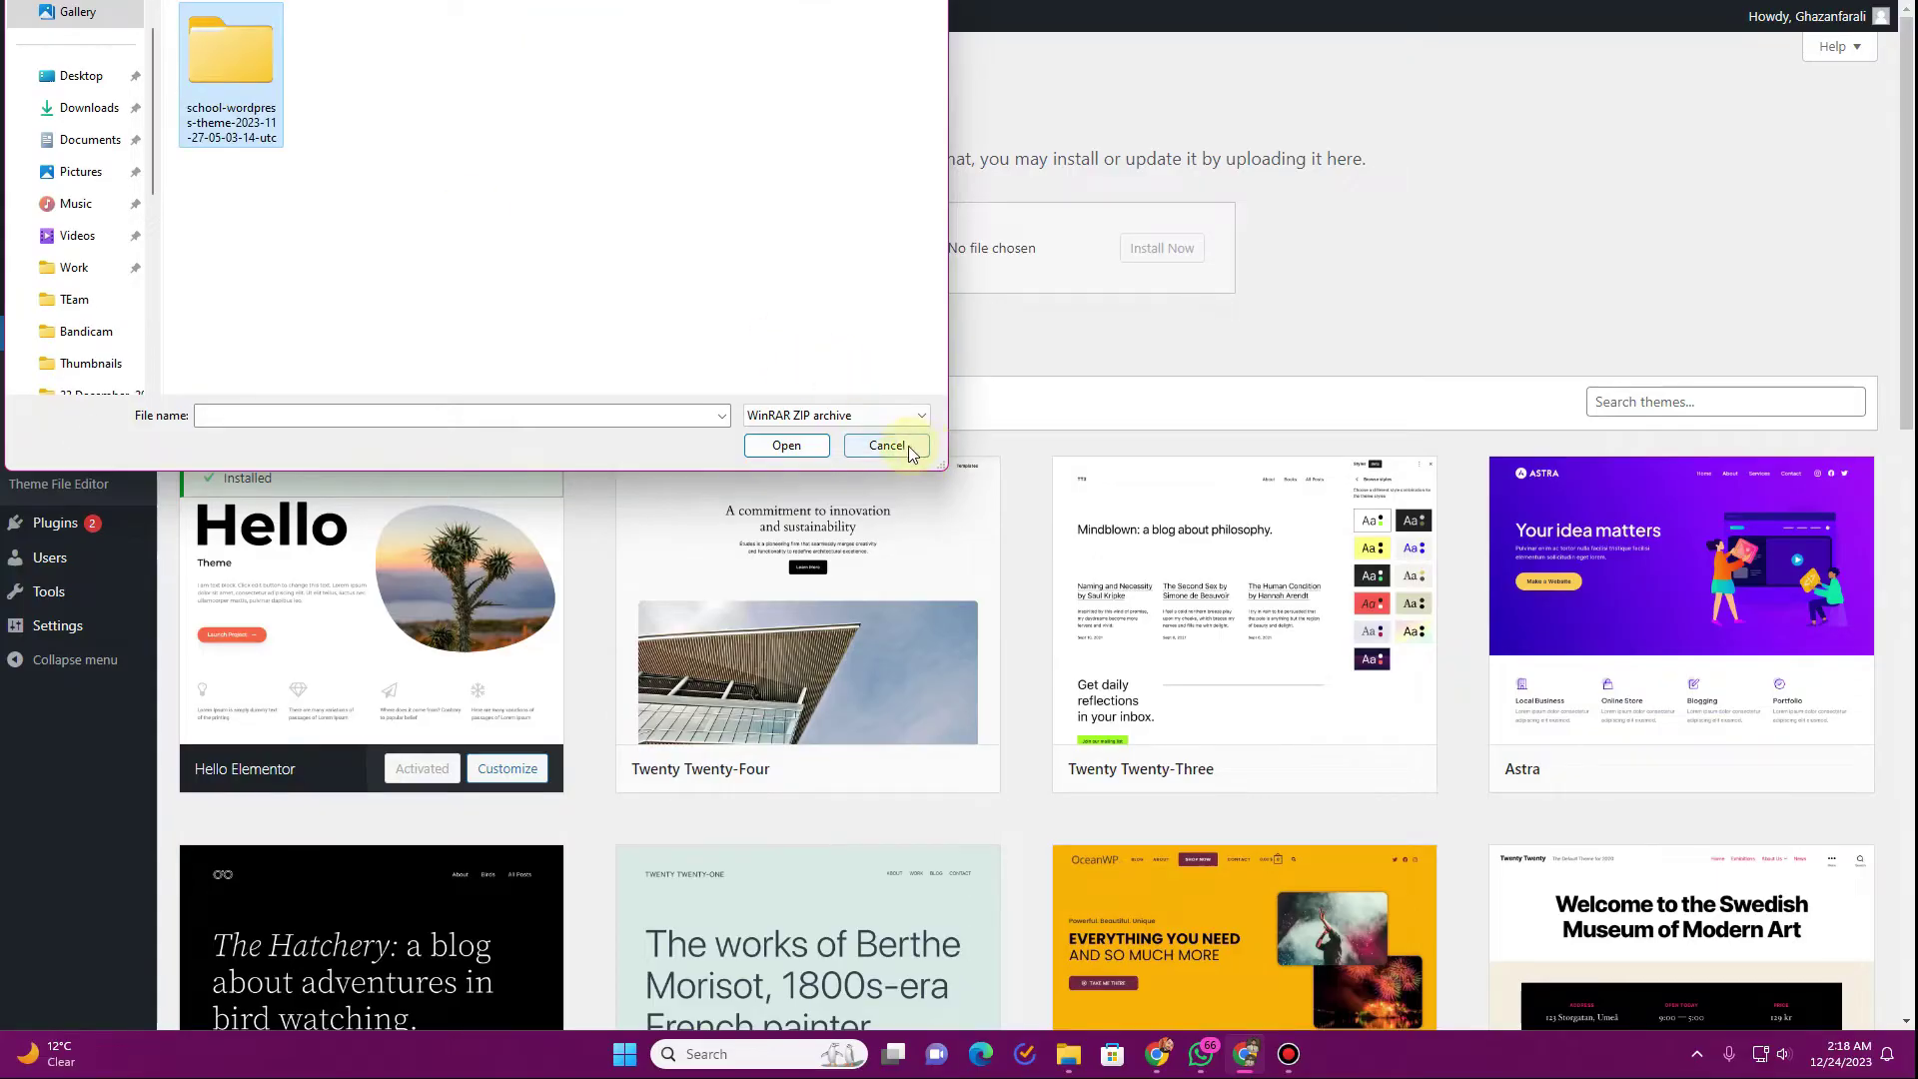
pyautogui.click(896, 444)
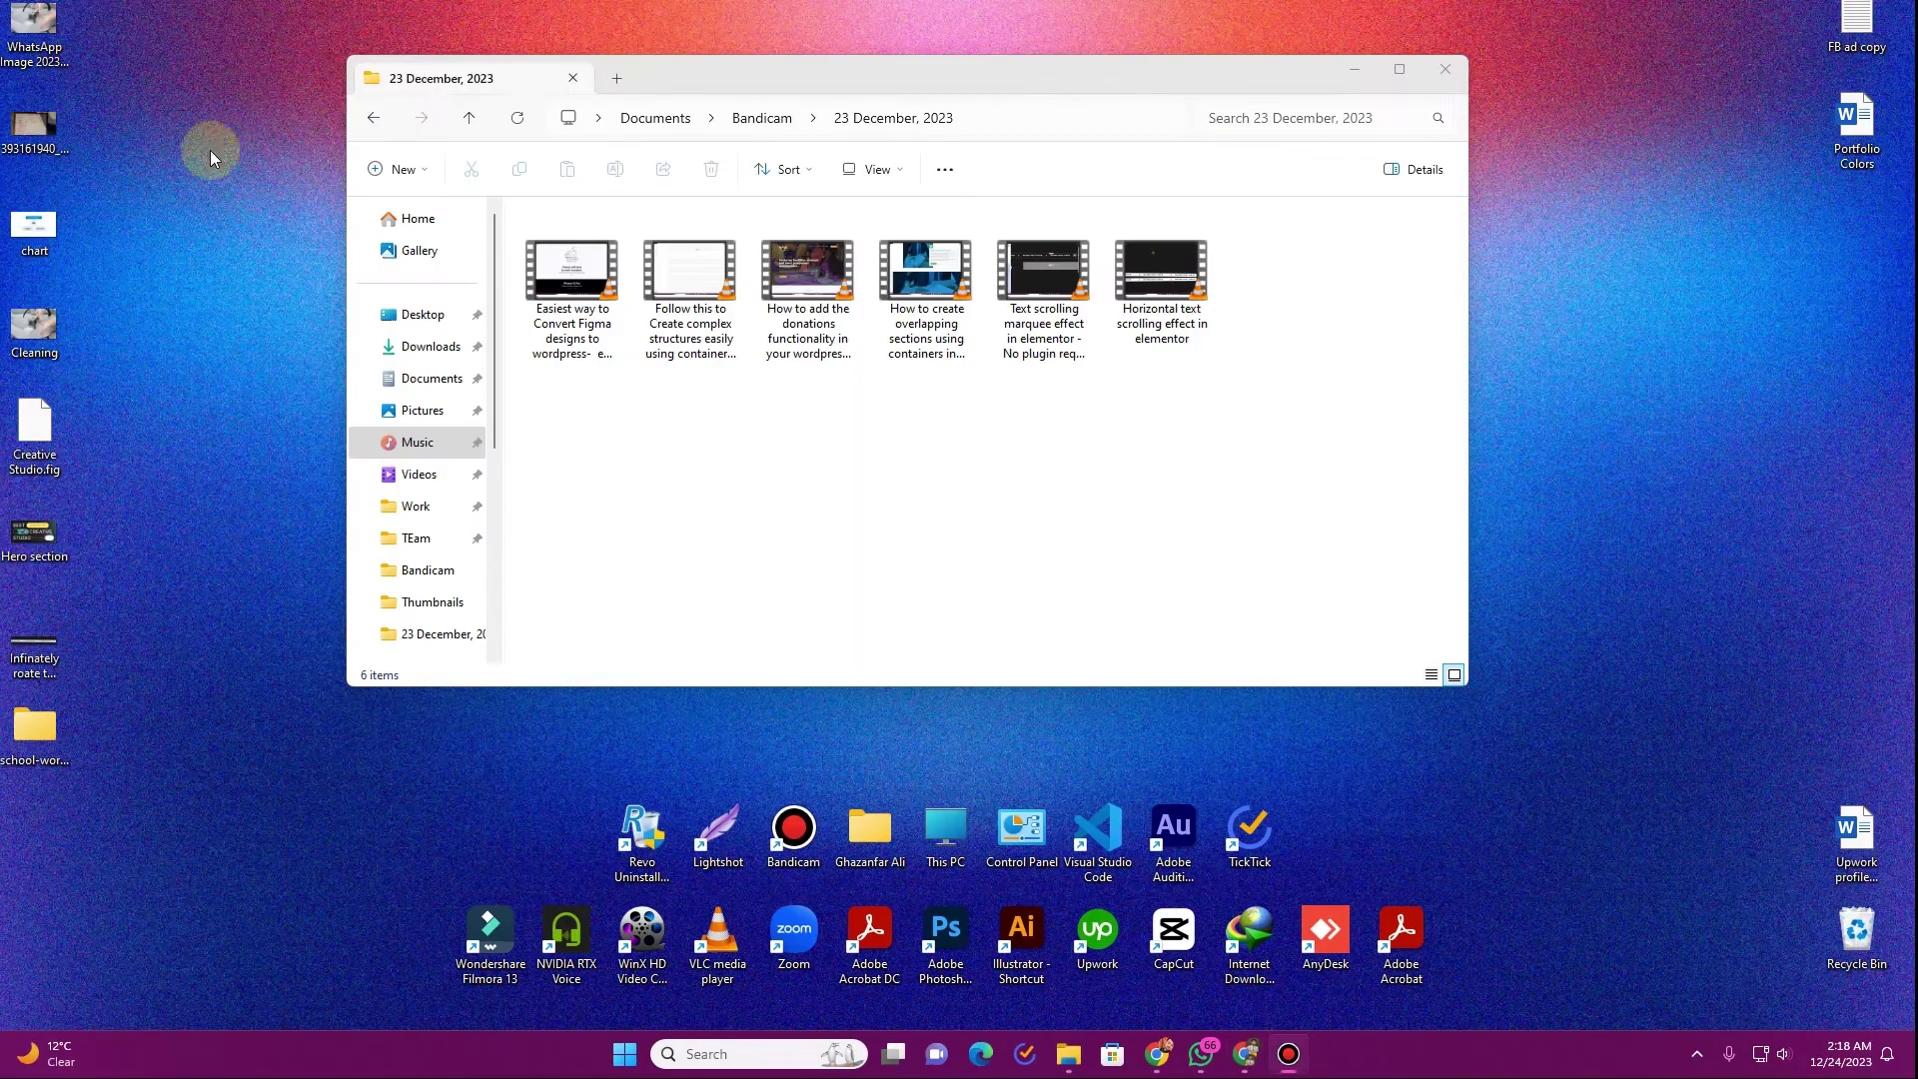
# - Open the school-wordpress-theme zip from the Downloads > Compressed folder in WinRAR
pyautogui.doubleClick(33, 727)
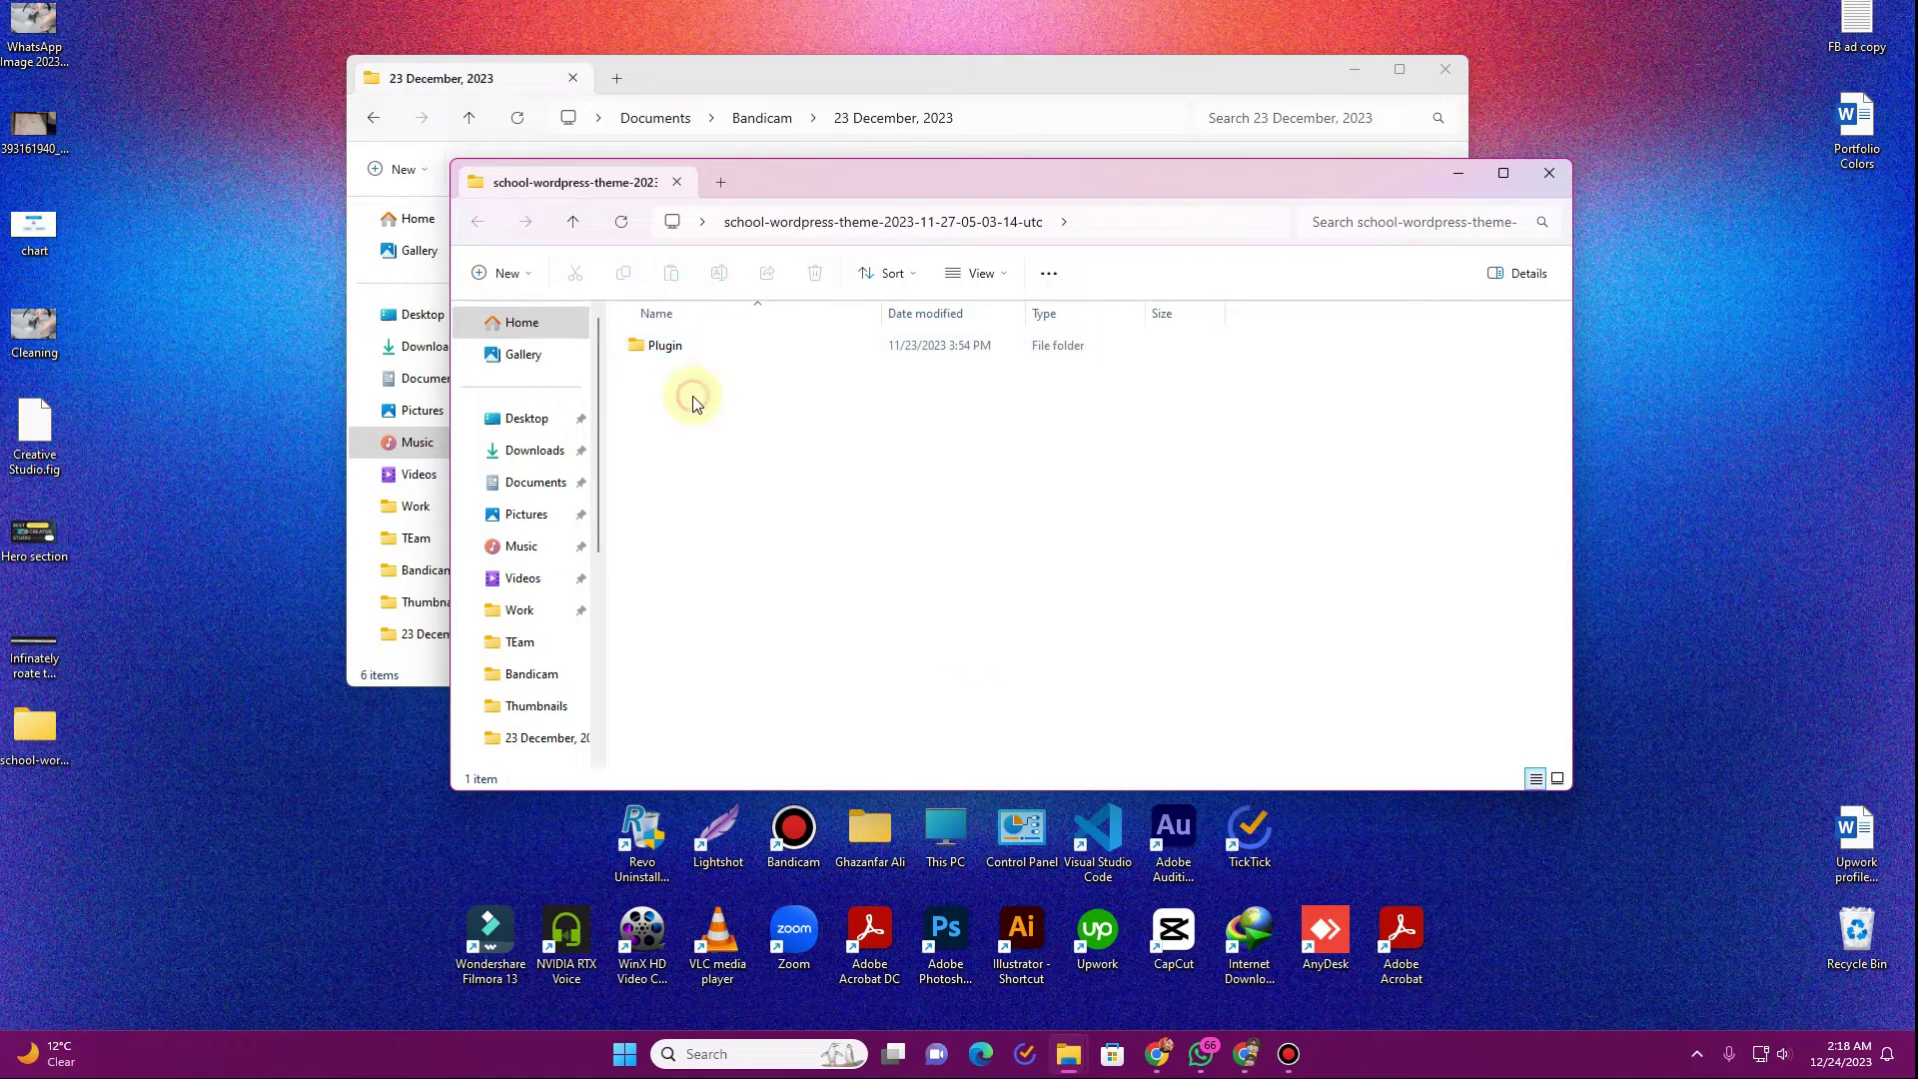
pyautogui.click(719, 58)
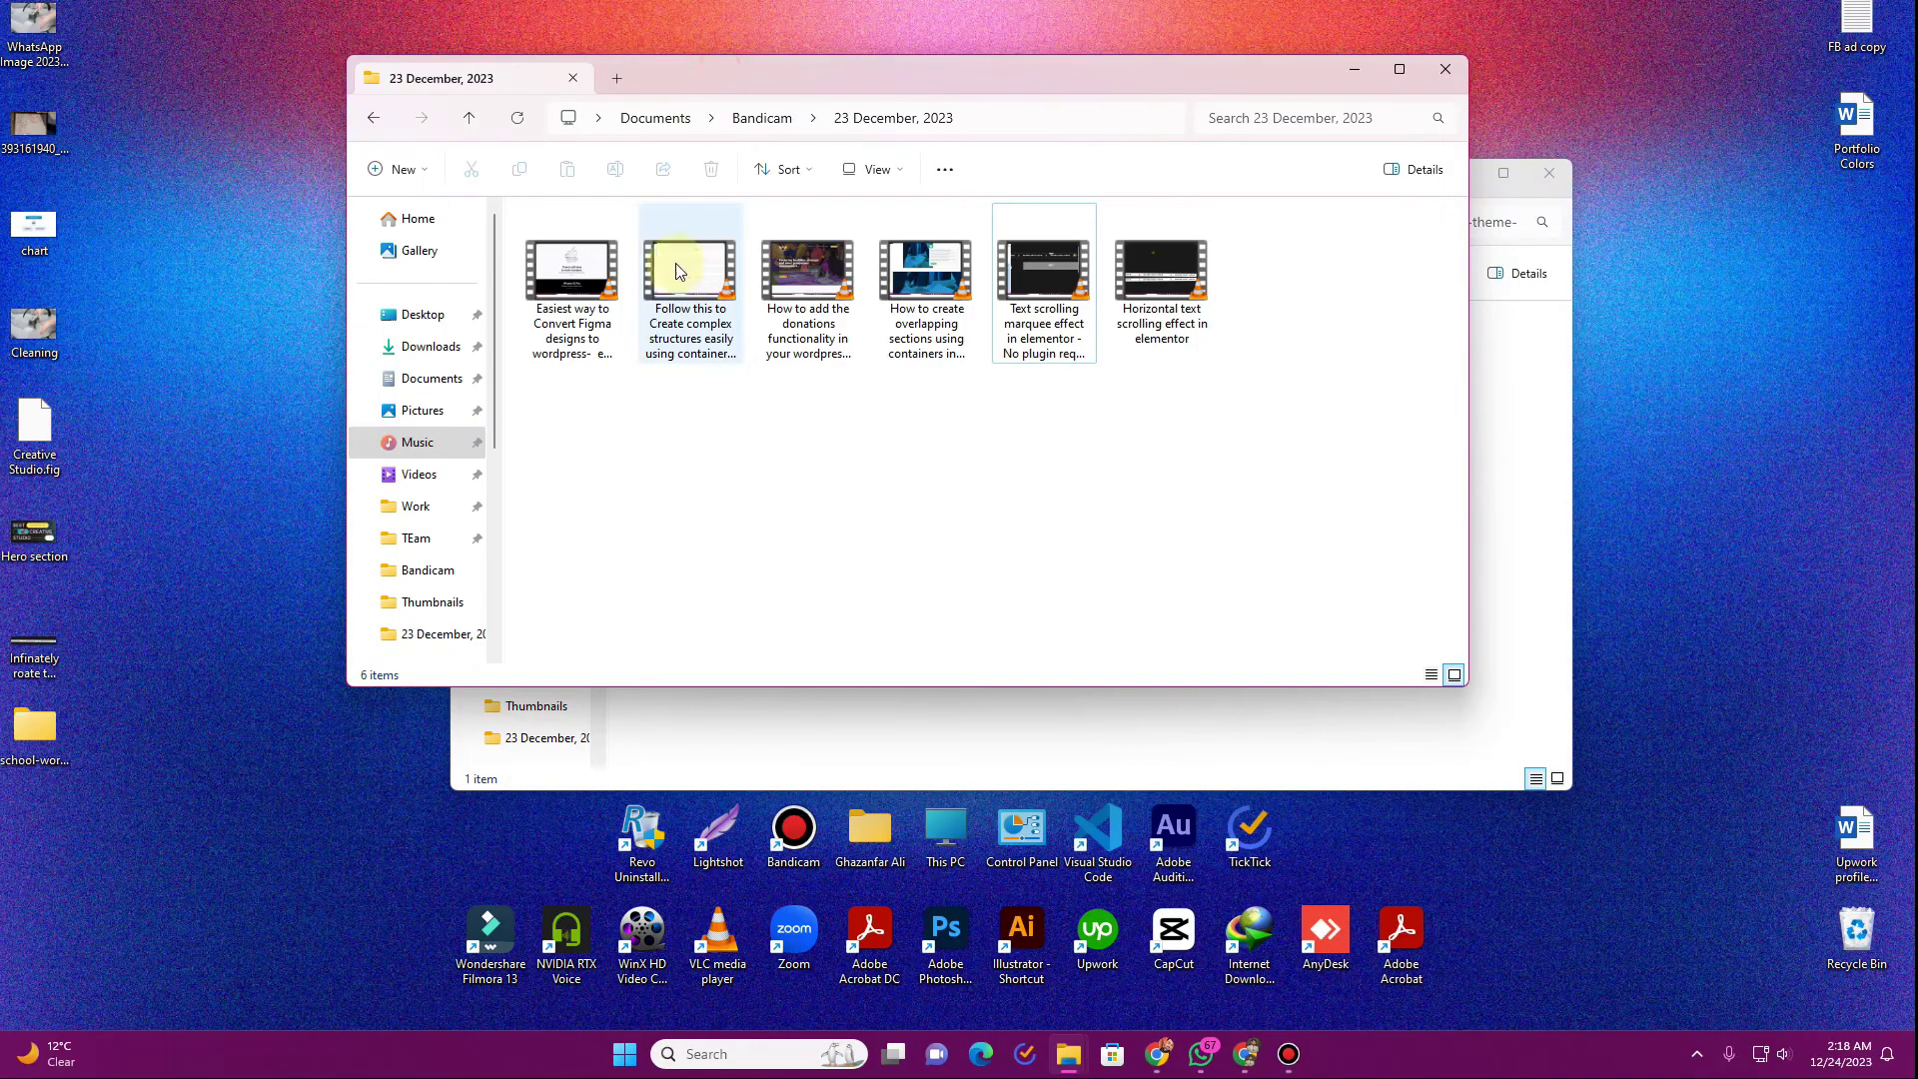
pyautogui.click(433, 352)
pyautogui.doubleClick(572, 303)
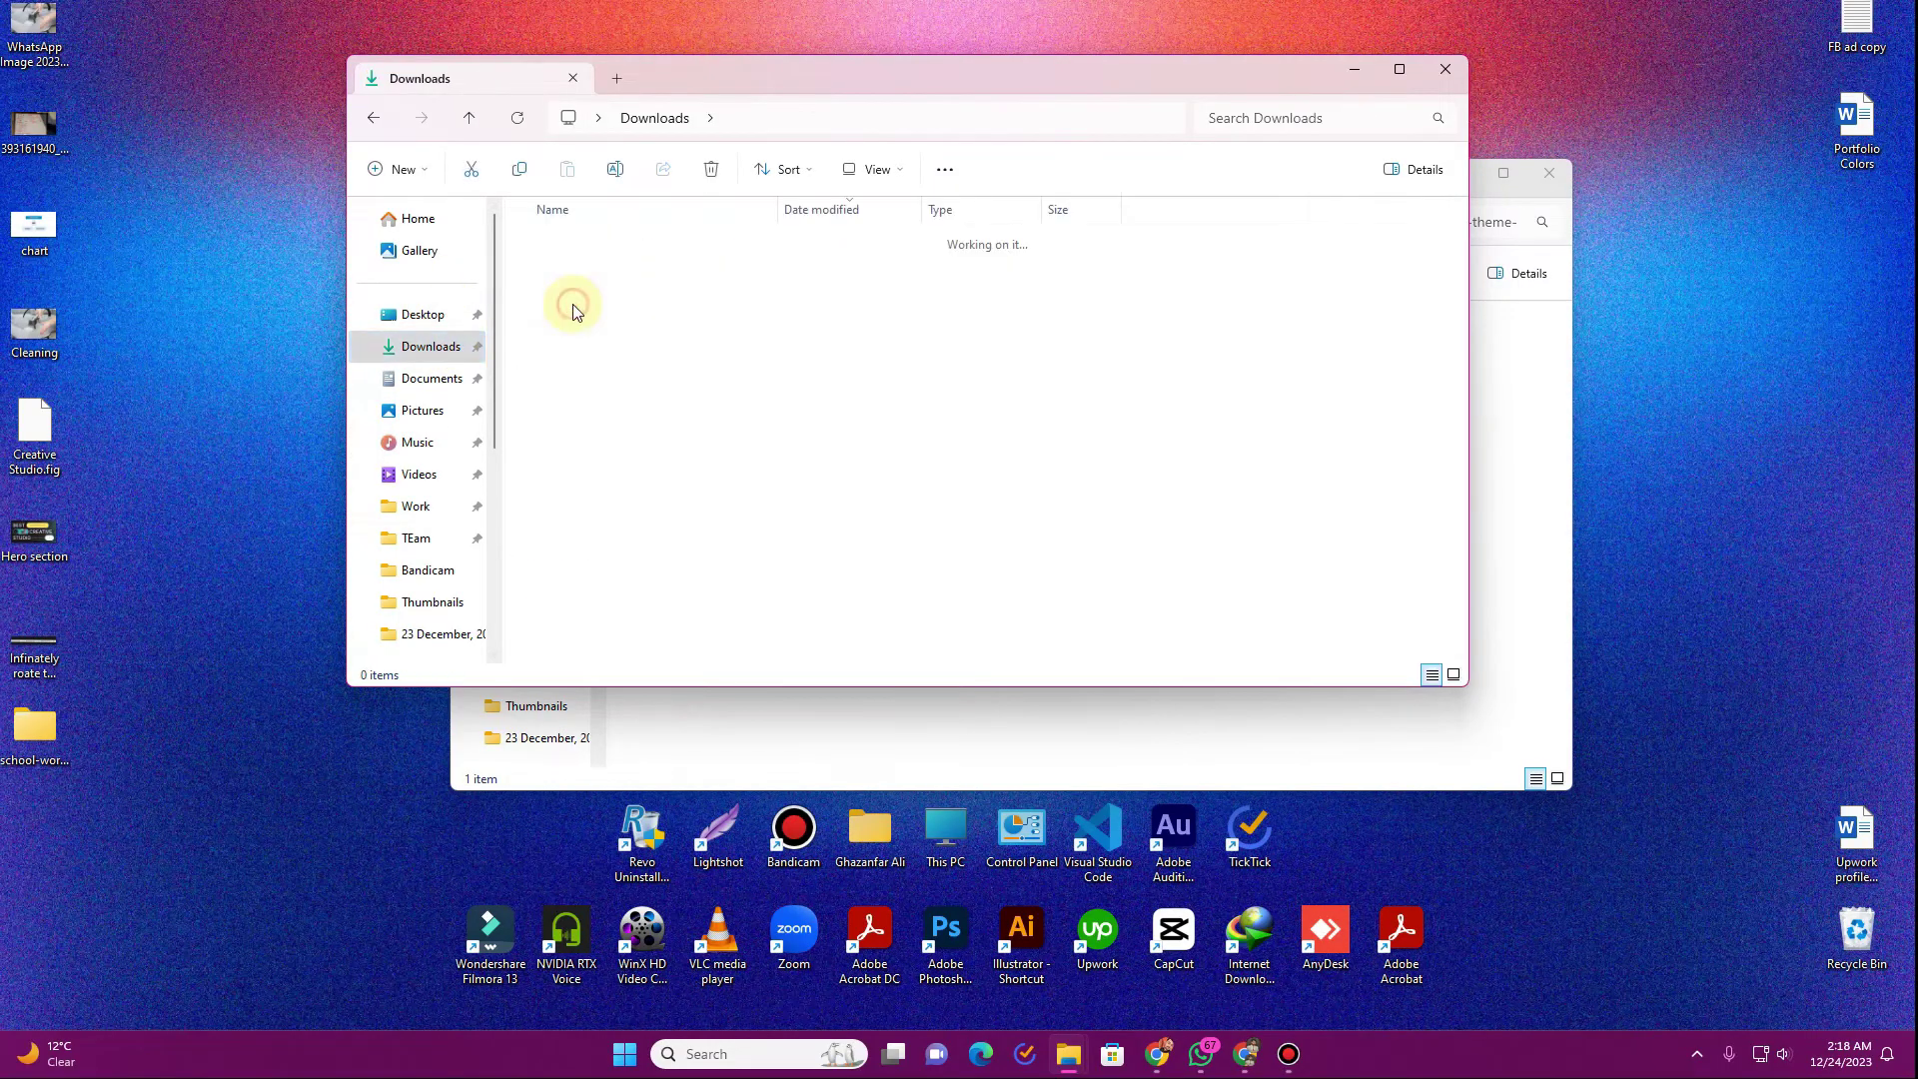
pyautogui.doubleClick(590, 276)
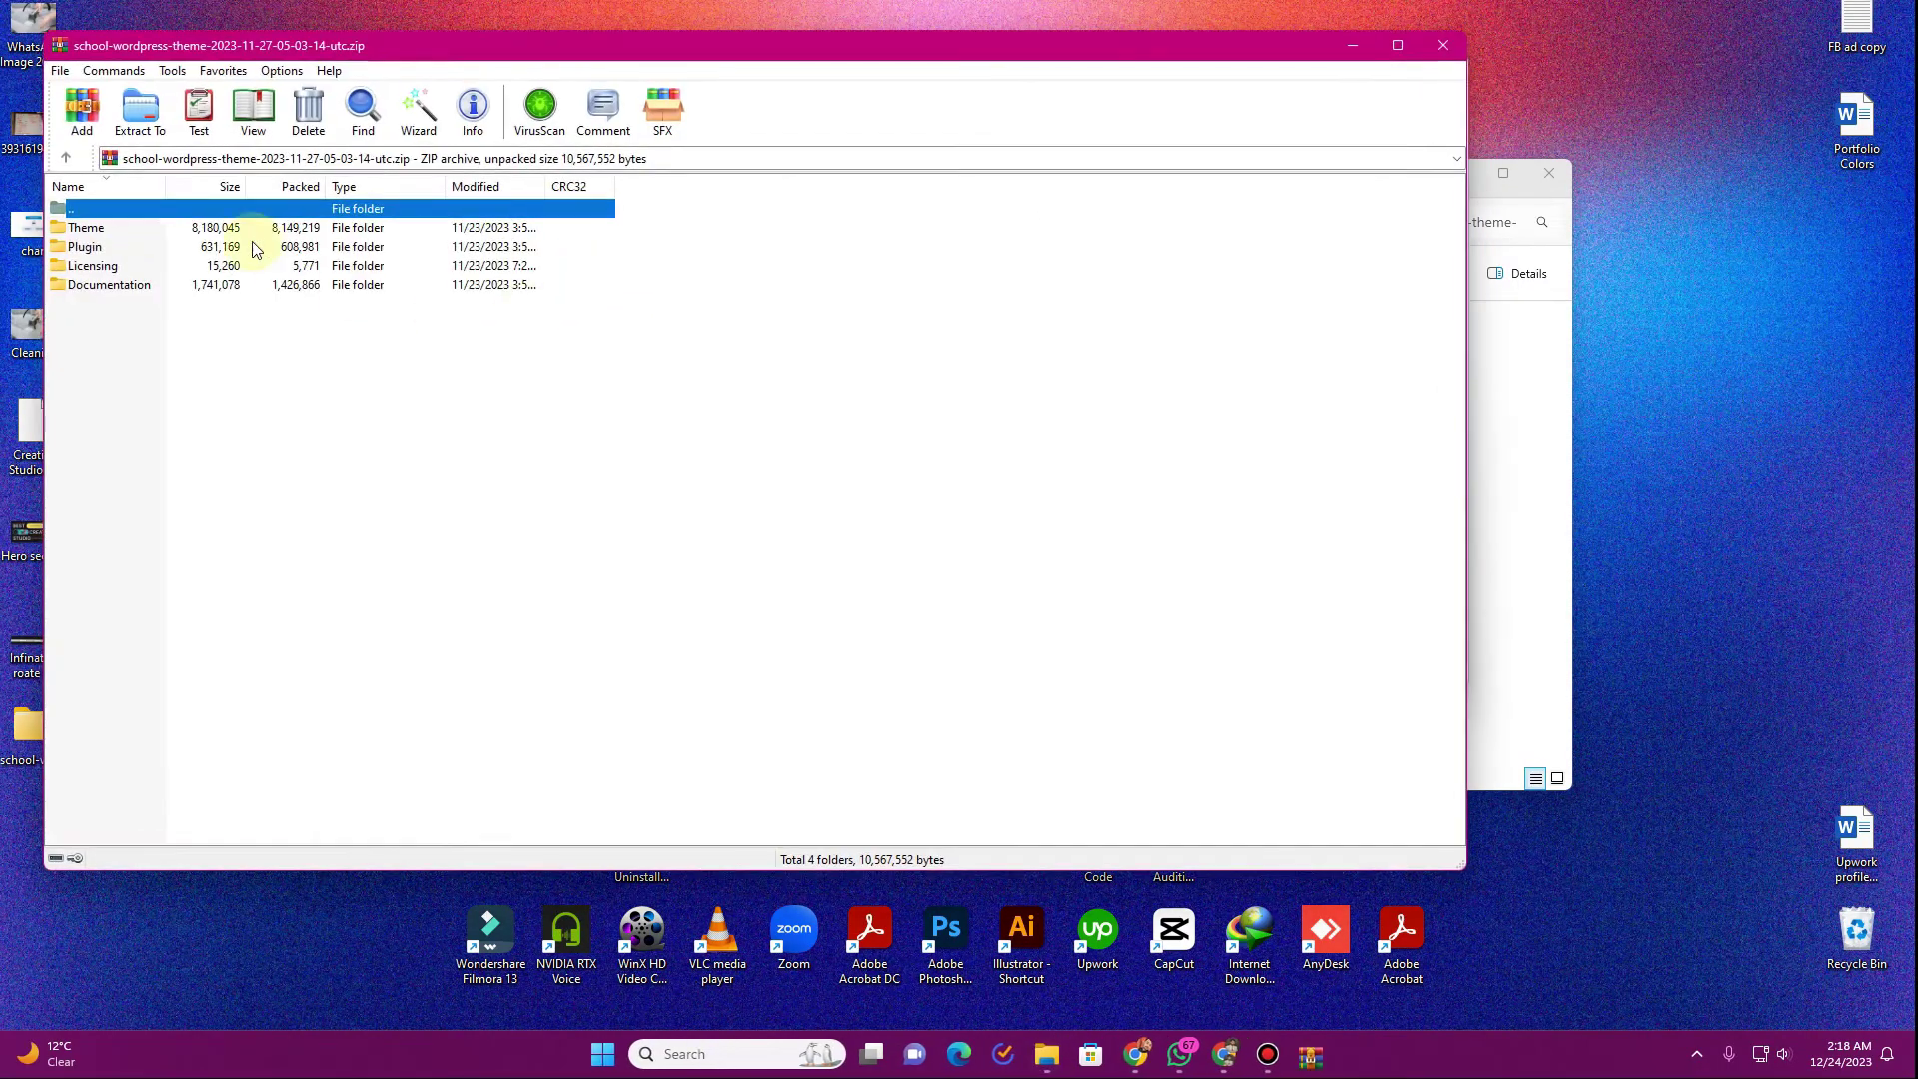
# - Extract the archive's Theme folder into the school-wordpress-theme folder on the Desktop
pyautogui.click(90, 229)
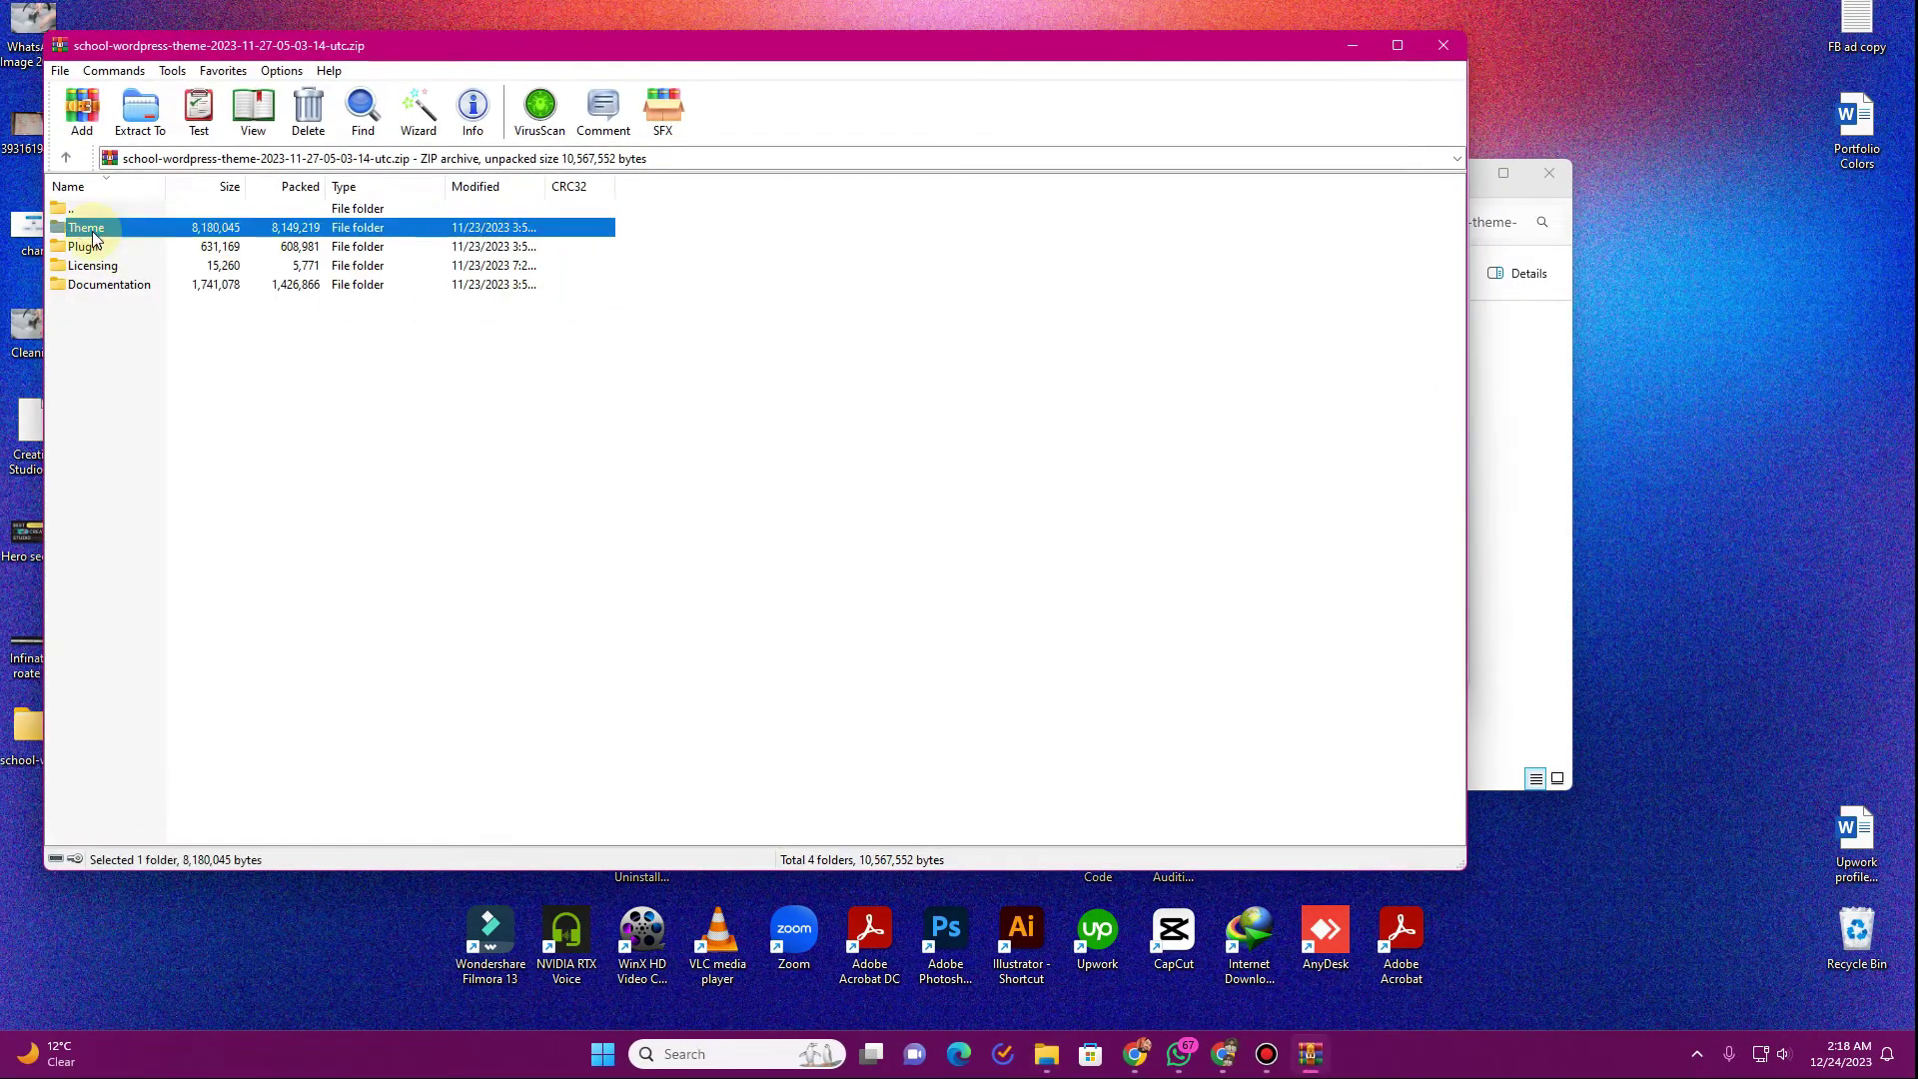
pyautogui.click(140, 108)
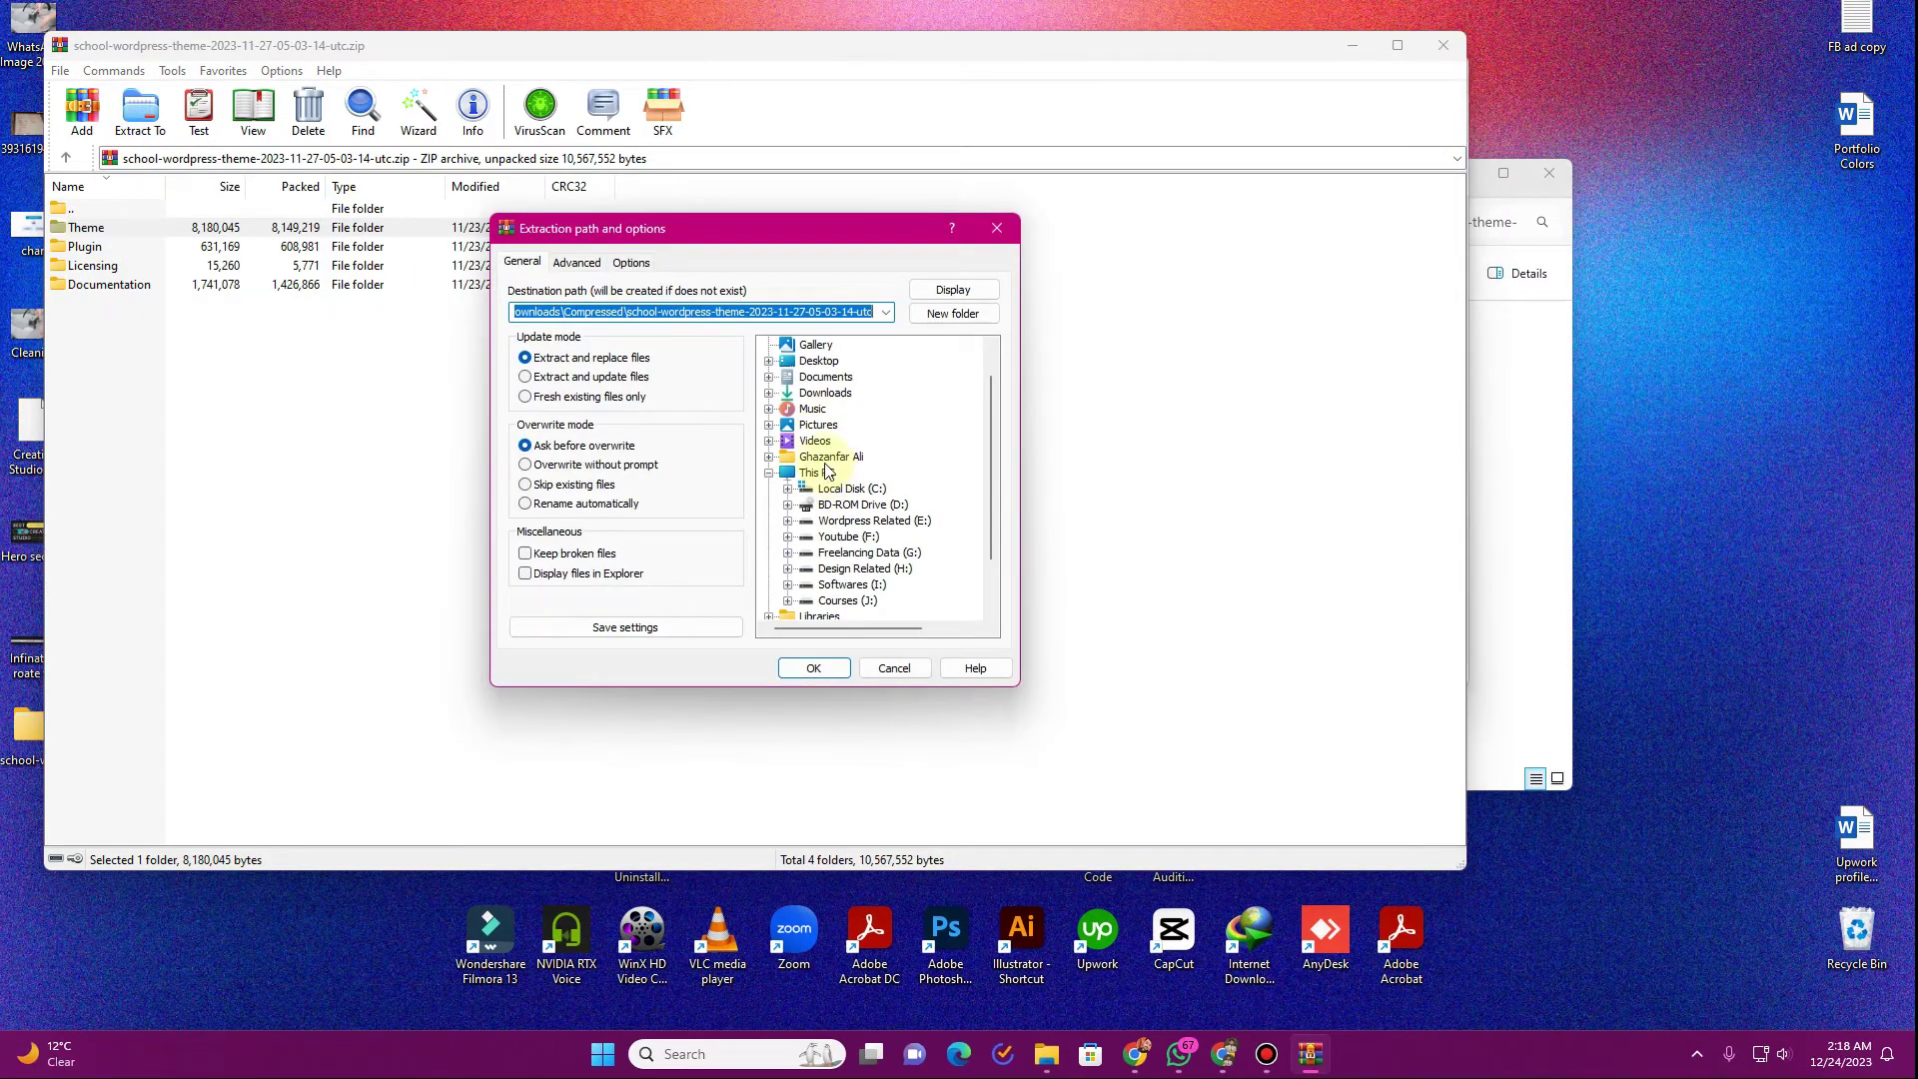
pyautogui.scroll(1, 825, 479)
pyautogui.click(772, 398)
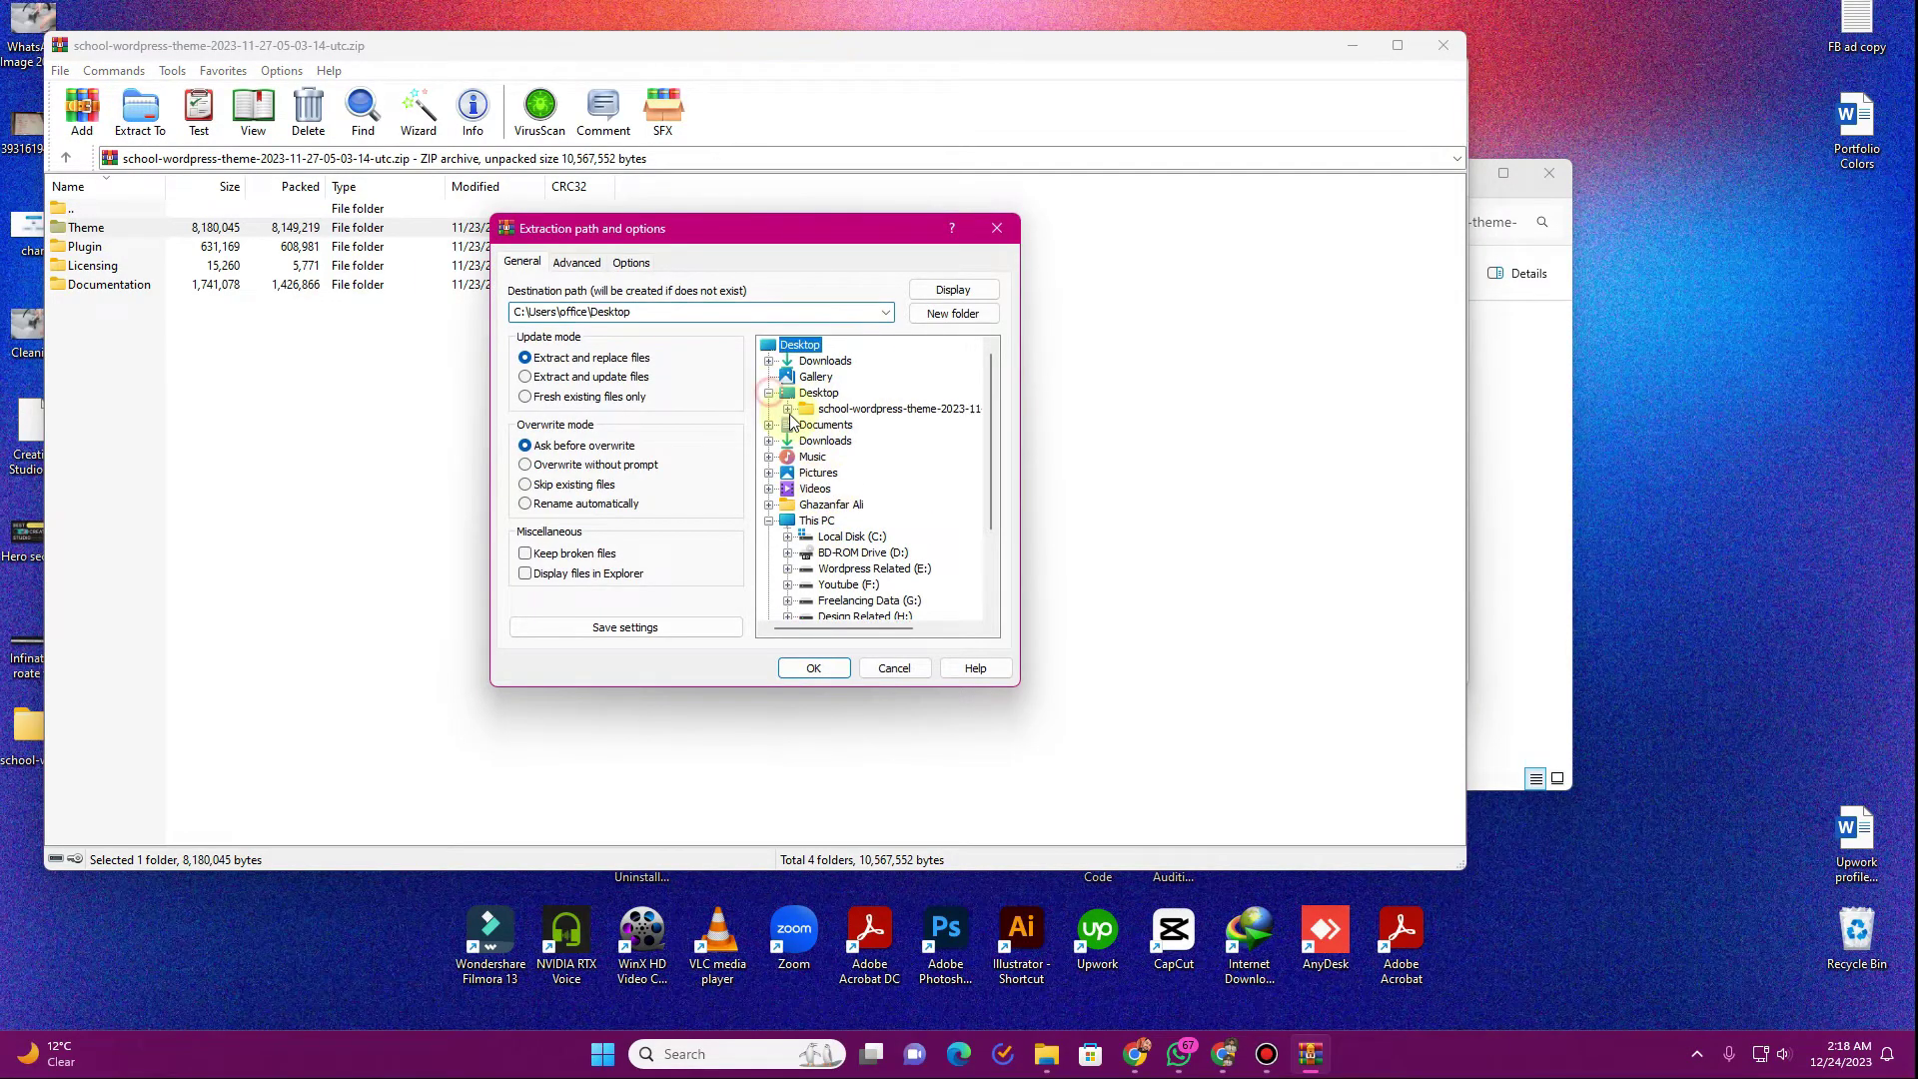
pyautogui.click(849, 409)
pyautogui.click(816, 672)
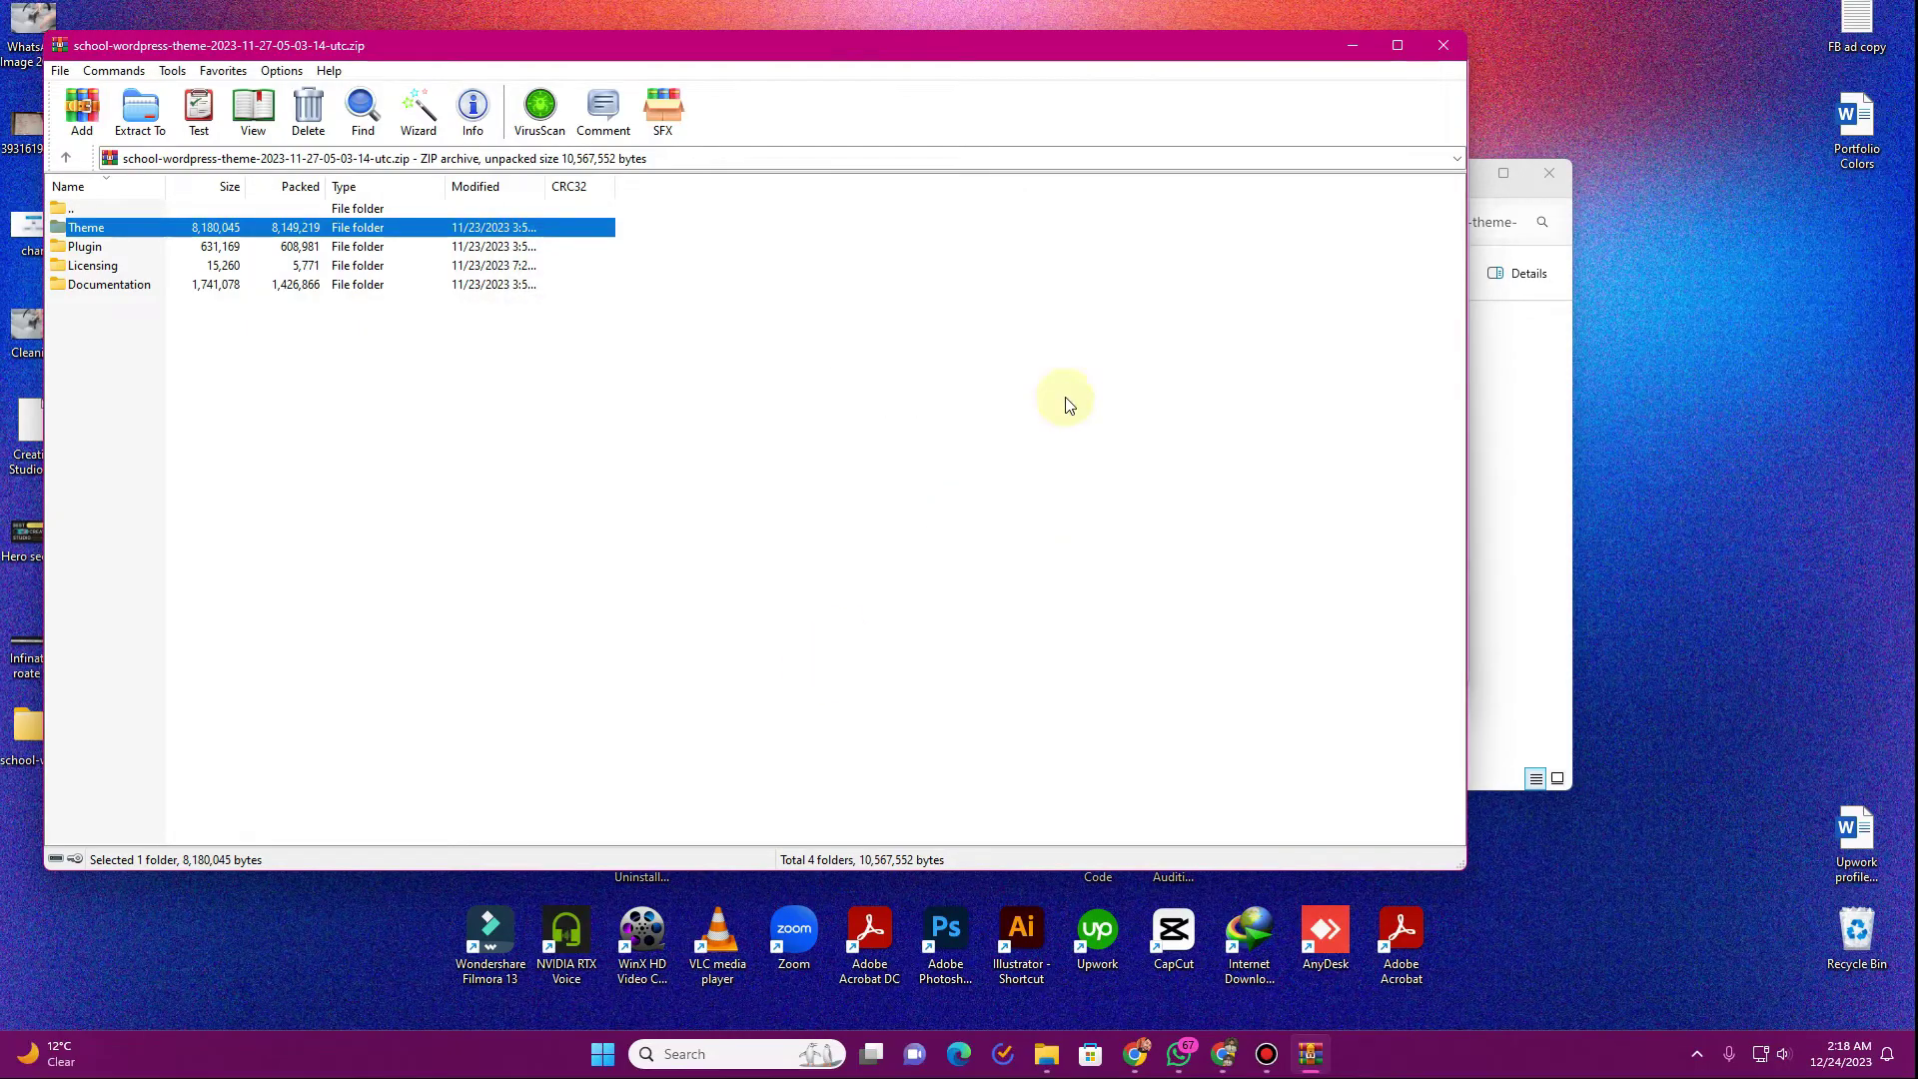
# - Close WinRAR and the Compressed window, then open the extracted Theme folder
pyautogui.click(1443, 45)
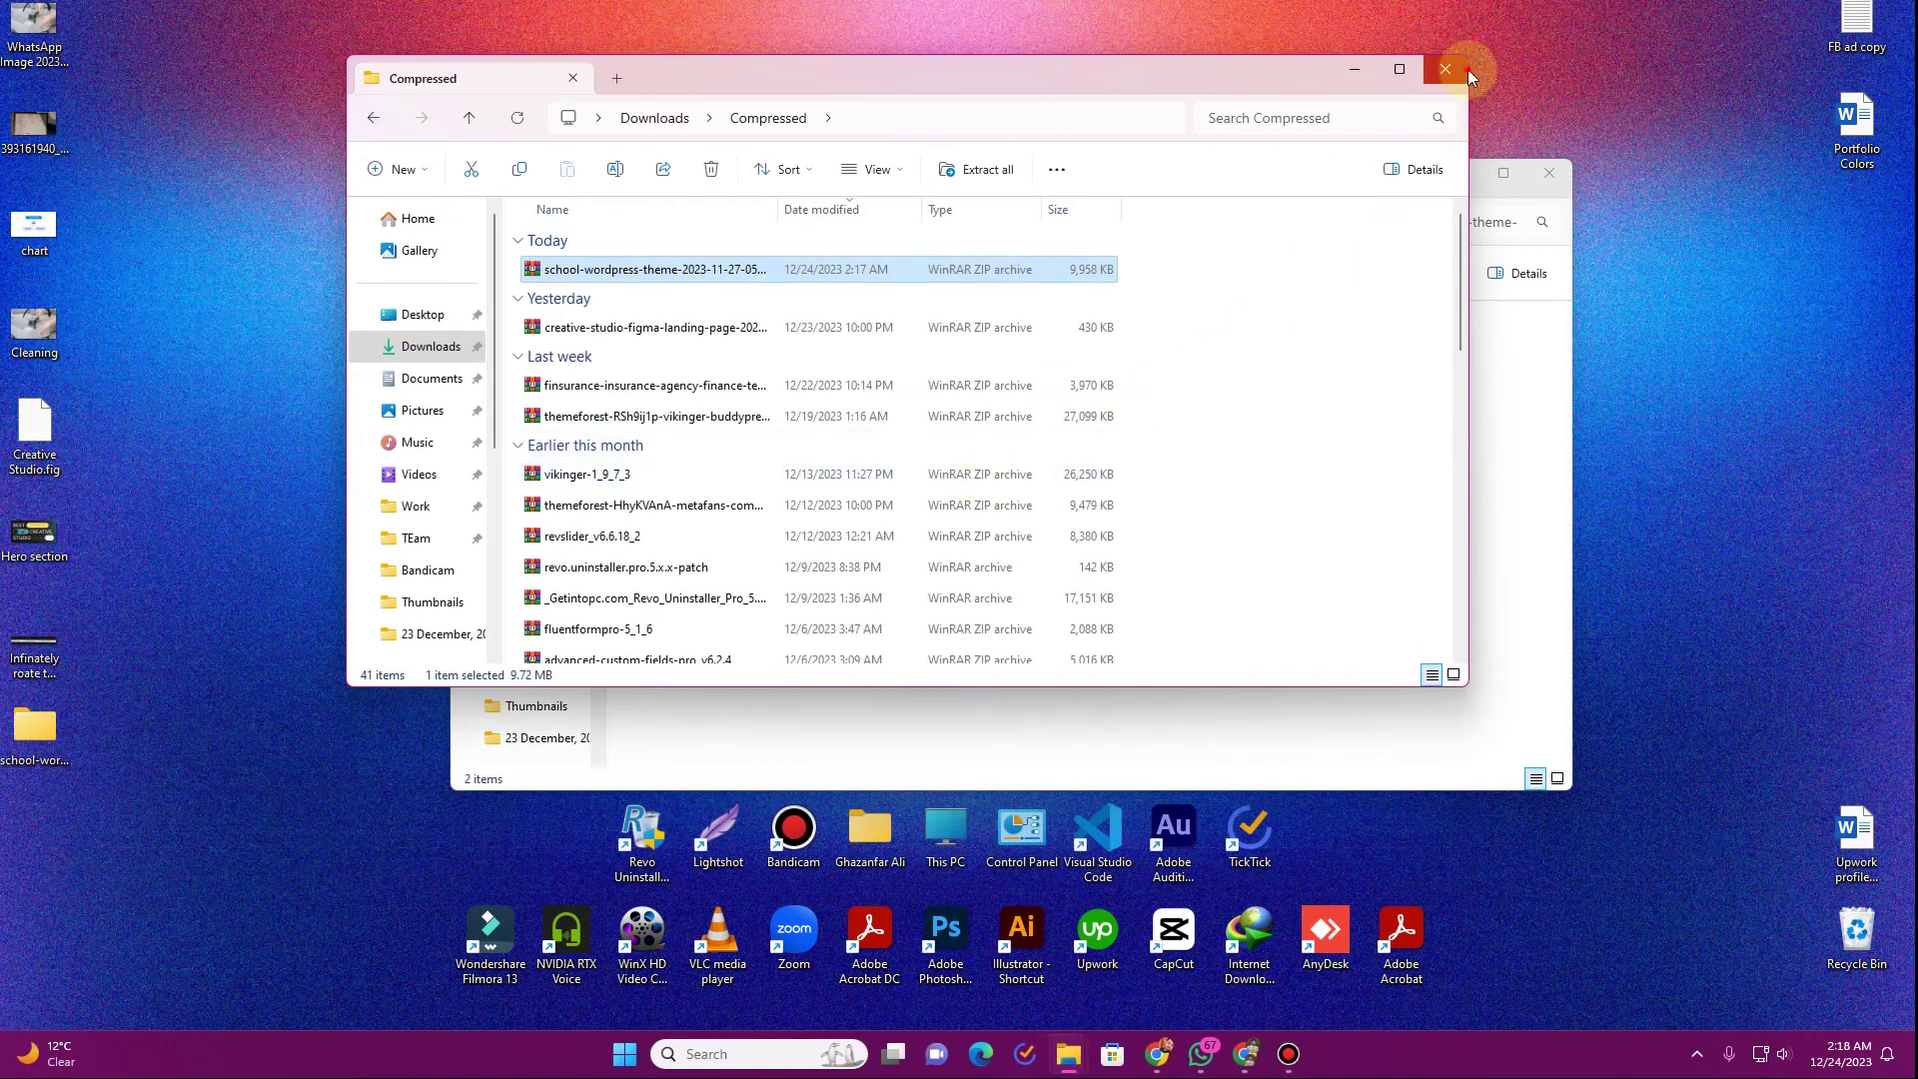
pyautogui.click(1464, 71)
pyautogui.doubleClick(730, 461)
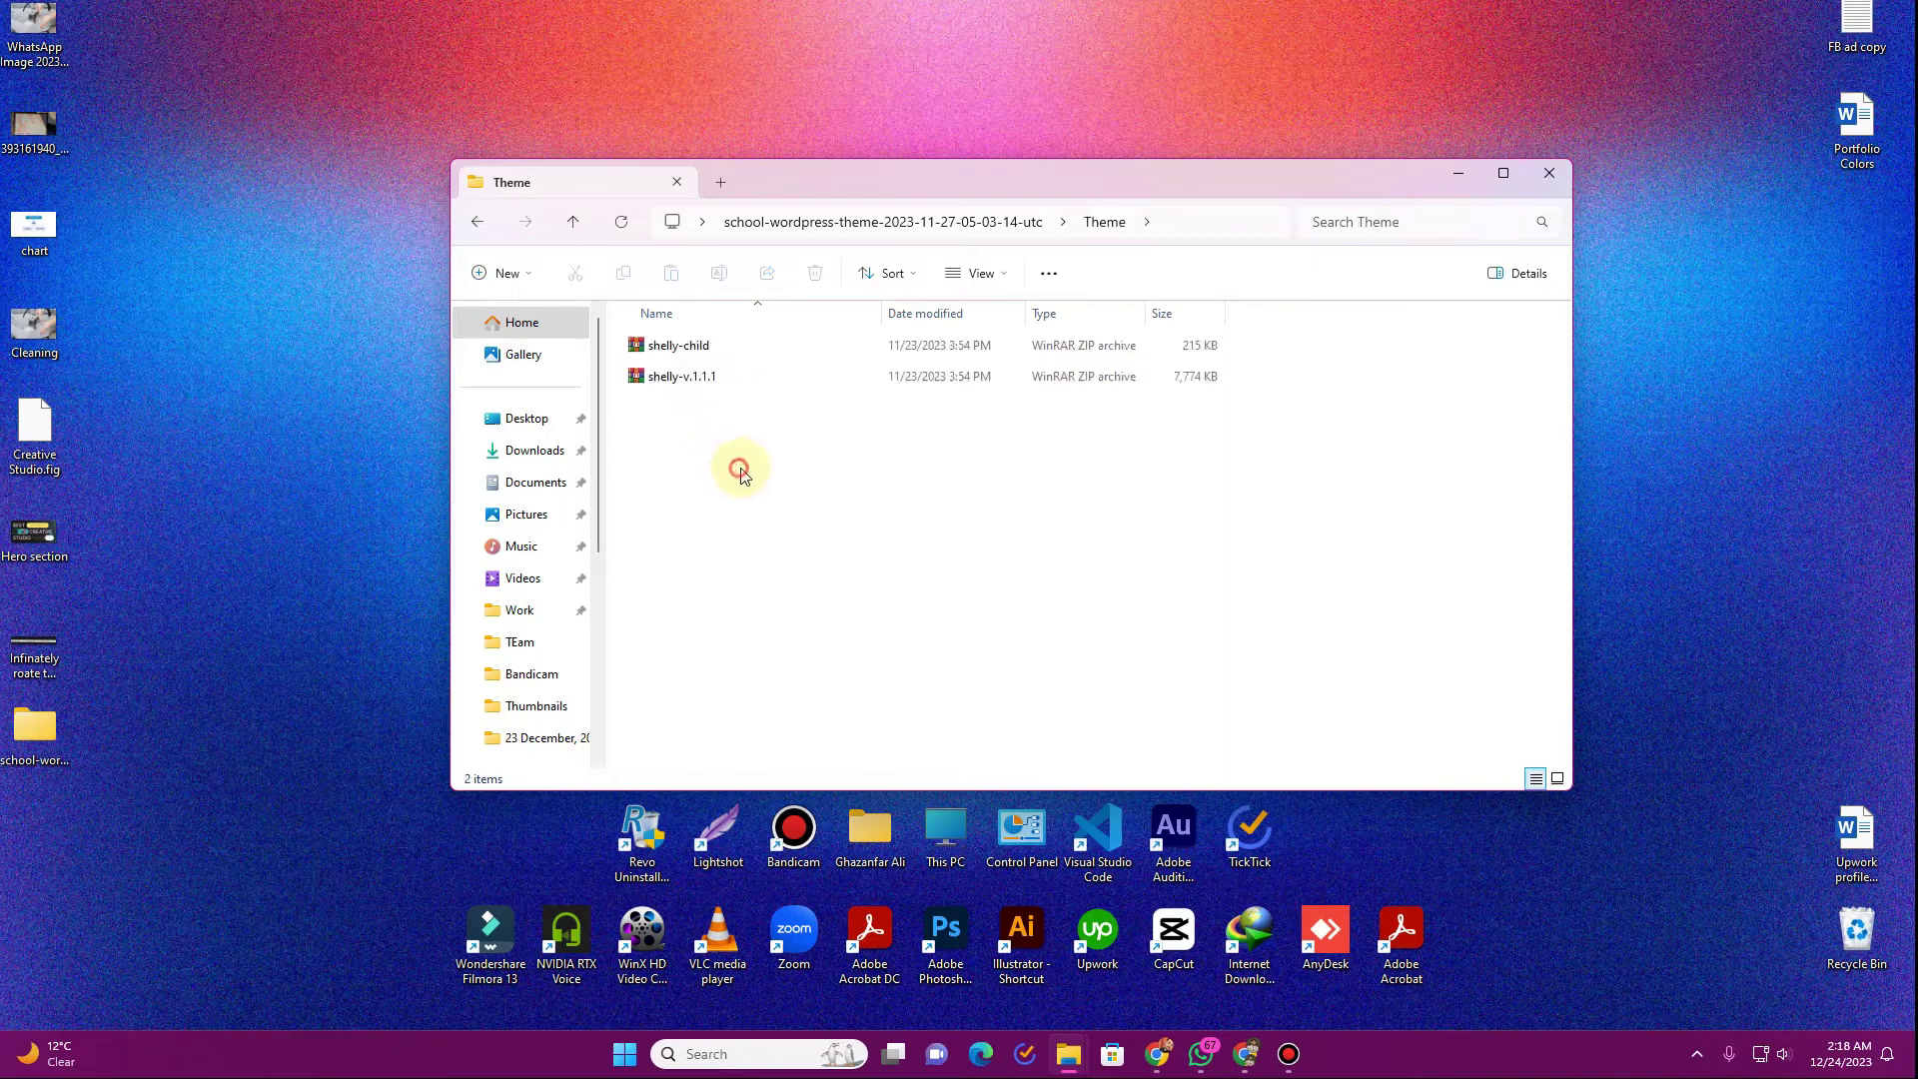
pyautogui.click(1248, 1060)
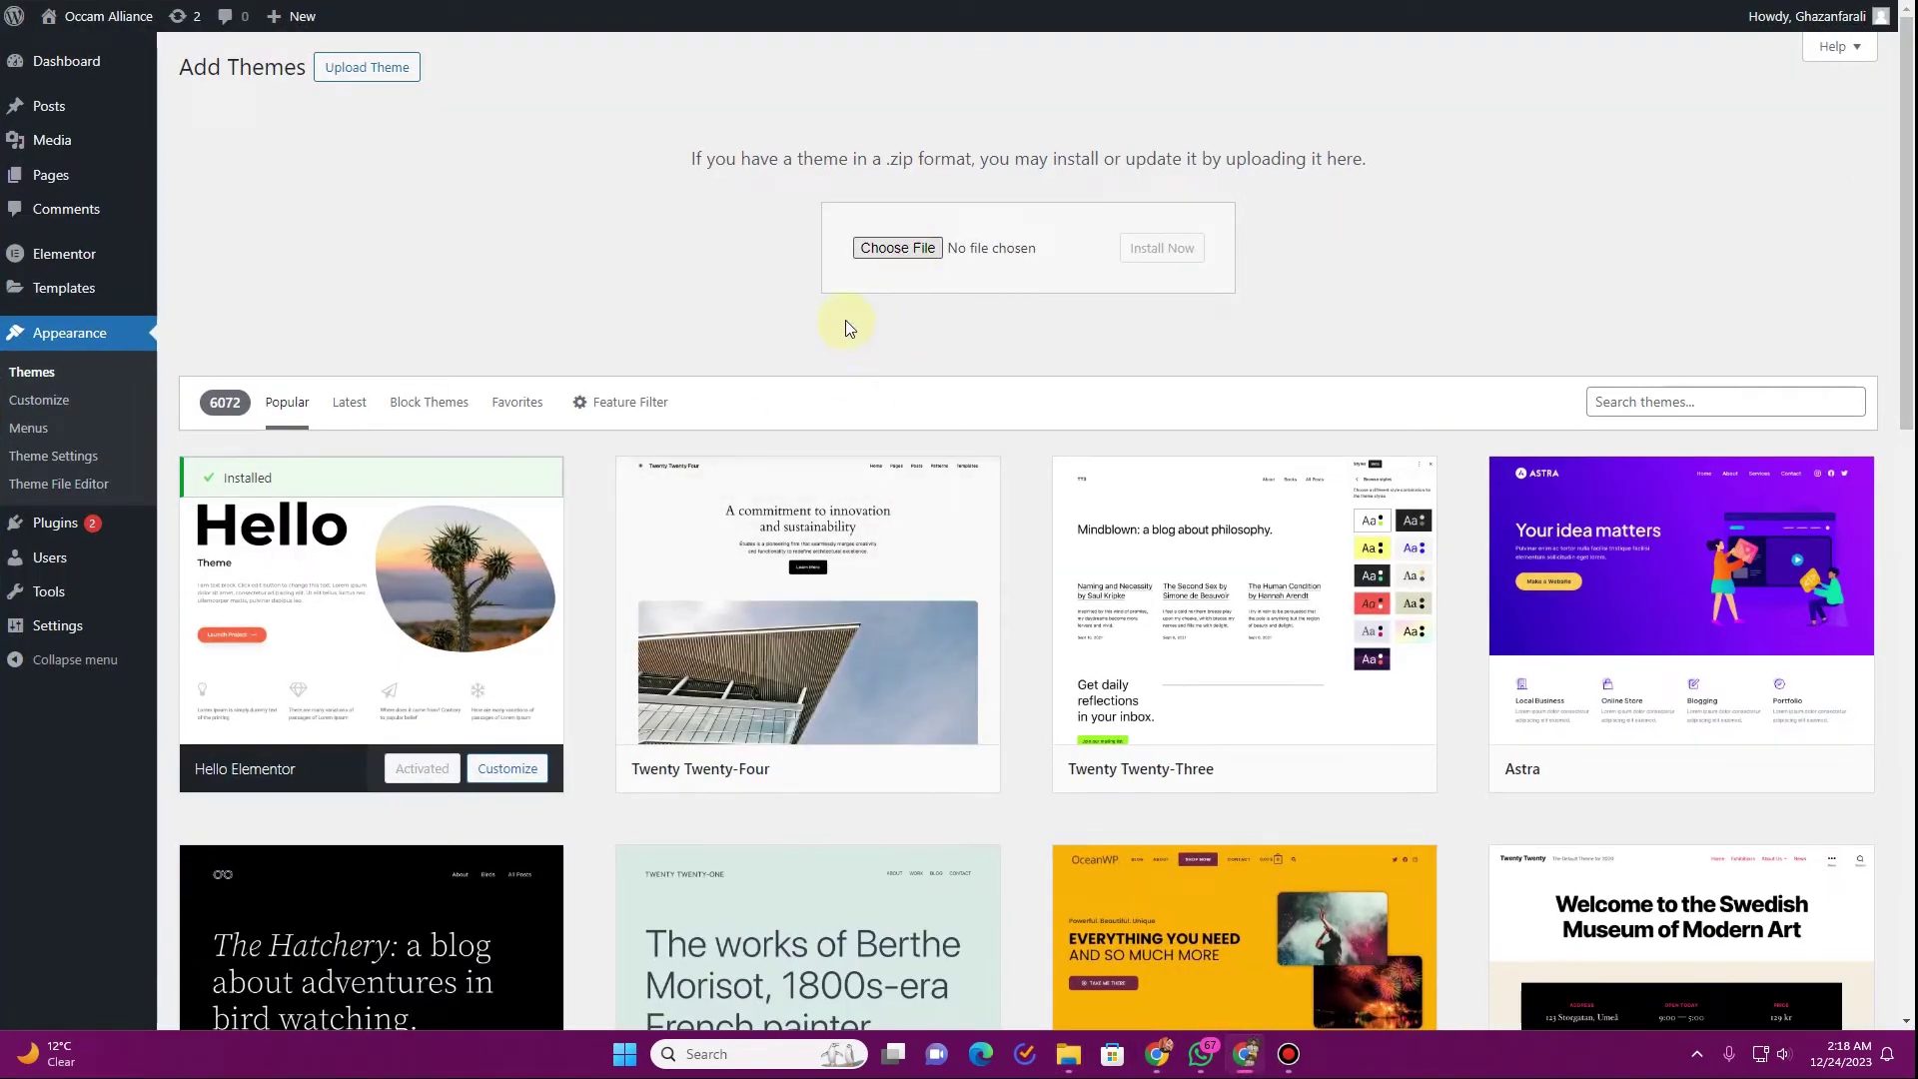
# - Upload shelly-v.1.1.1.zip from the Theme folder, install it, and activate the Shelly theme
pyautogui.doubleClick(255, 78)
pyautogui.doubleClick(255, 74)
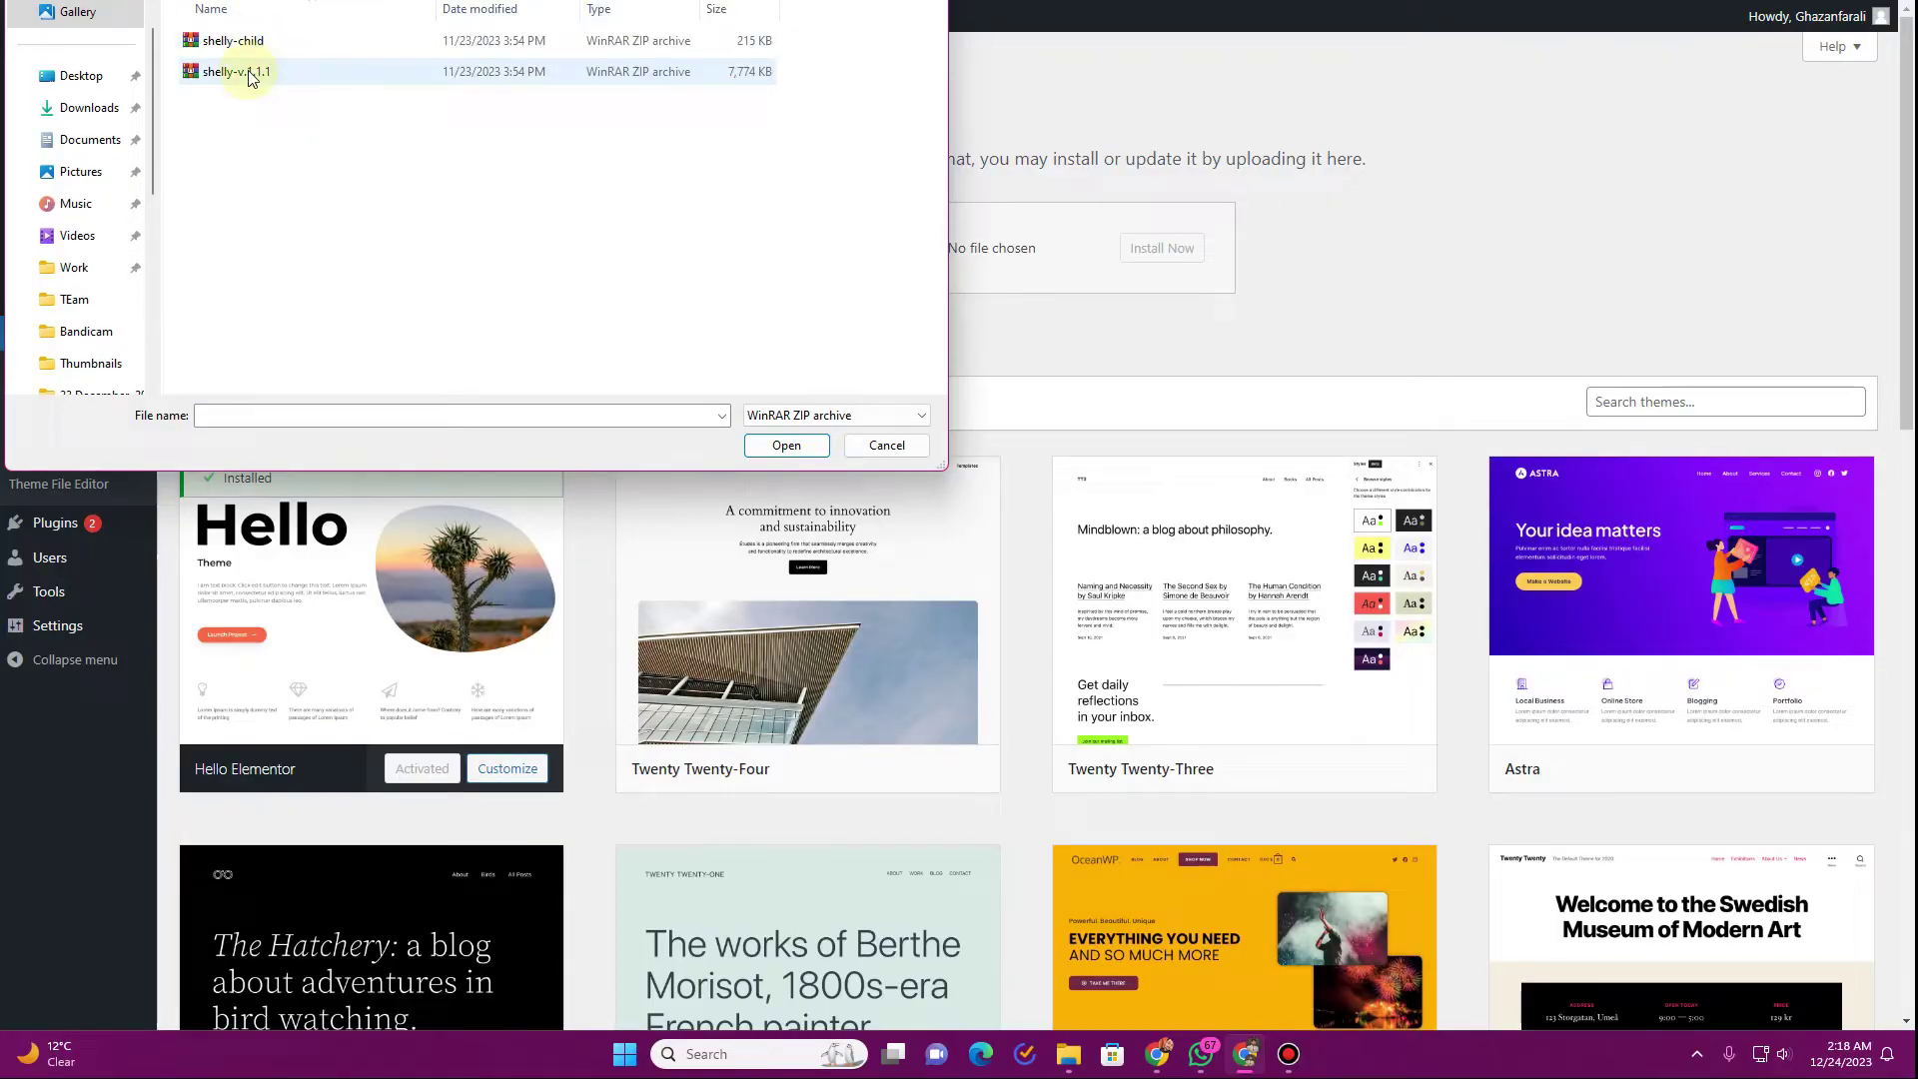
pyautogui.doubleClick(249, 74)
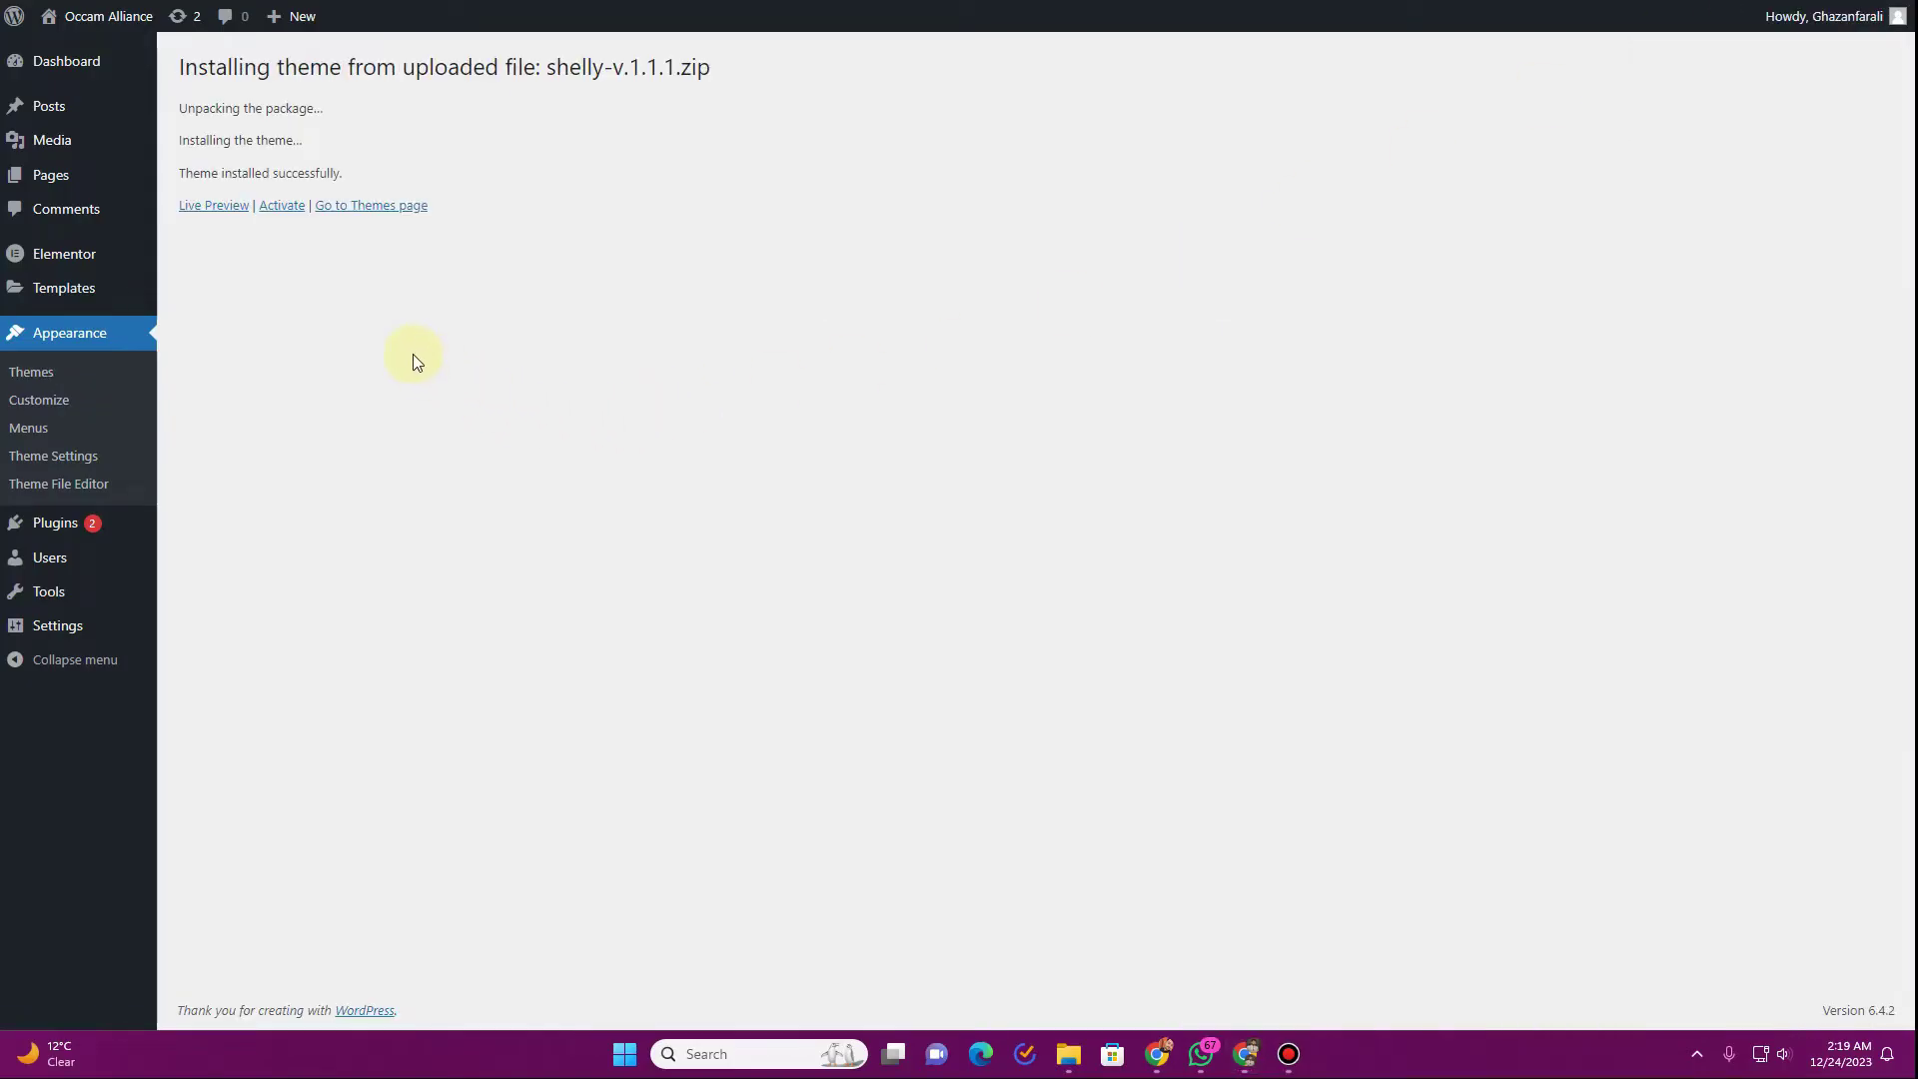
pyautogui.click(282, 207)
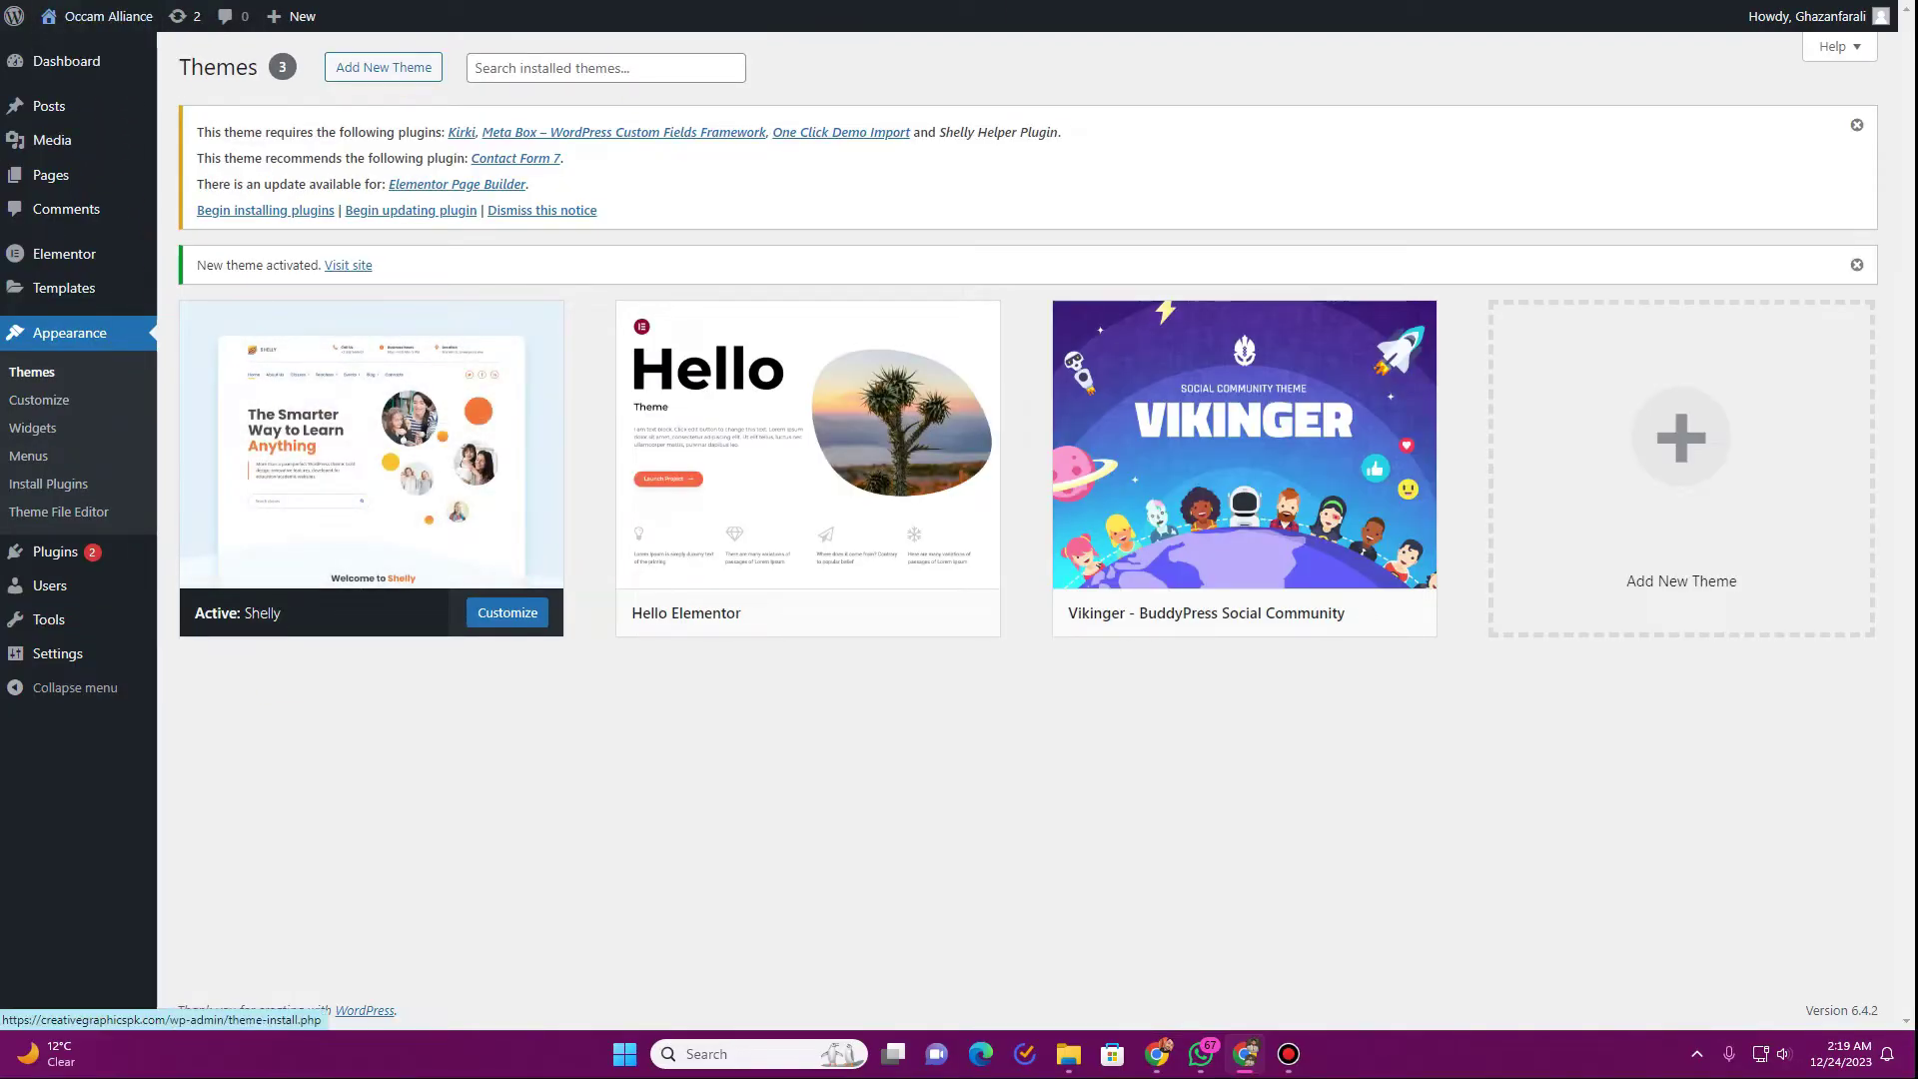
pyautogui.click(348, 265)
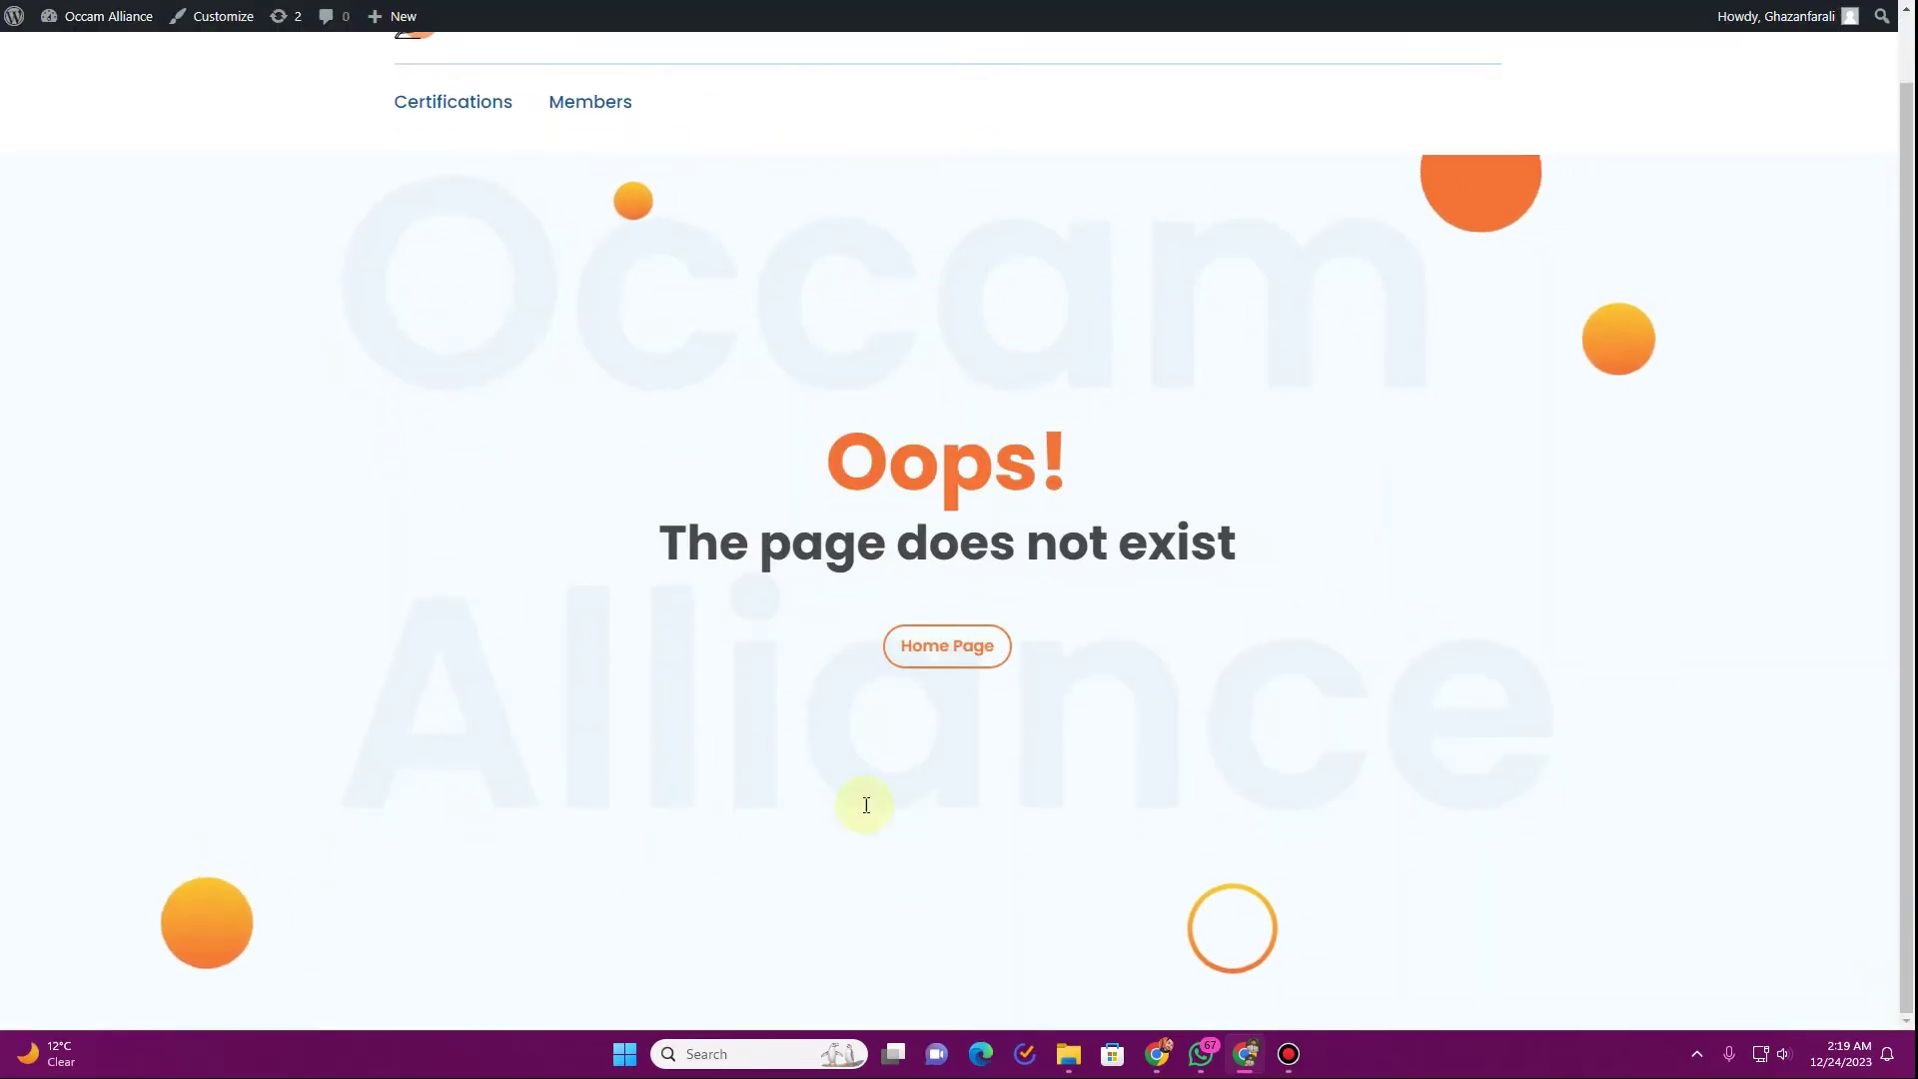
pyautogui.scroll(1, 571, 304)
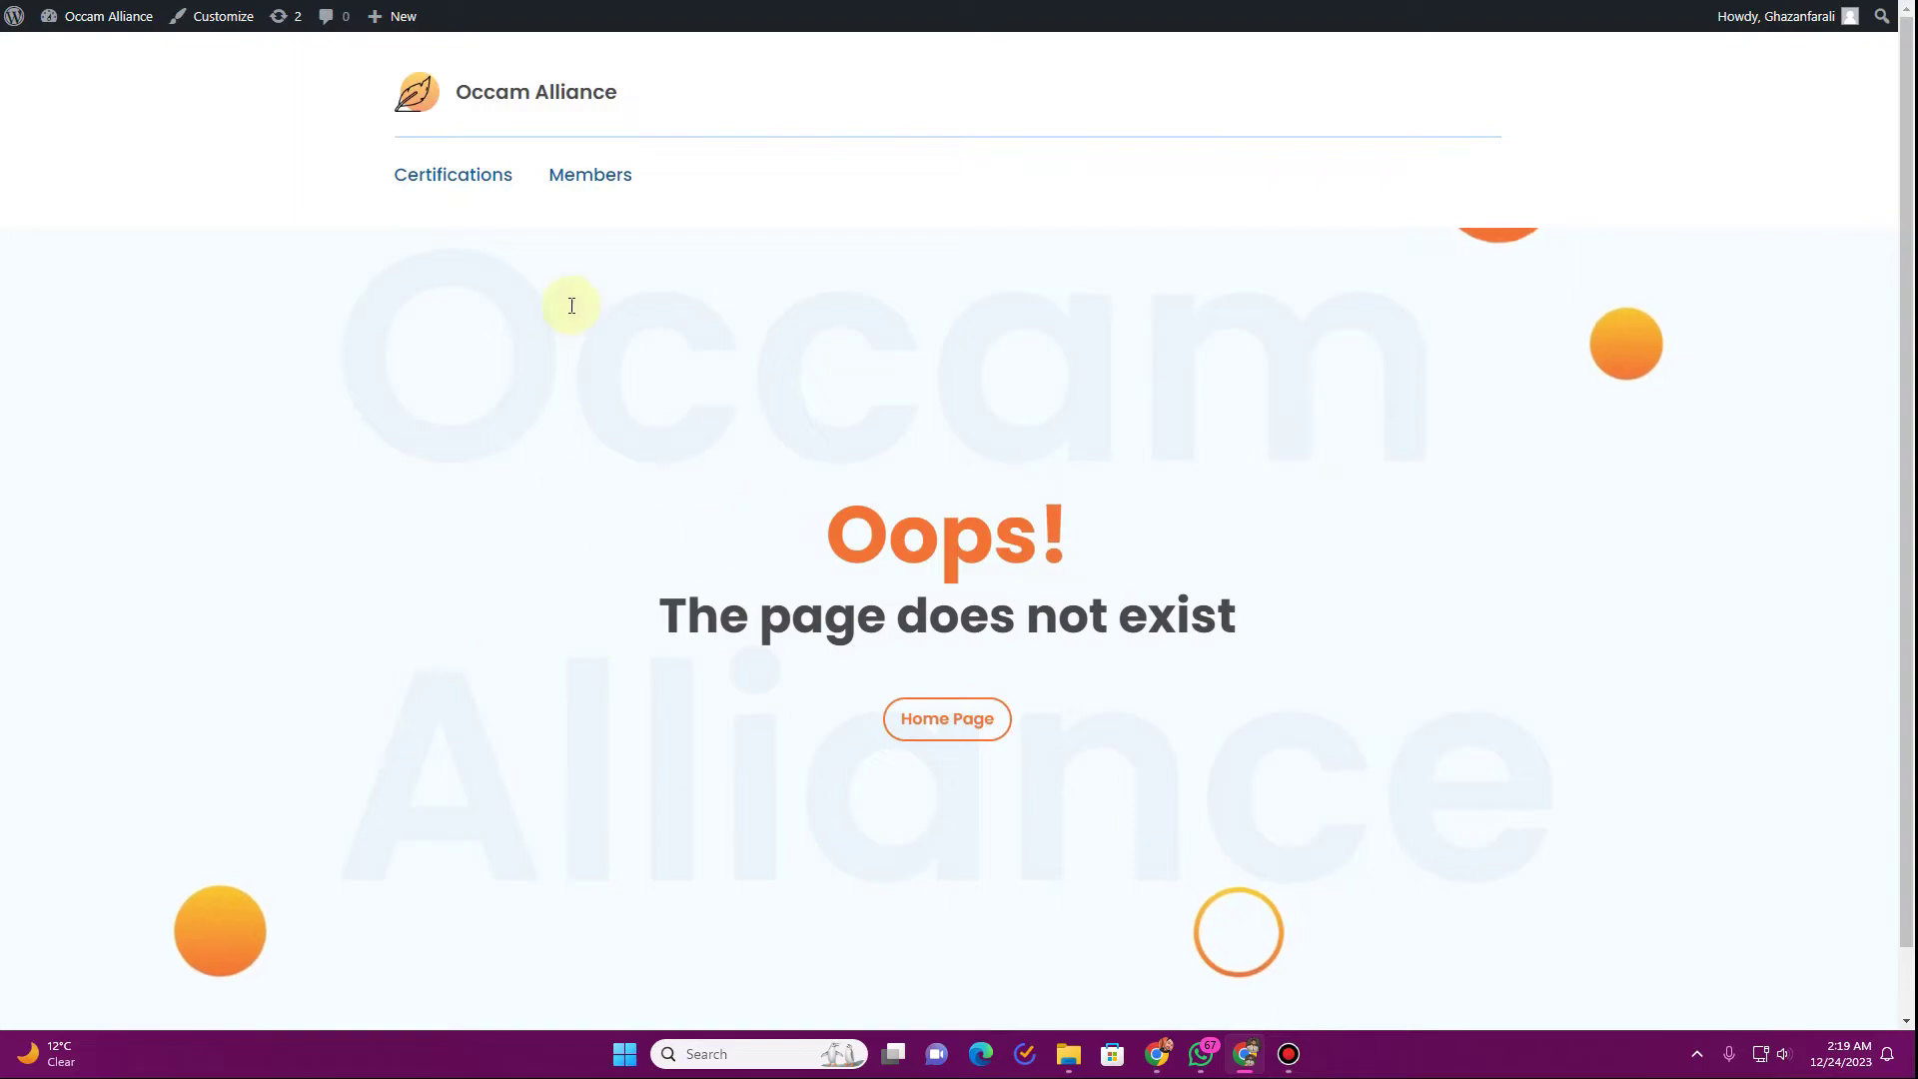
pyautogui.hotkey('alt', 'Left')
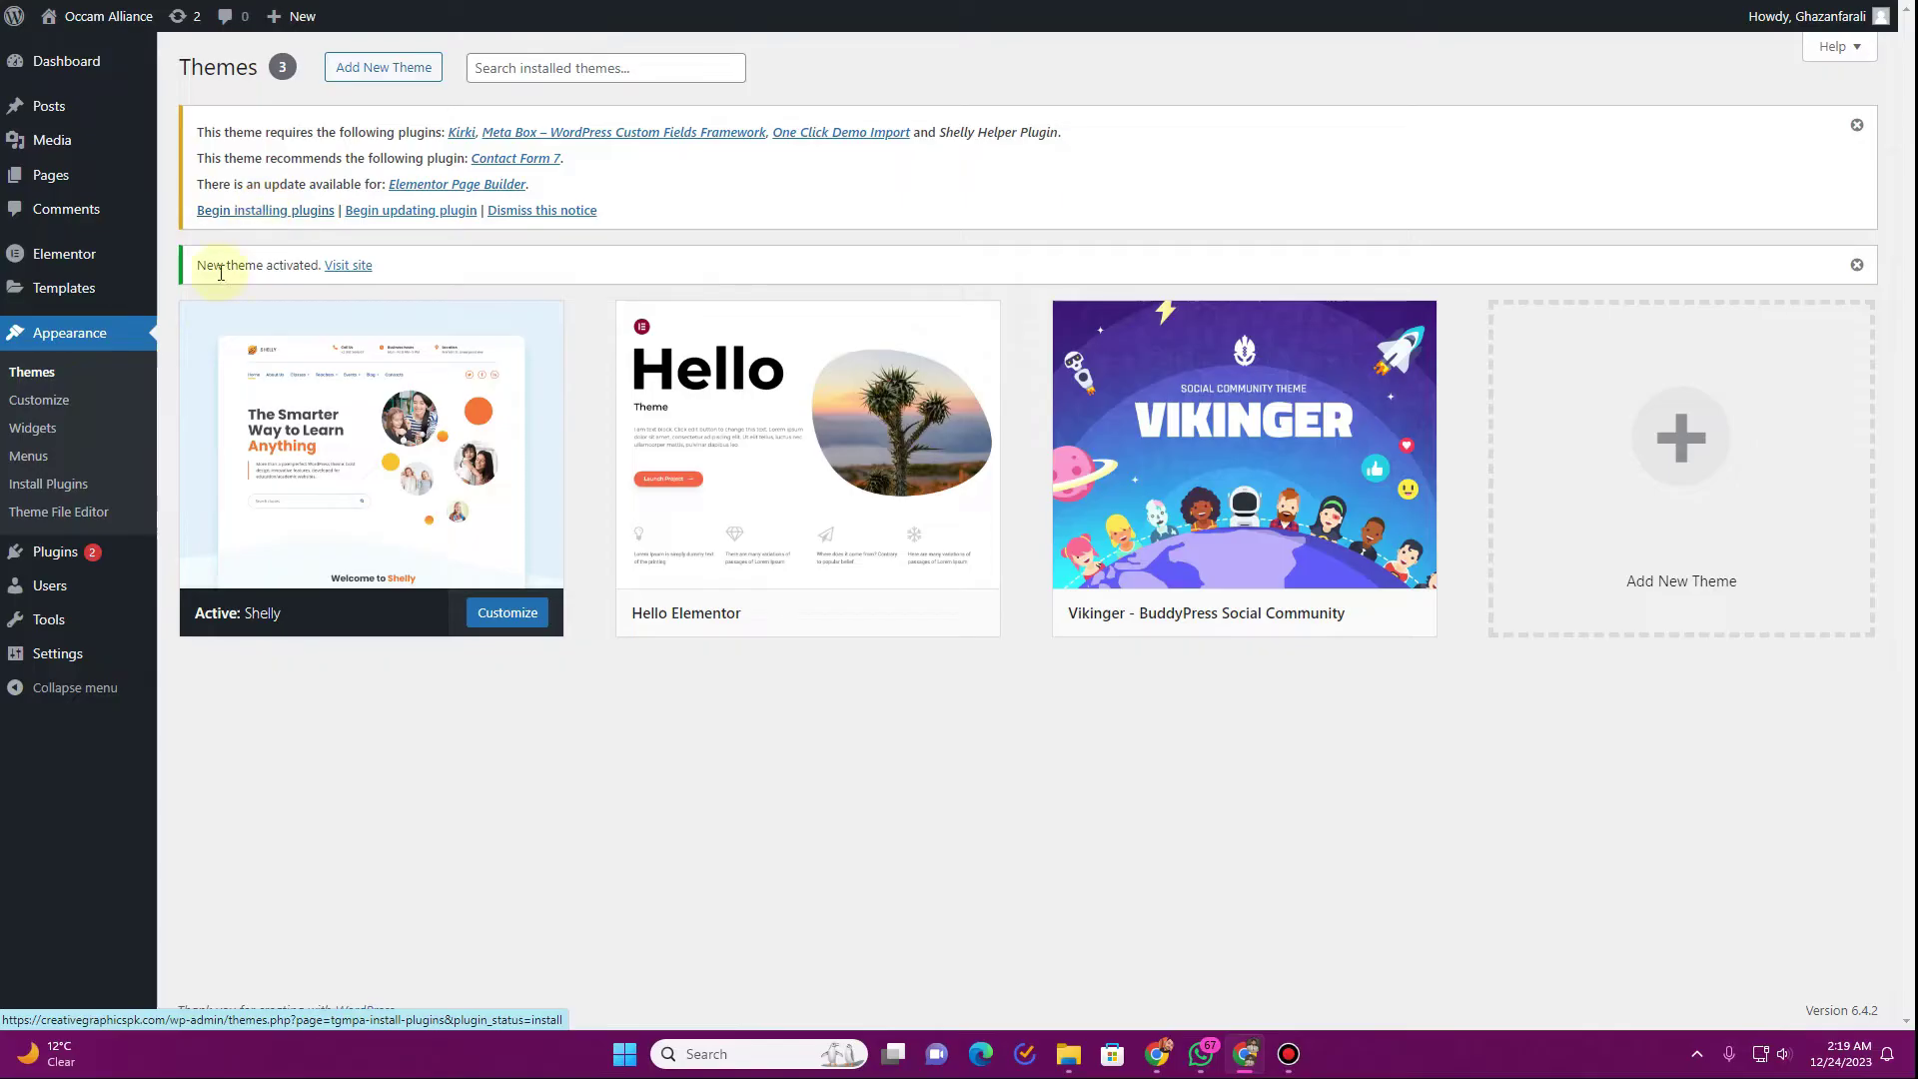
pyautogui.click(60, 551)
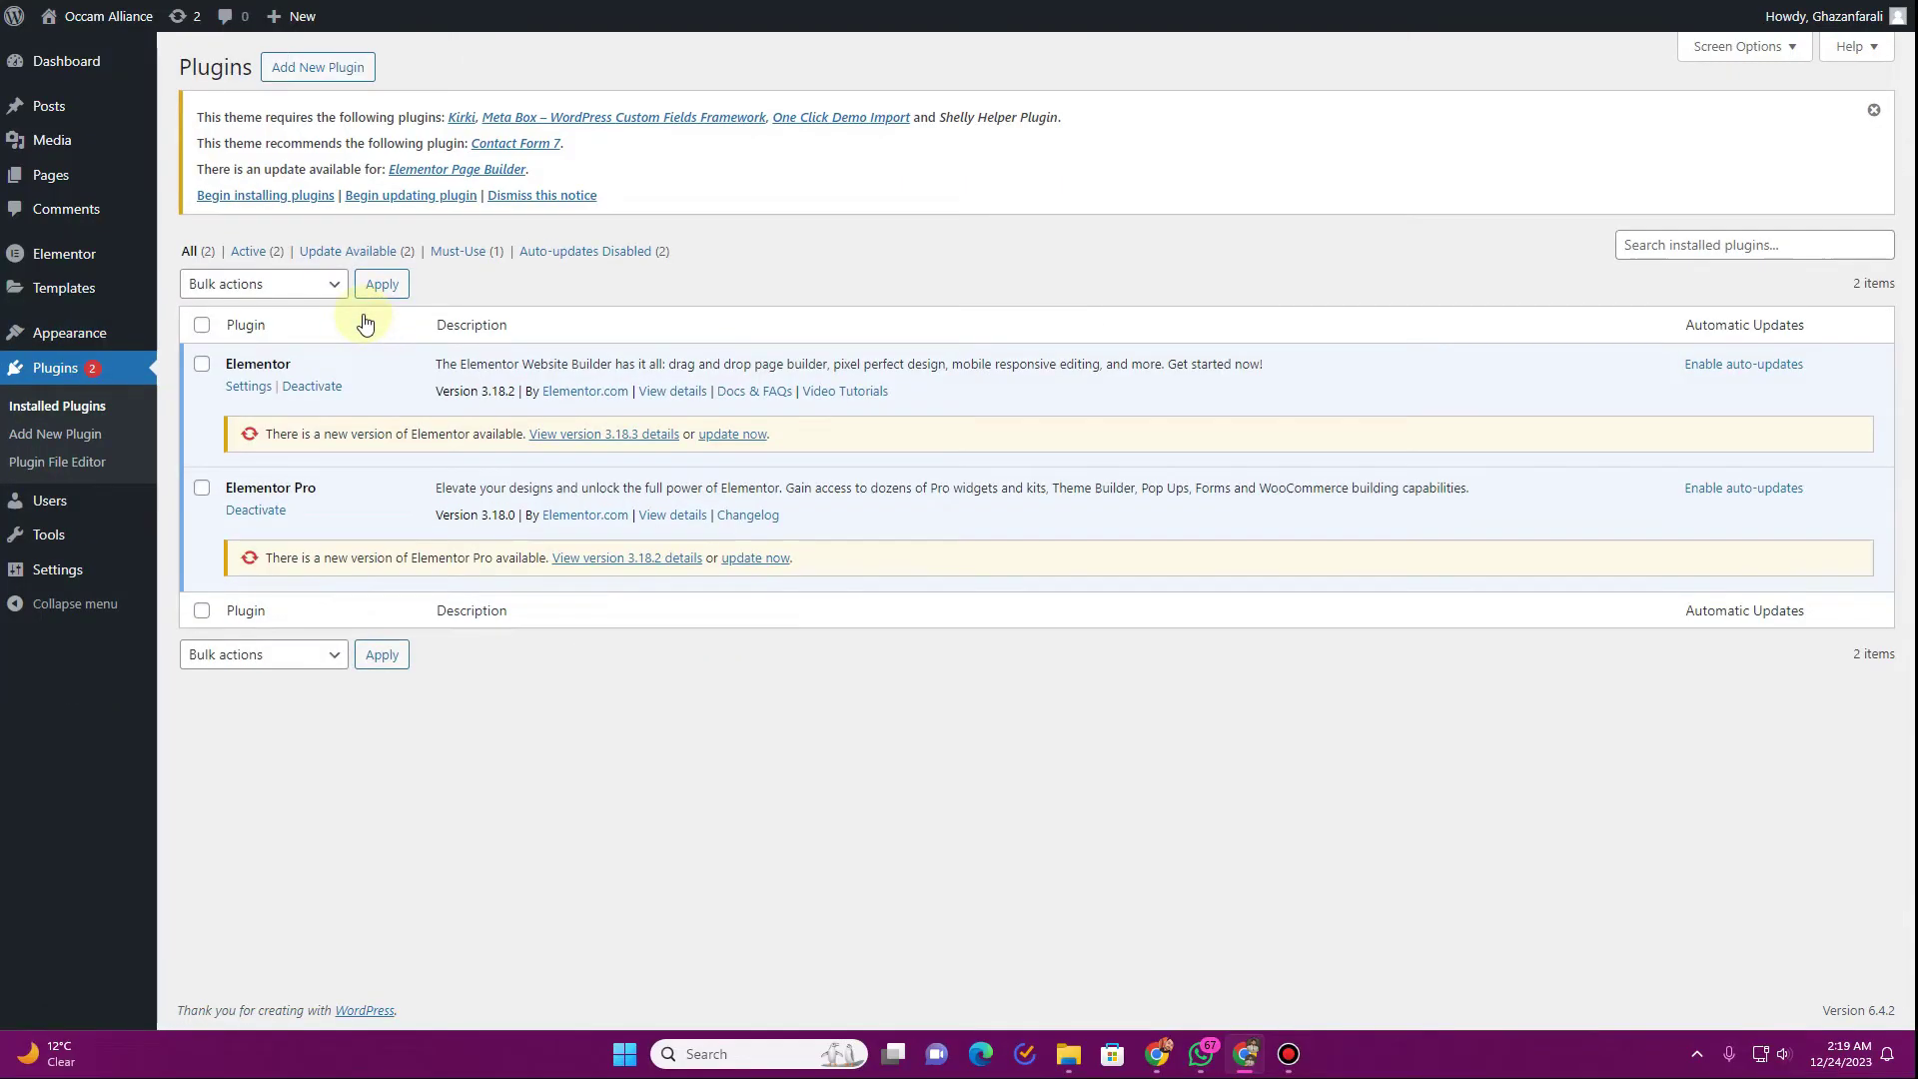
# - Upload shelly-core-v.1.1.1.zip from the extracted Plugin folder and install the Shelly Helper plugin
pyautogui.click(321, 79)
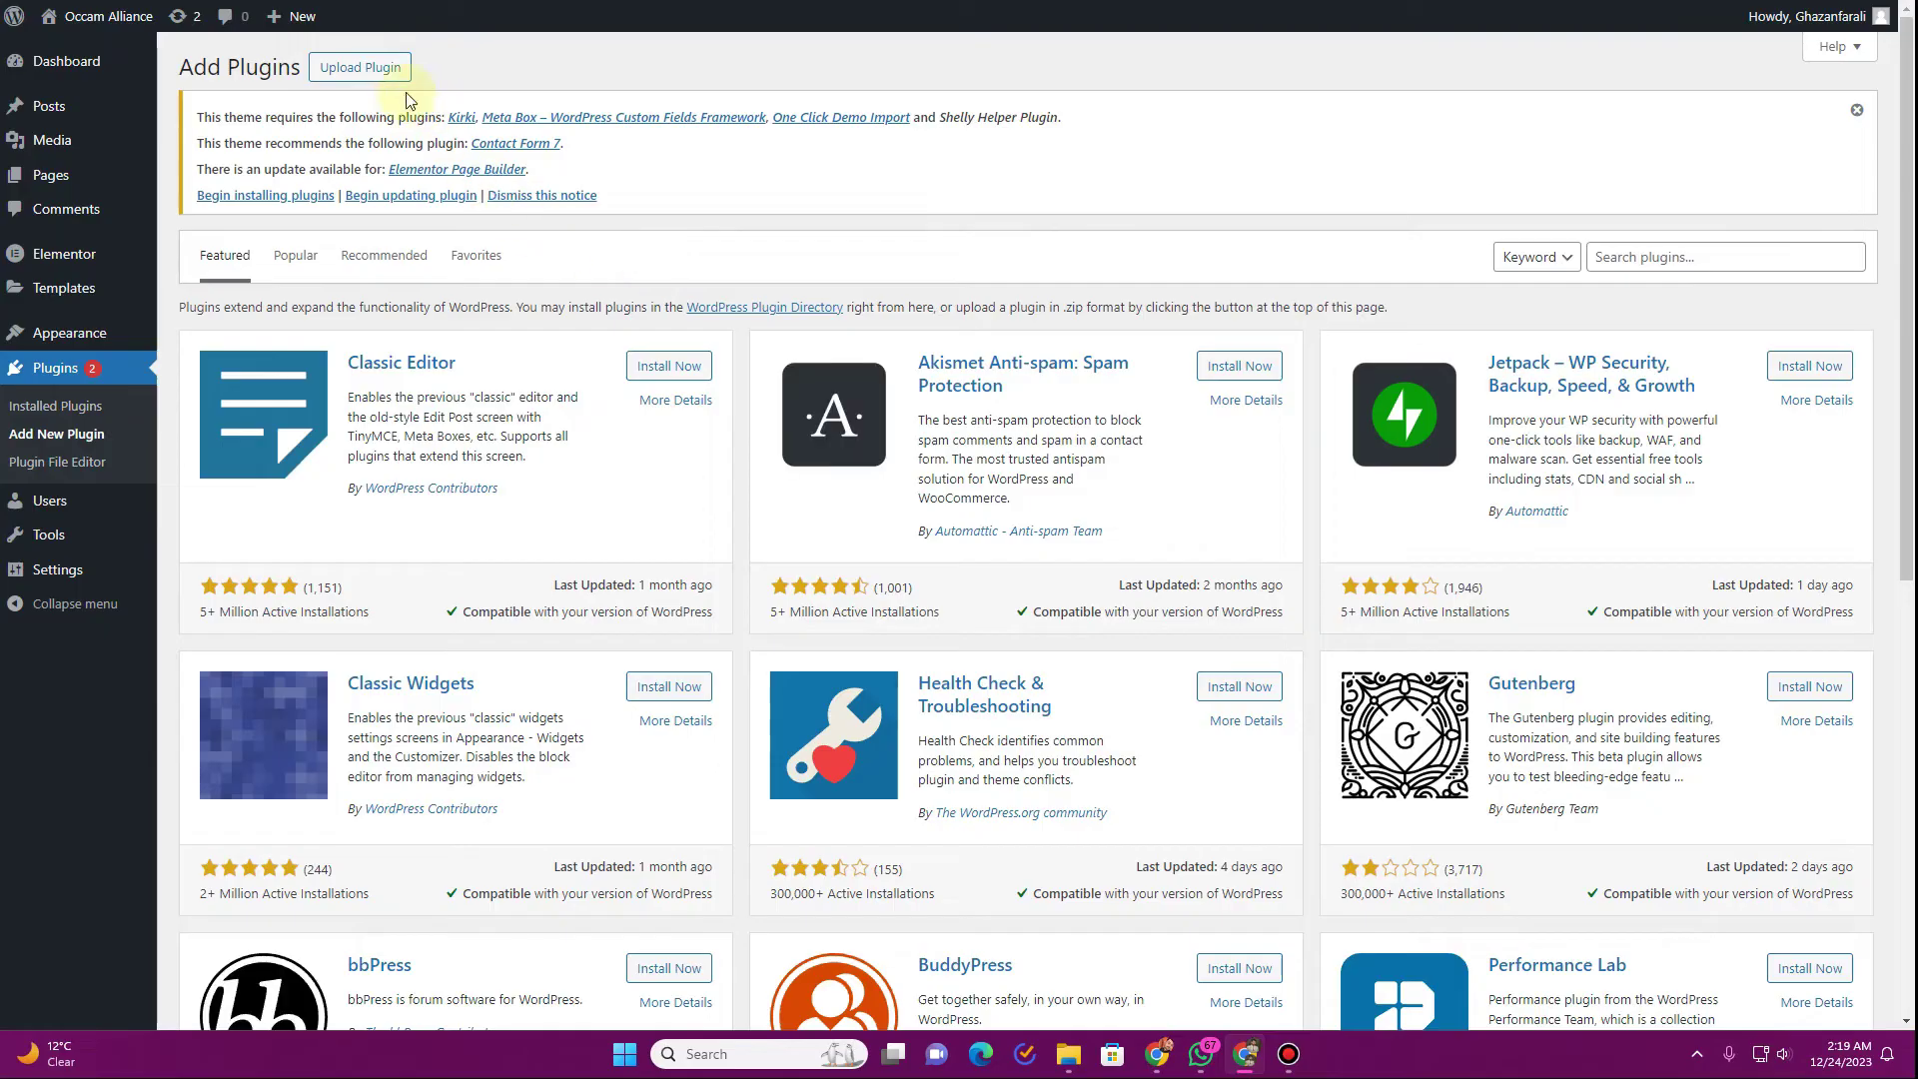
pyautogui.click(386, 72)
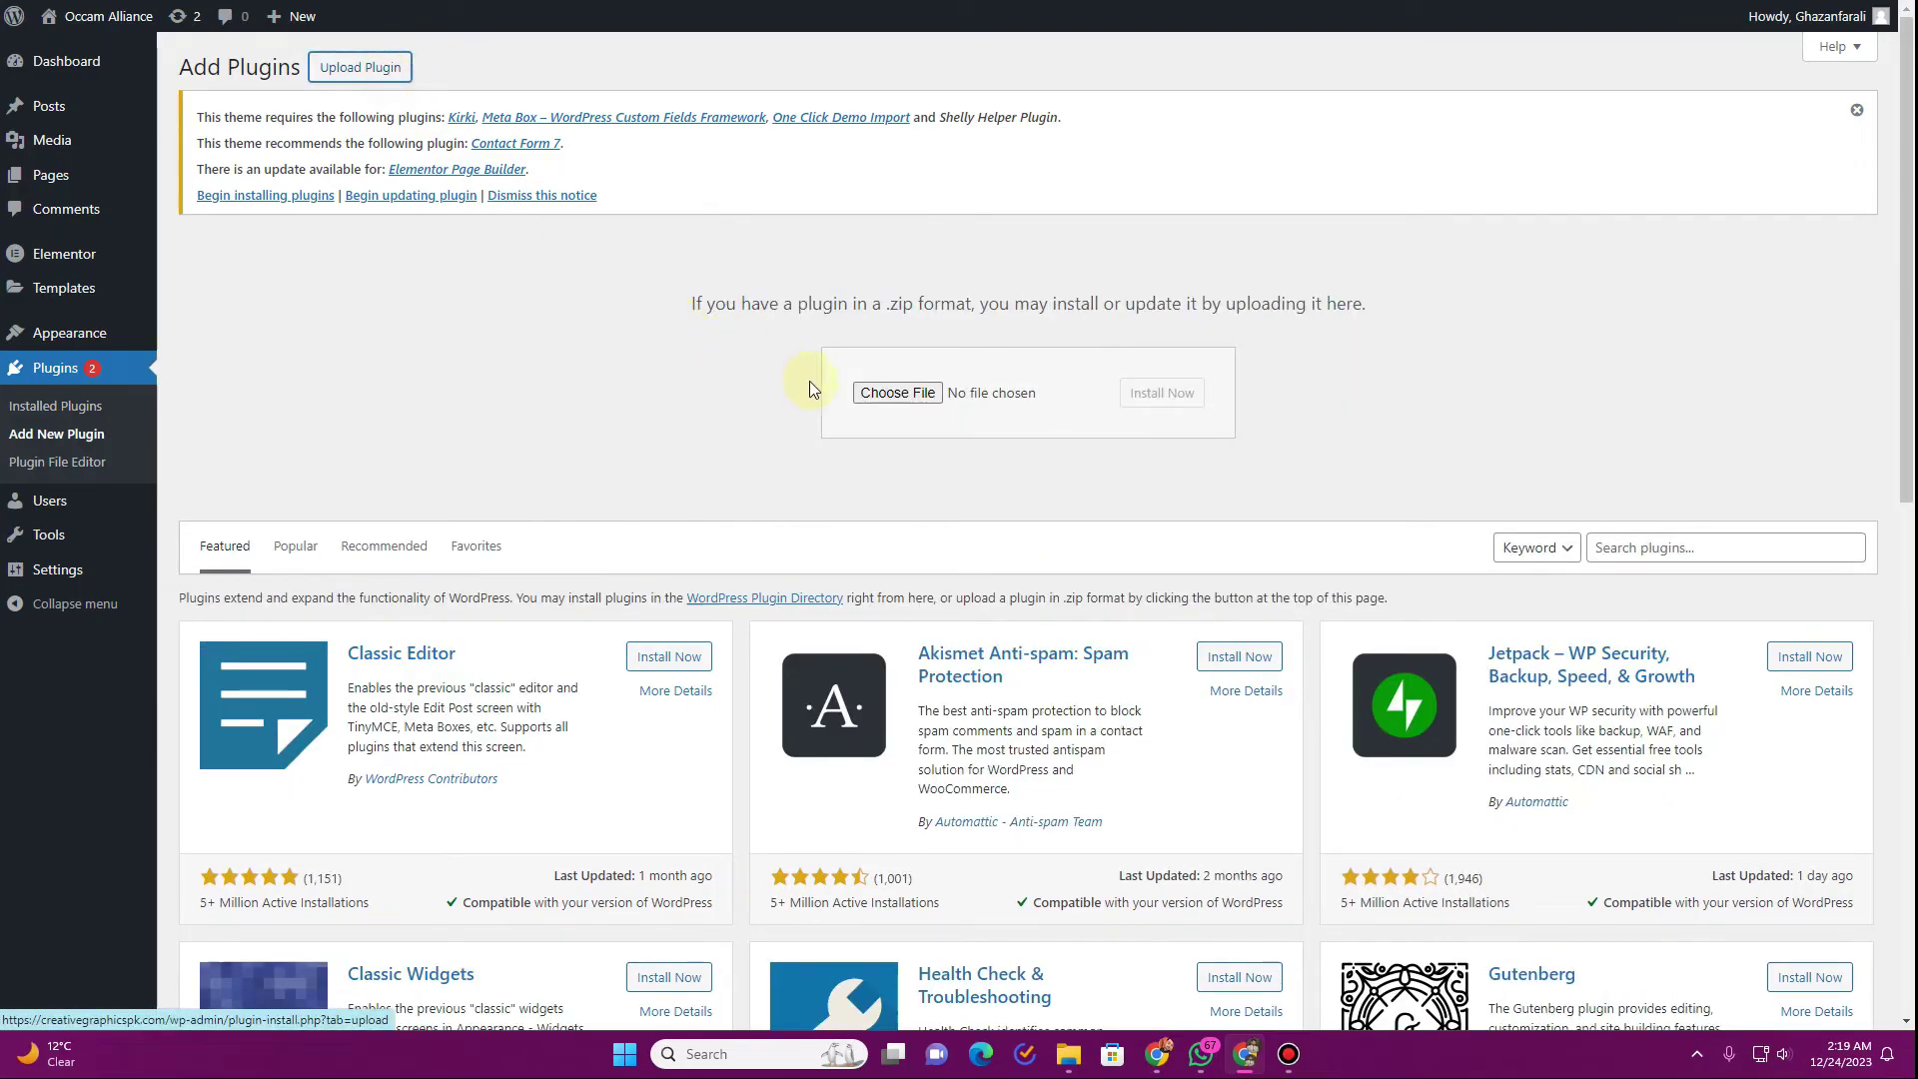
pyautogui.click(871, 392)
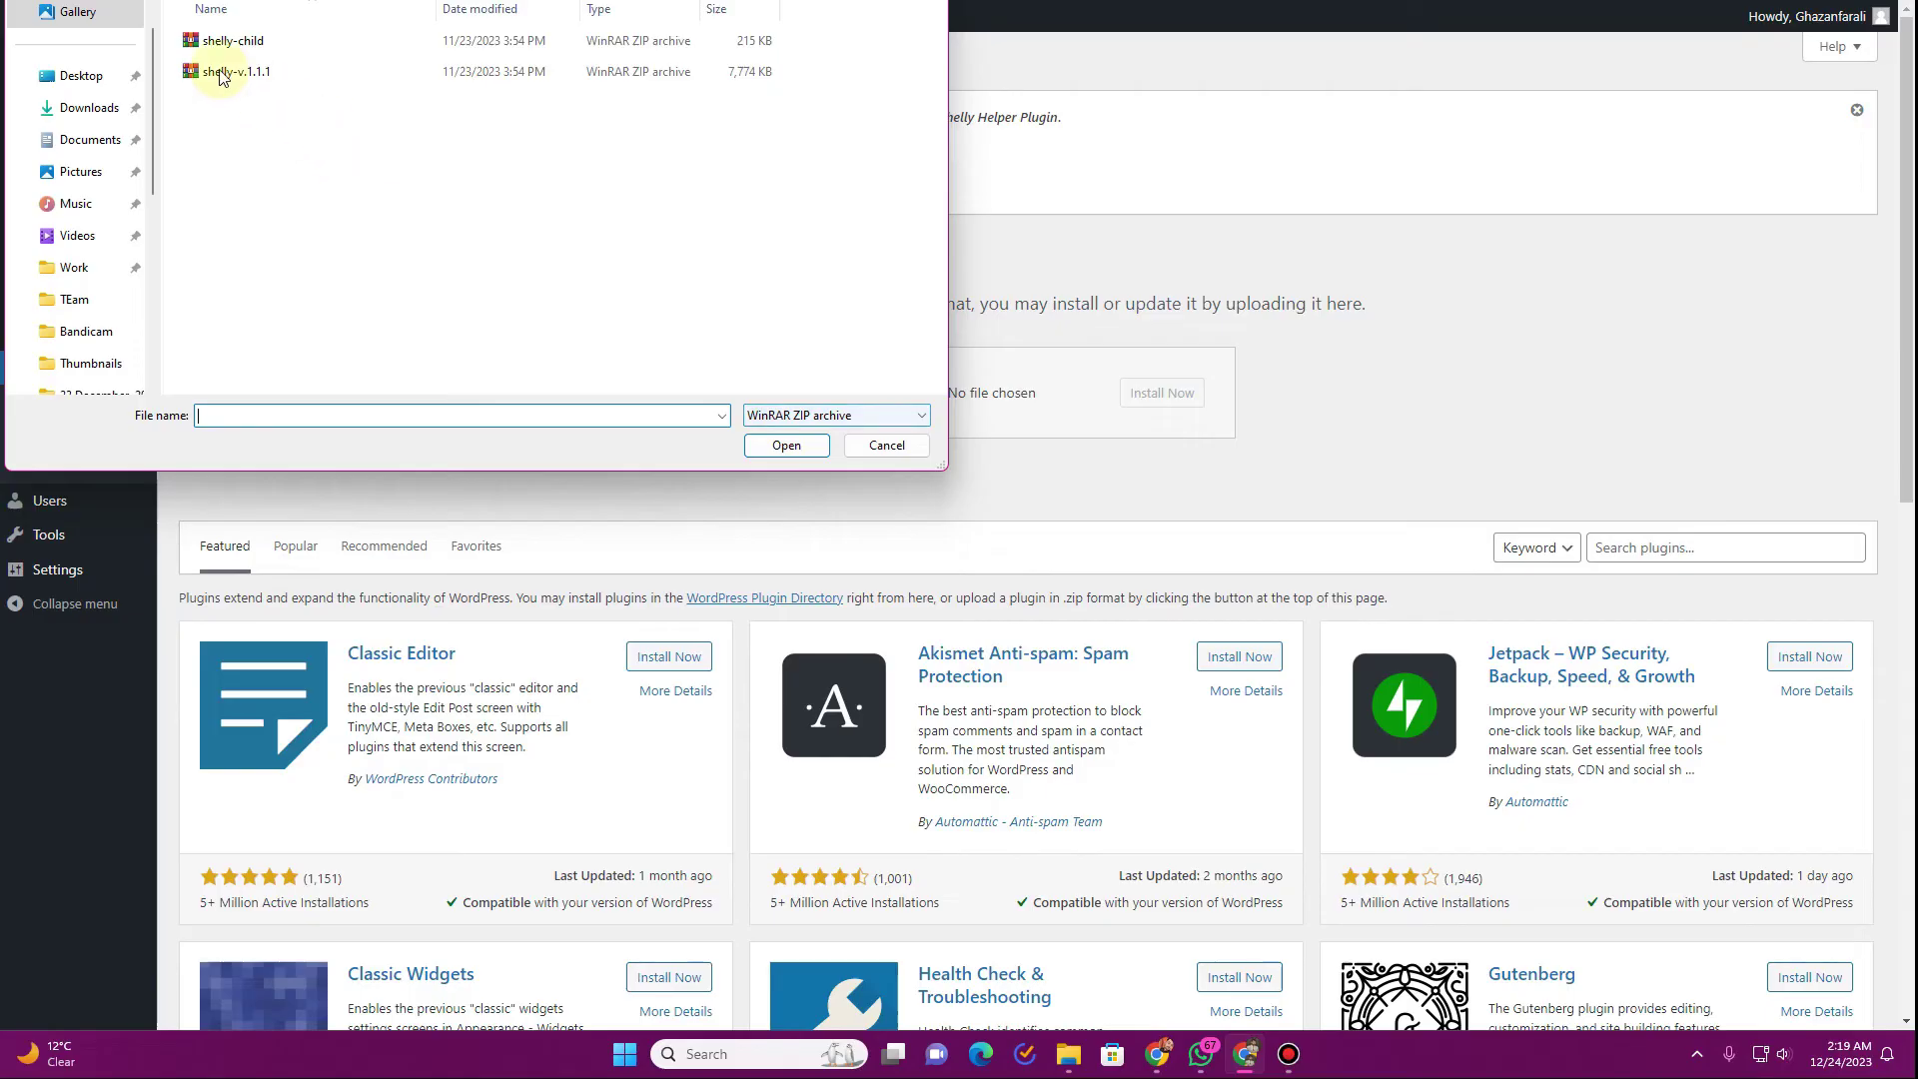
pyautogui.doubleClick(235, 71)
pyautogui.doubleClick(236, 44)
pyautogui.doubleClick(236, 45)
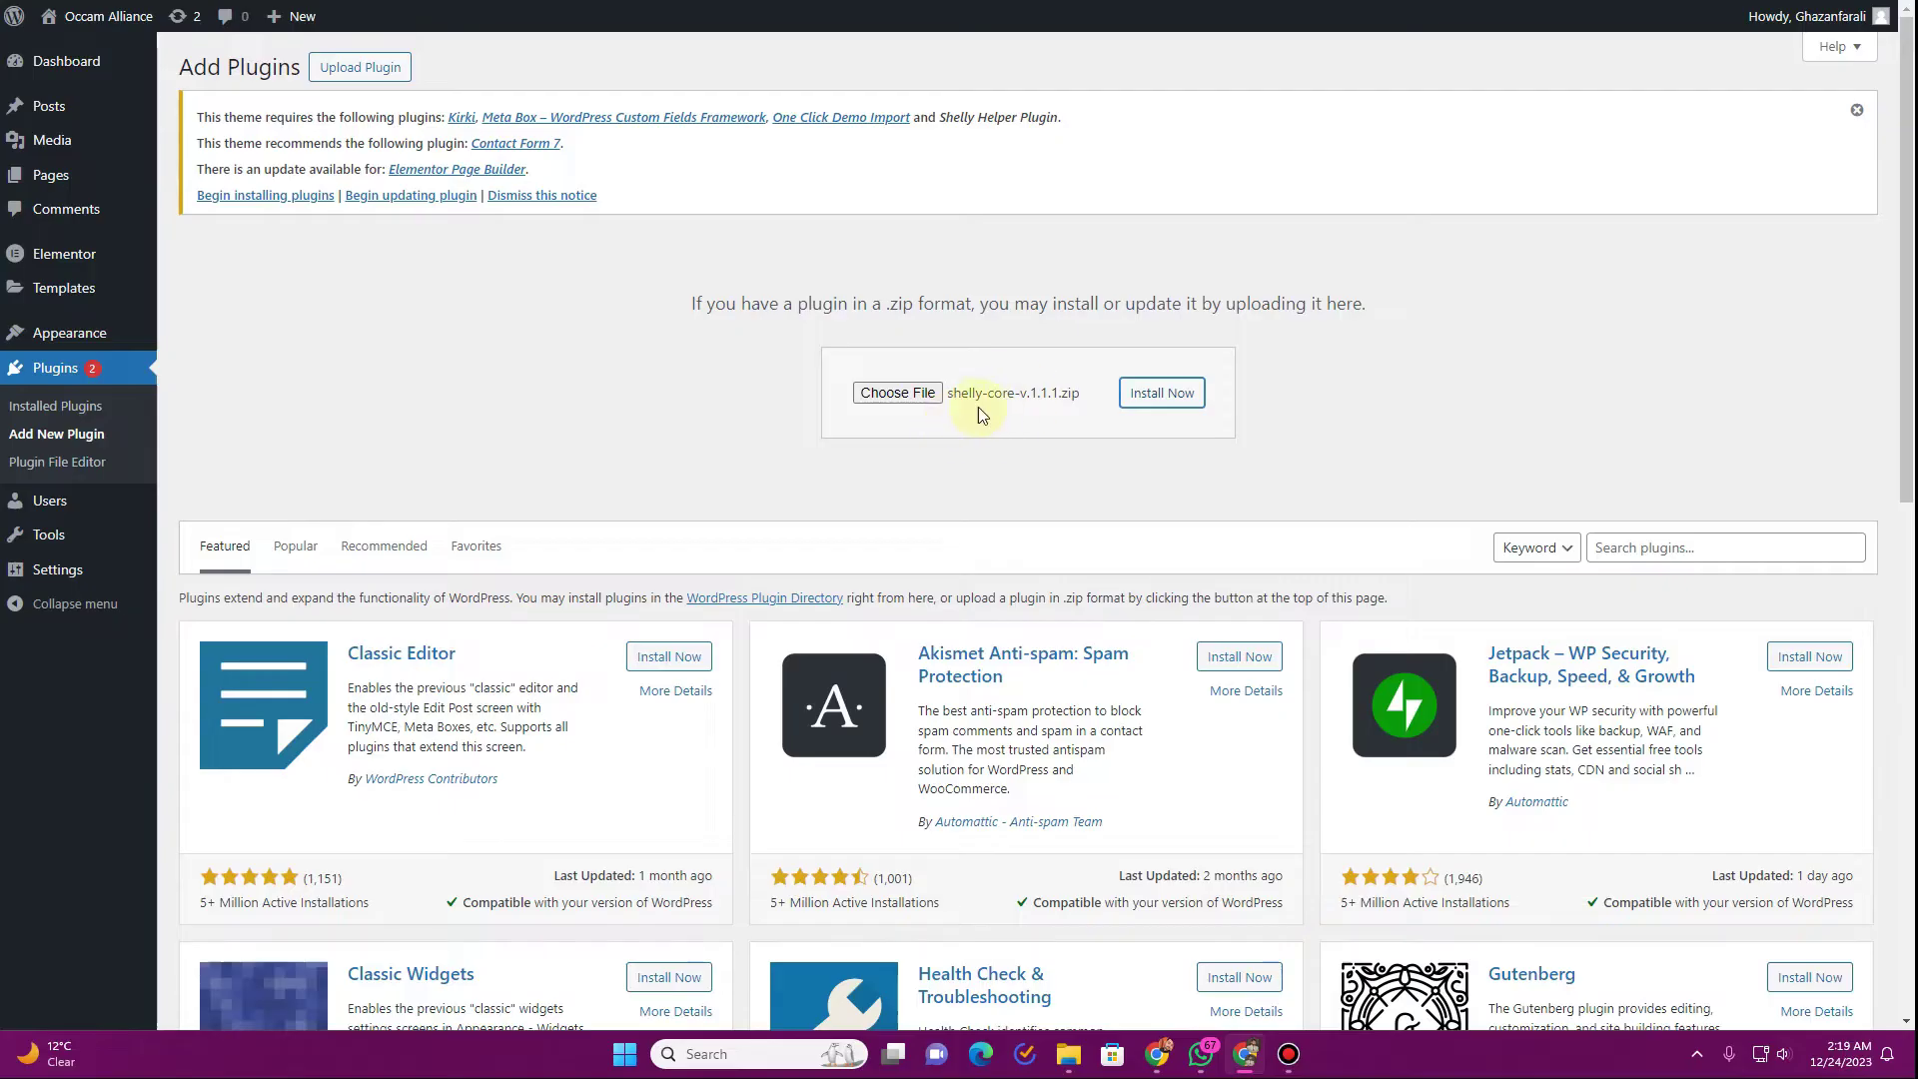
pyautogui.click(1161, 392)
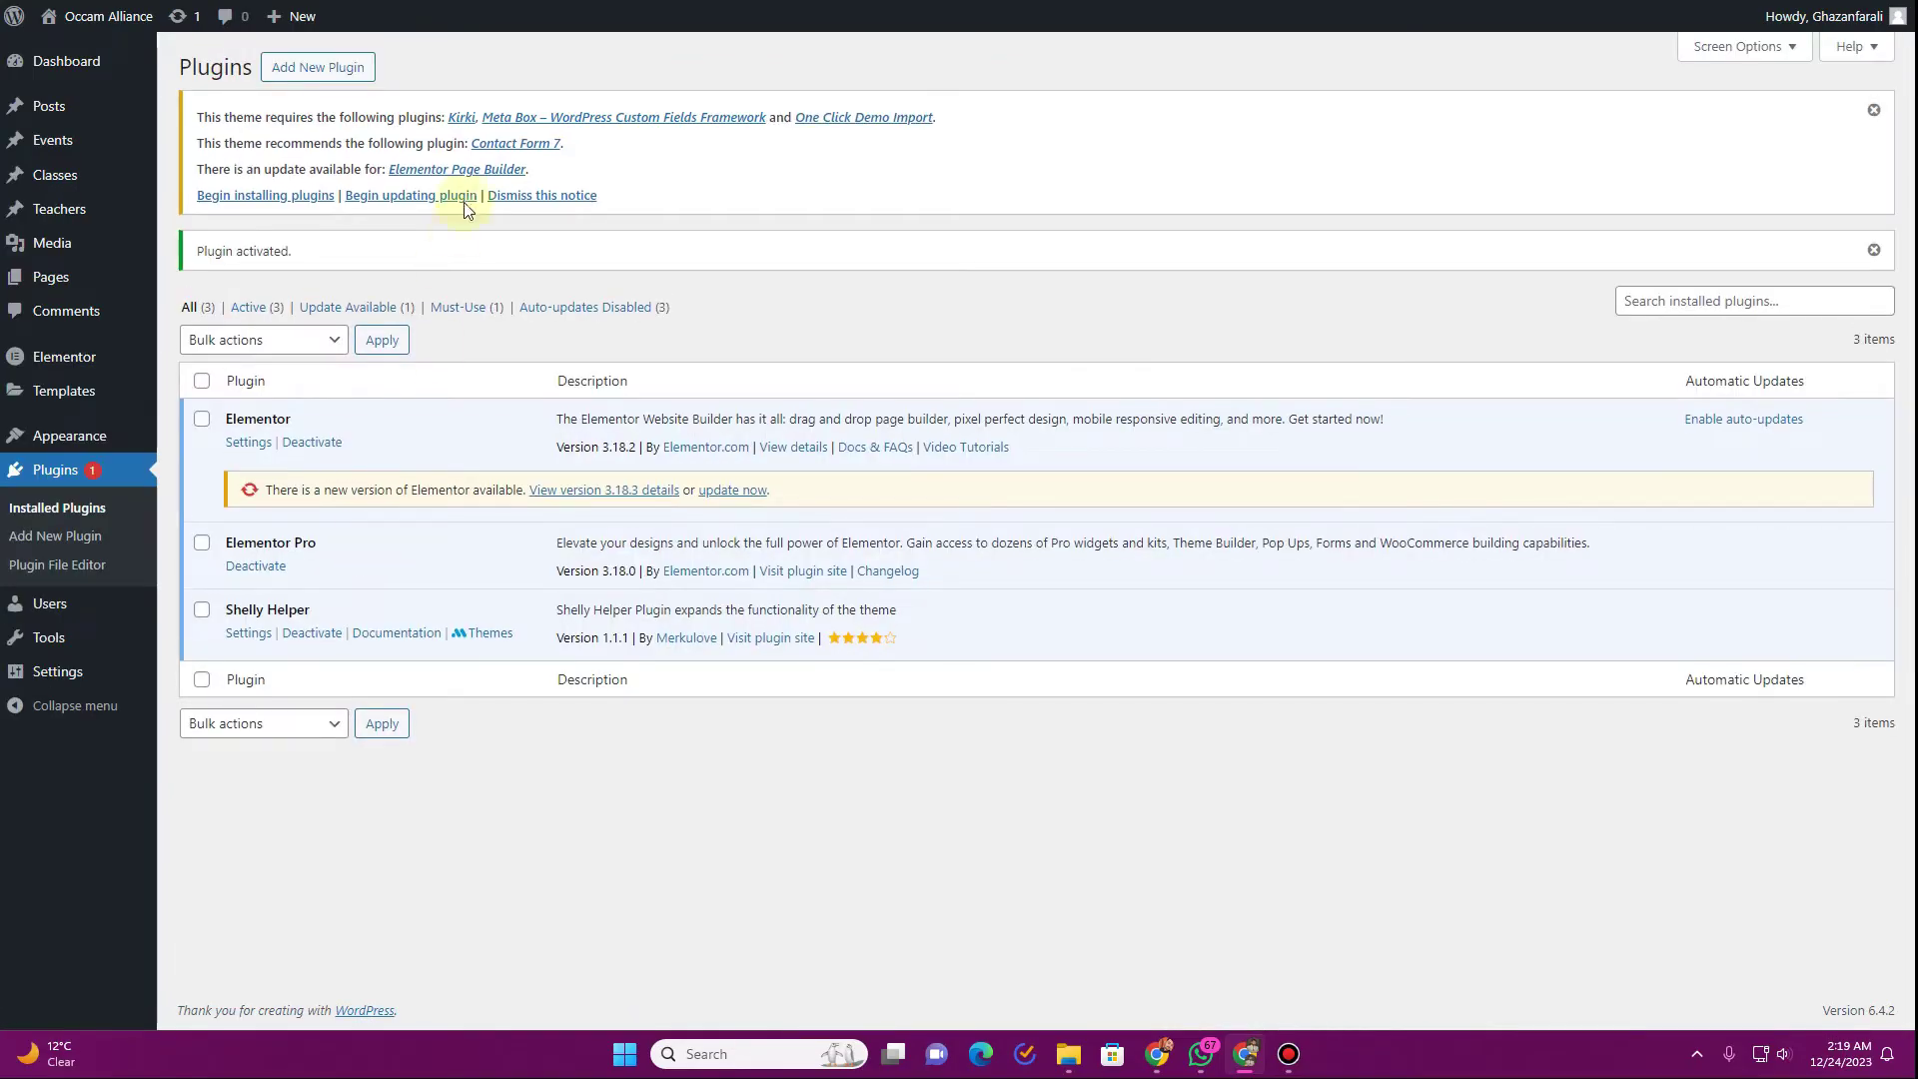
# - Bulk-install all of the theme's required plugins, leaving Kirki Customizer Framework installed but inactive
pyautogui.click(269, 196)
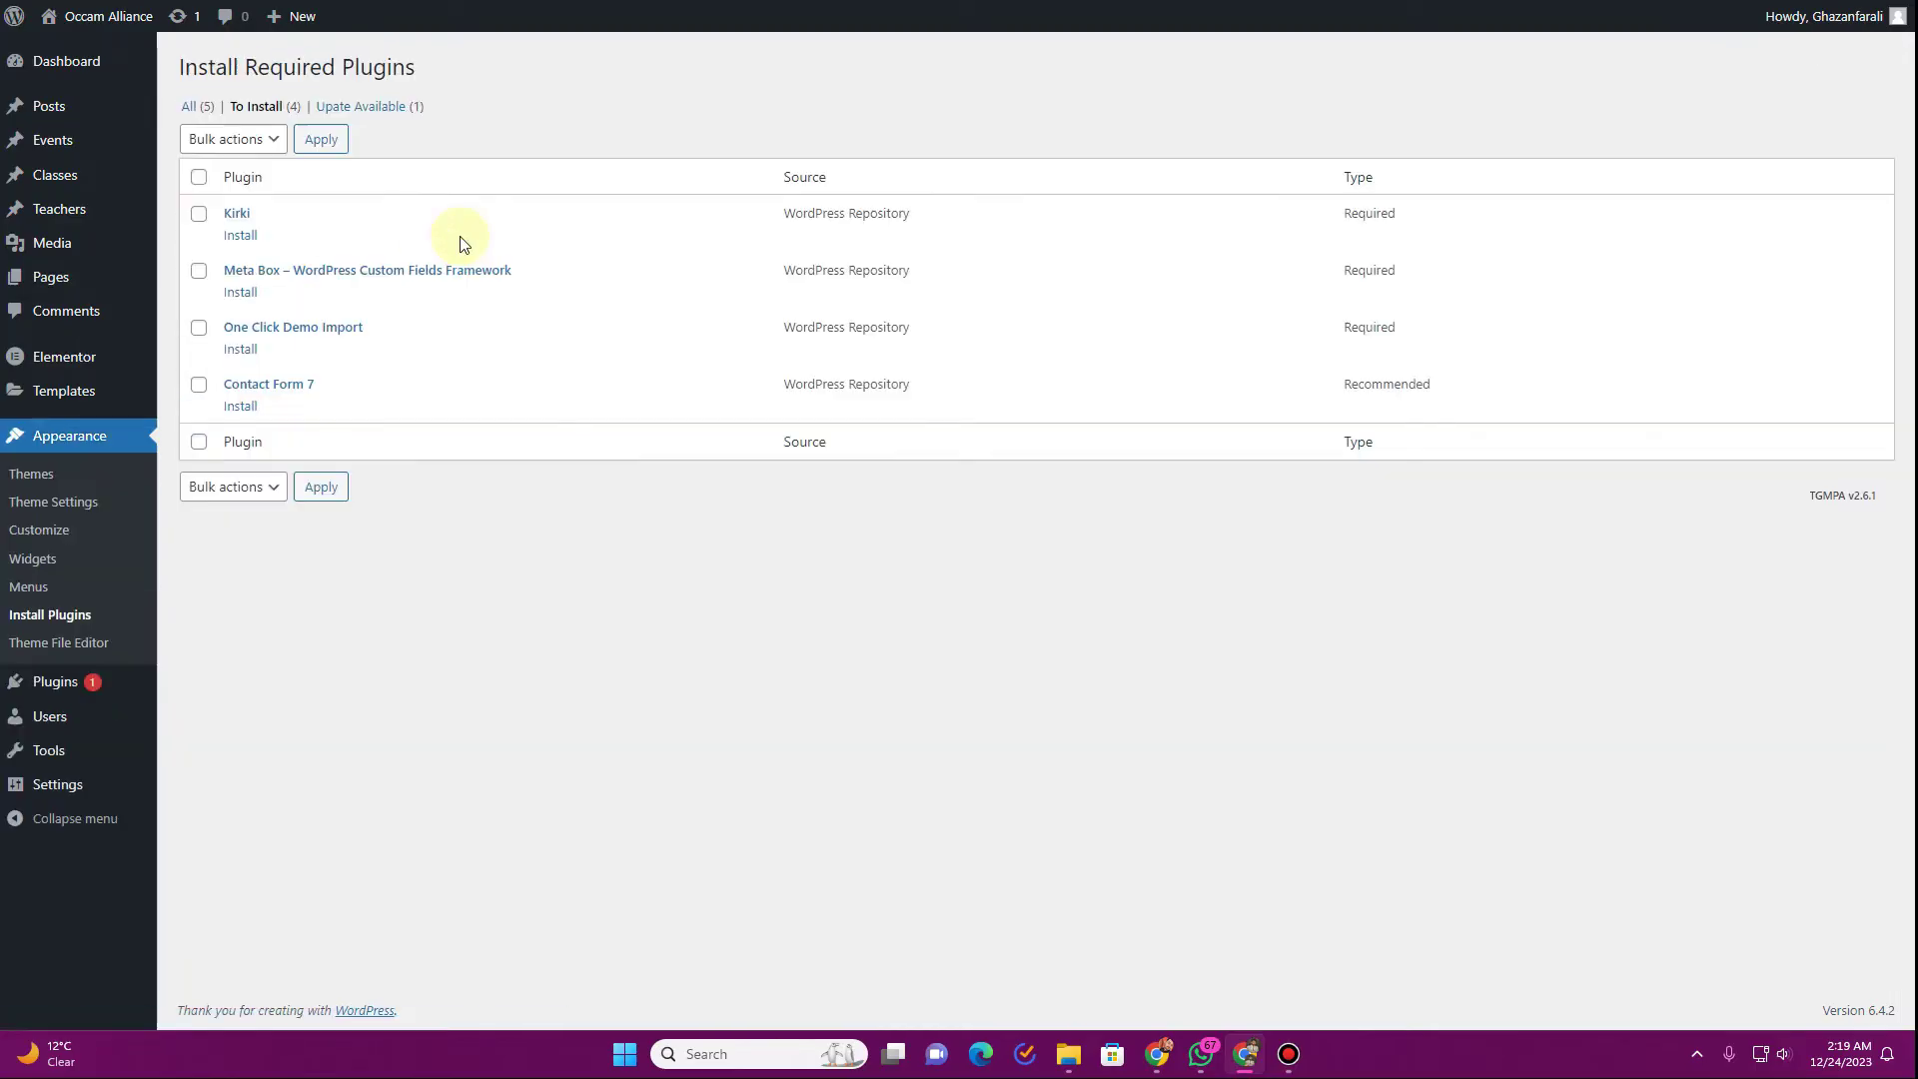
pyautogui.click(201, 177)
pyautogui.click(232, 139)
pyautogui.click(248, 183)
pyautogui.click(321, 139)
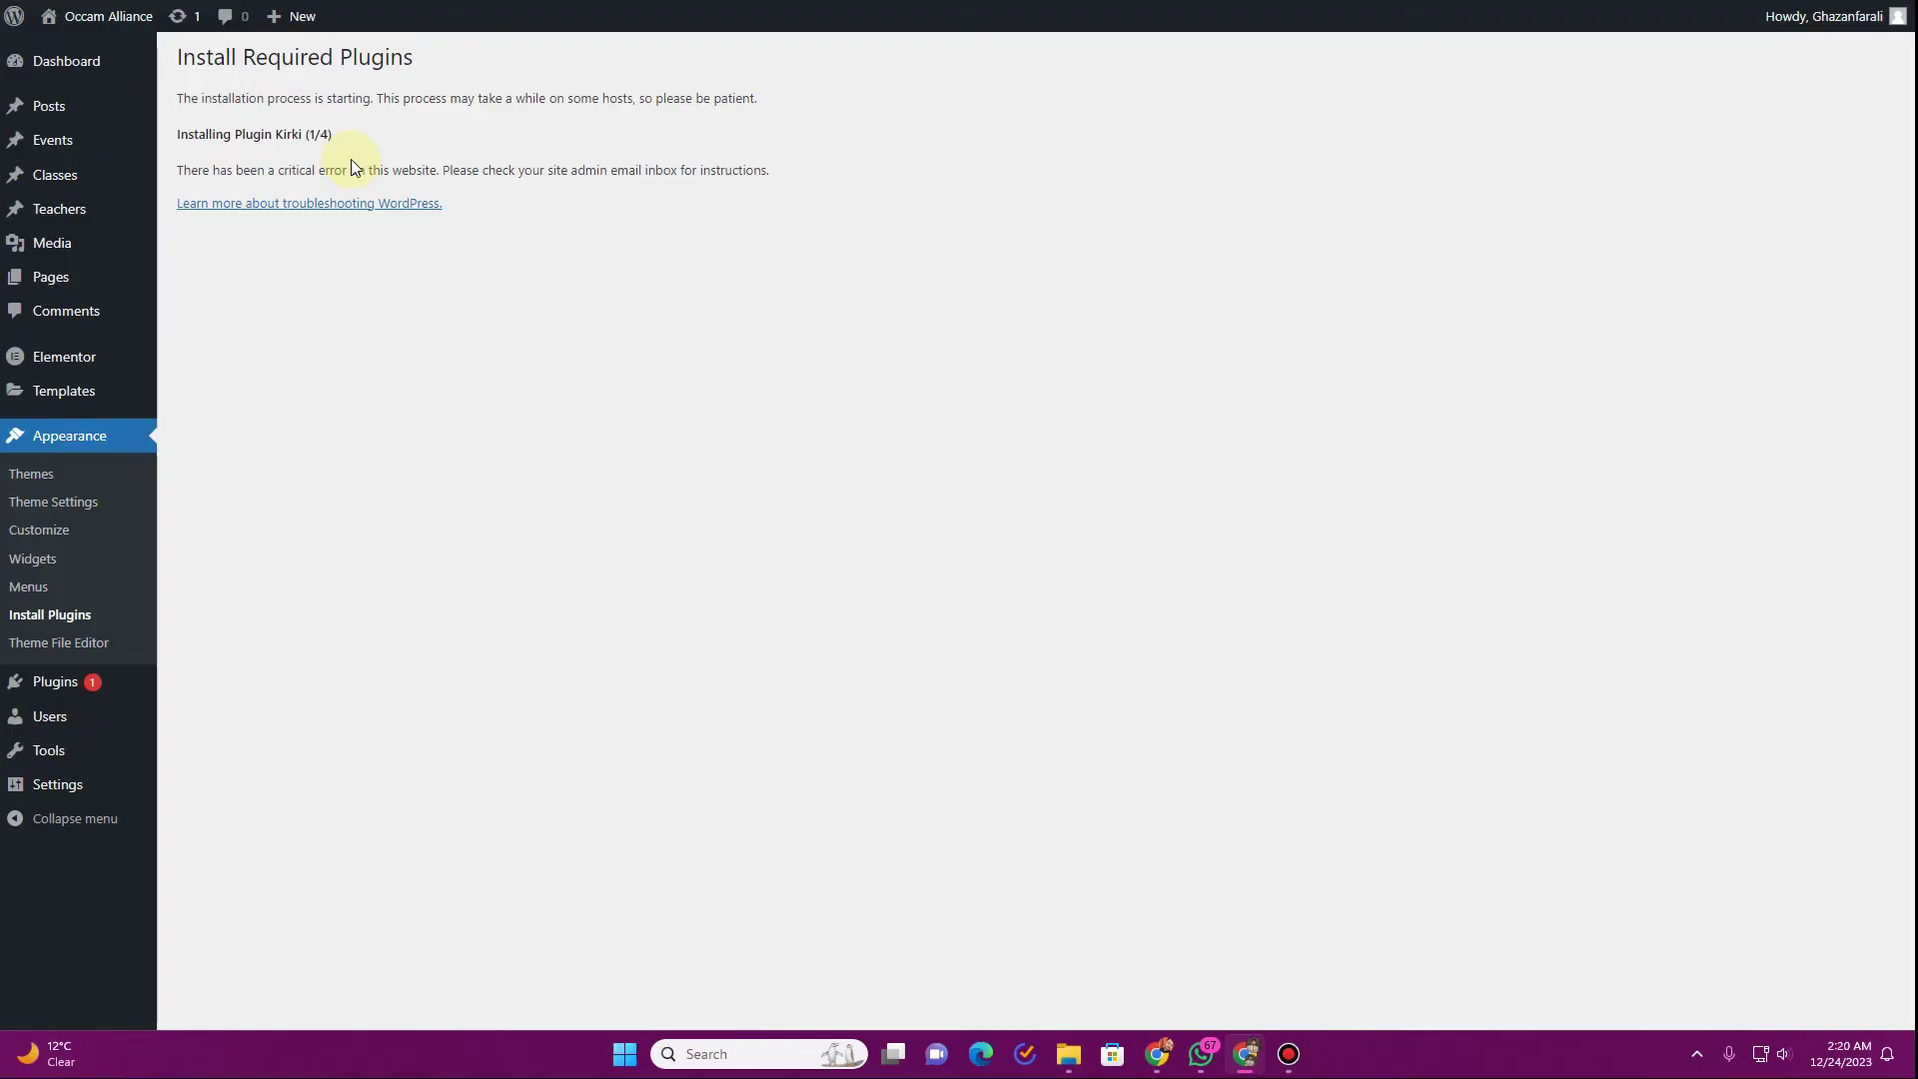
pyautogui.moveTo(69, 683)
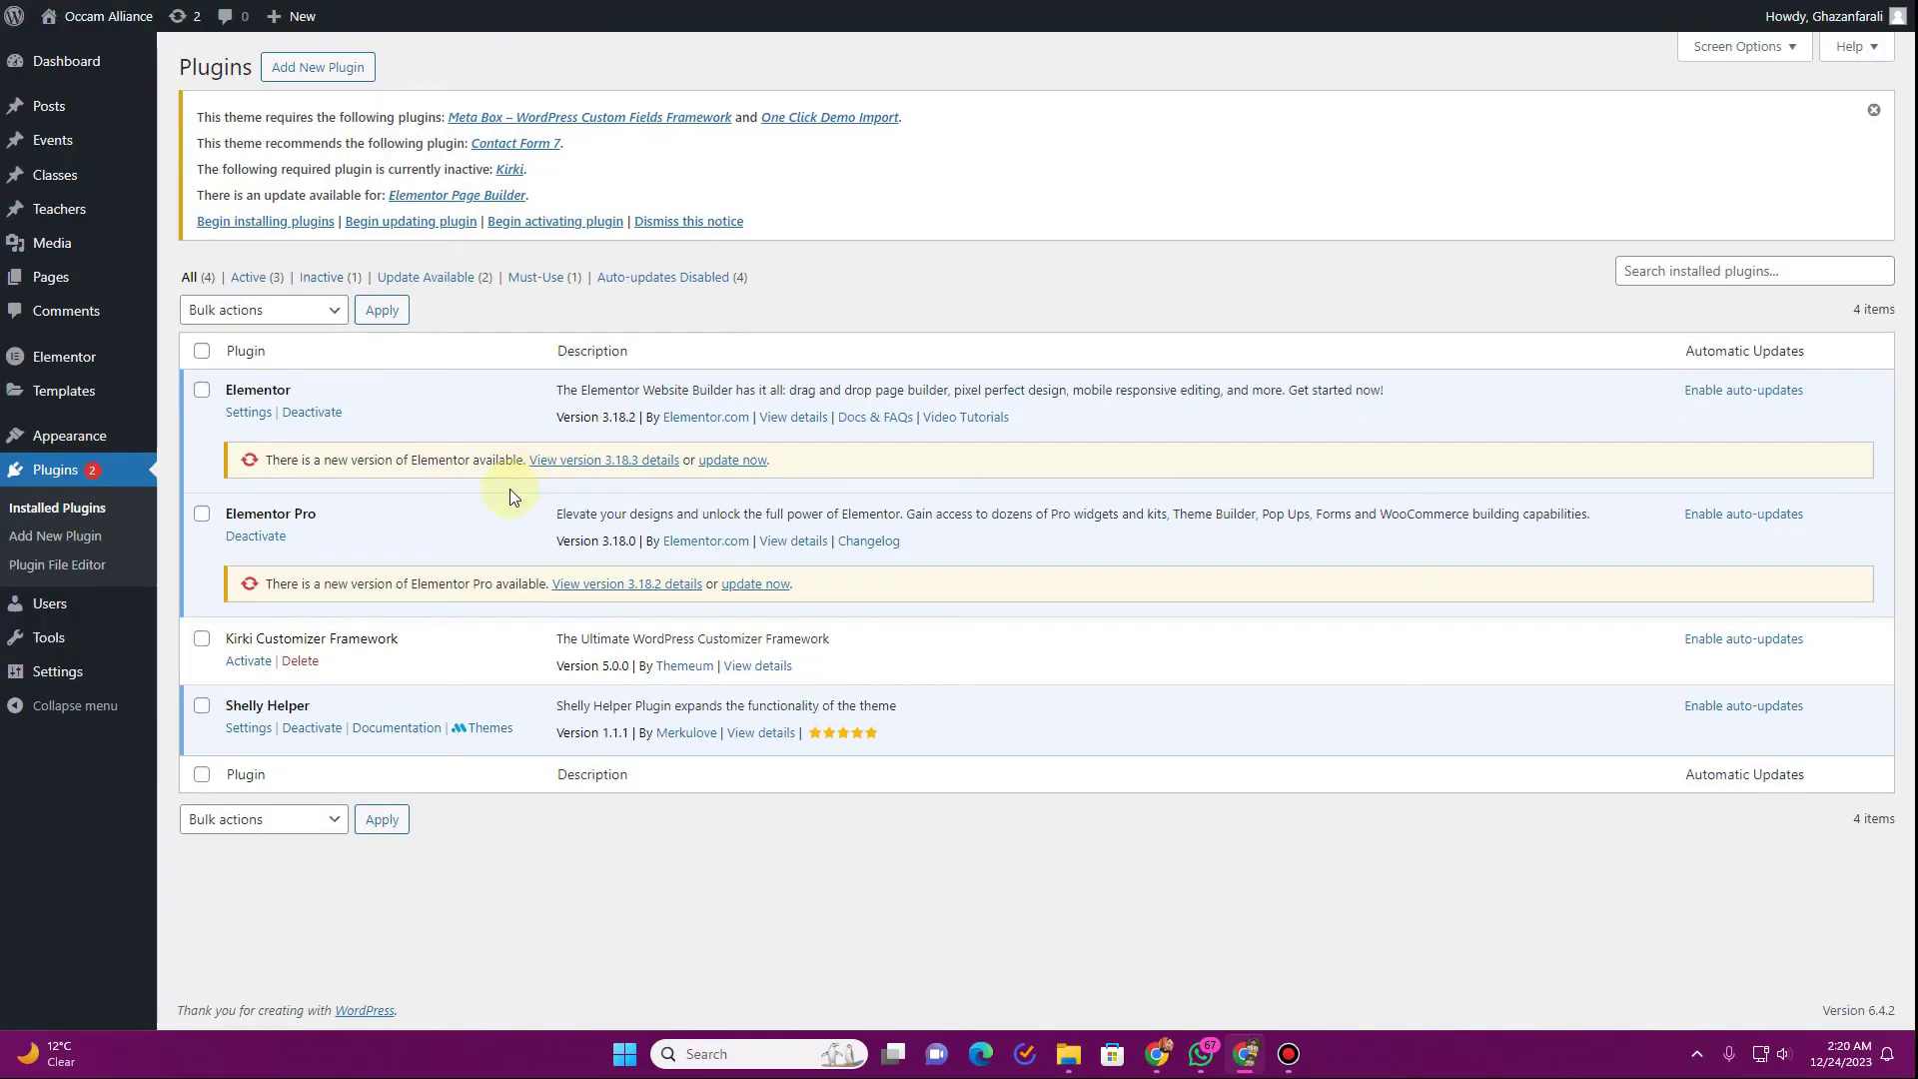
# - Install the remaining required plugins: Meta Box, One Click Demo Import and Contact Form 7
pyautogui.moveTo(302, 639); pyautogui.dragTo(224, 639)
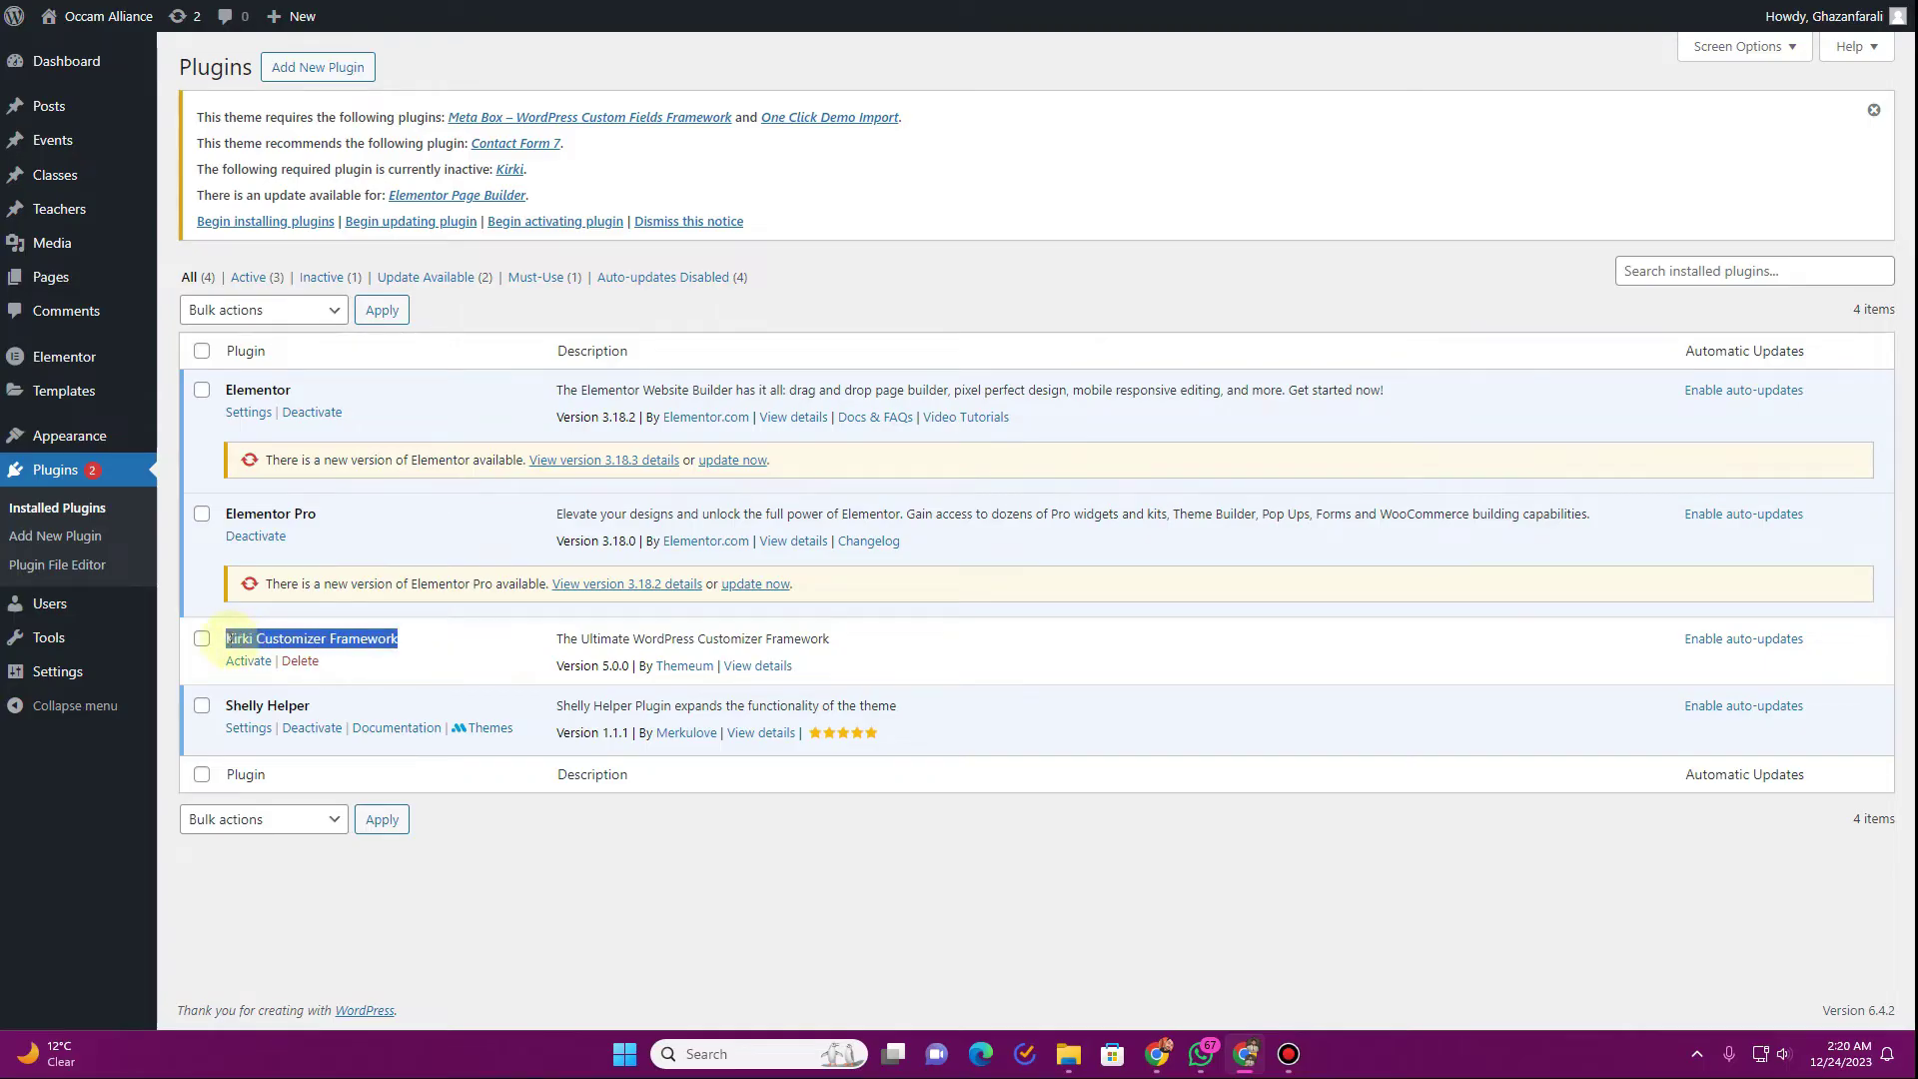
pyautogui.click(285, 222)
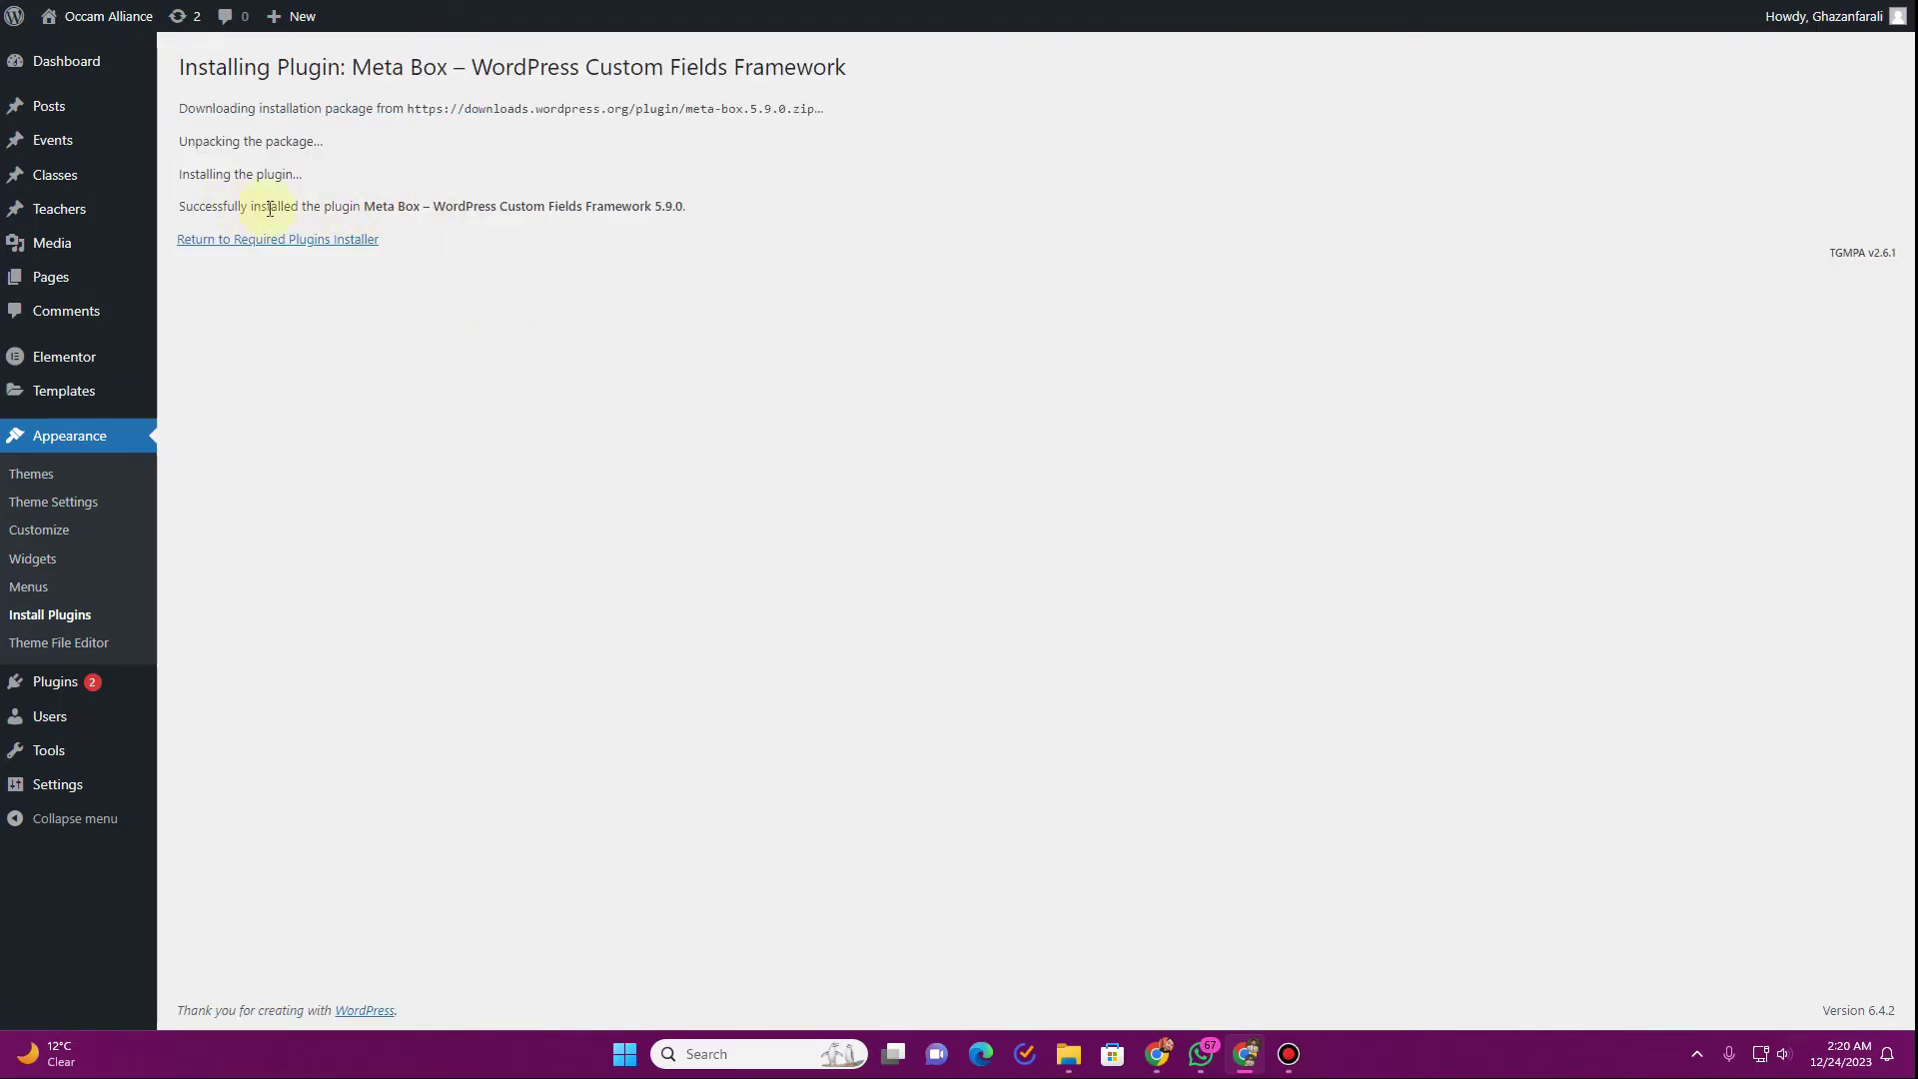
pyautogui.click(285, 243)
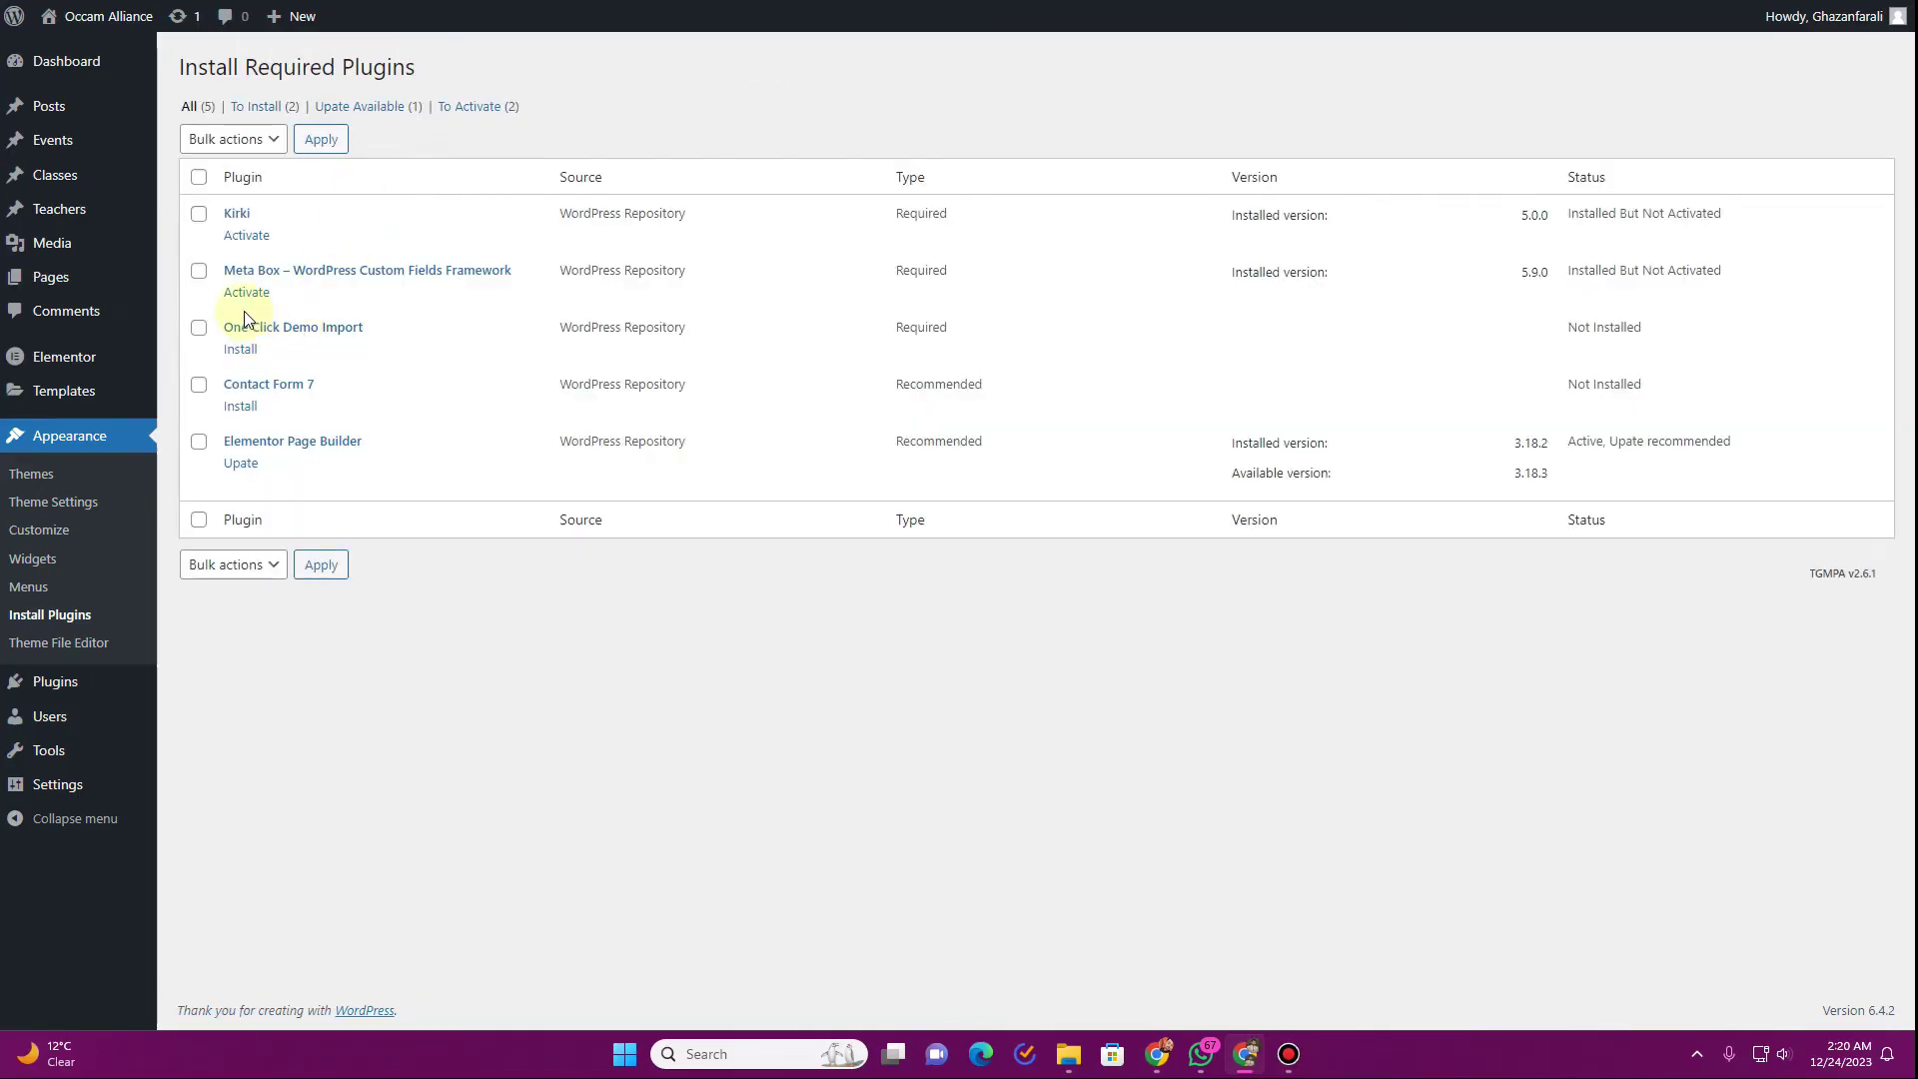
pyautogui.click(241, 349)
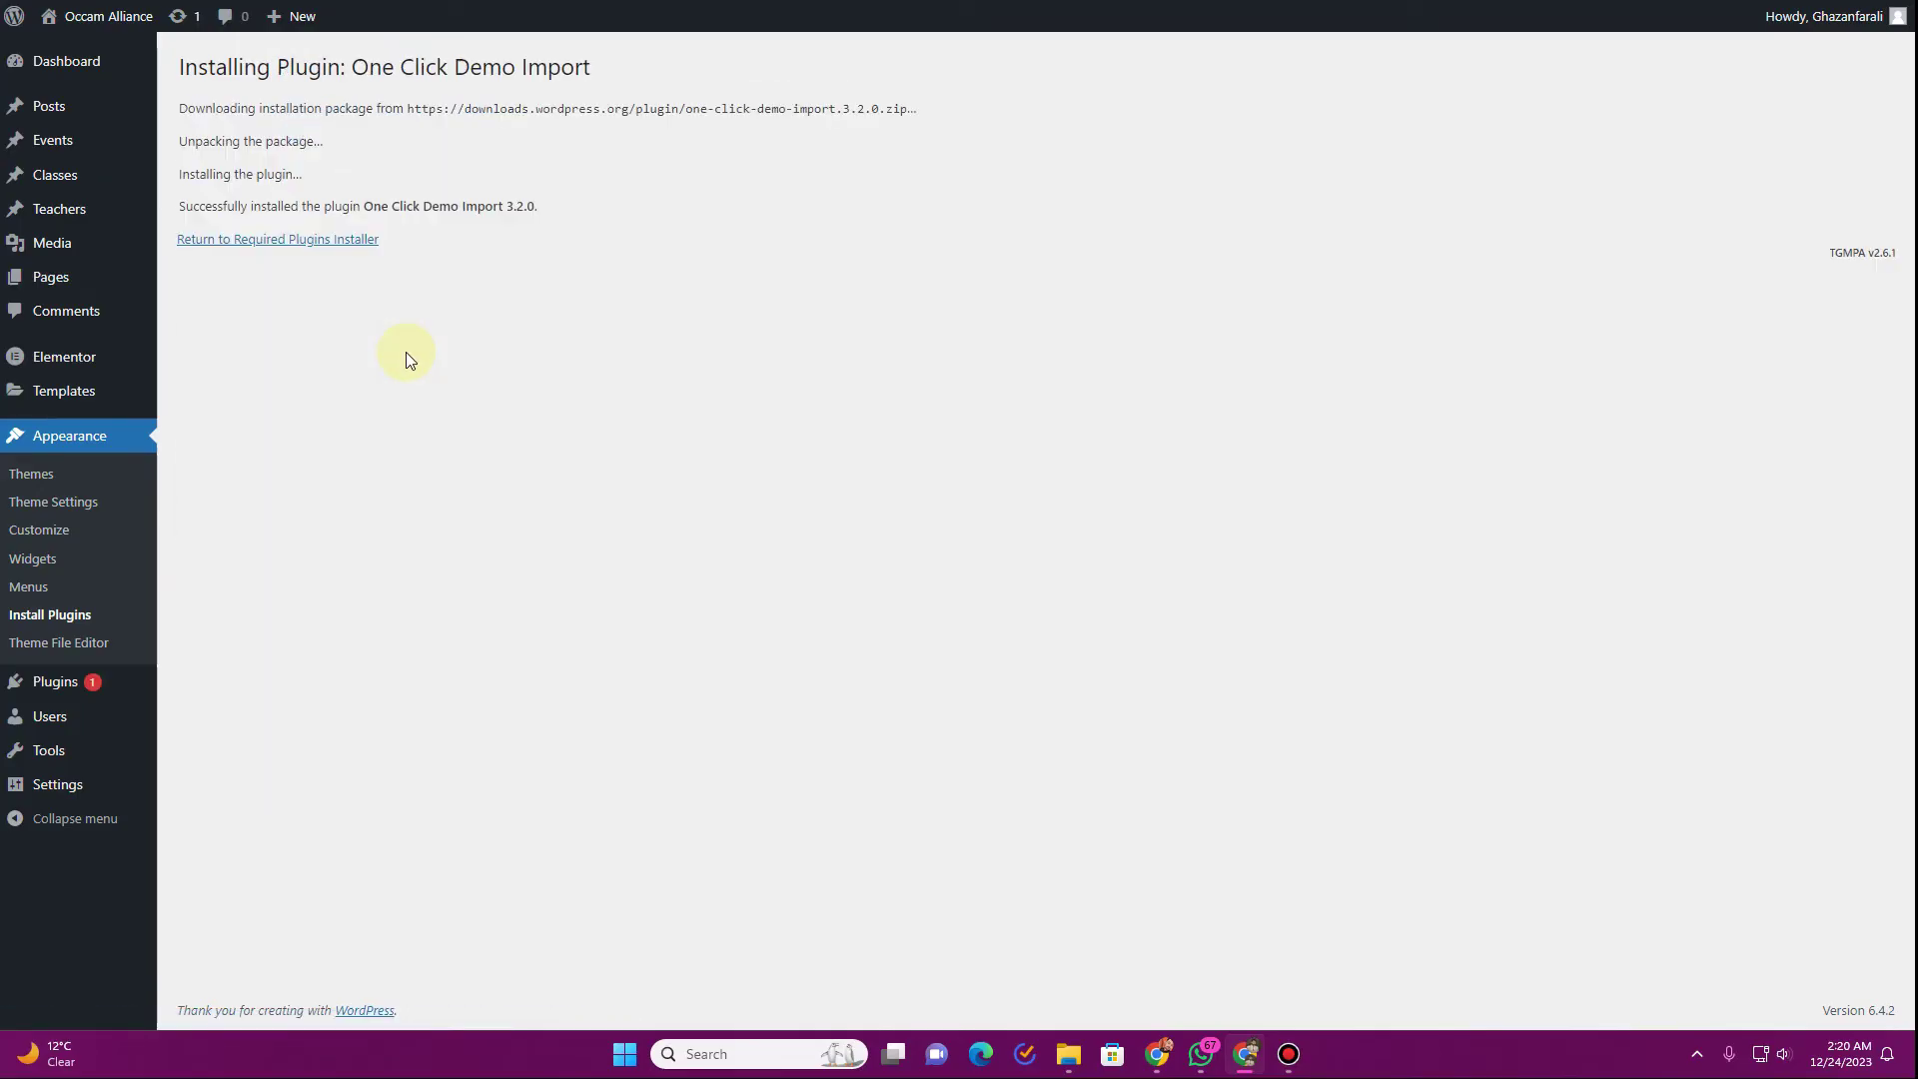
pyautogui.click(302, 245)
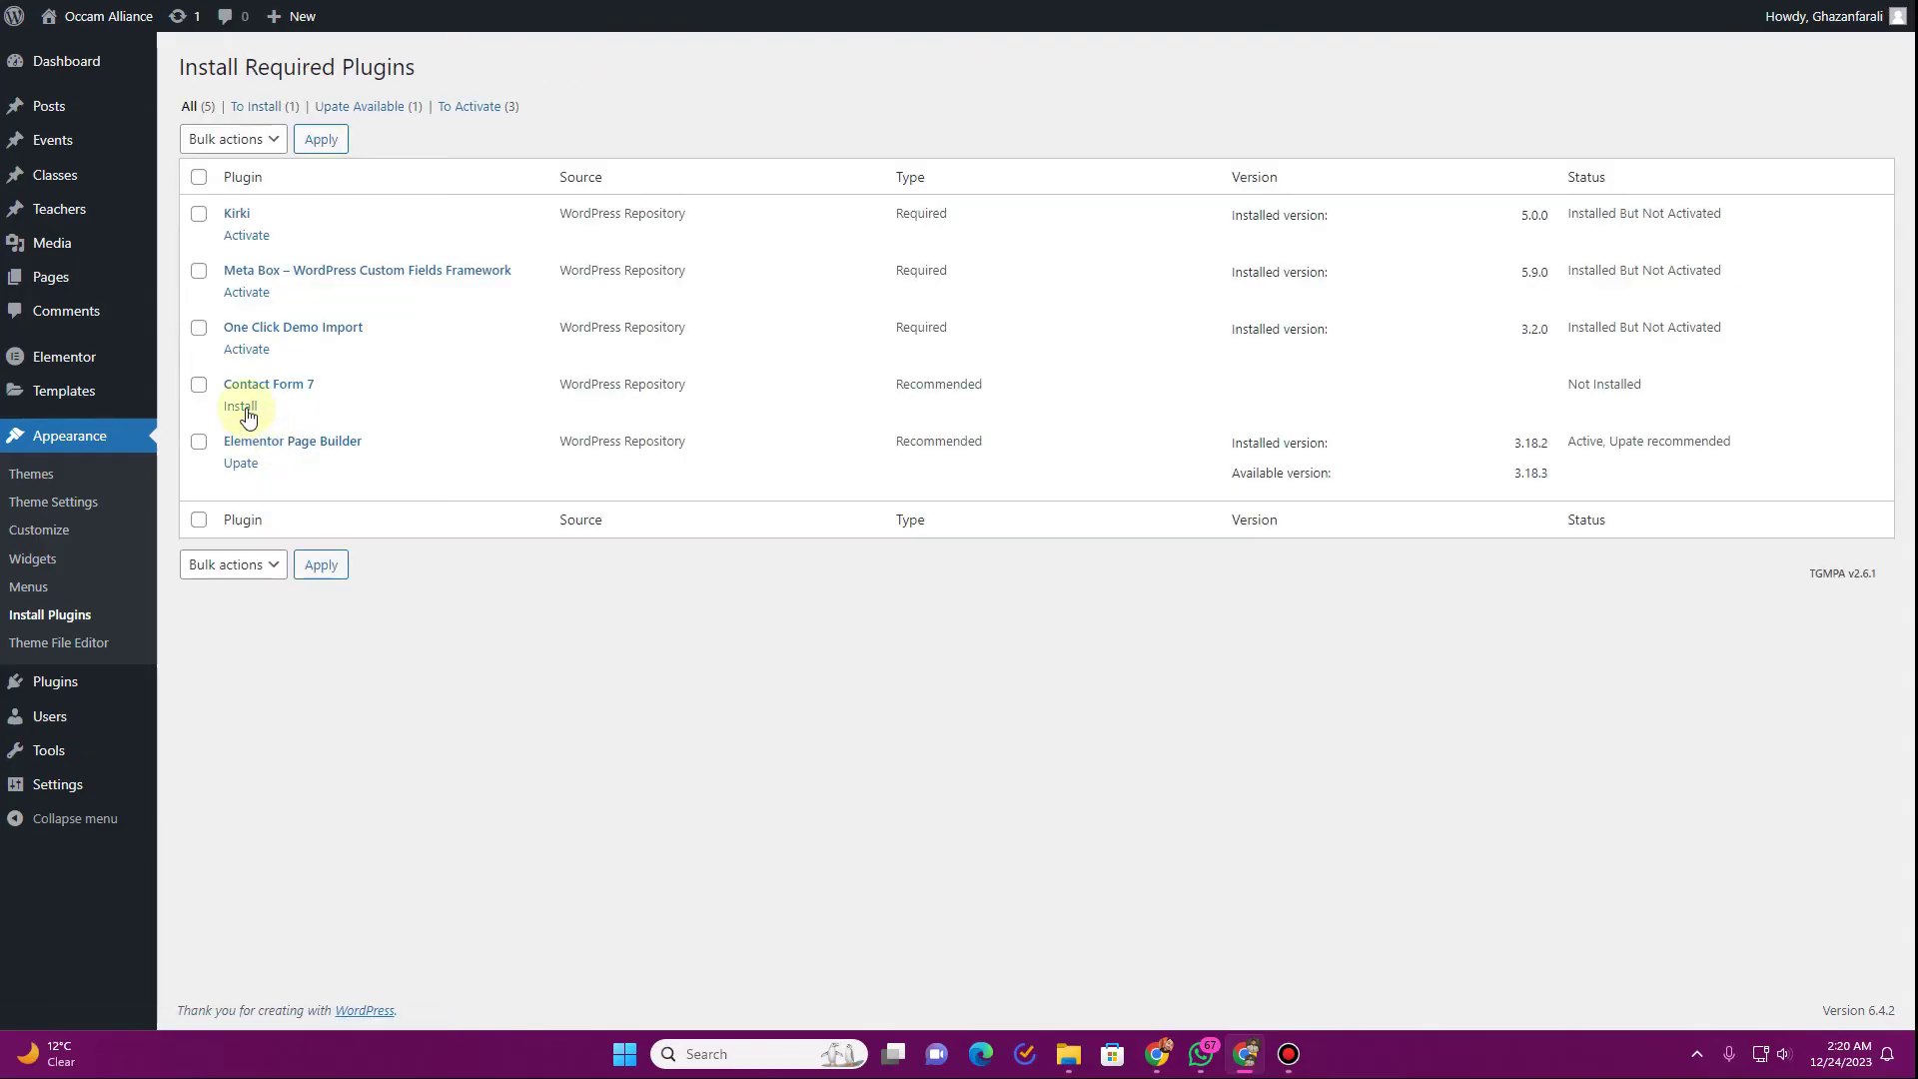
pyautogui.click(249, 416)
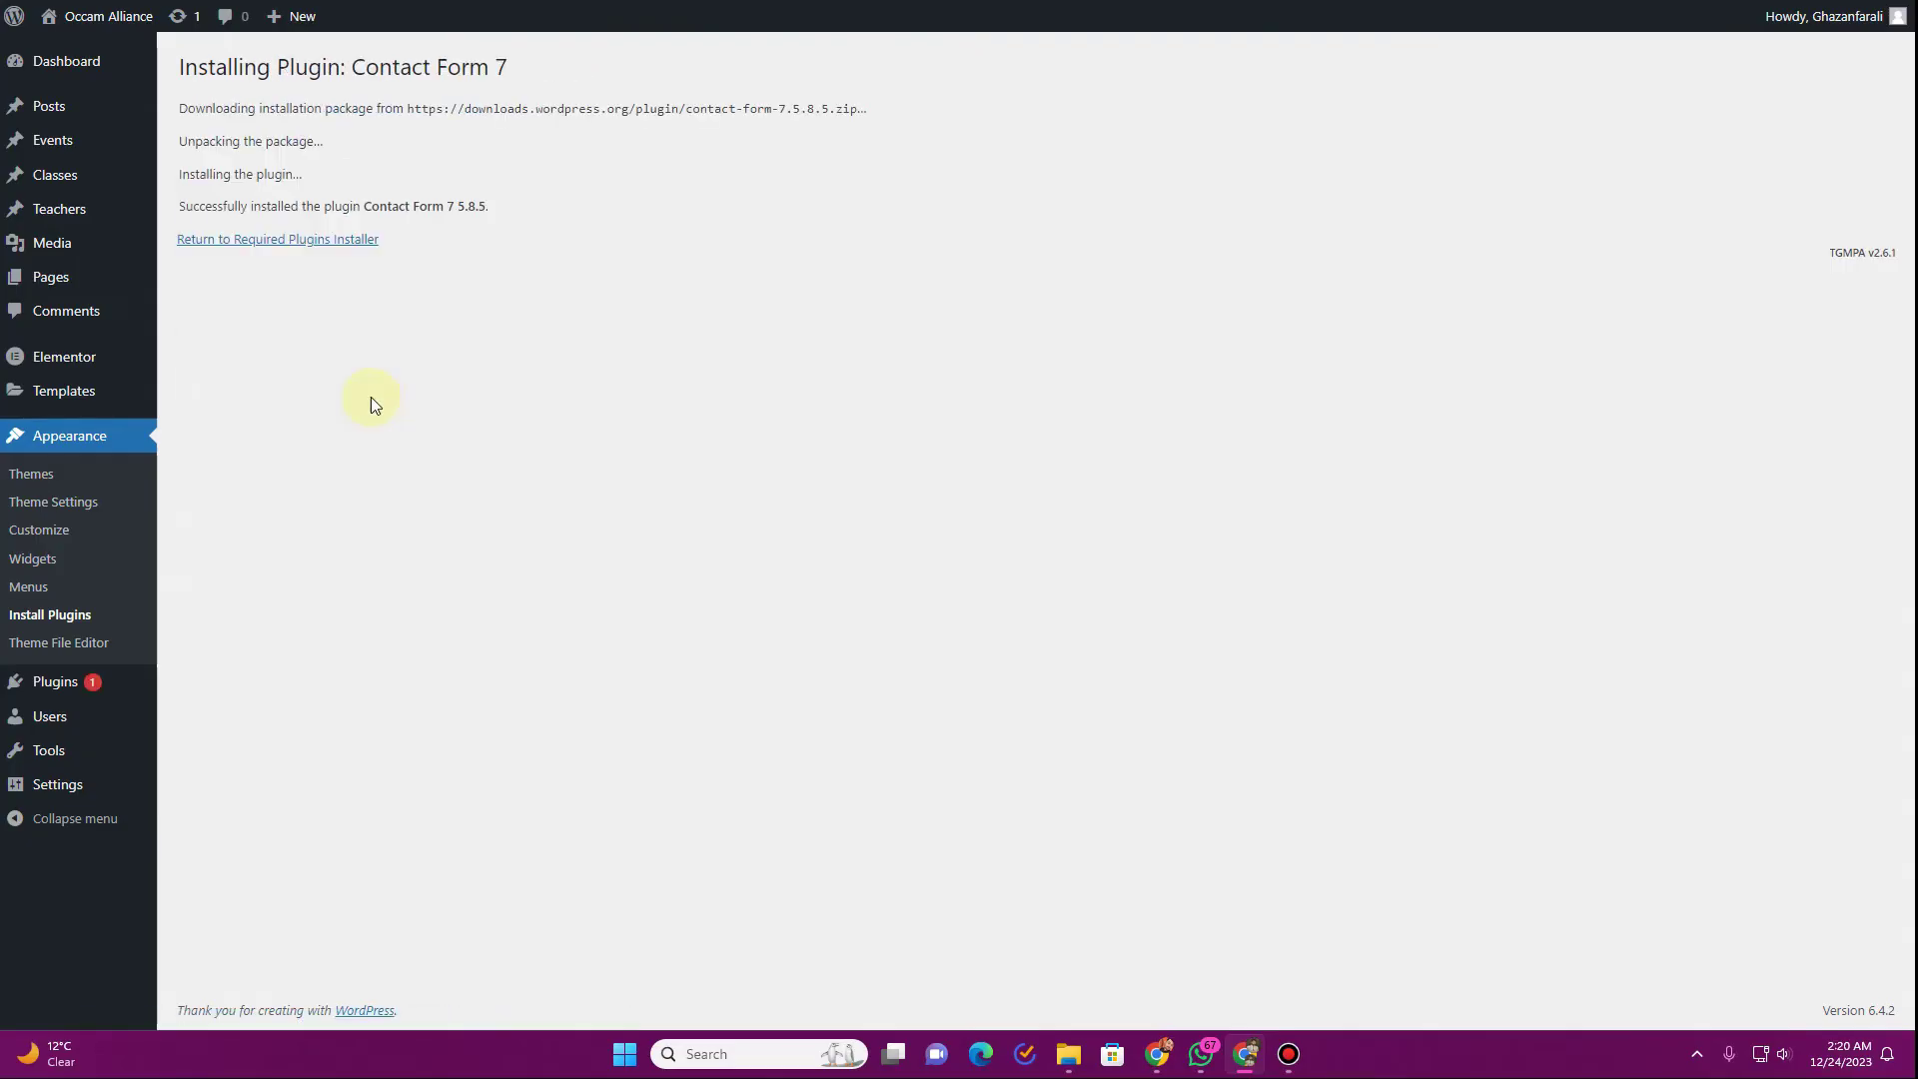
pyautogui.click(287, 242)
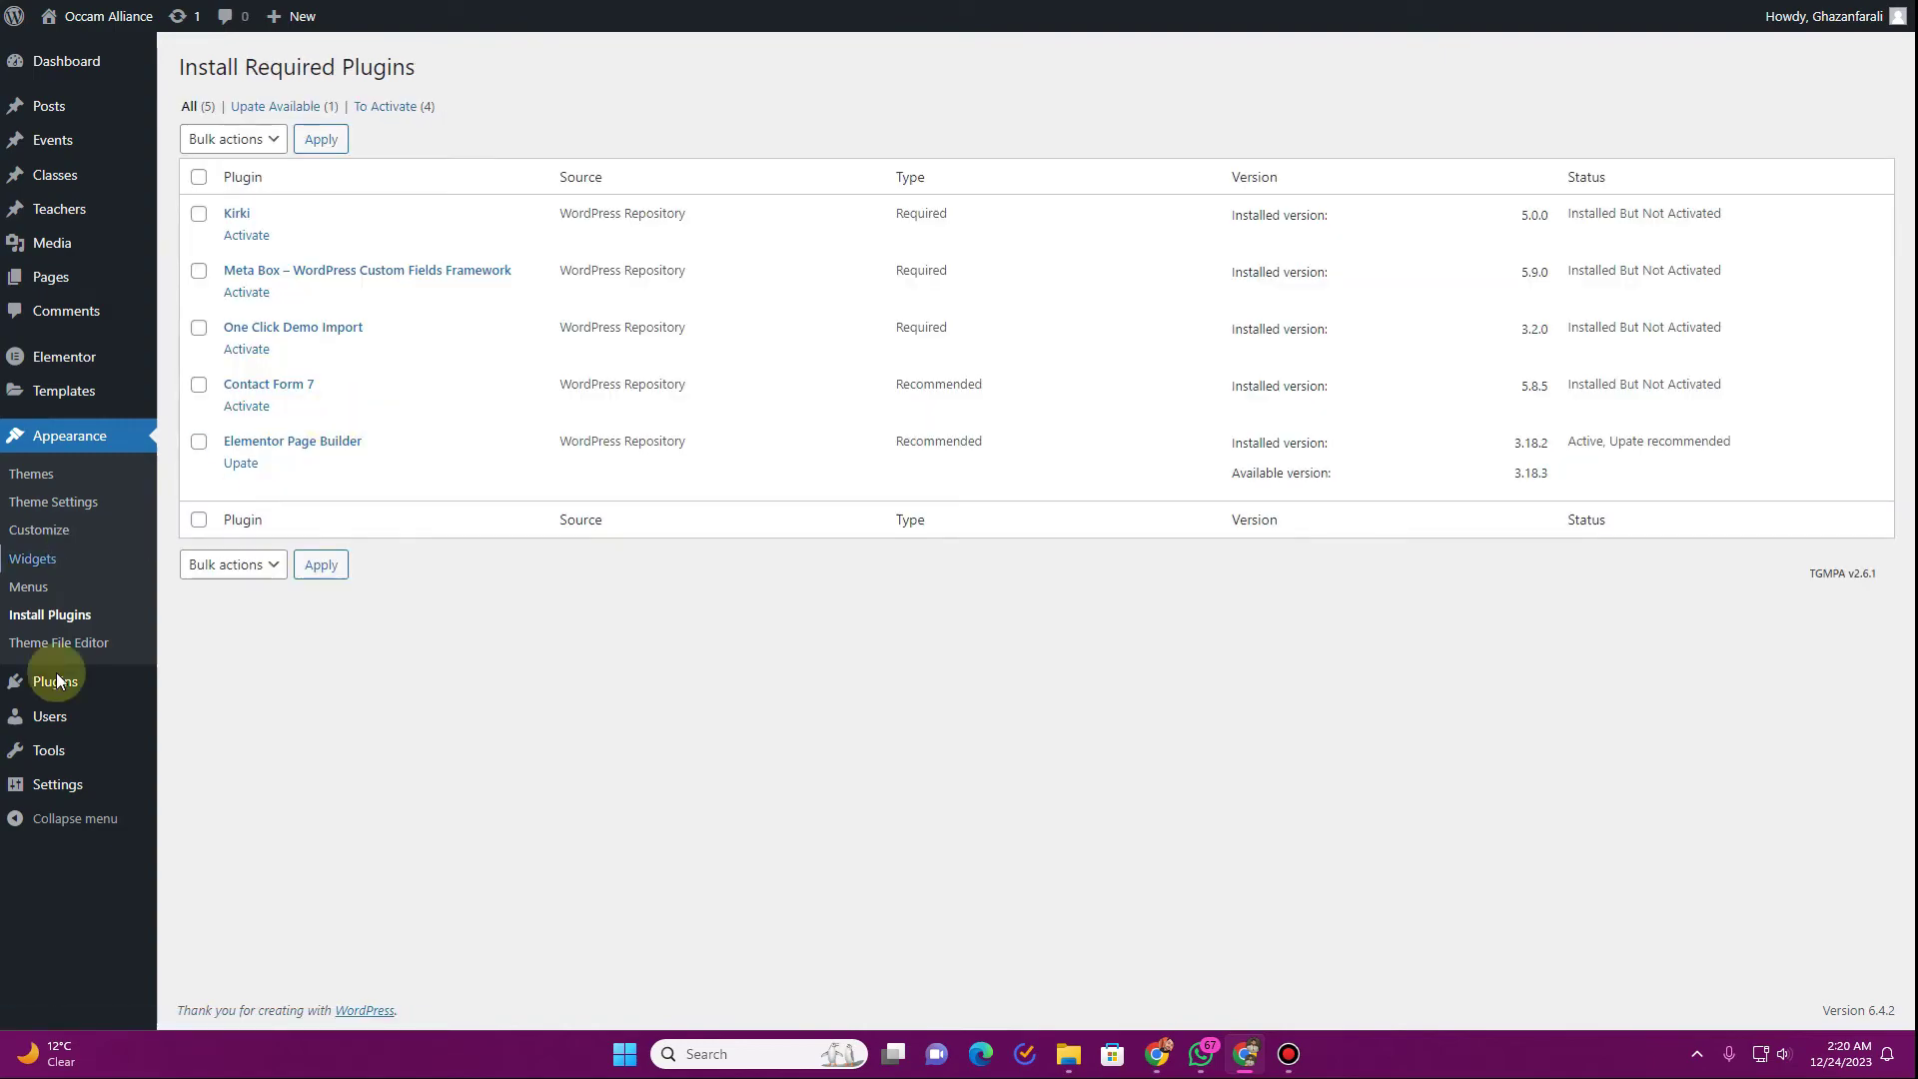
pyautogui.click(68, 691)
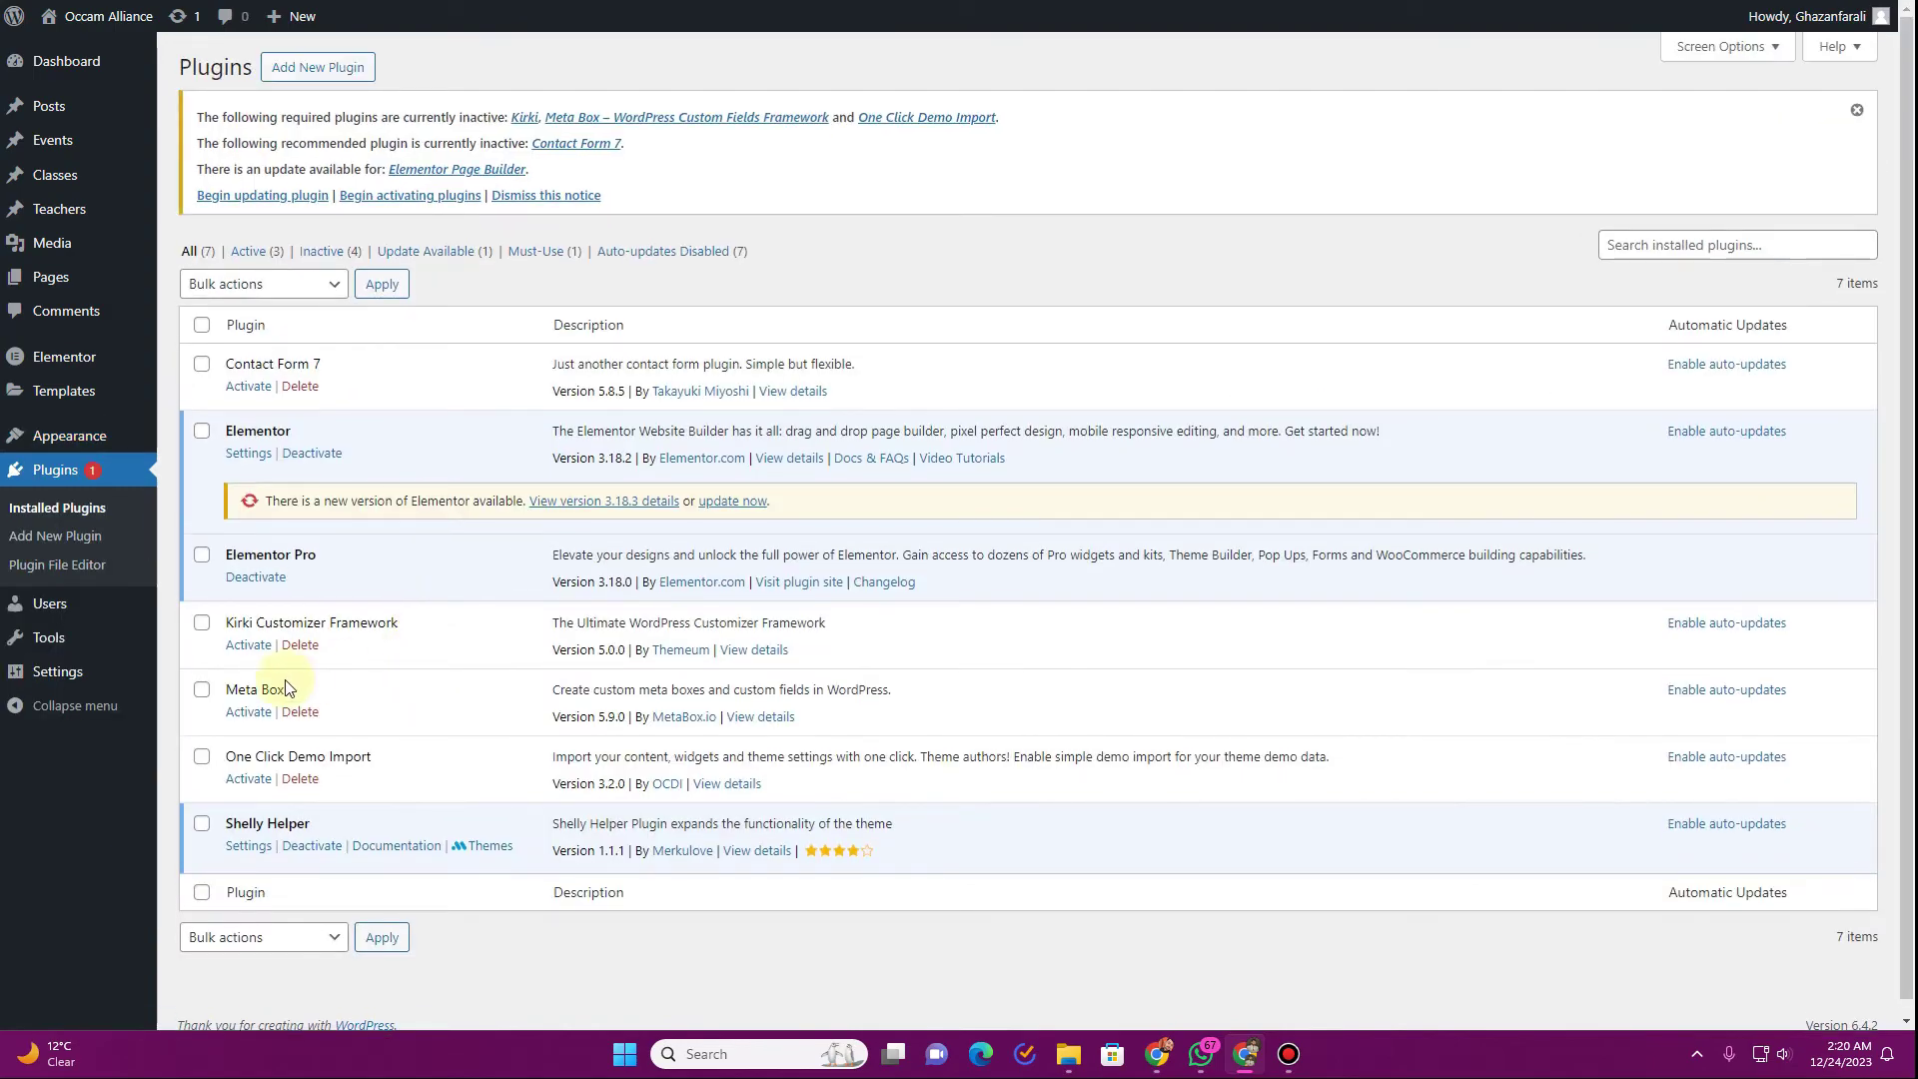
# - Bulk-activate the checked plugins, including Kirki Customizer Framework and Meta Box
pyautogui.click(202, 622)
pyautogui.click(202, 689)
pyautogui.click(251, 285)
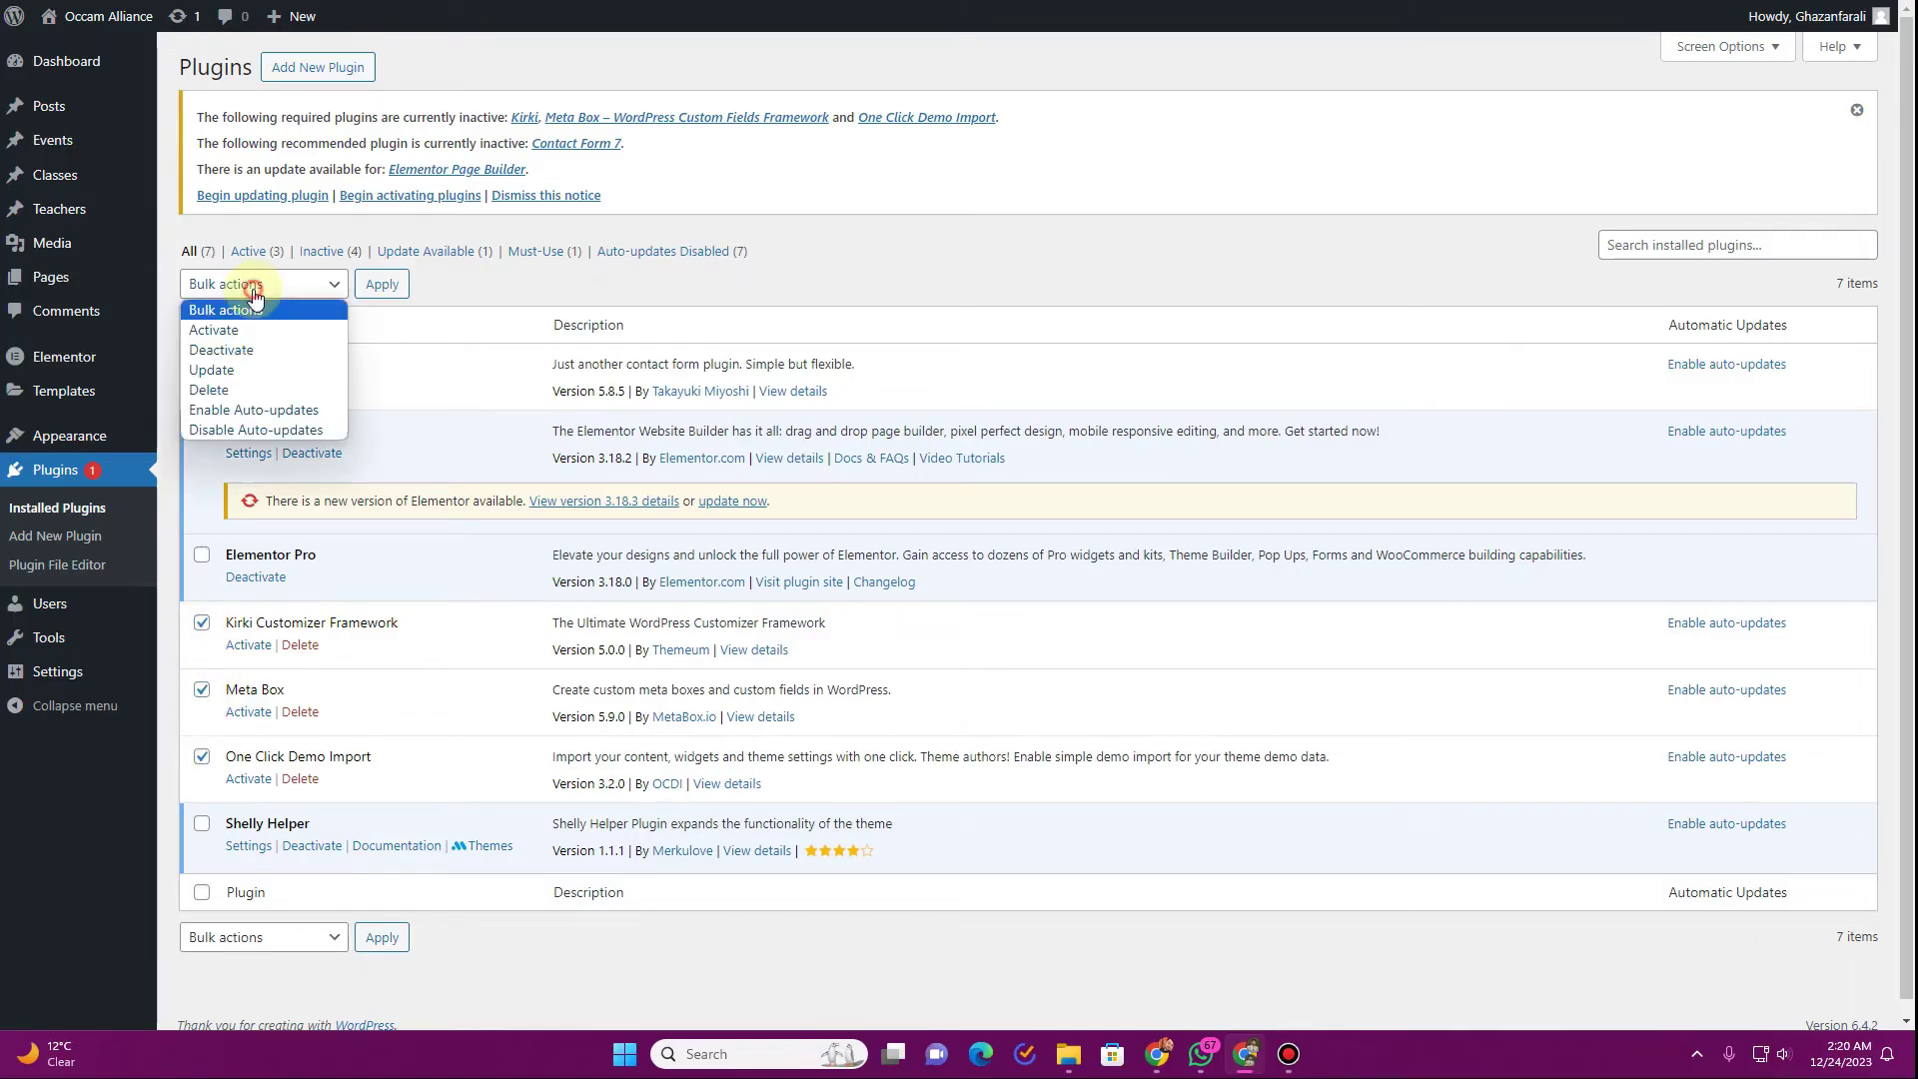
pyautogui.click(257, 333)
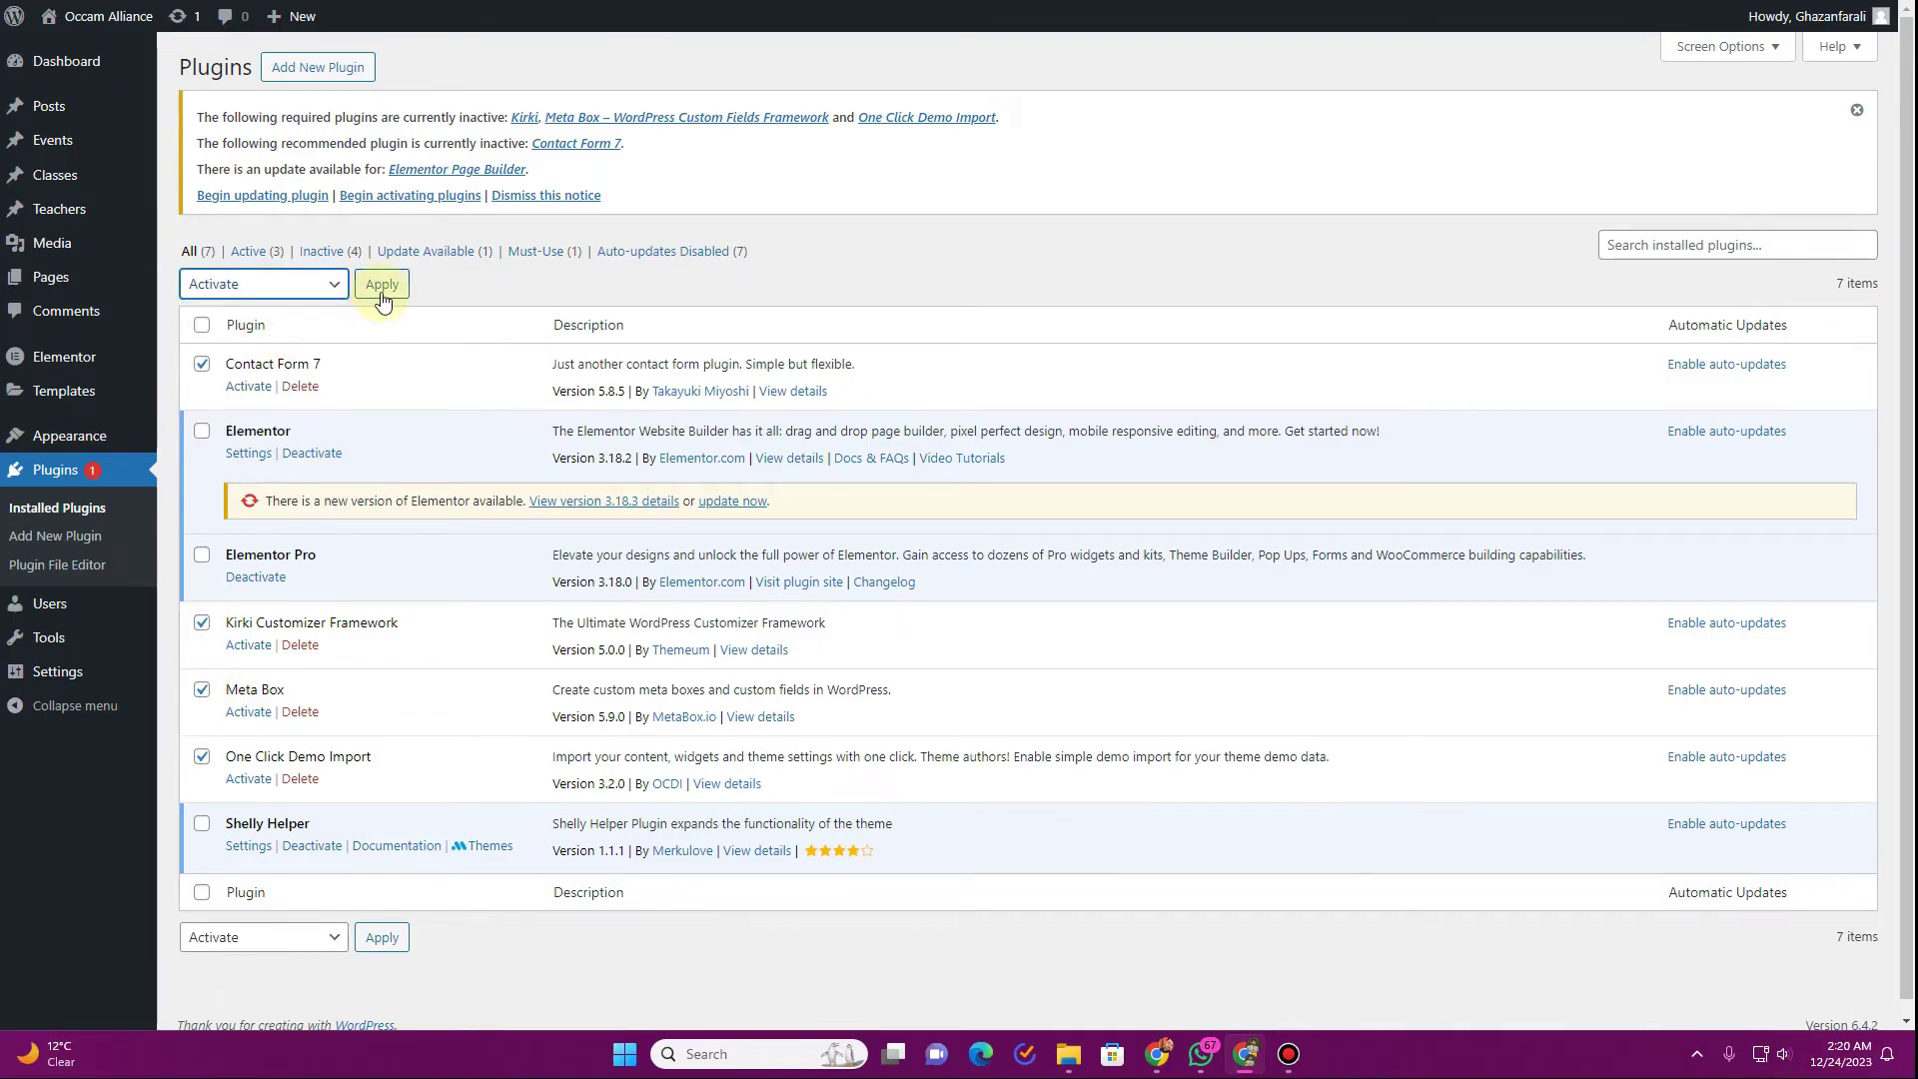
pyautogui.click(380, 290)
# - Dismiss the plugins-activated, Kirki font cache and Elementor update notices
pyautogui.scroll(-2, 371, 504)
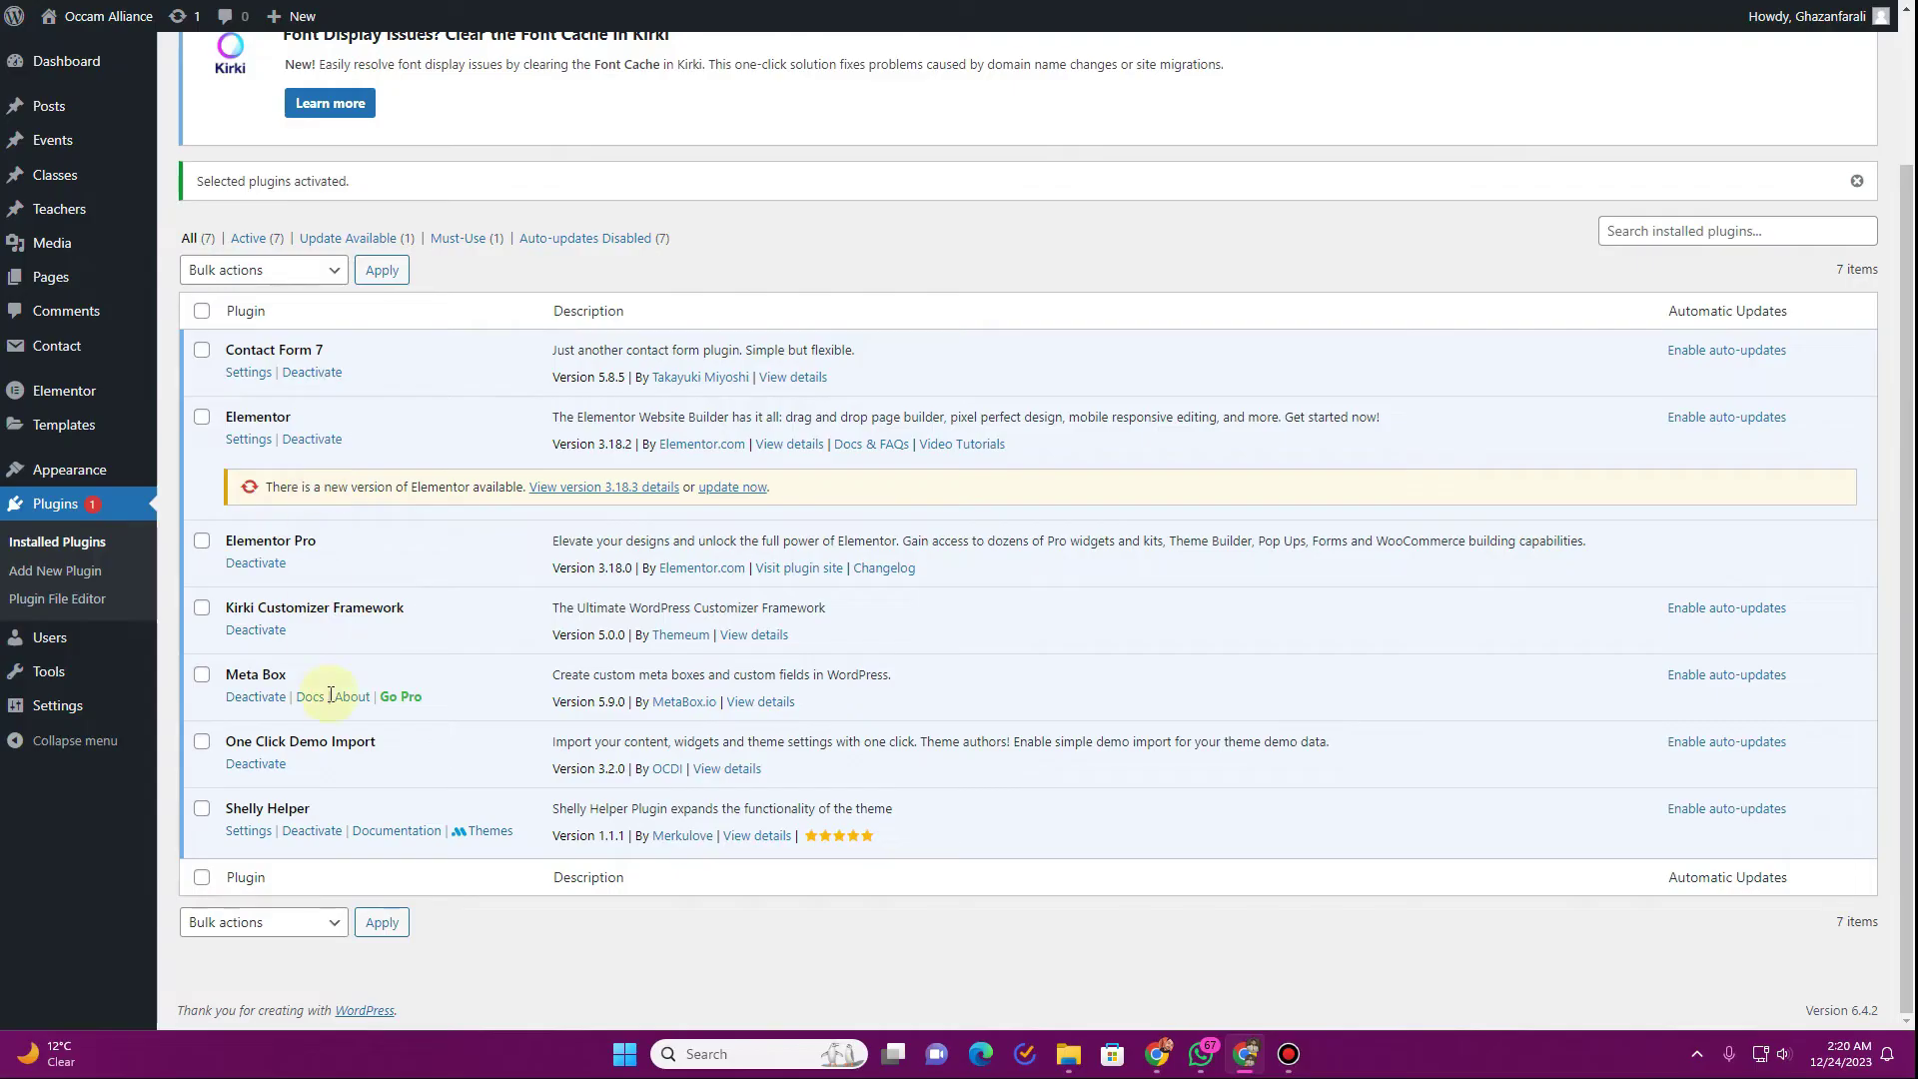
pyautogui.scroll(3, 323, 702)
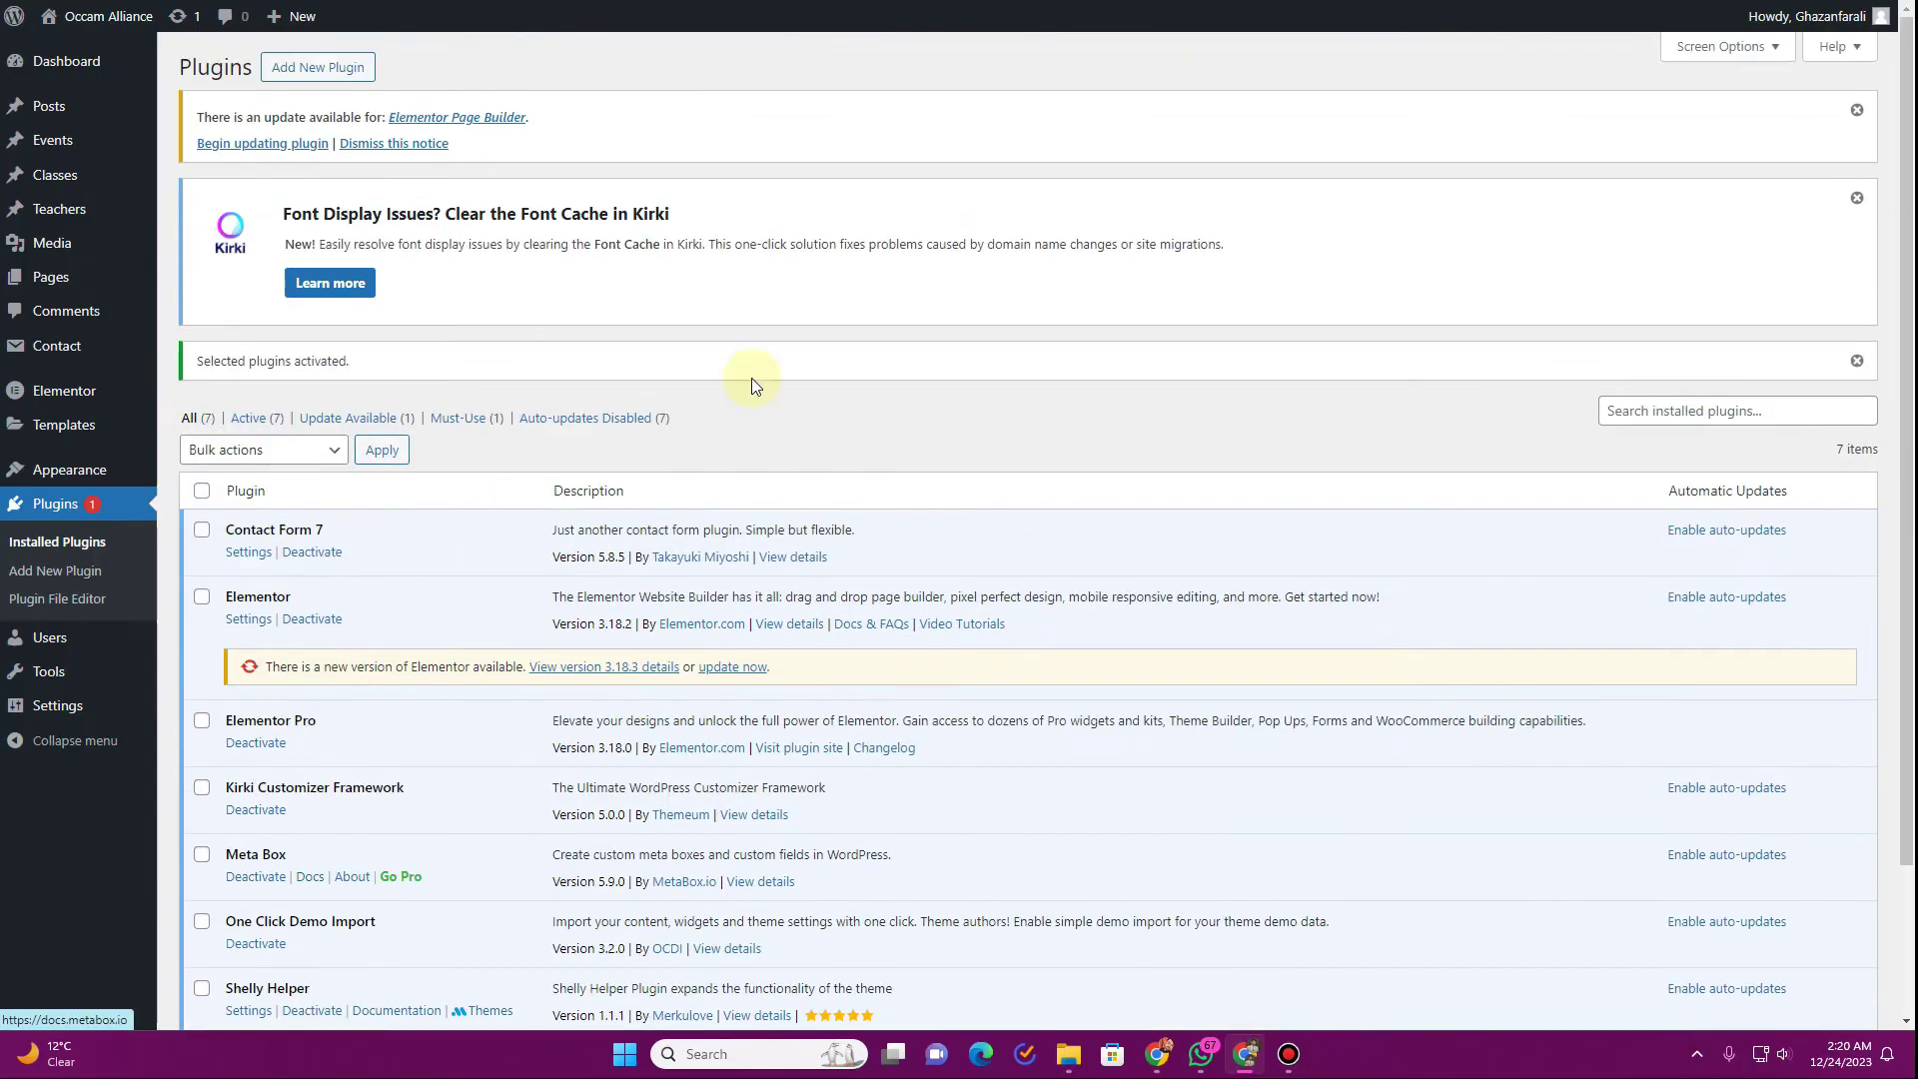
pyautogui.click(1856, 384)
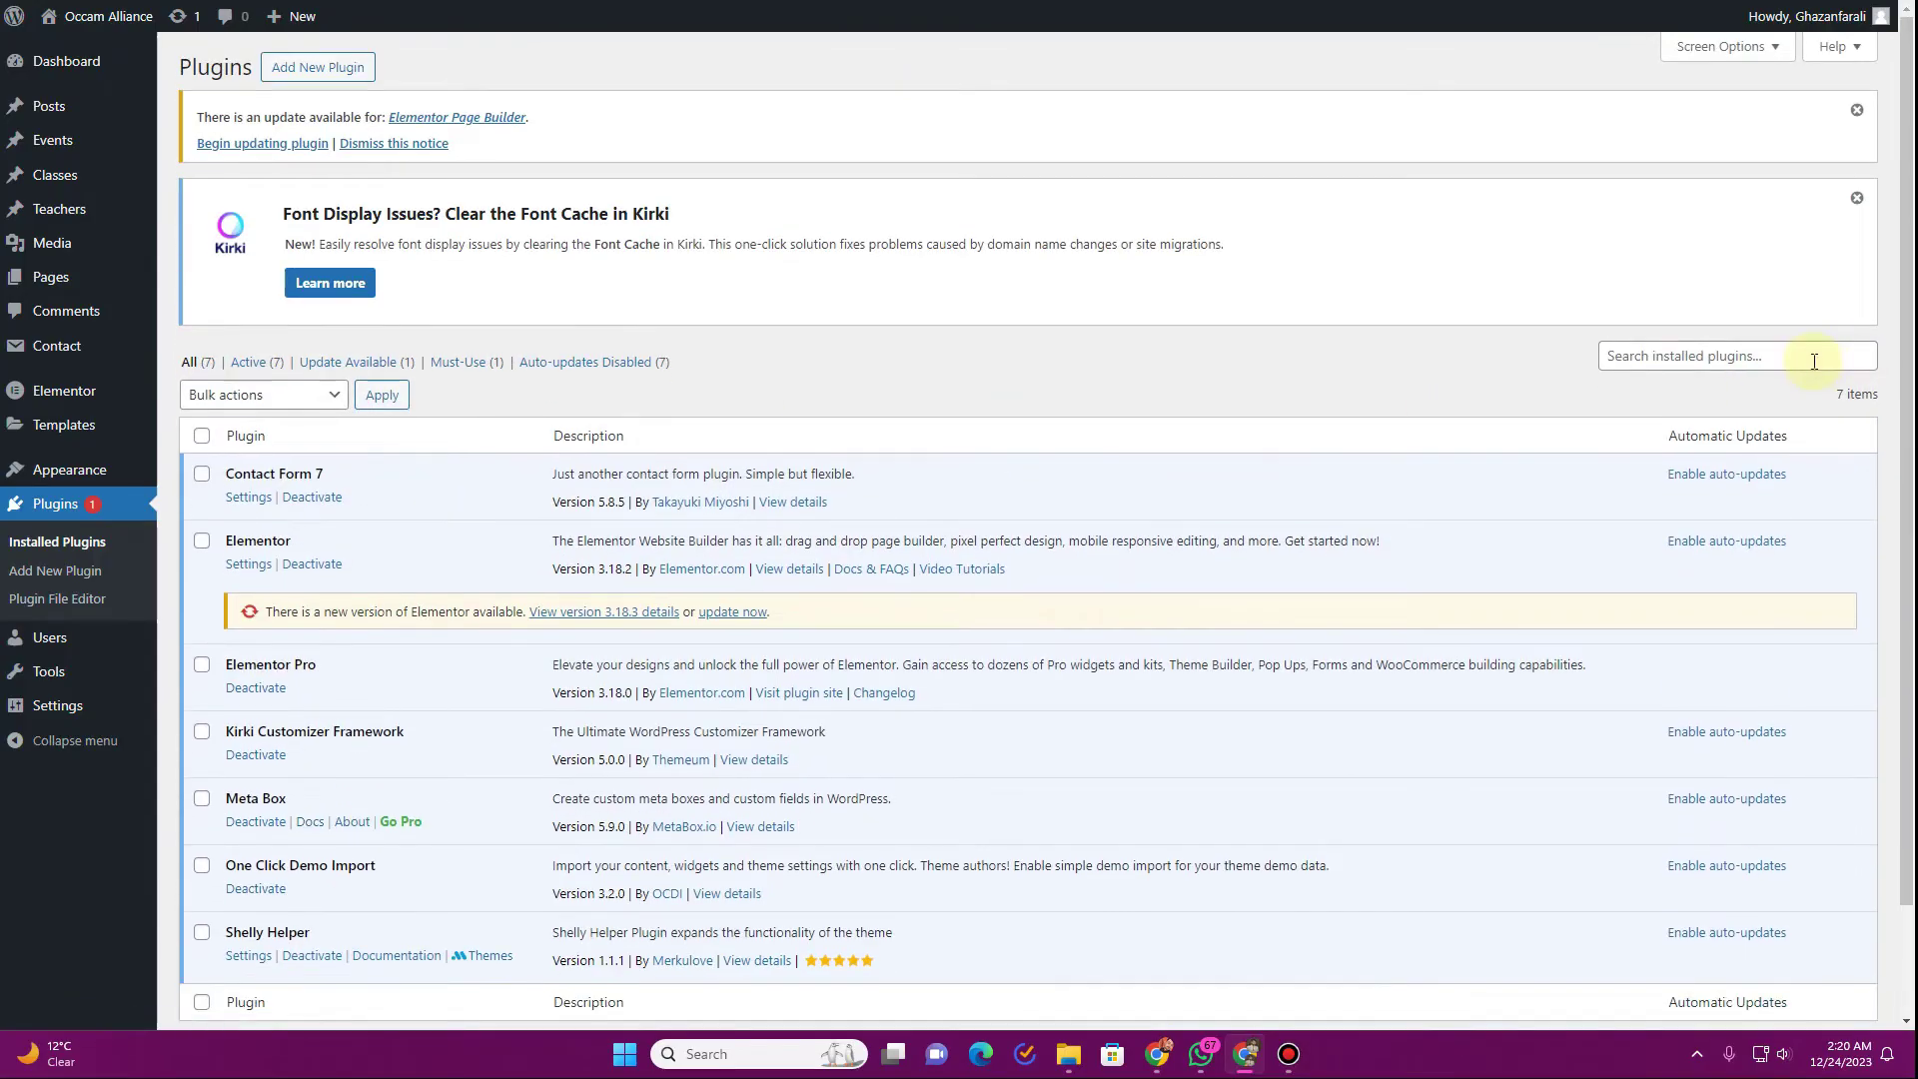
pyautogui.click(1854, 203)
pyautogui.click(1867, 112)
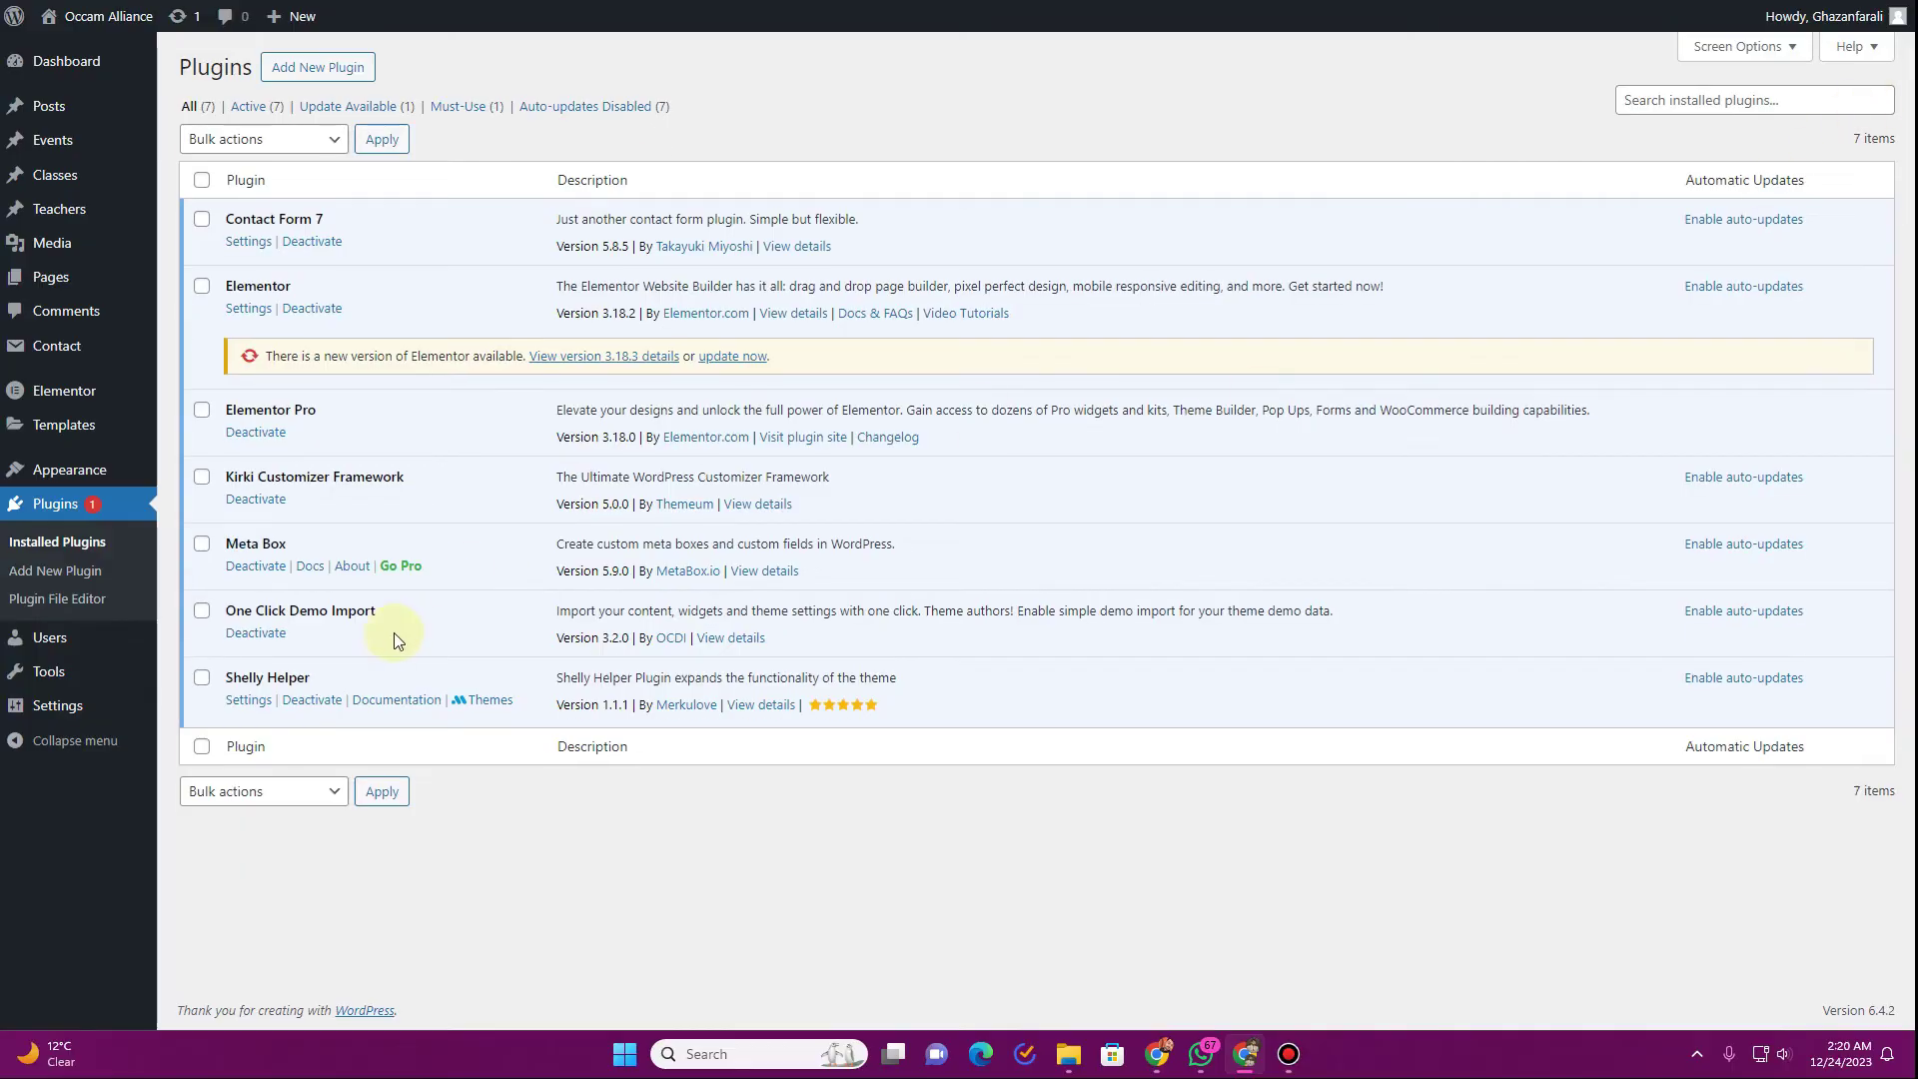
pyautogui.moveTo(391, 613); pyautogui.dragTo(331, 611)
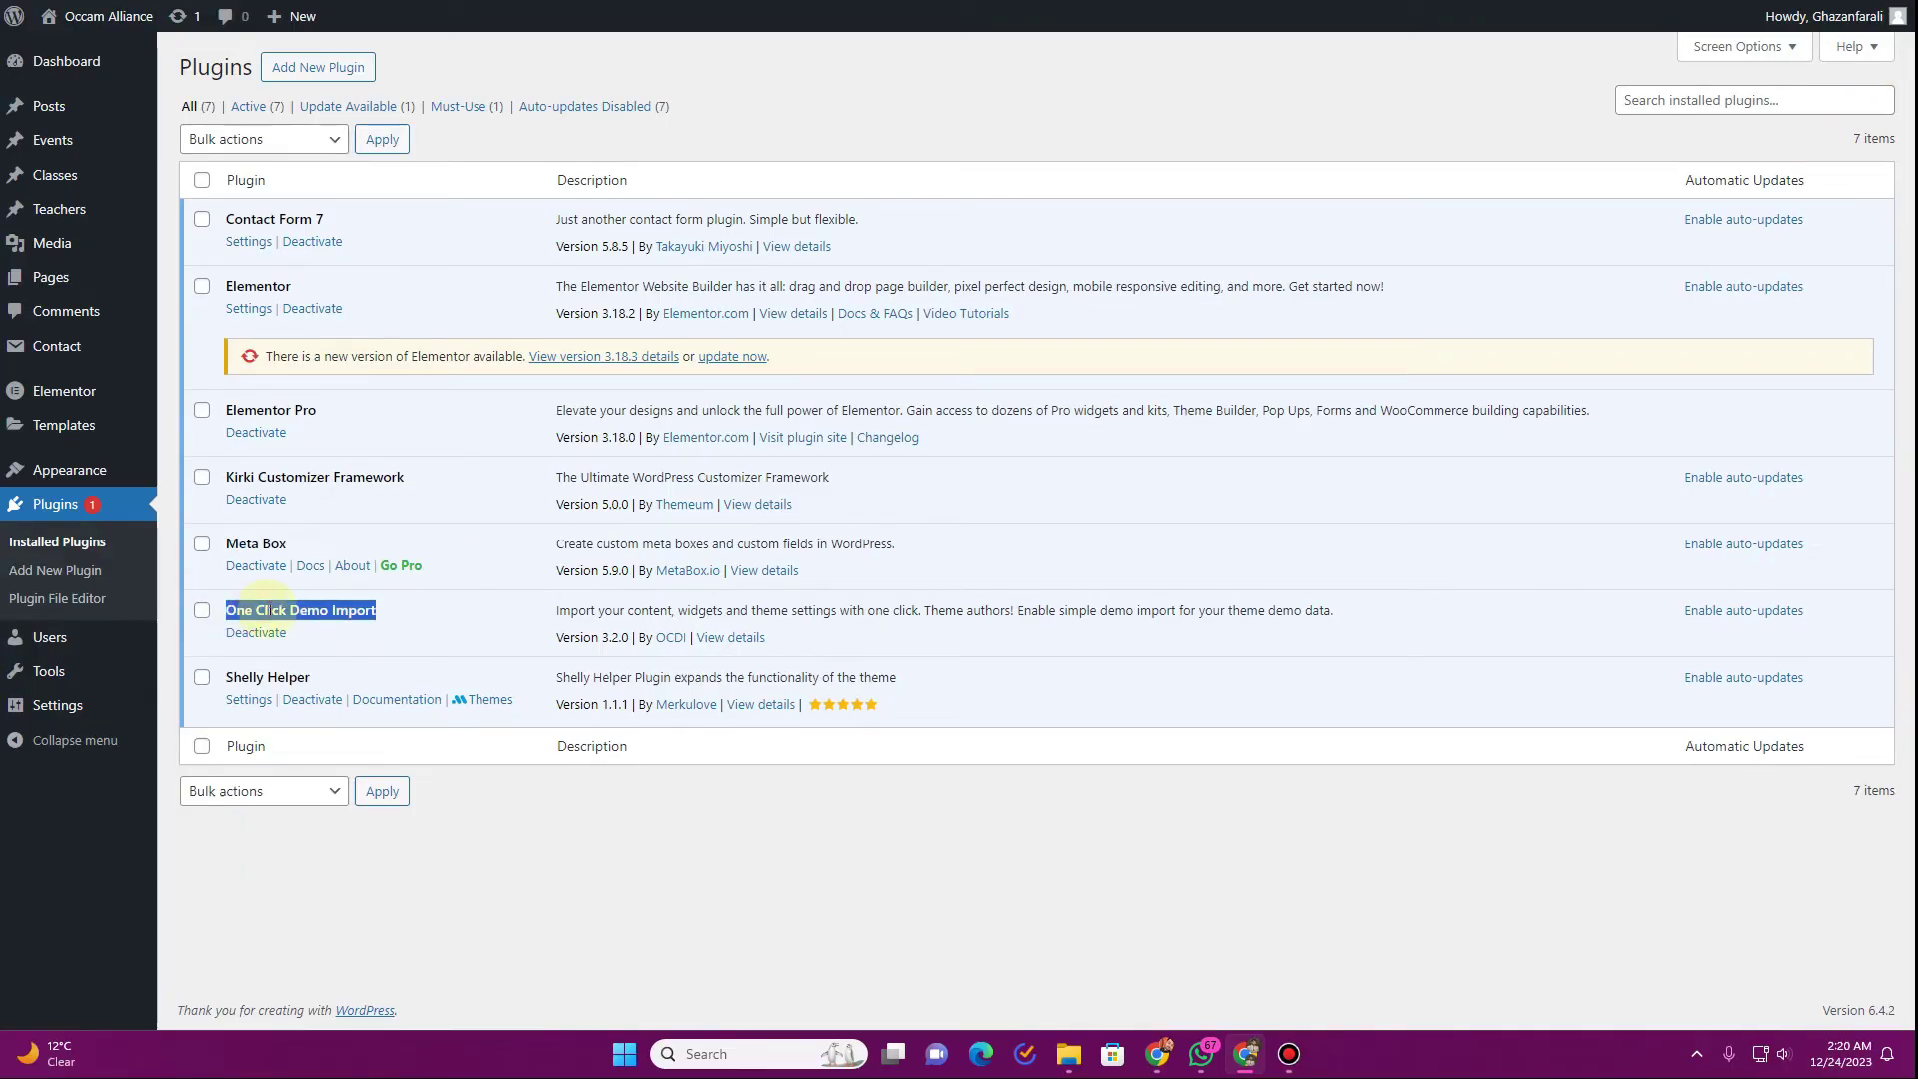
pyautogui.click(246, 613)
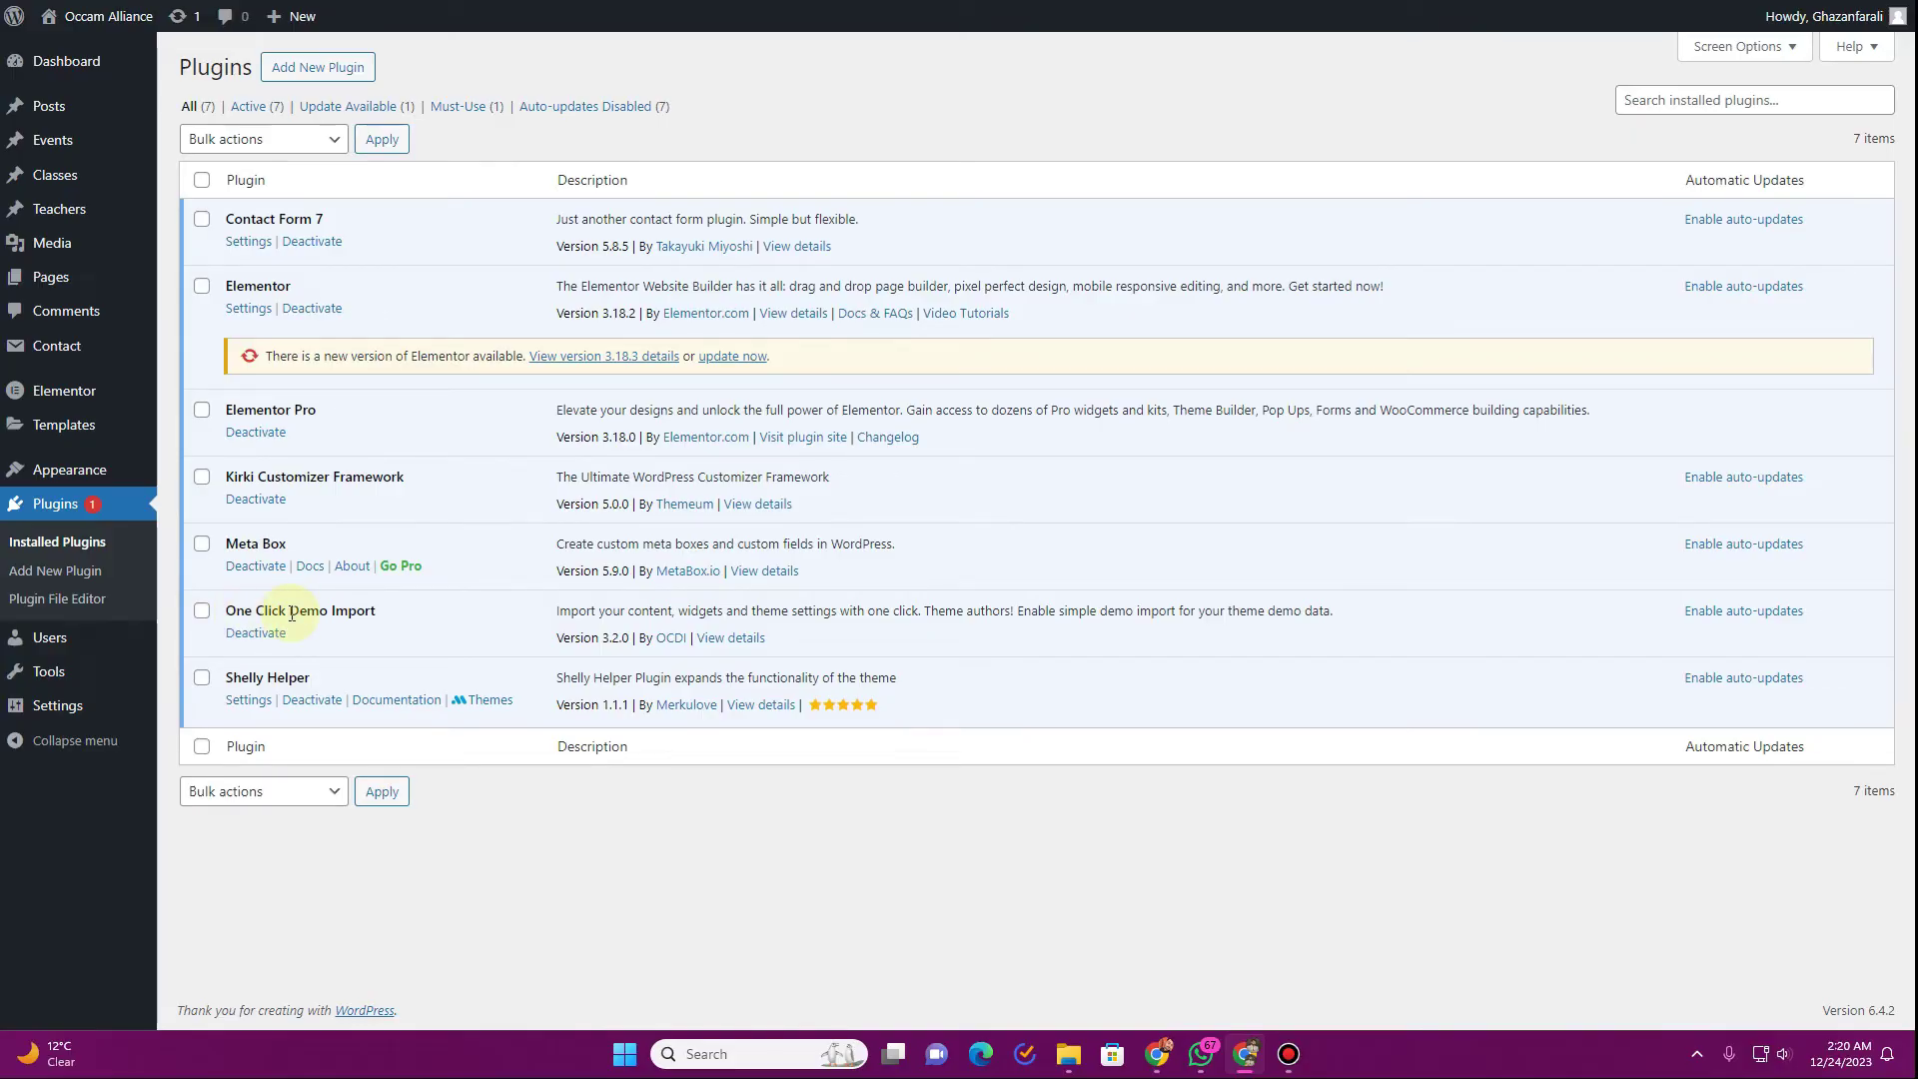
pyautogui.moveTo(100, 471)
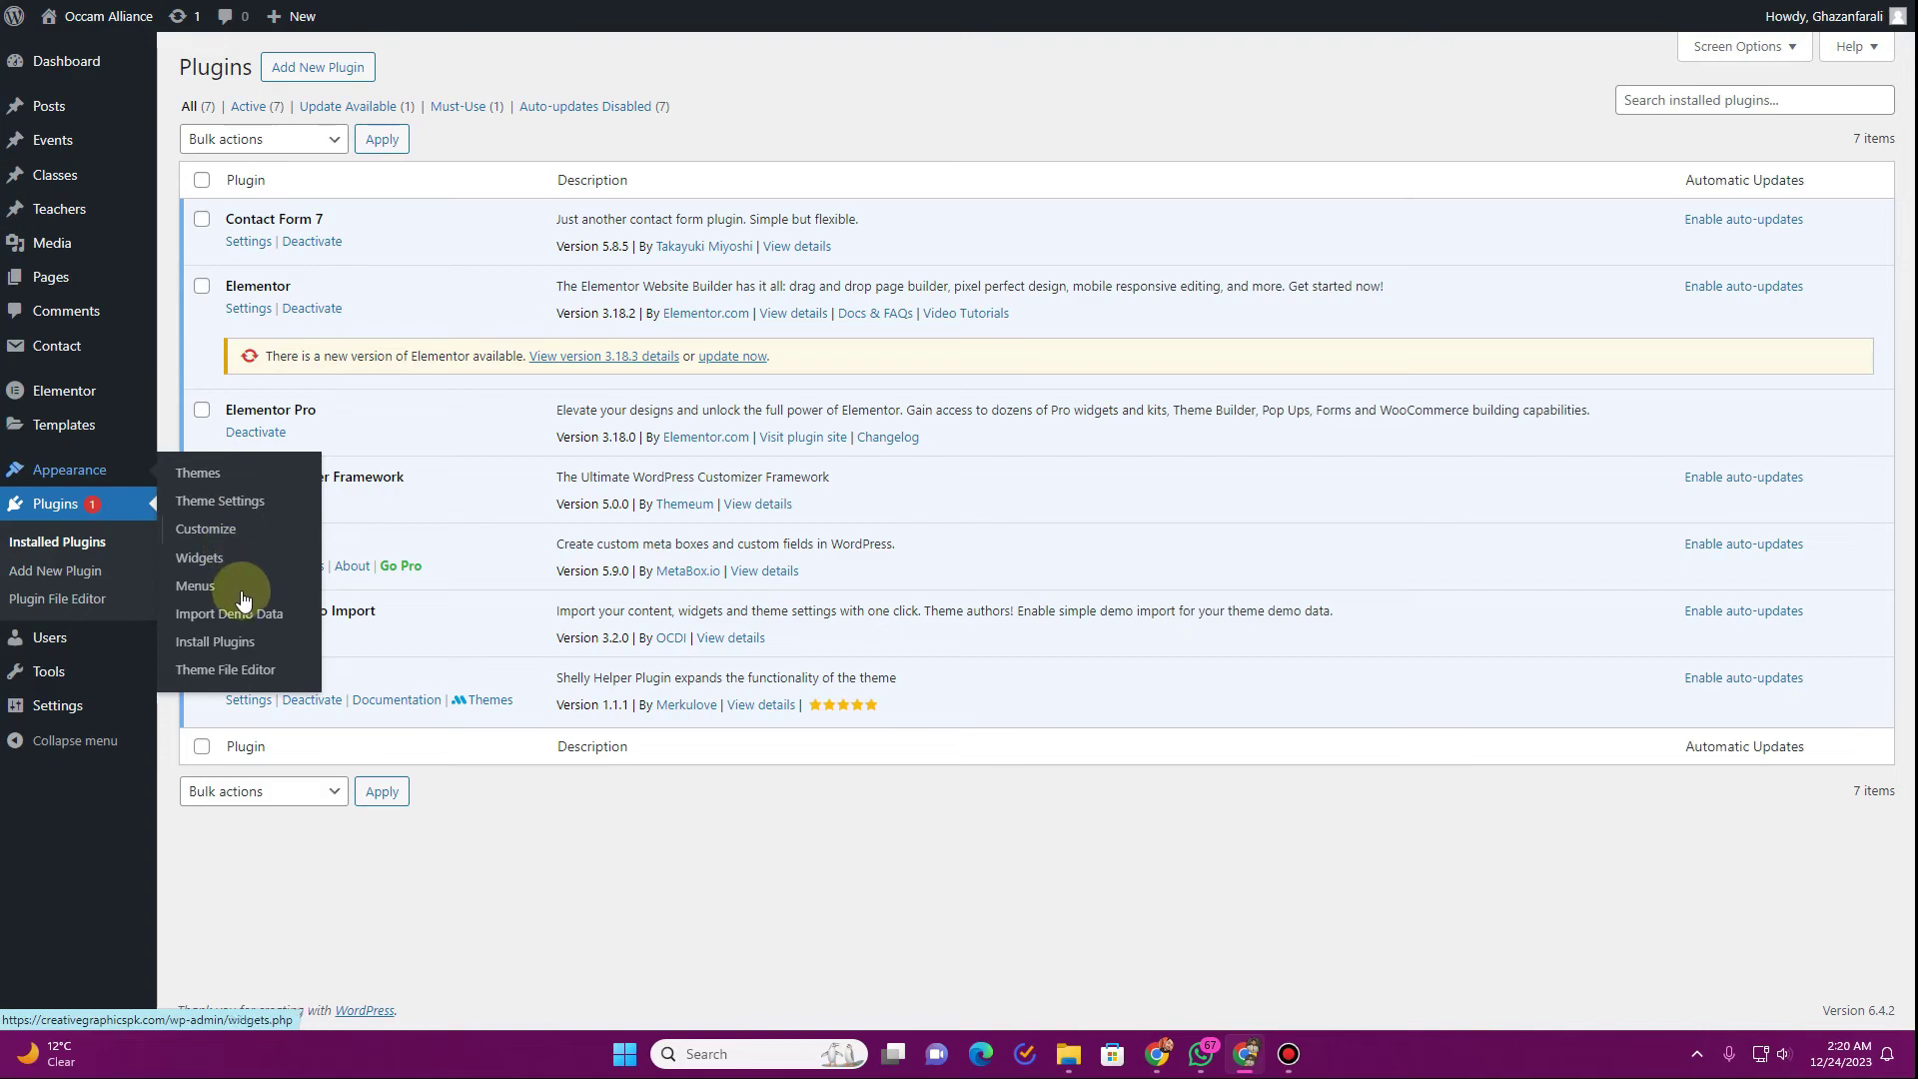
# - Import the Shelly demo data from Import Demo Data, continuing without the extra plugins
pyautogui.click(243, 624)
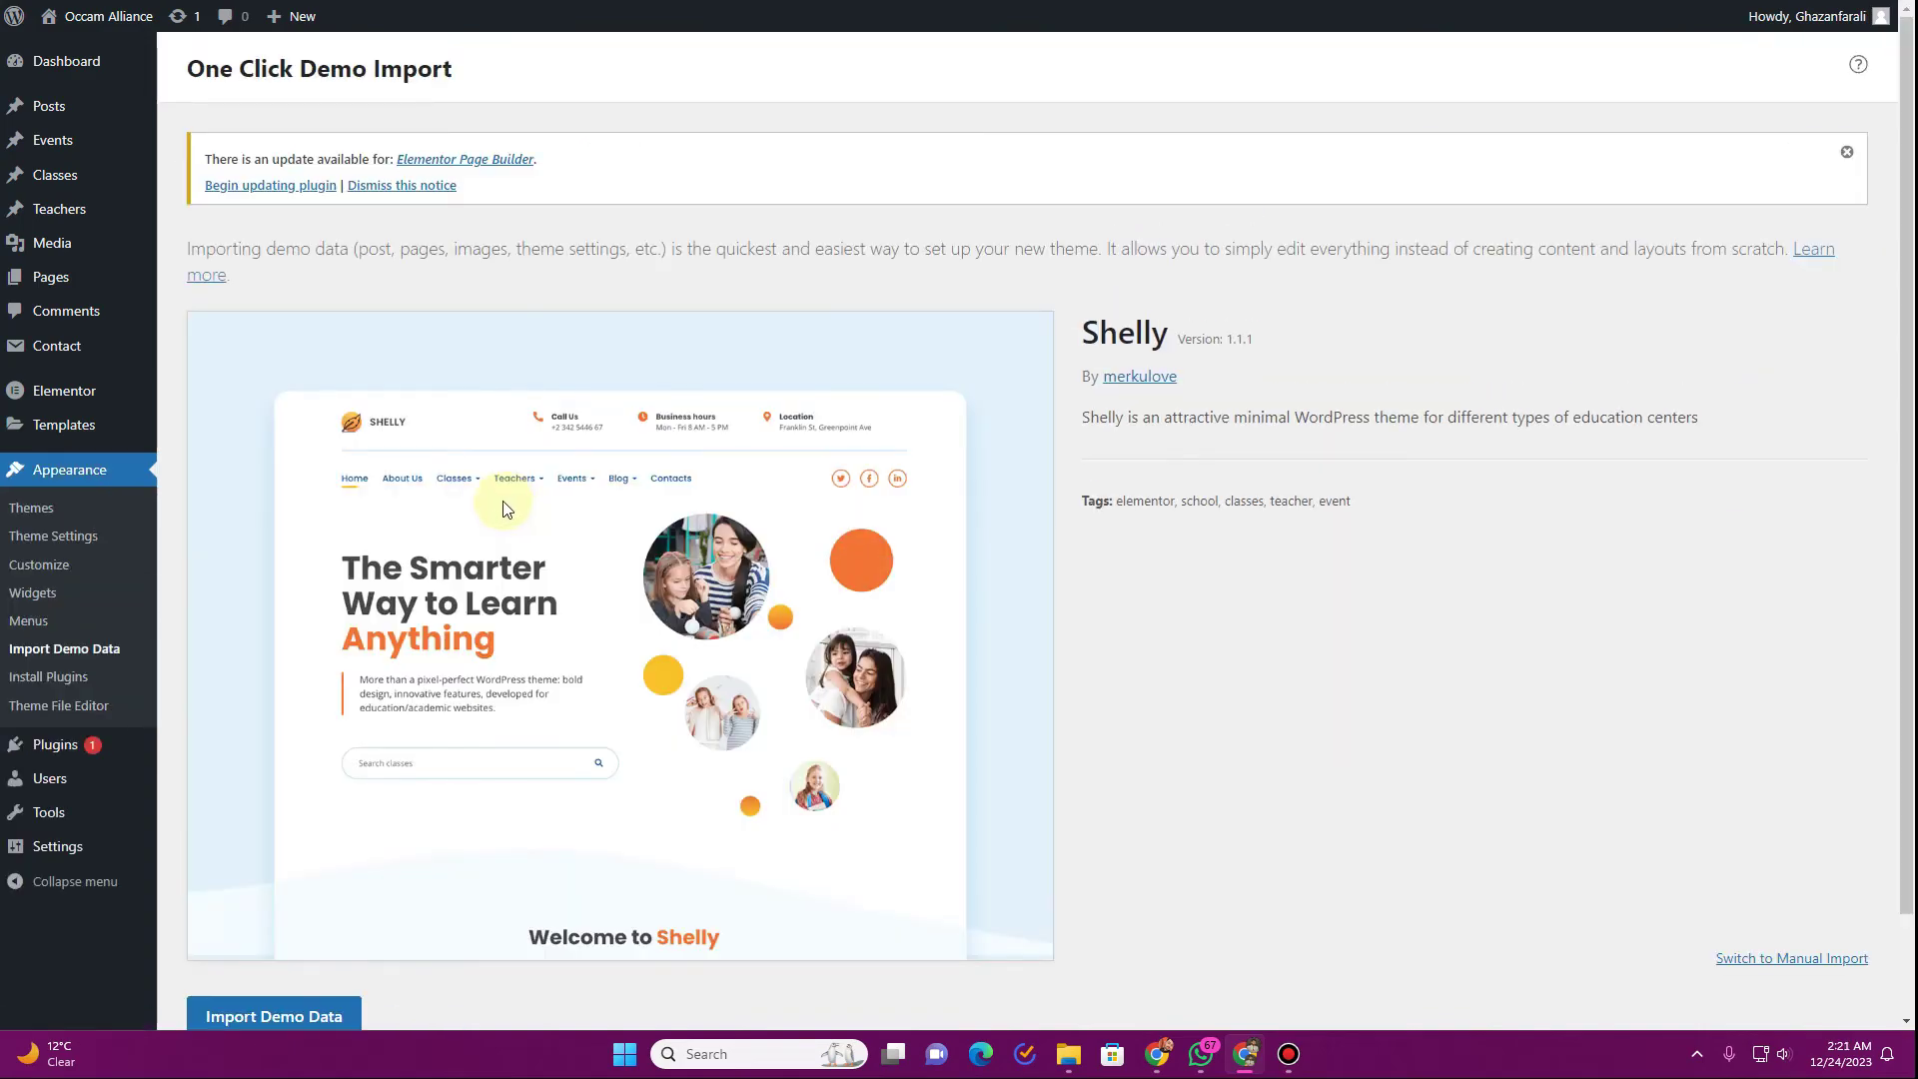
pyautogui.scroll(-1, 506, 509)
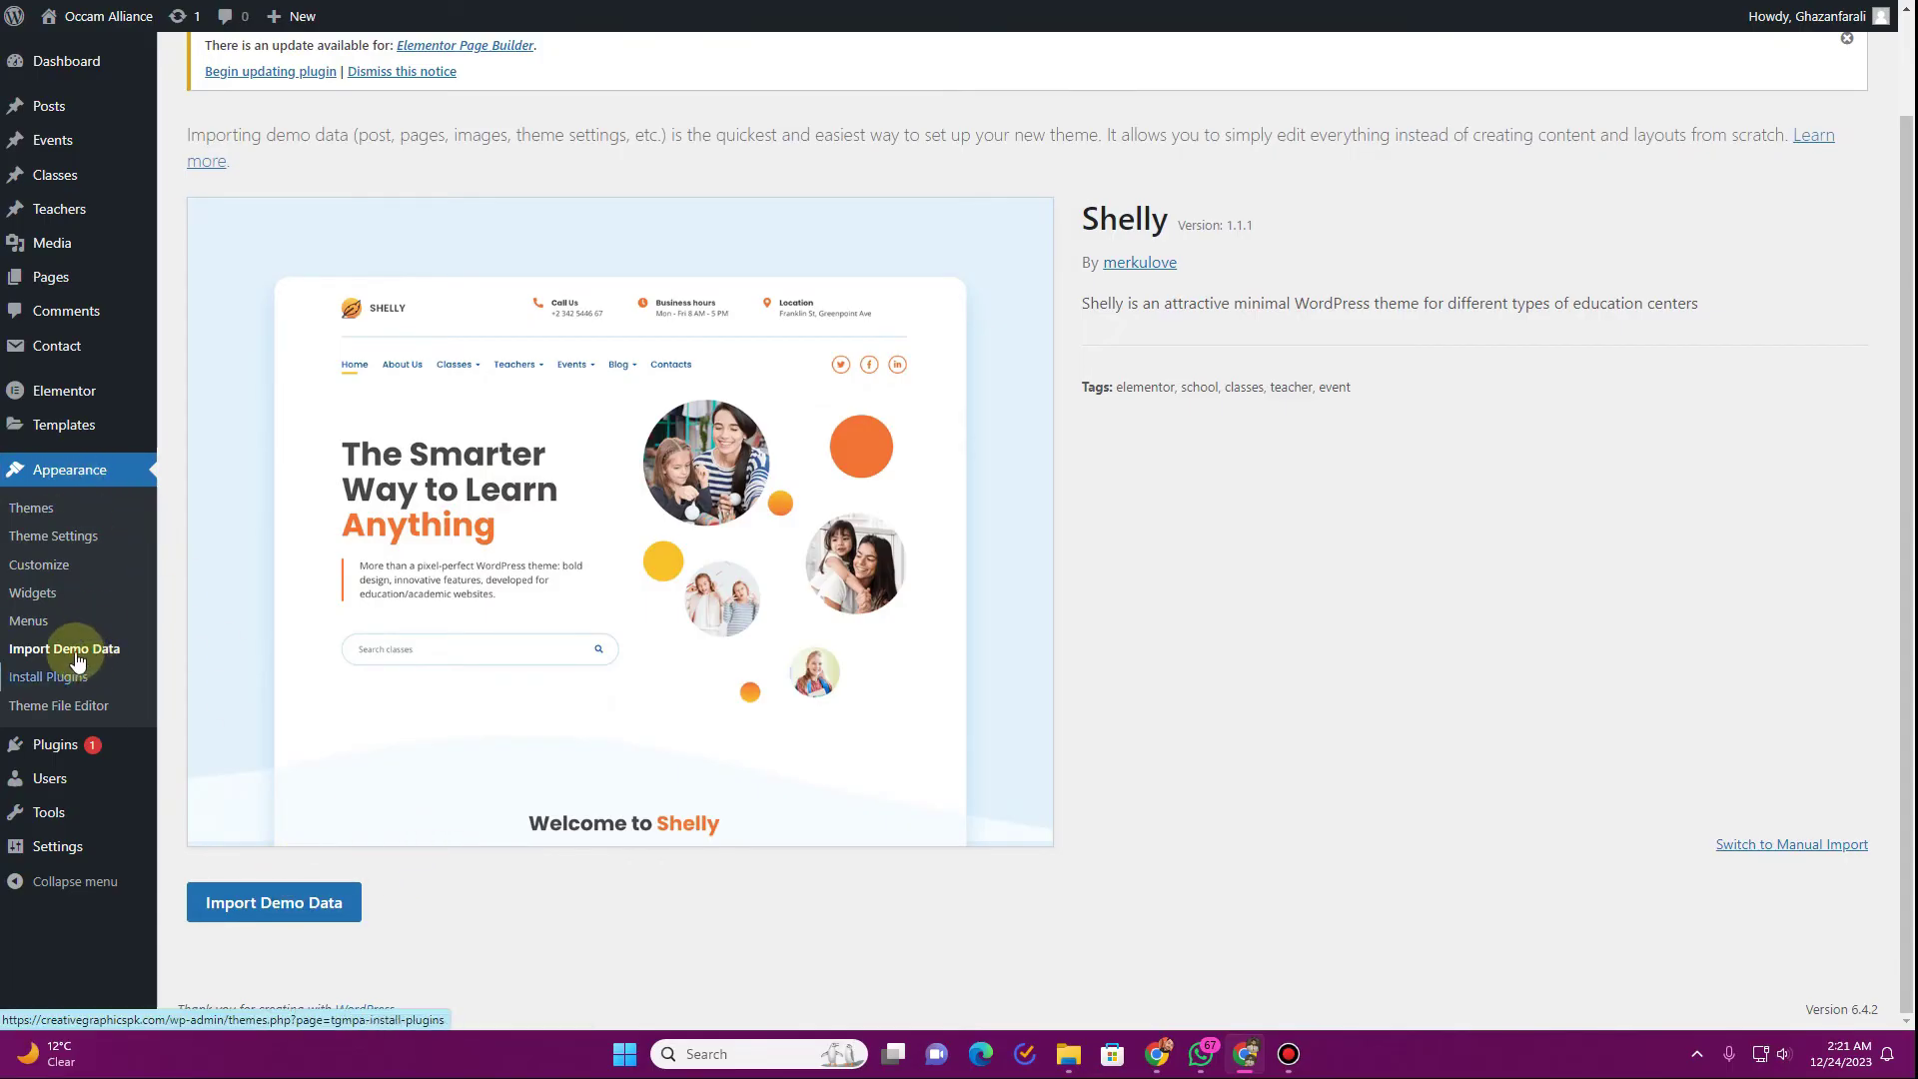
pyautogui.click(278, 908)
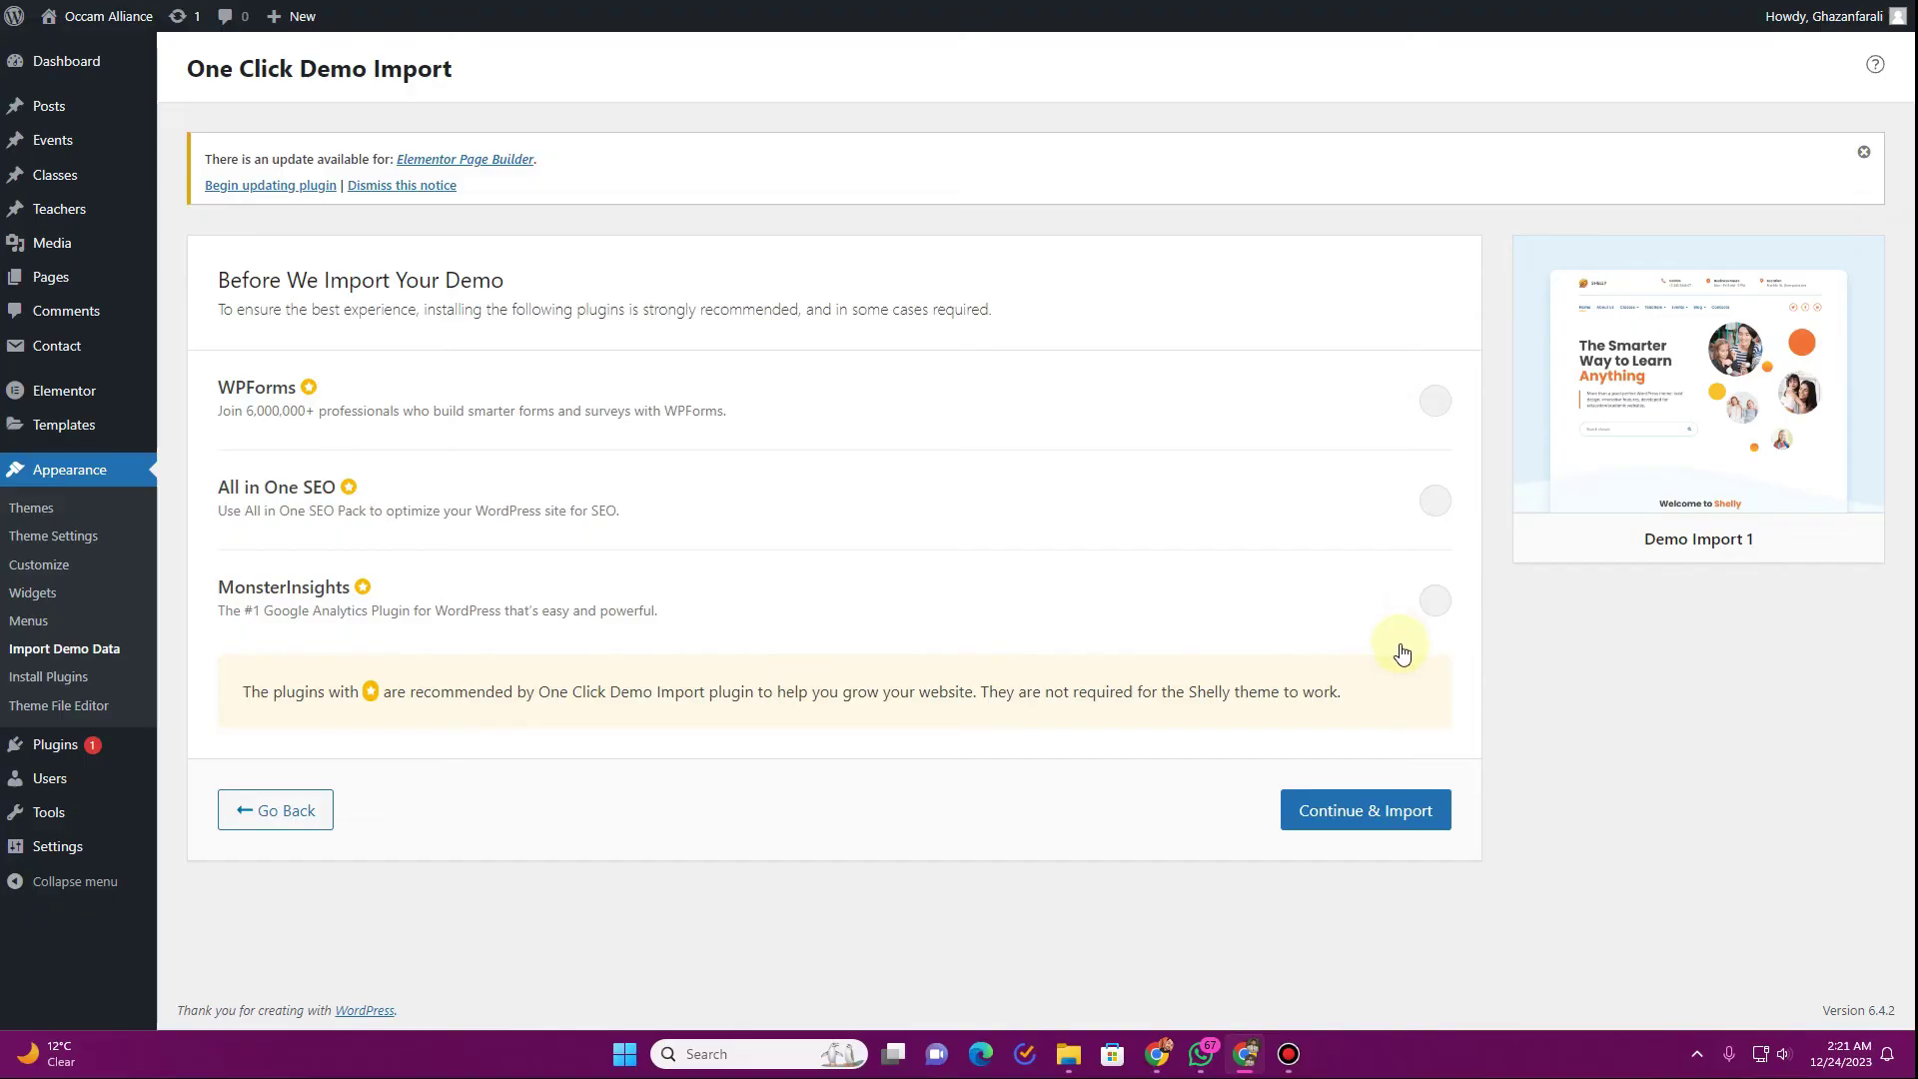
pyautogui.click(1420, 809)
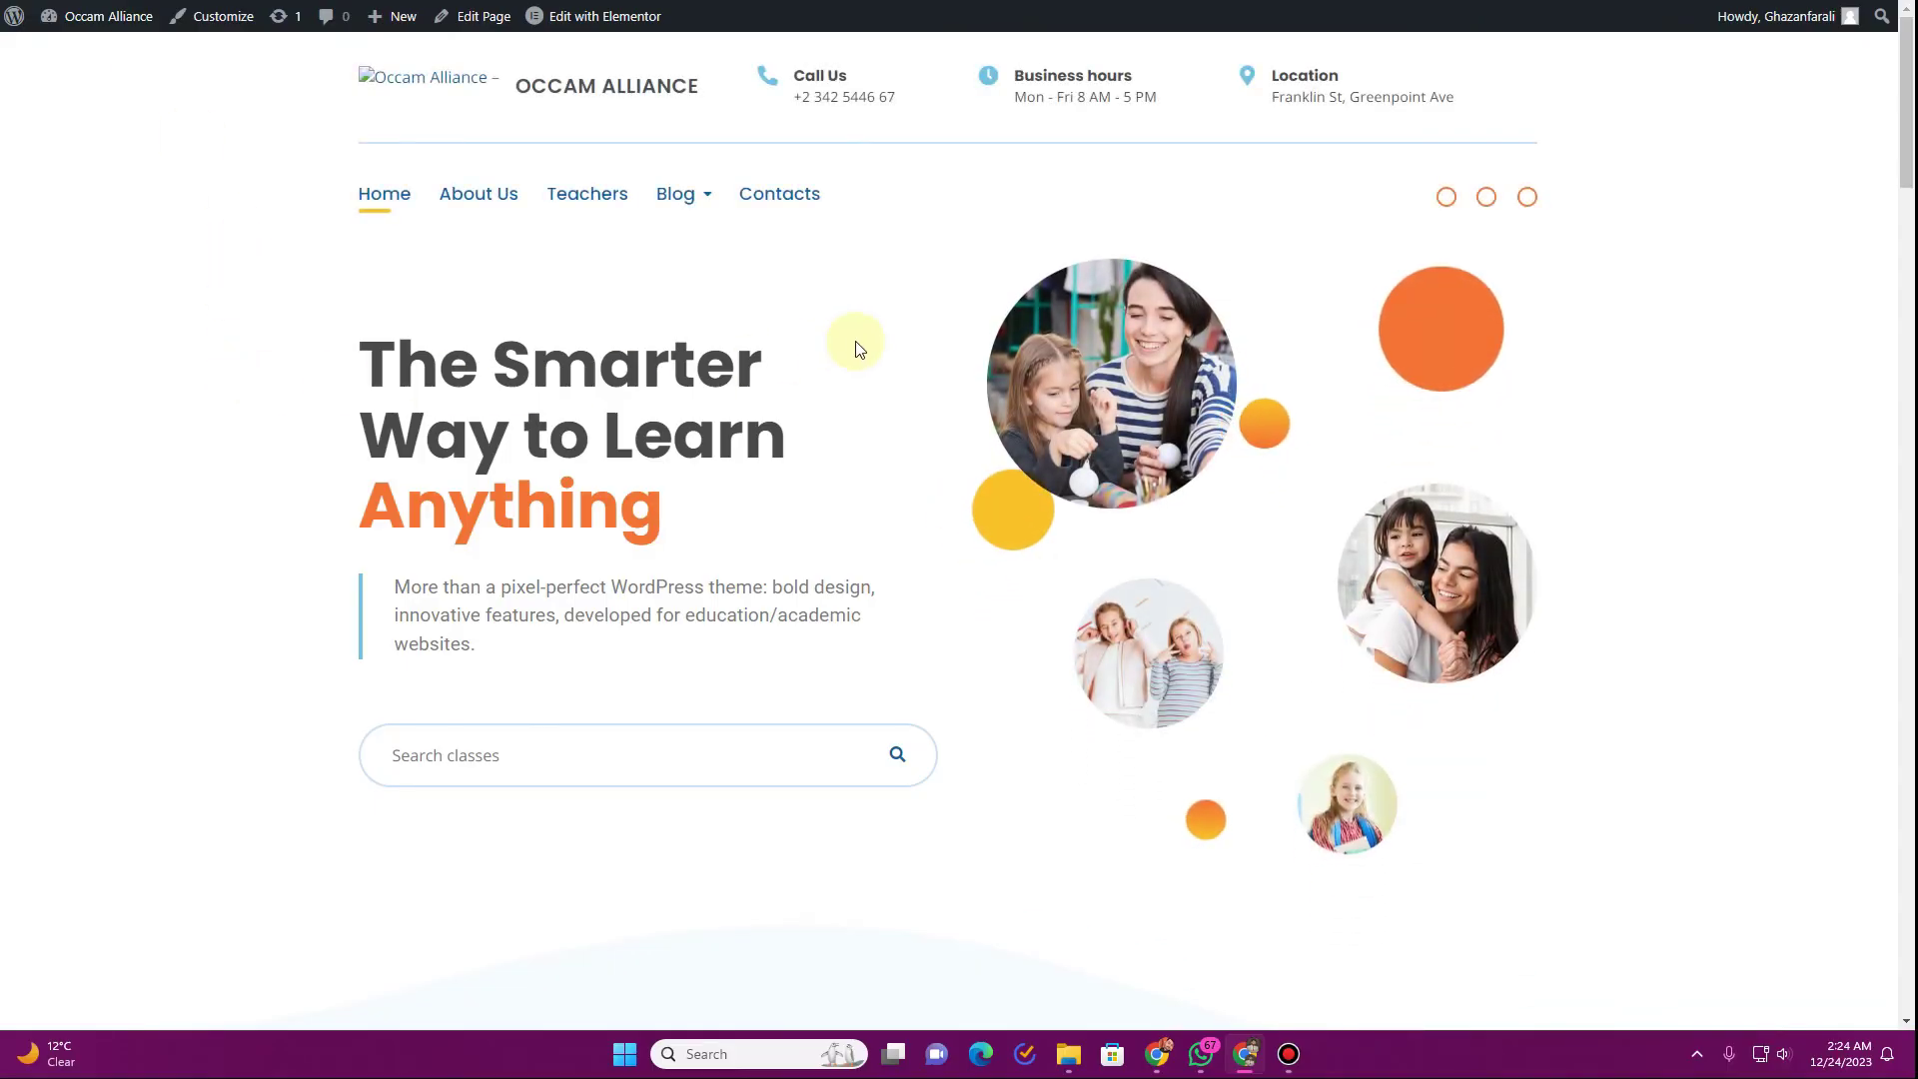
pyautogui.scroll(-2, 860, 381)
pyautogui.scroll(-5, 862, 386)
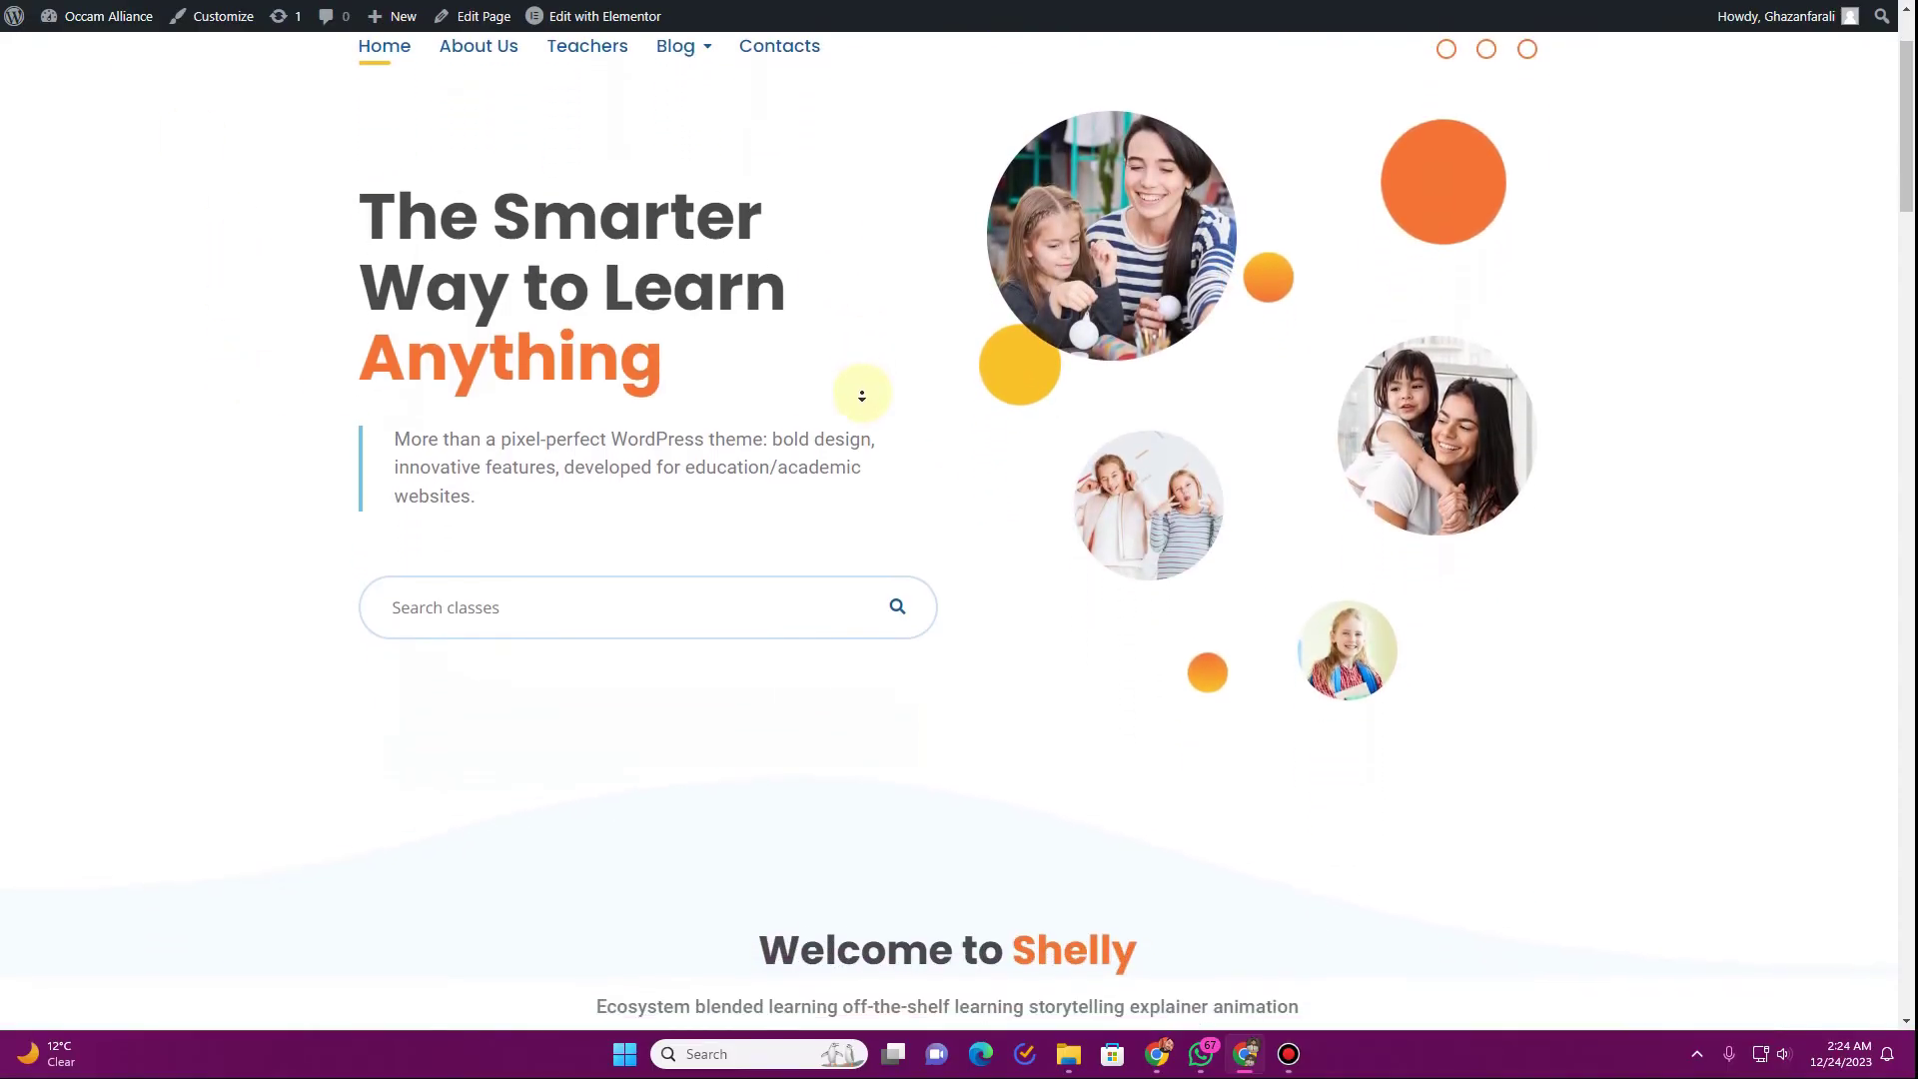
pyautogui.scroll(-5, 862, 396)
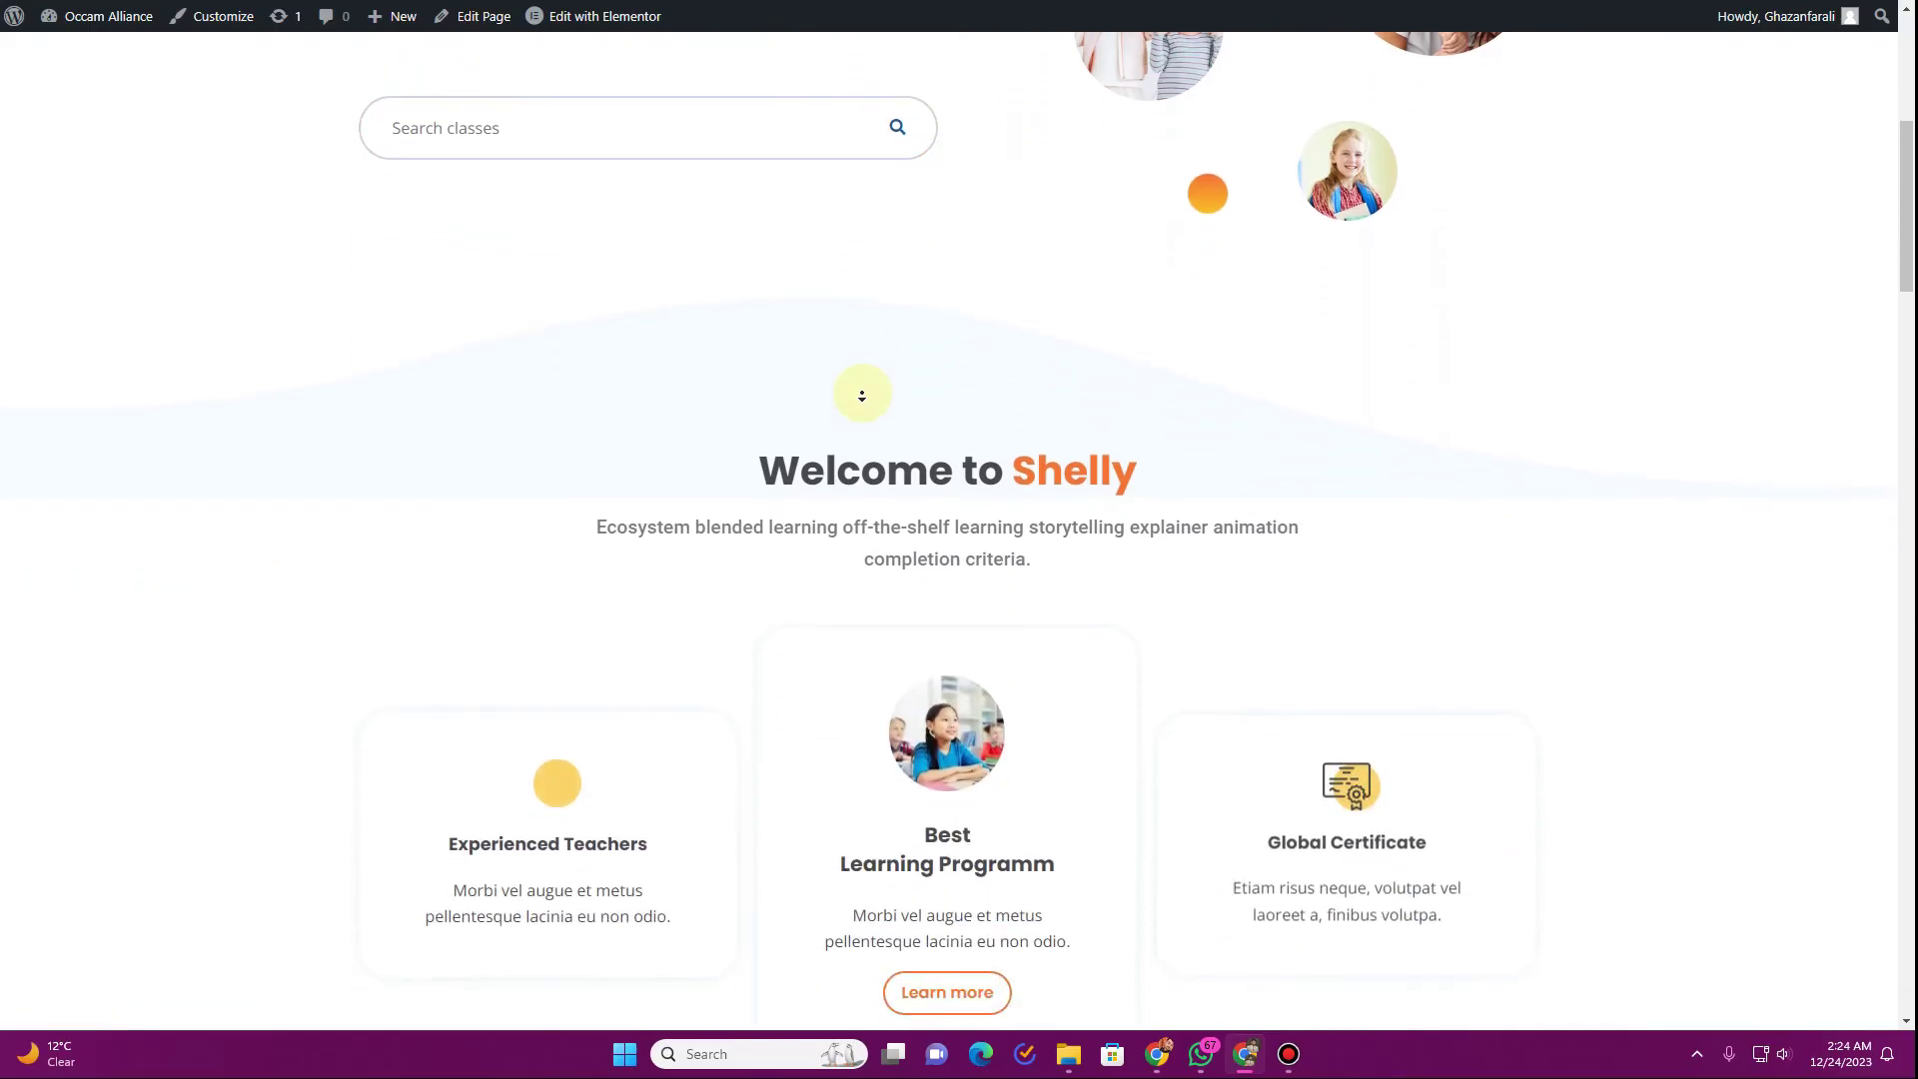
pyautogui.scroll(-4, 861, 395)
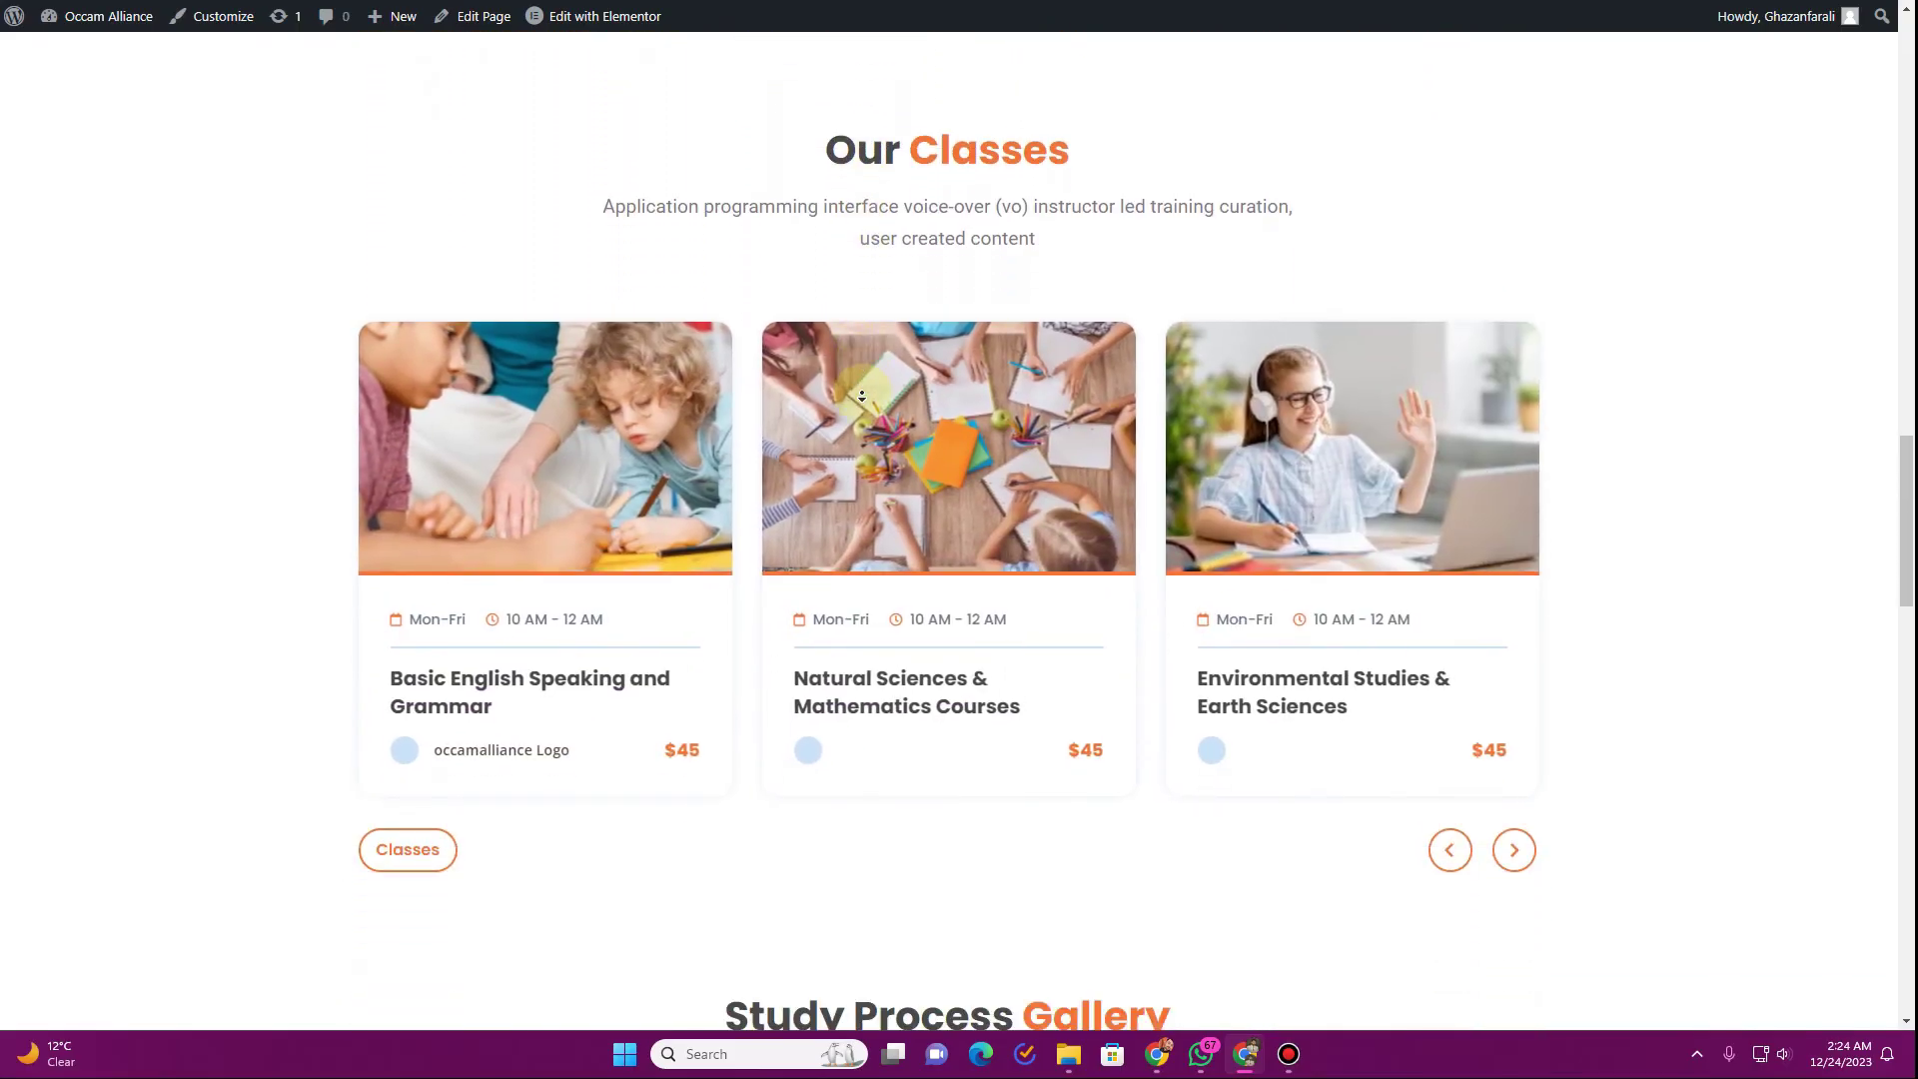
pyautogui.scroll(-4, 862, 396)
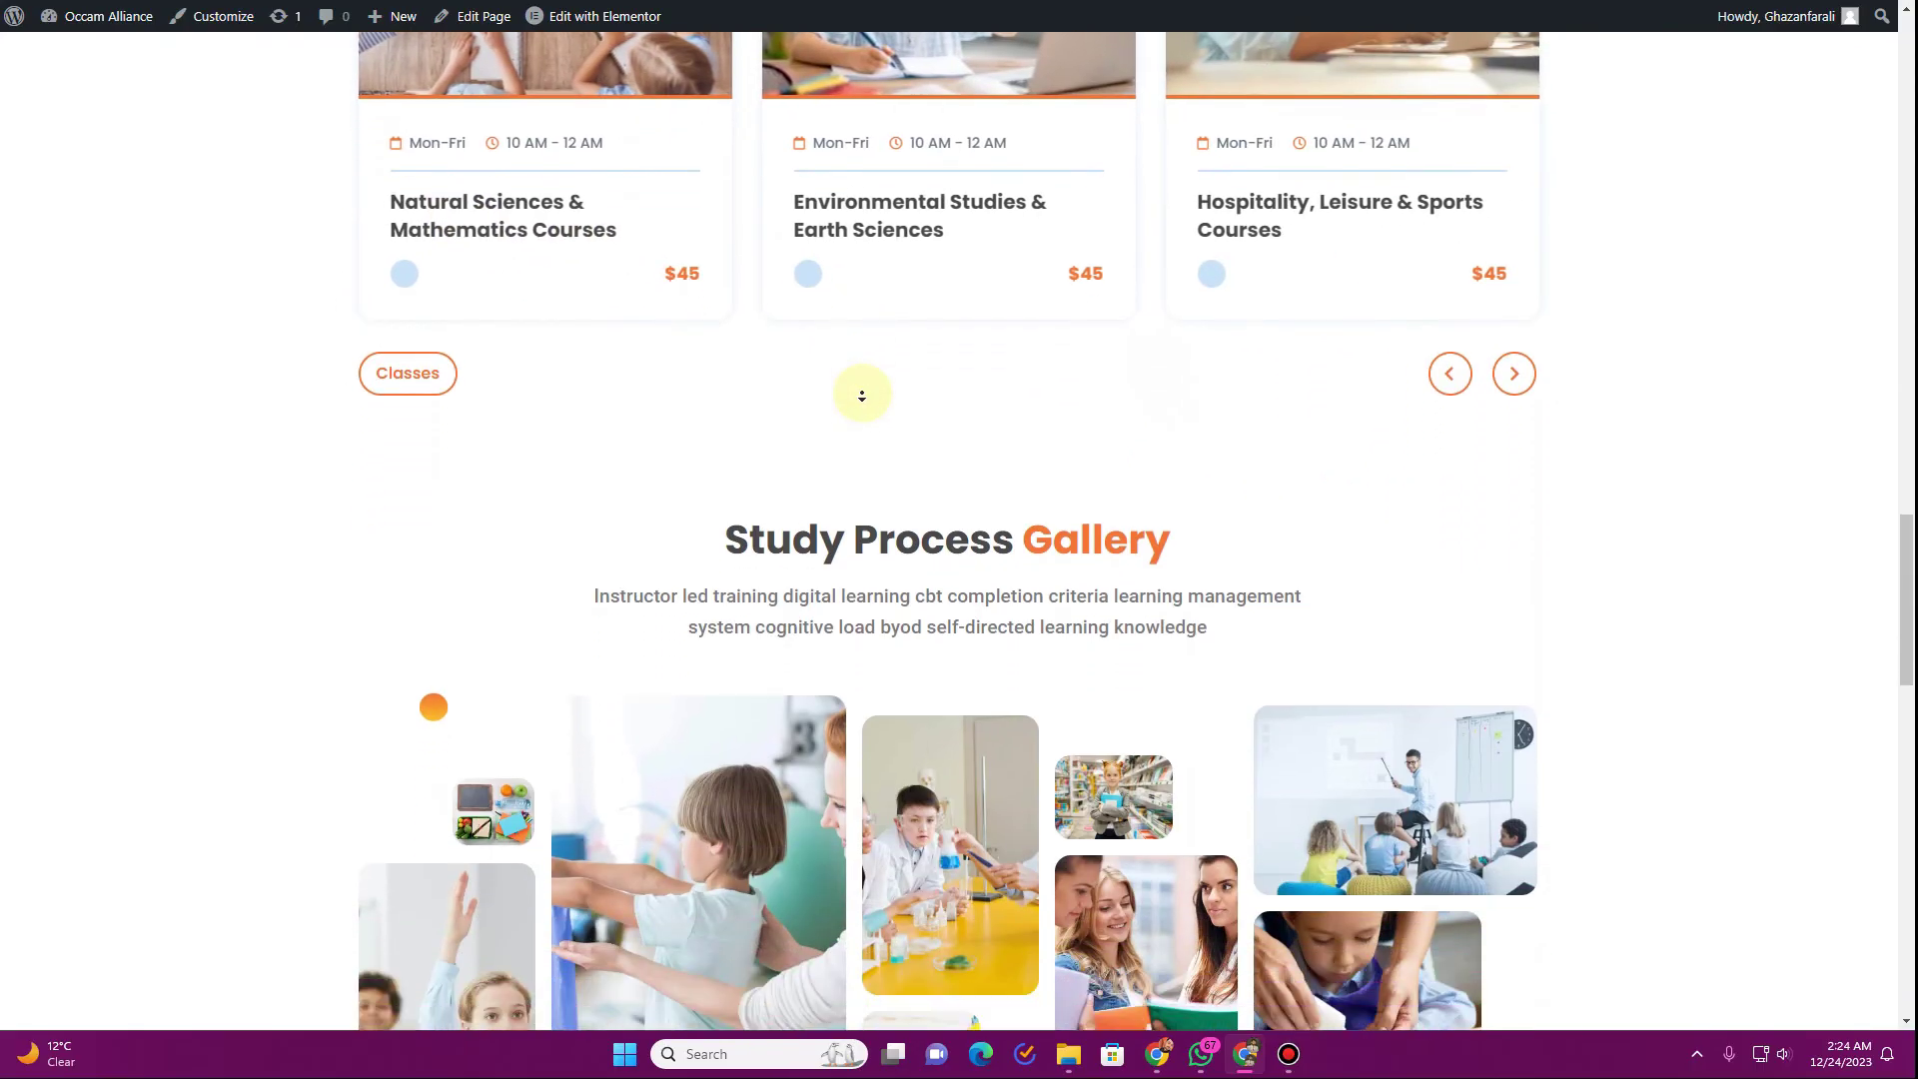
pyautogui.scroll(-5, 862, 396)
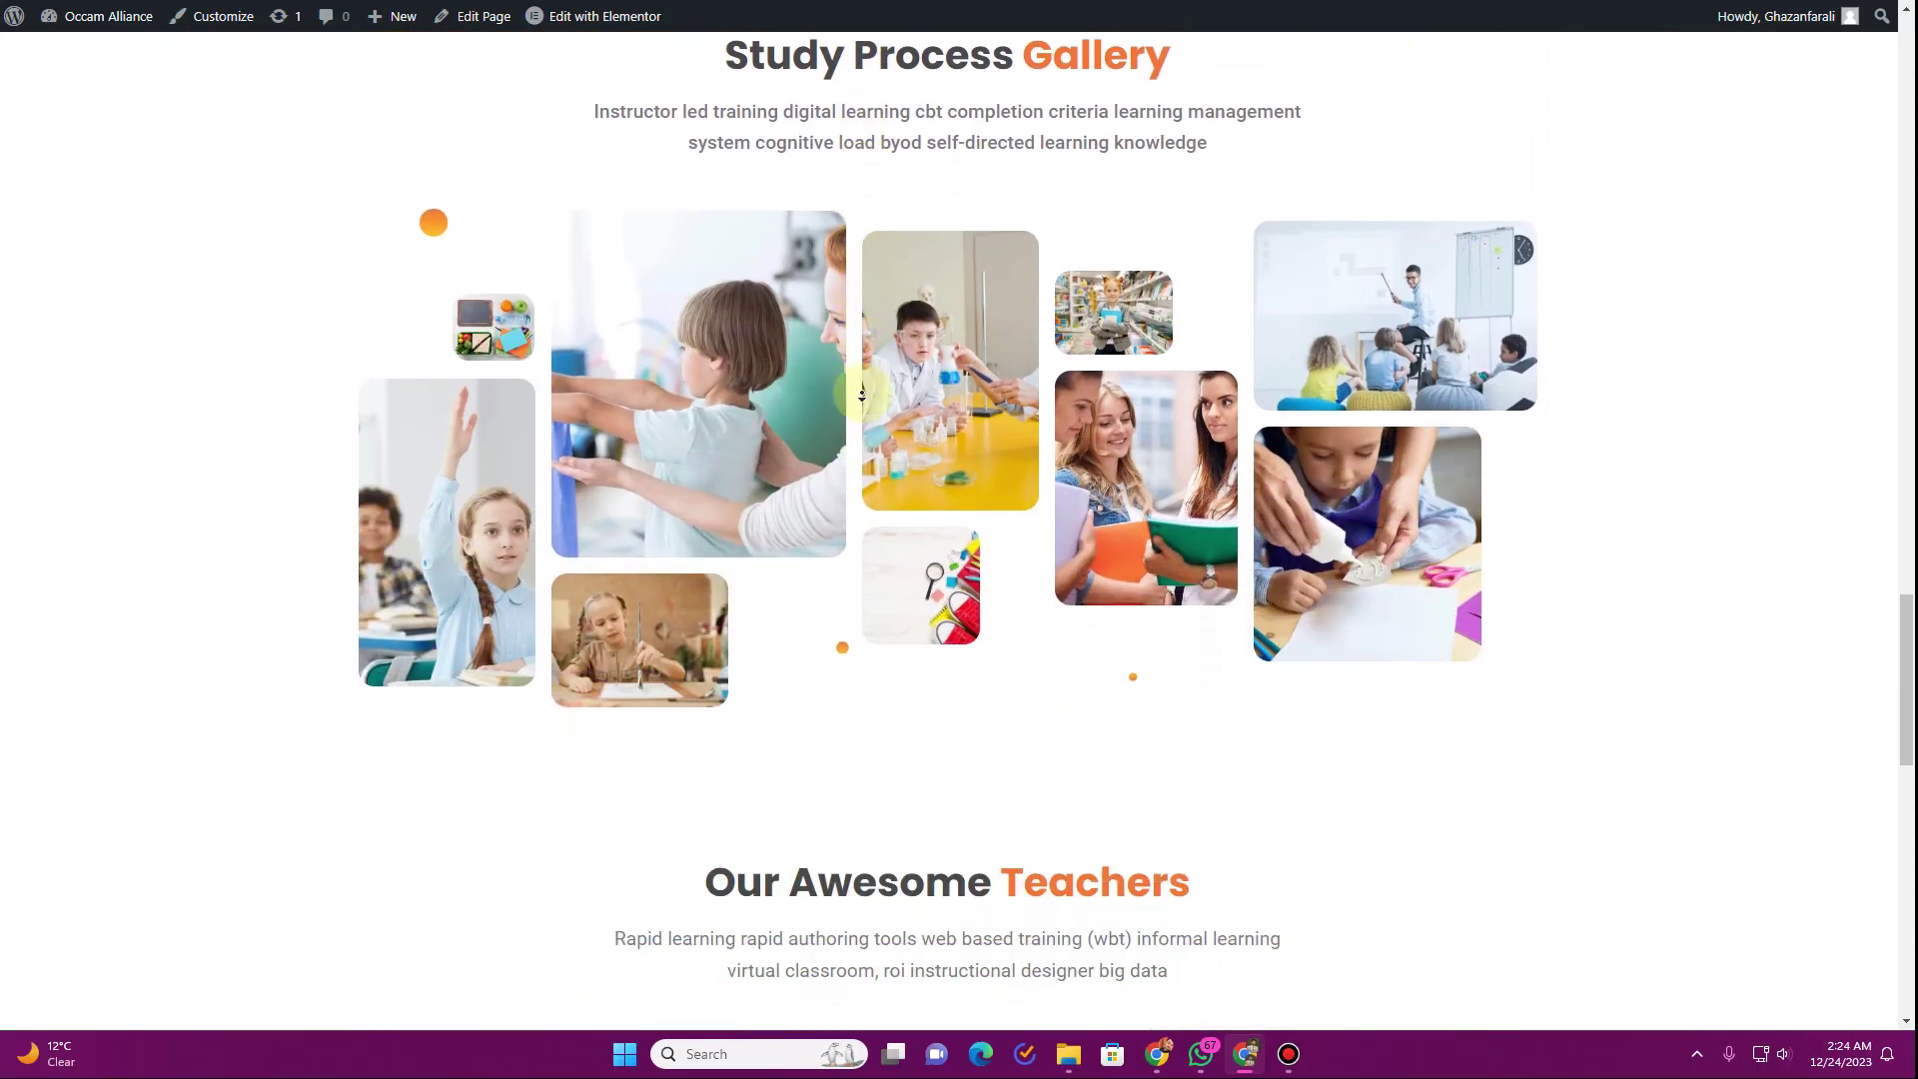
pyautogui.scroll(-5, 862, 395)
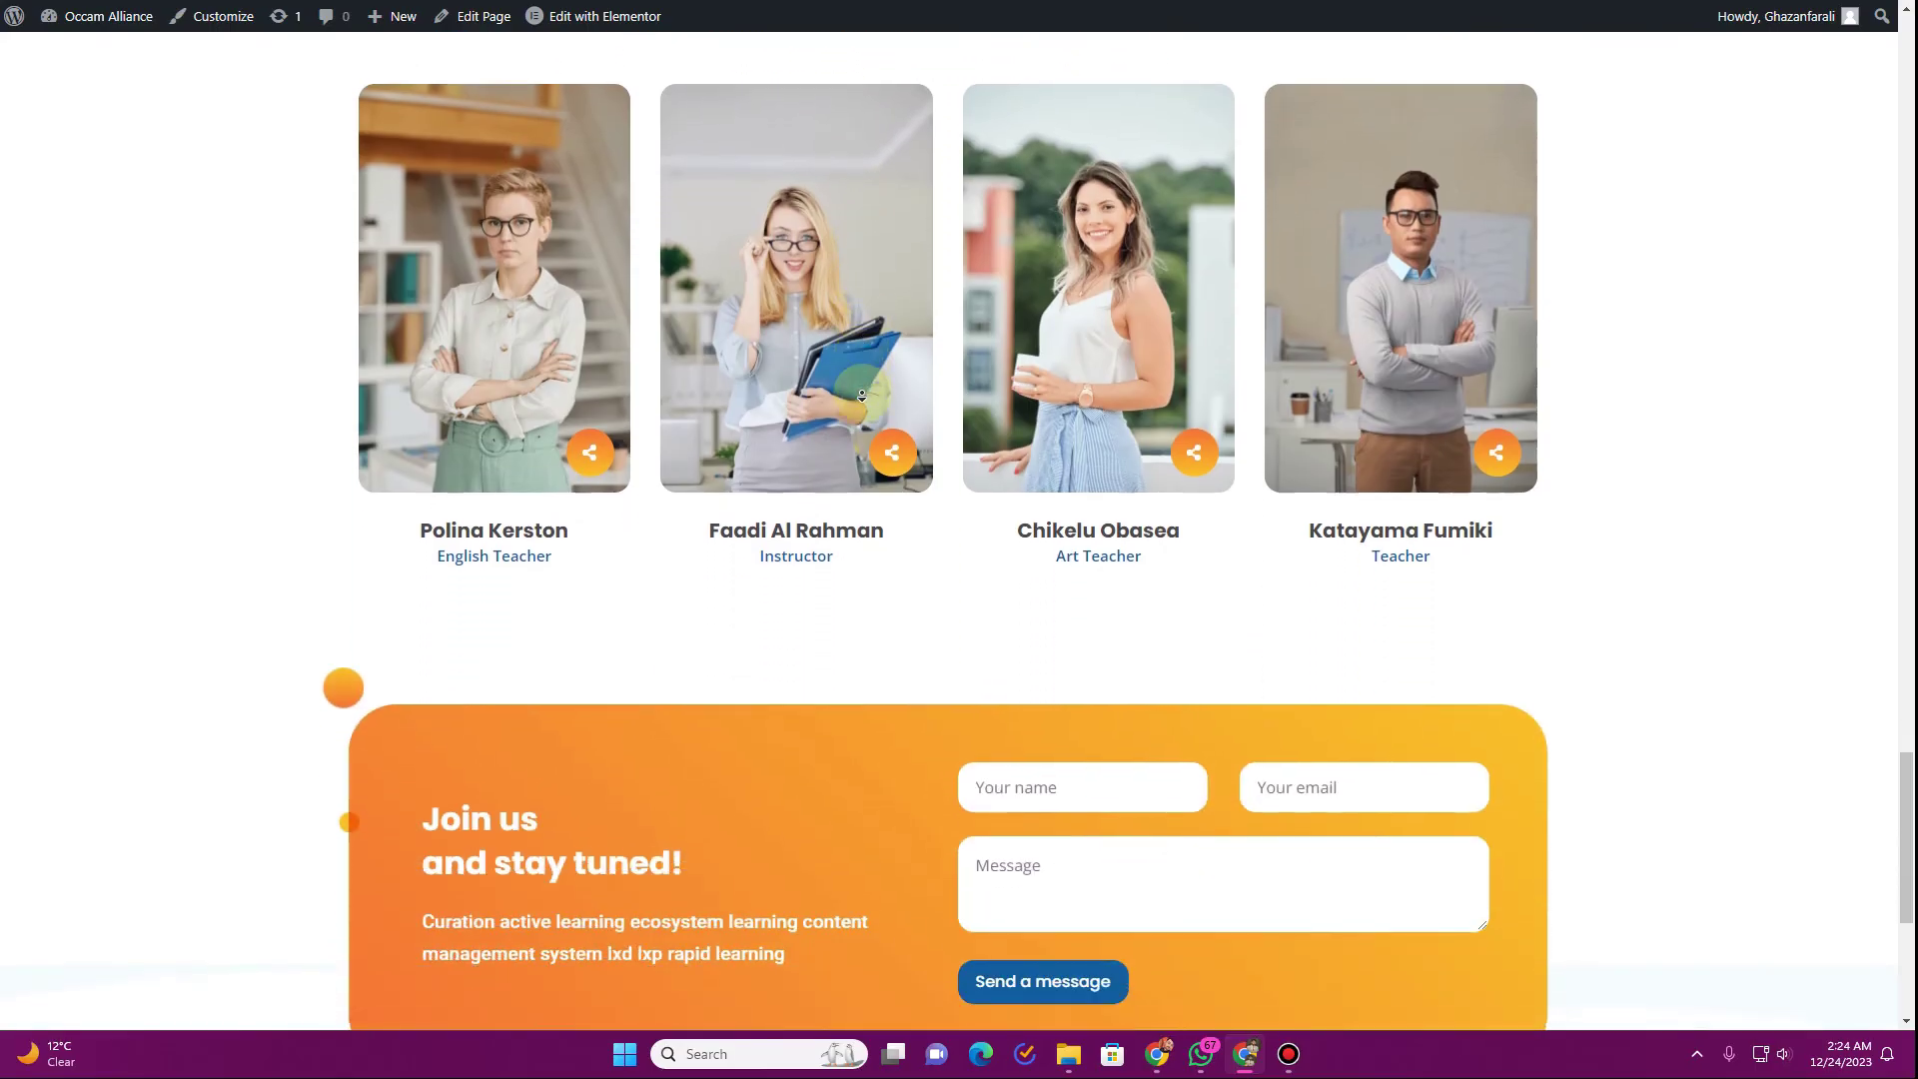
pyautogui.scroll(-5, 862, 396)
pyautogui.scroll(-1, 862, 395)
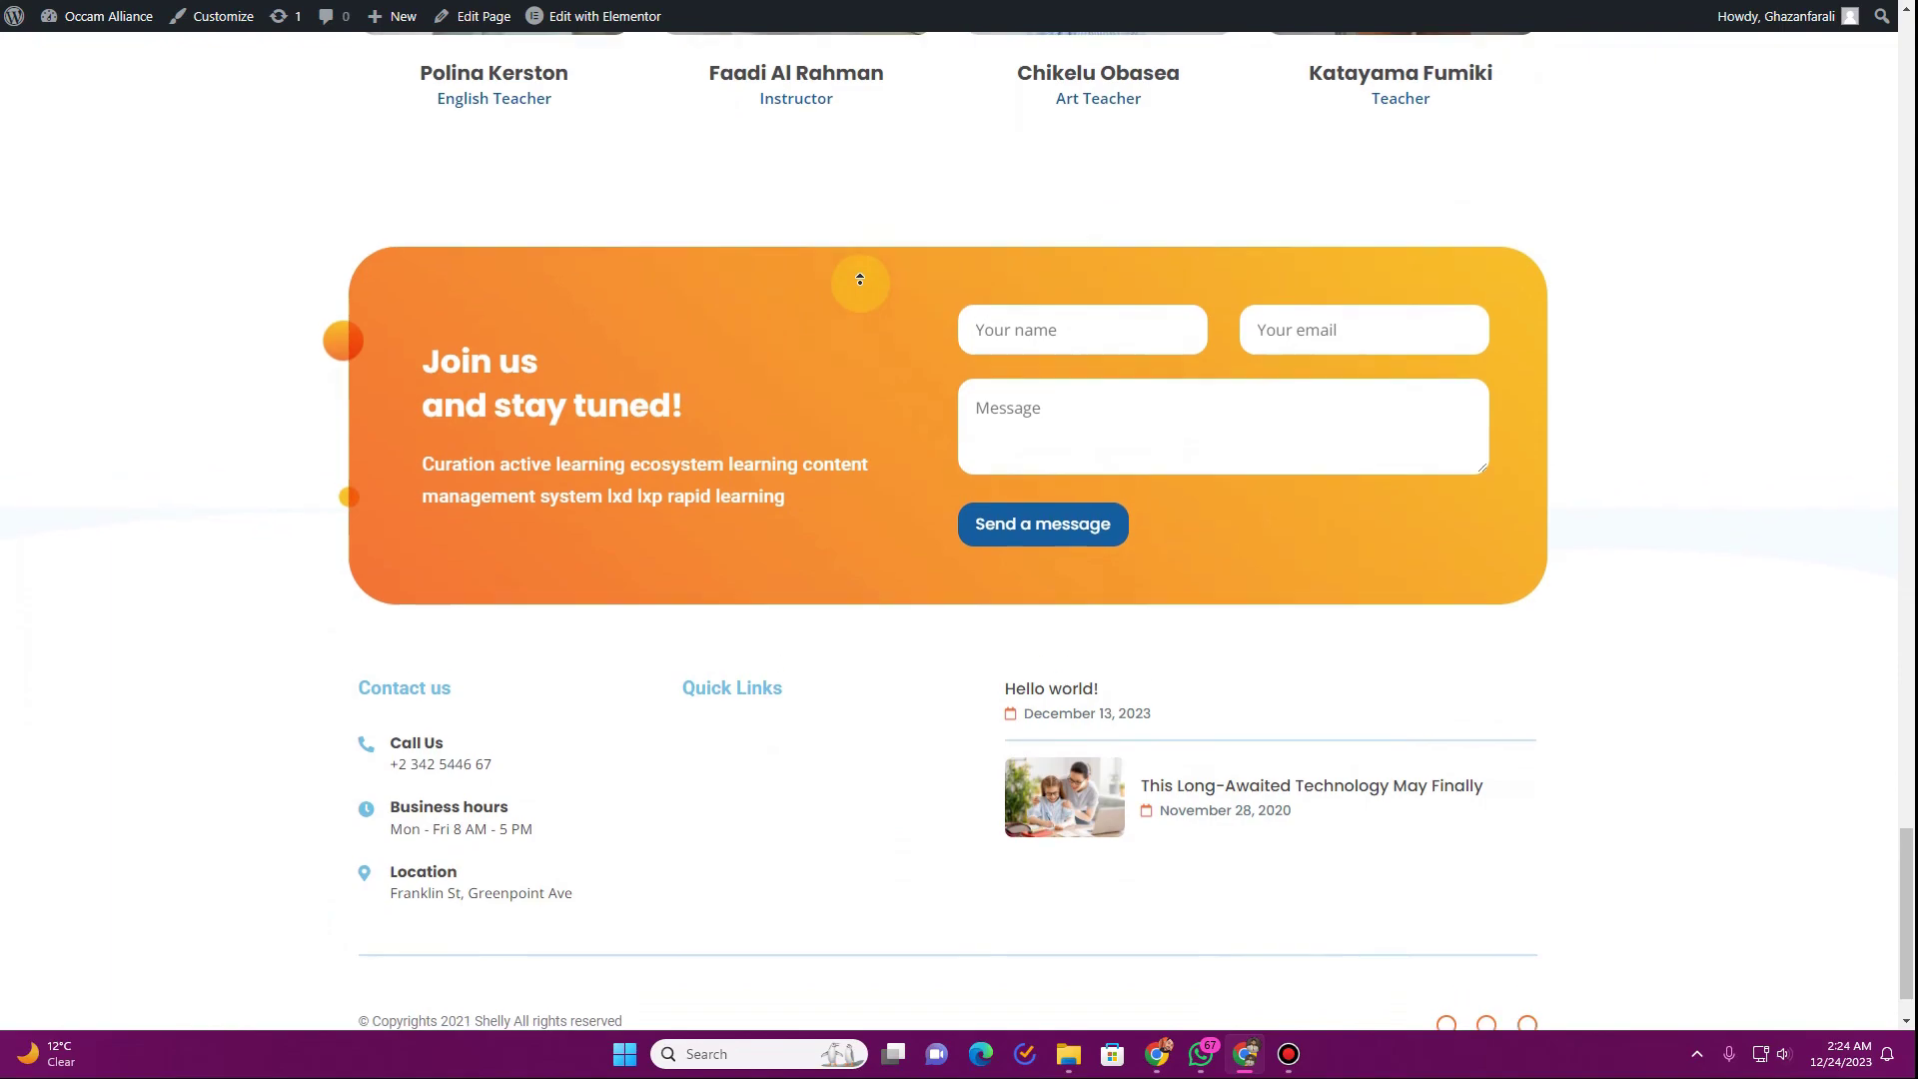
pyautogui.scroll(8, 859, 282)
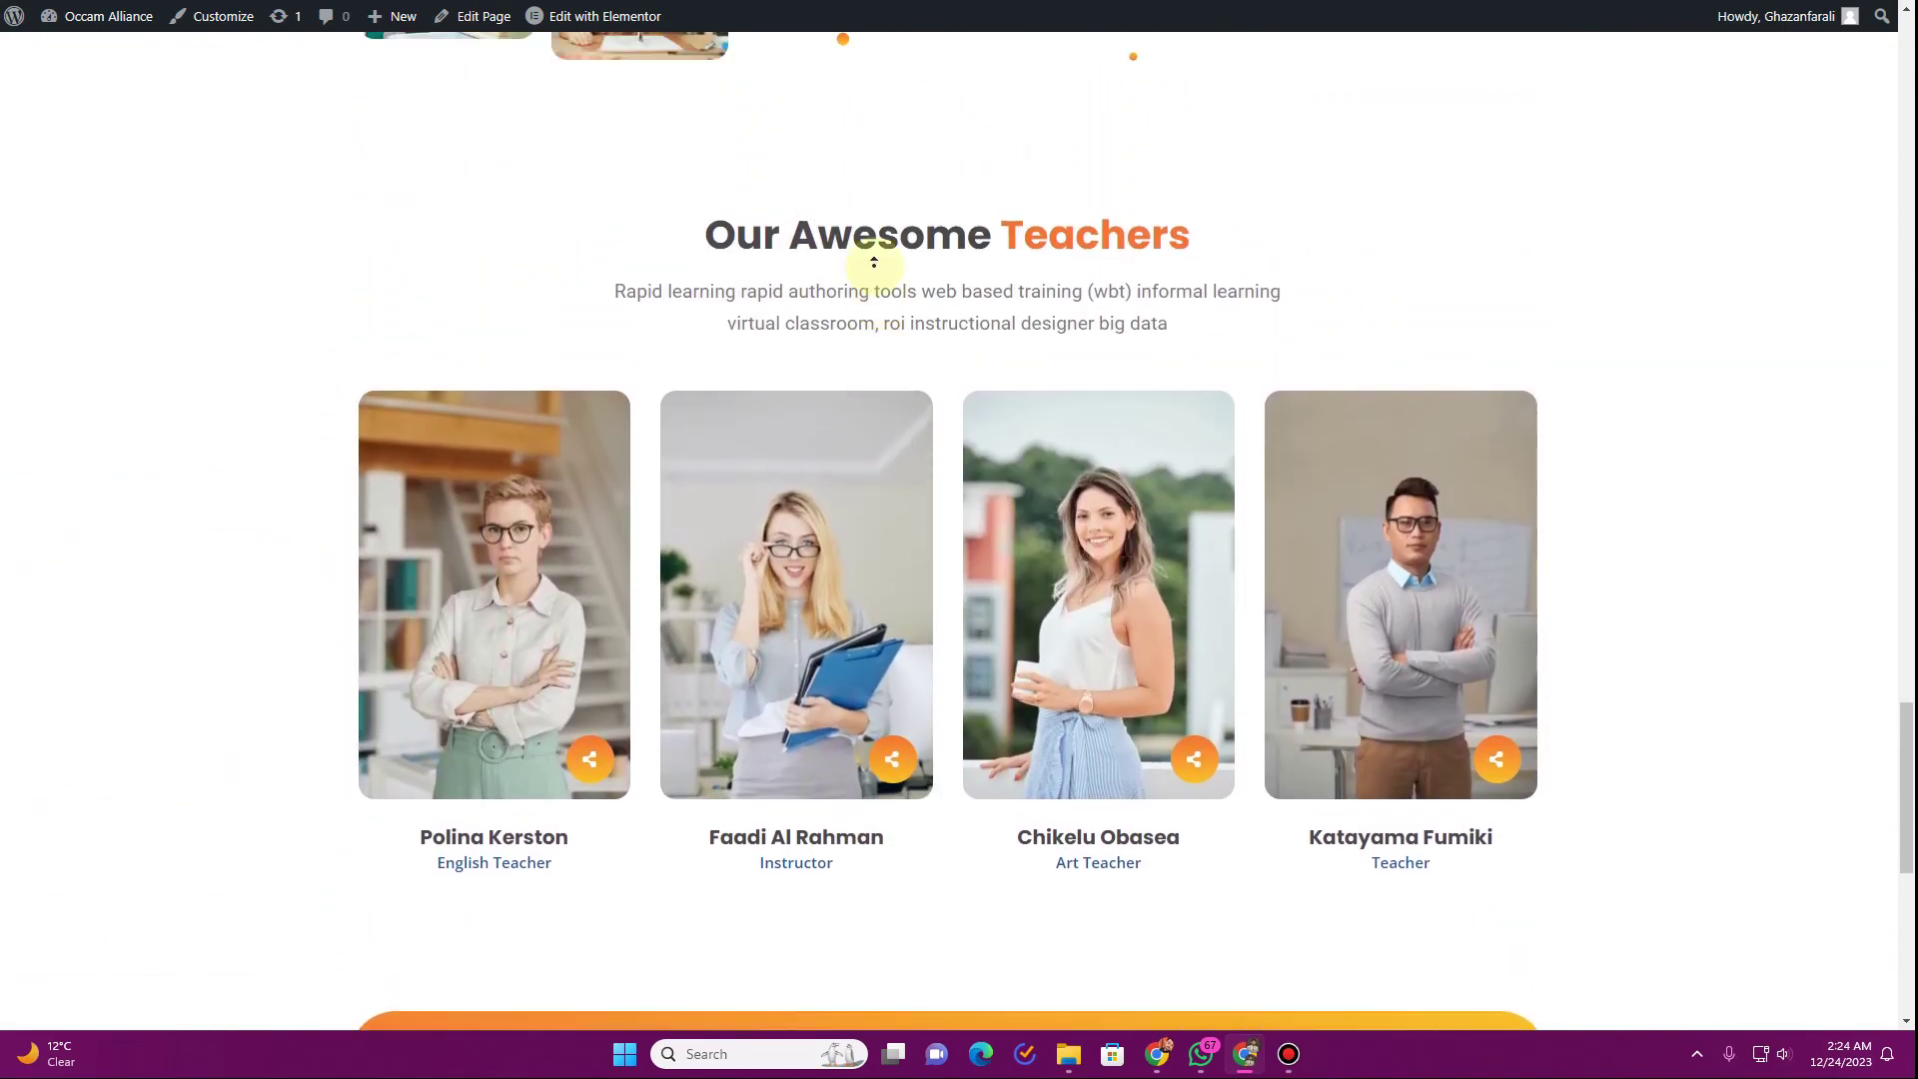
pyautogui.scroll(12, 874, 262)
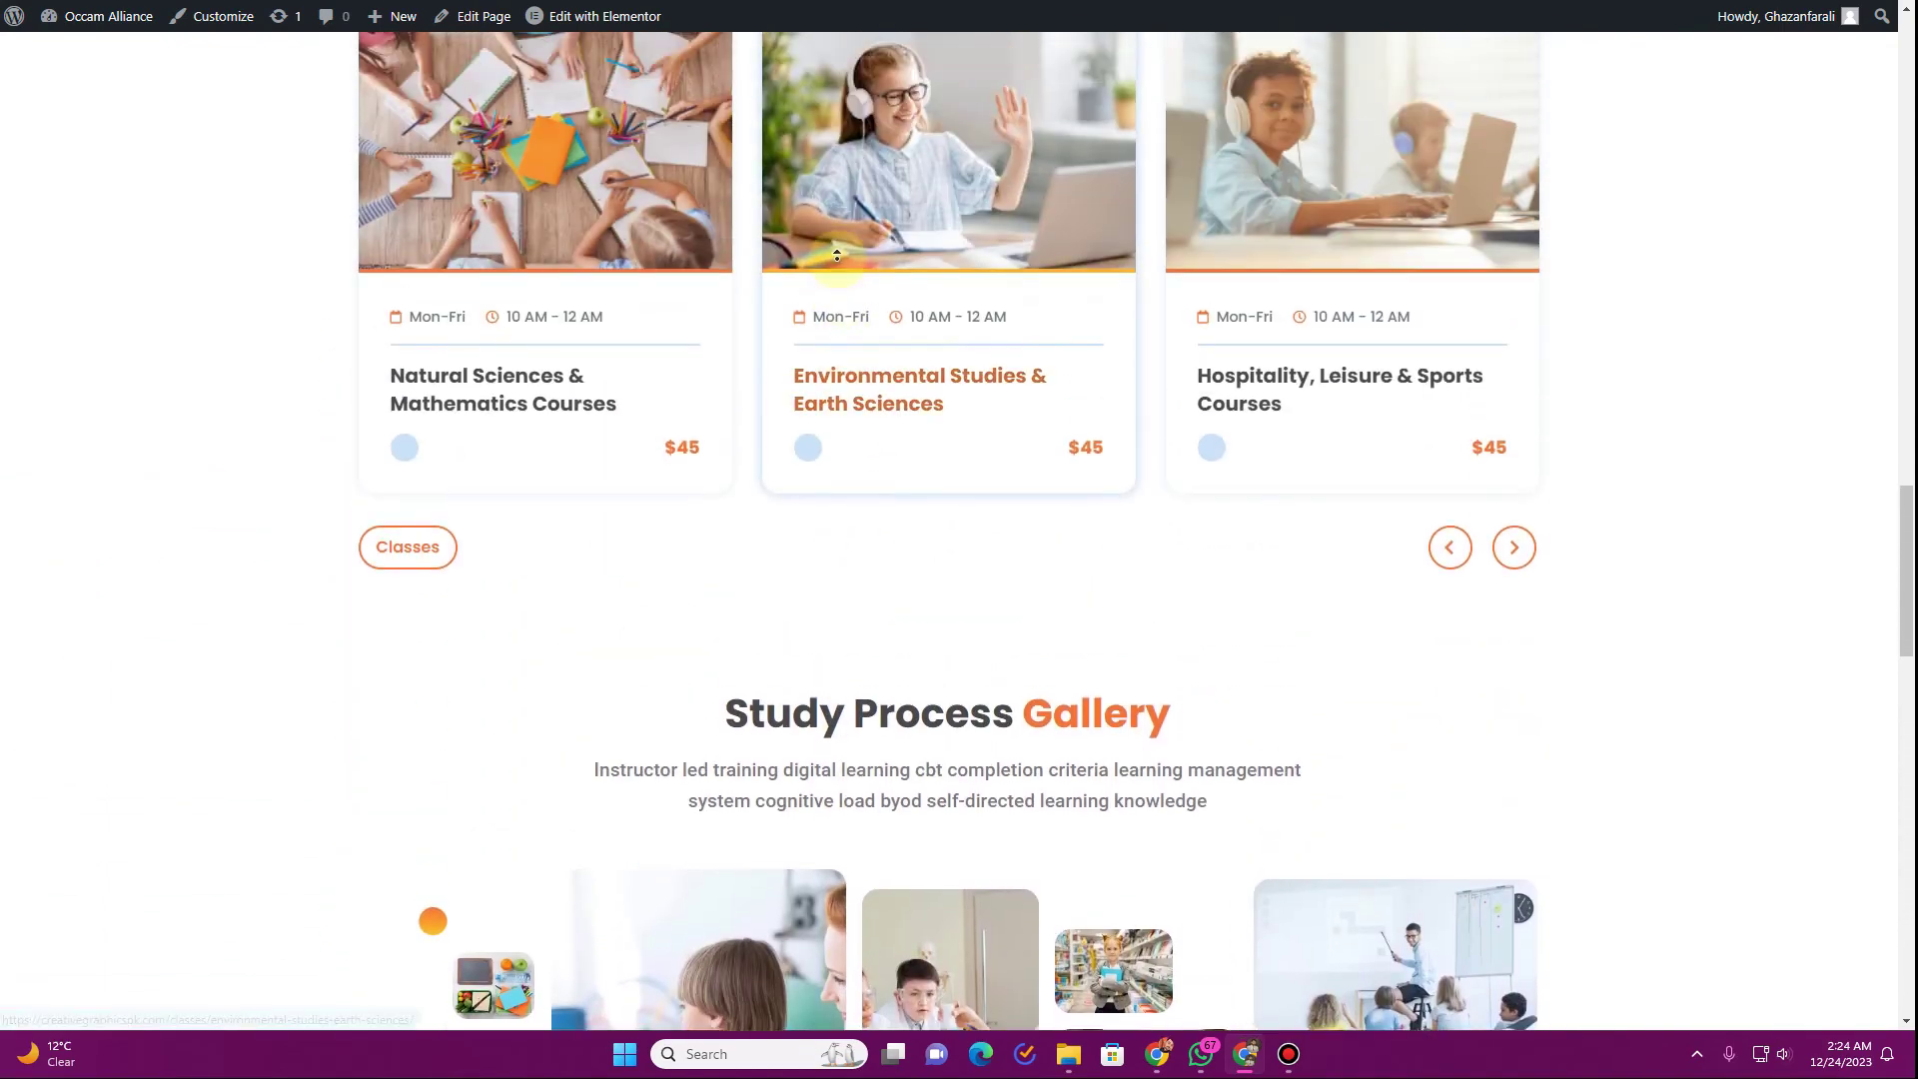
pyautogui.scroll(12, 839, 258)
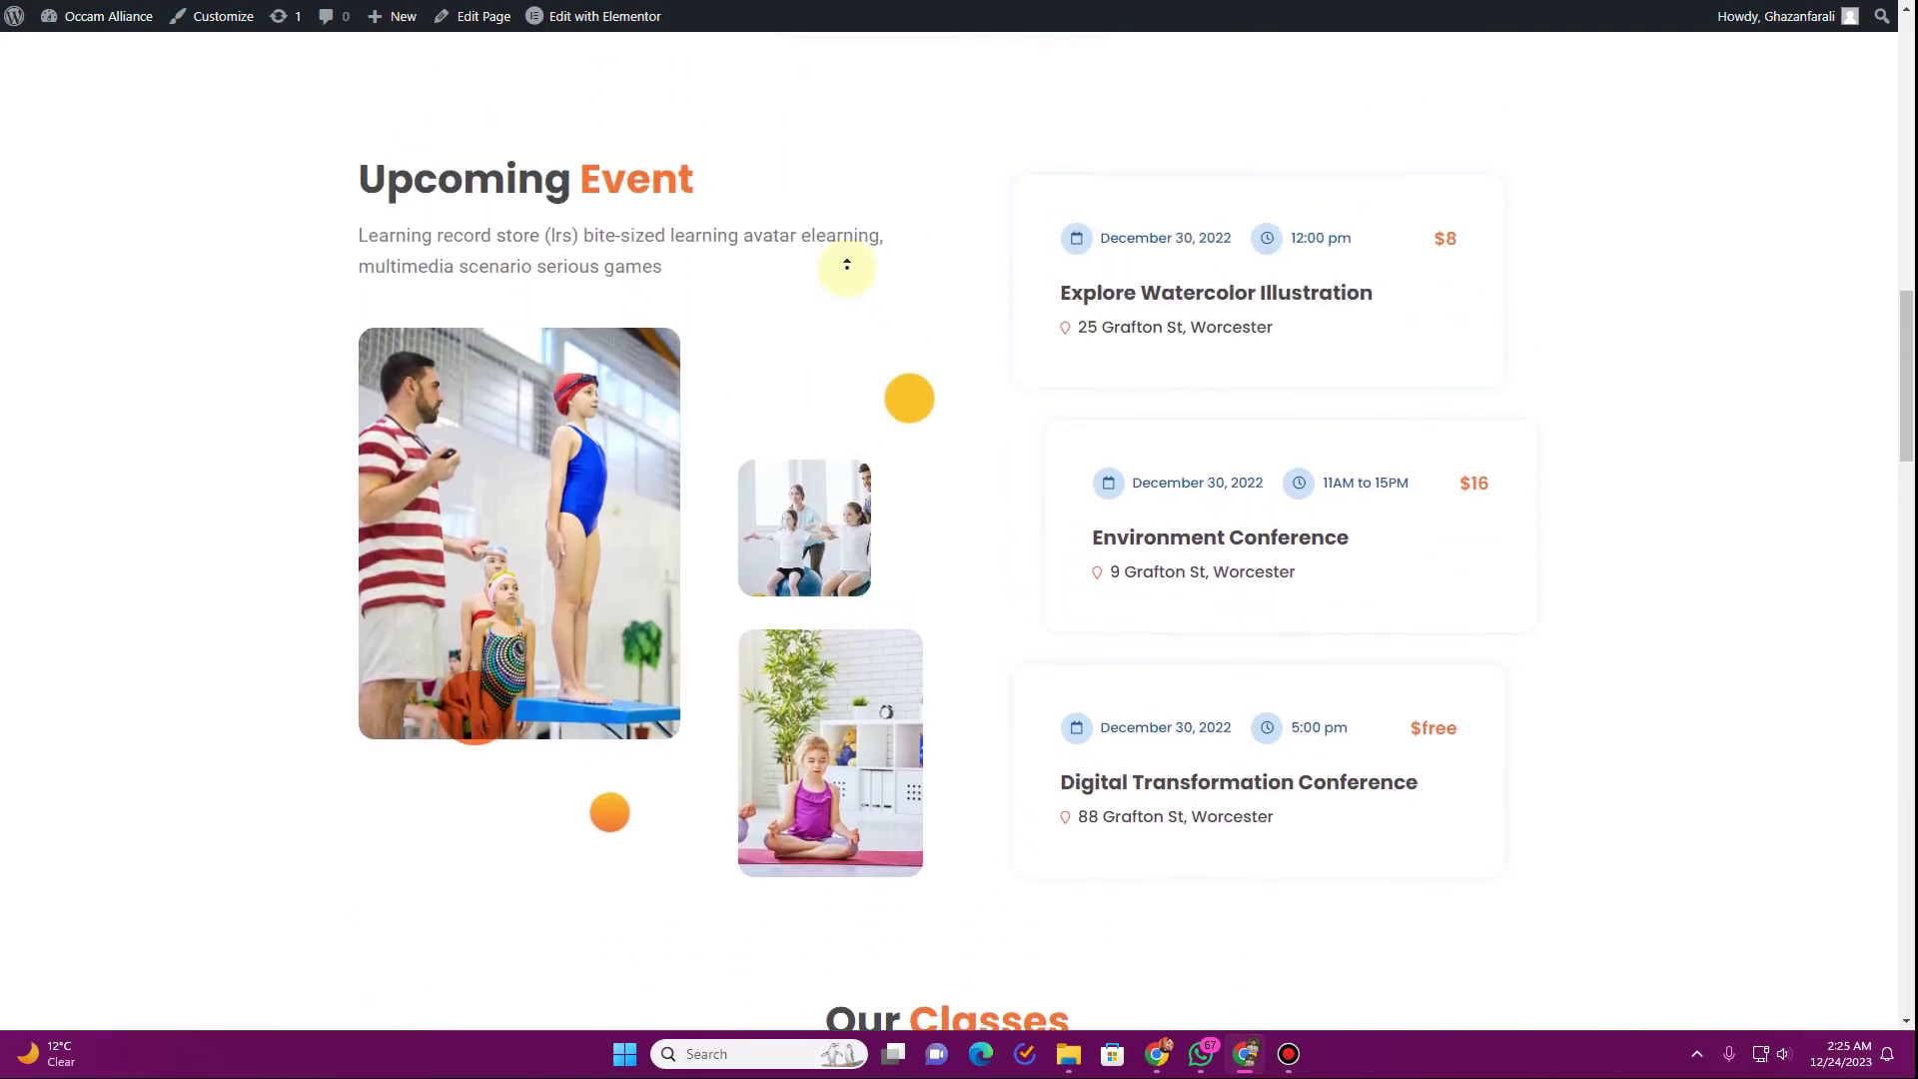
pyautogui.scroll(10, 846, 266)
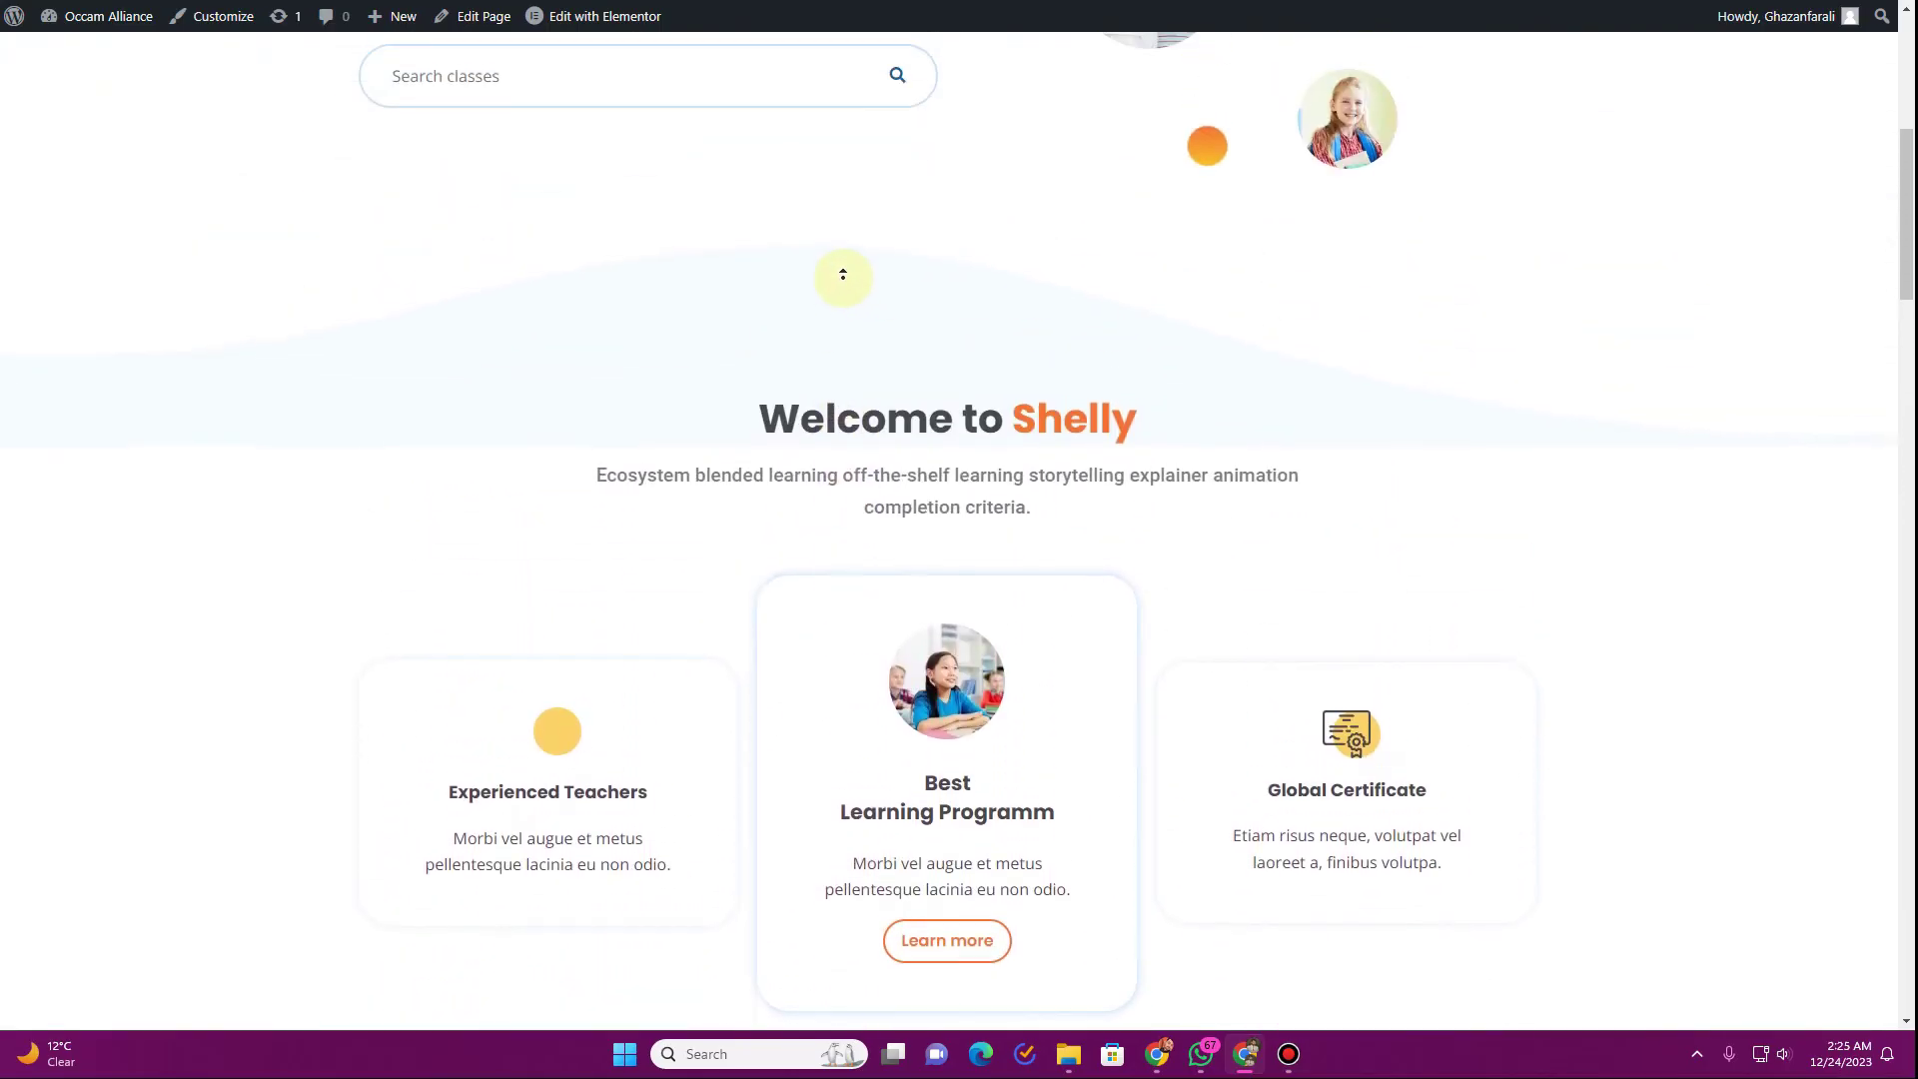
pyautogui.scroll(6, 842, 275)
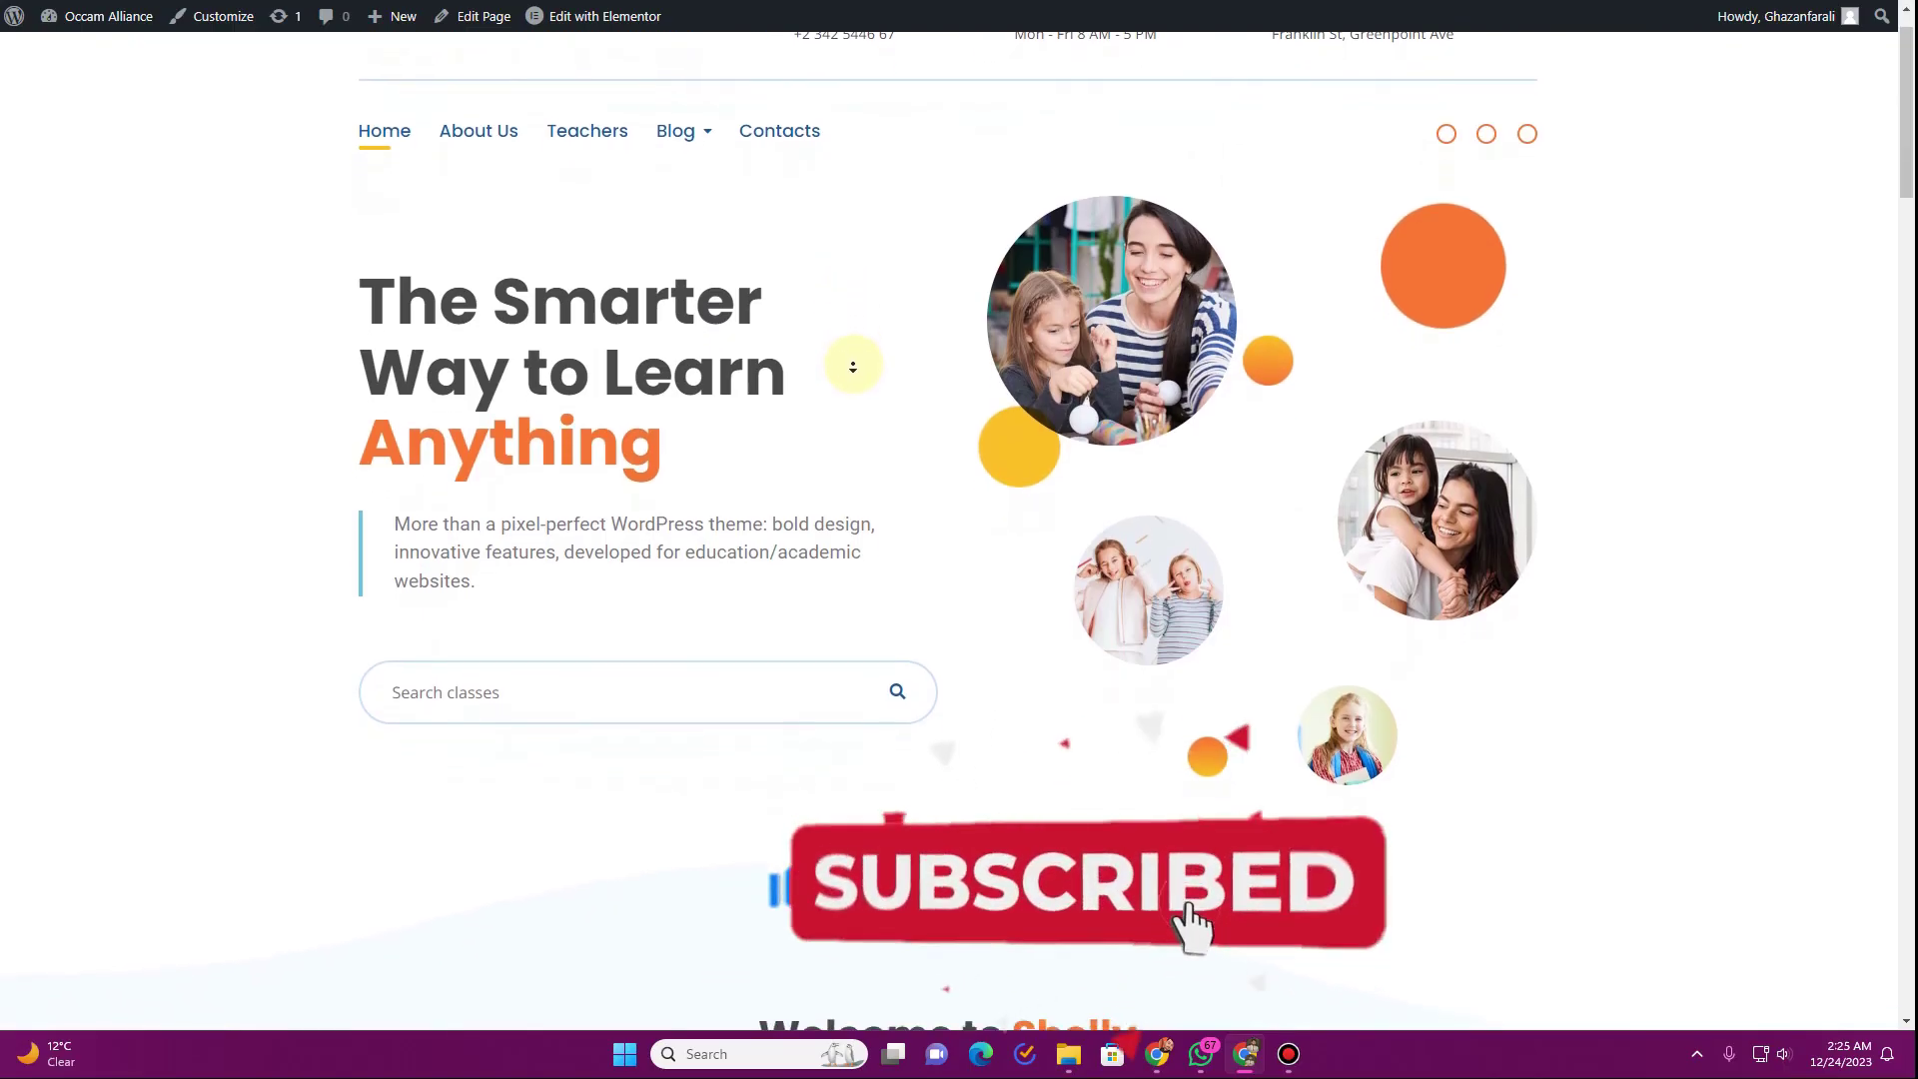
pyautogui.scroll(-2, 852, 365)
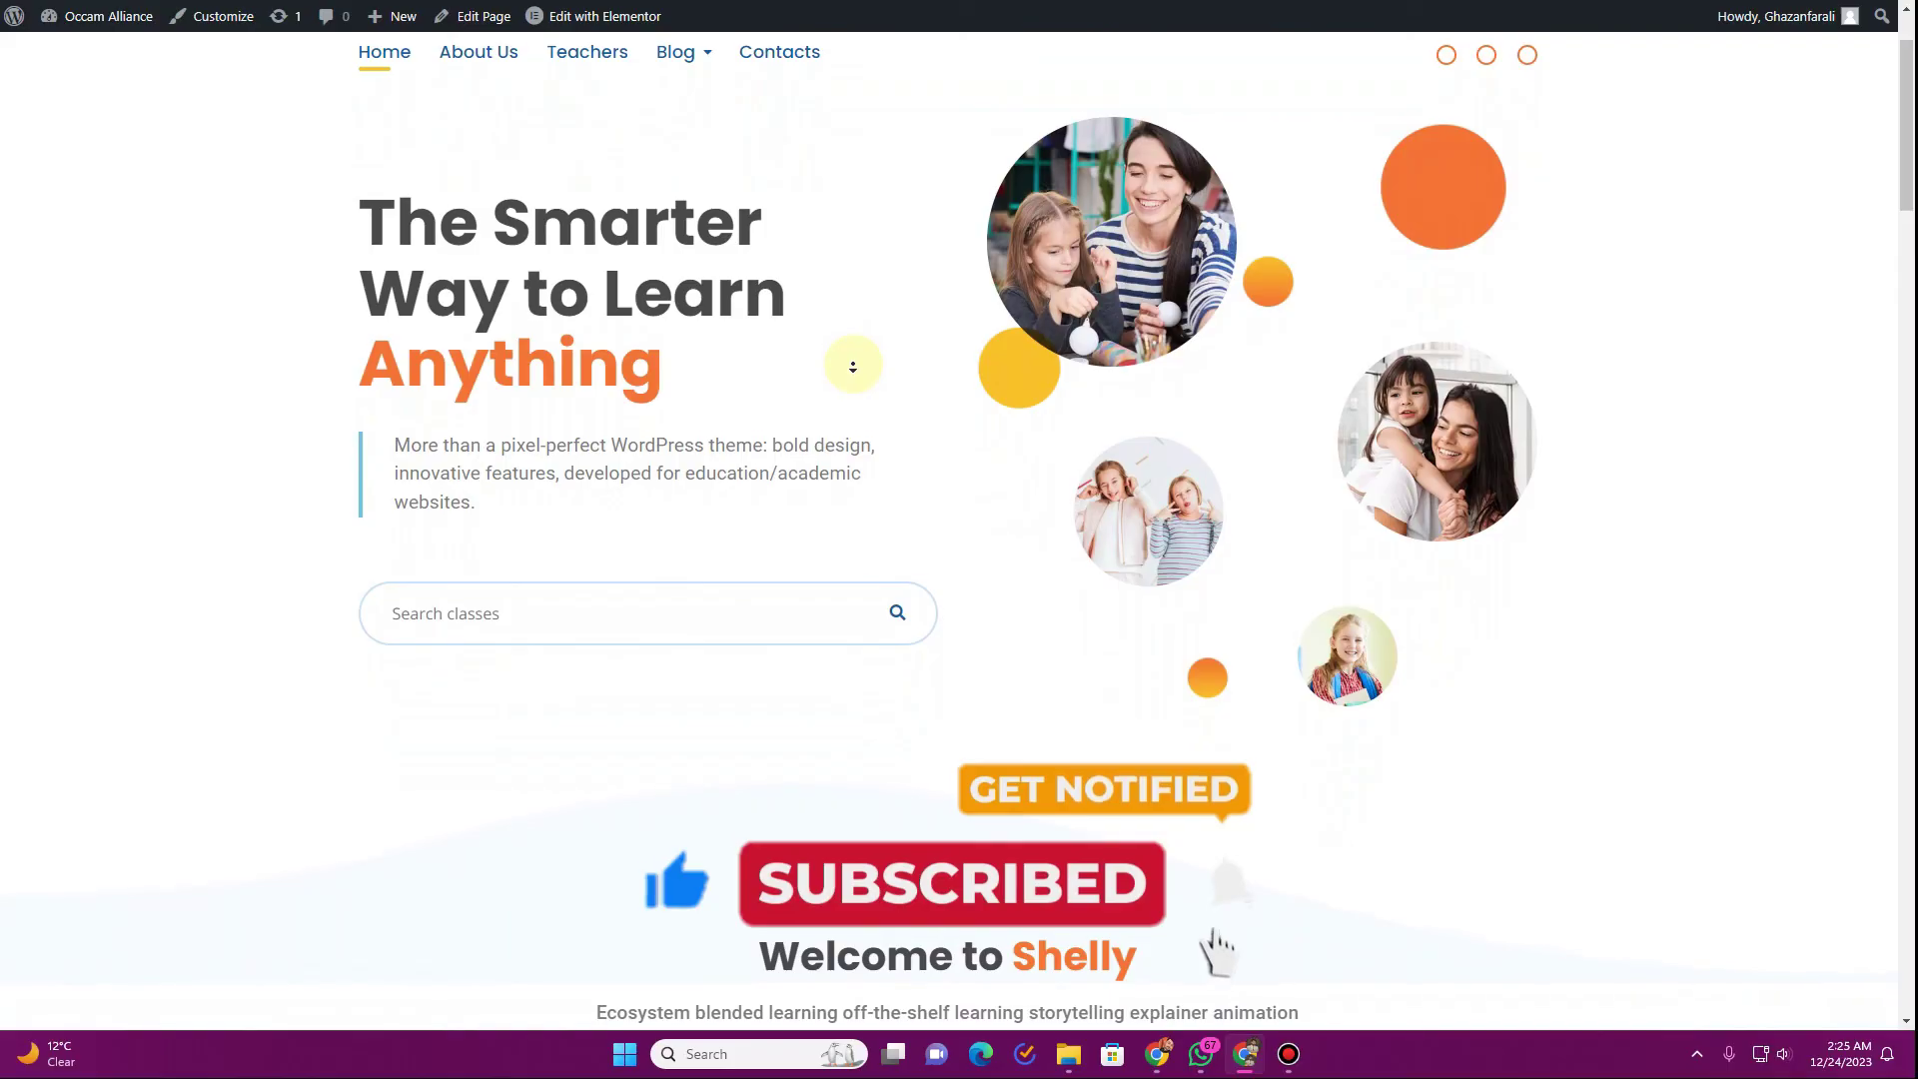